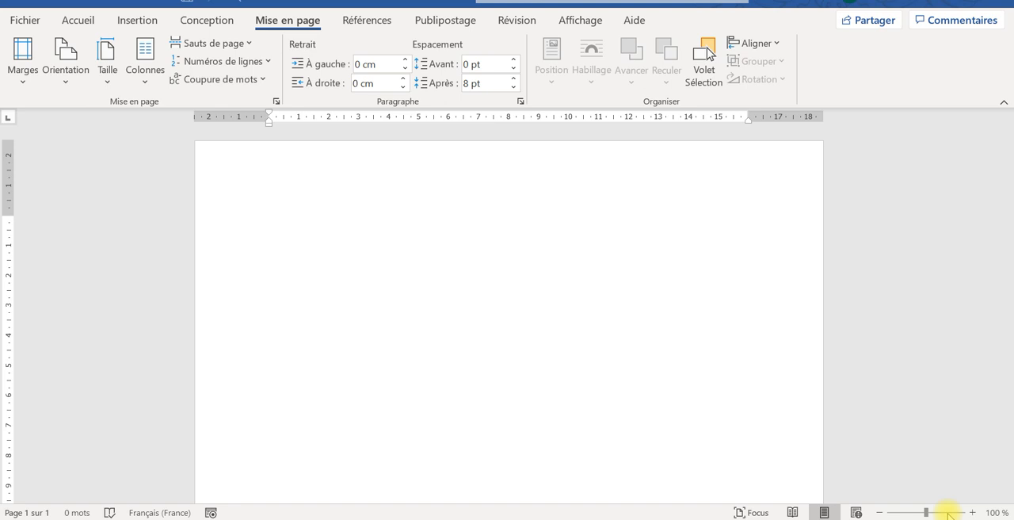
{"action": "left_click", "coordinate": [74, 20]}
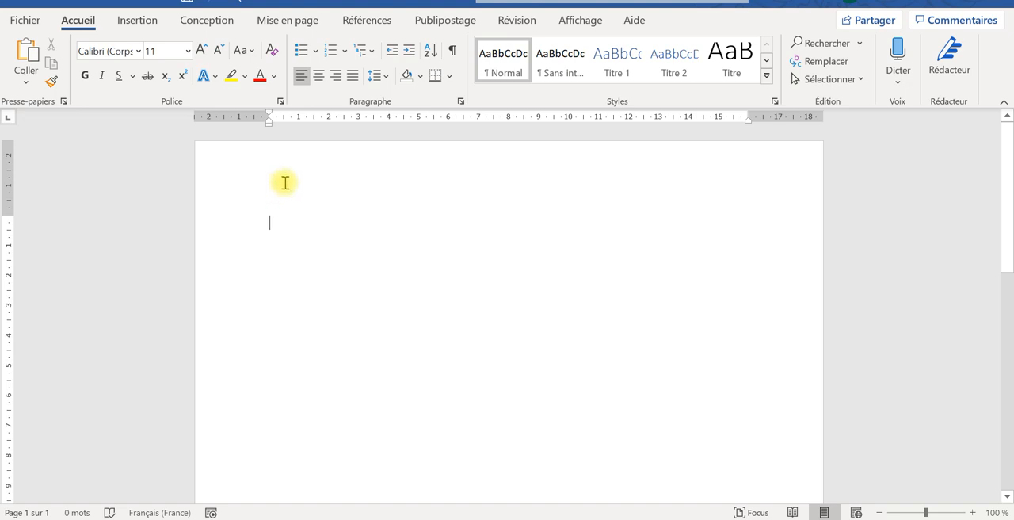
{"action": "type", "text": "jbvjfvnkvlvm"}
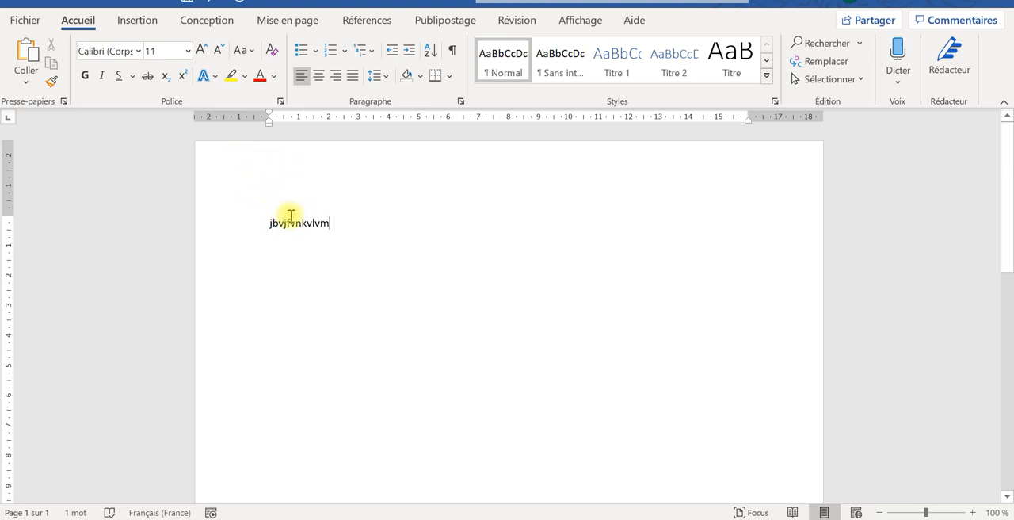
{"action": "key", "text": "BackSpace"}
{"action": "key", "text": "BackSpace"}
{"action": "key", "text": "BackSpace"}
{"action": "key", "text": "BackSpace"}
{"action": "key", "text": "BackSpace"}
{"action": "key", "text": "BackSpace"}
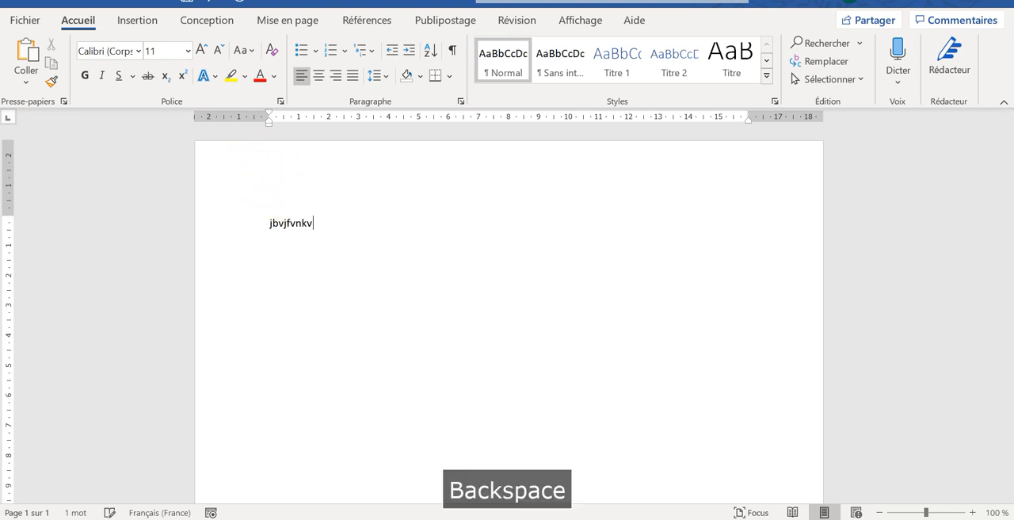
{"action": "key", "text": "BackSpace"}
{"action": "key", "text": "BackSpace"}
{"action": "key", "text": "BackSpace"}
{"action": "key", "text": "BackSpace"}
{"action": "key", "text": "BackSpace"}
{"action": "key", "text": "BackSpace"}
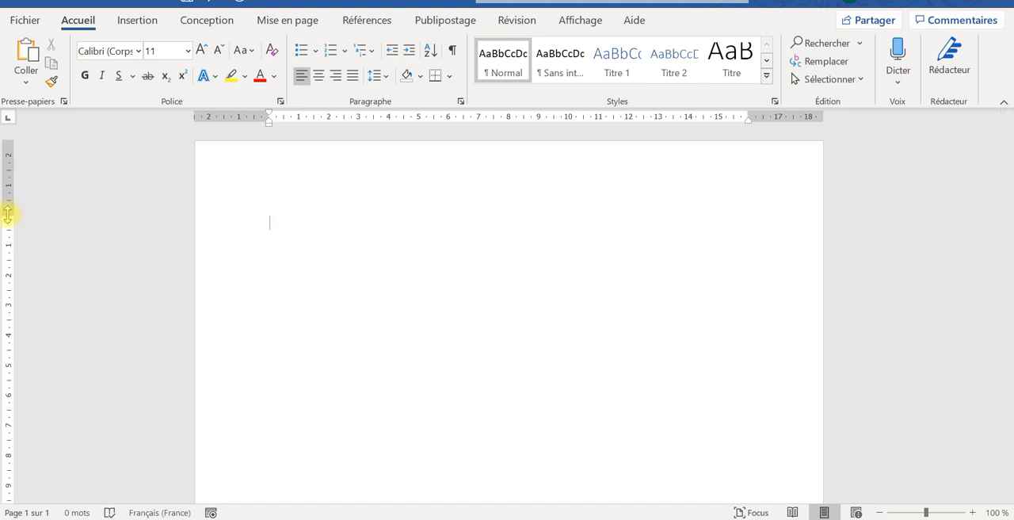
- Try to reduce the page's top margin with the vertical ruler, enter the trial text "ufhfh", and undo both changes
{"action": "left_click_drag", "start_coordinate": [8, 214], "coordinate": [8, 158]}
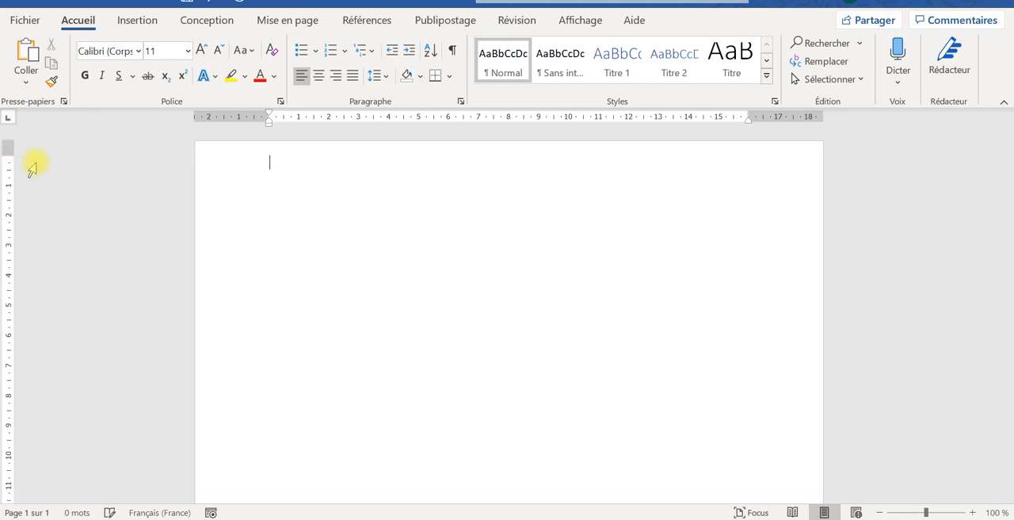
{"action": "type", "text": "ufhfh"}
{"action": "key", "text": "ctrl+z"}
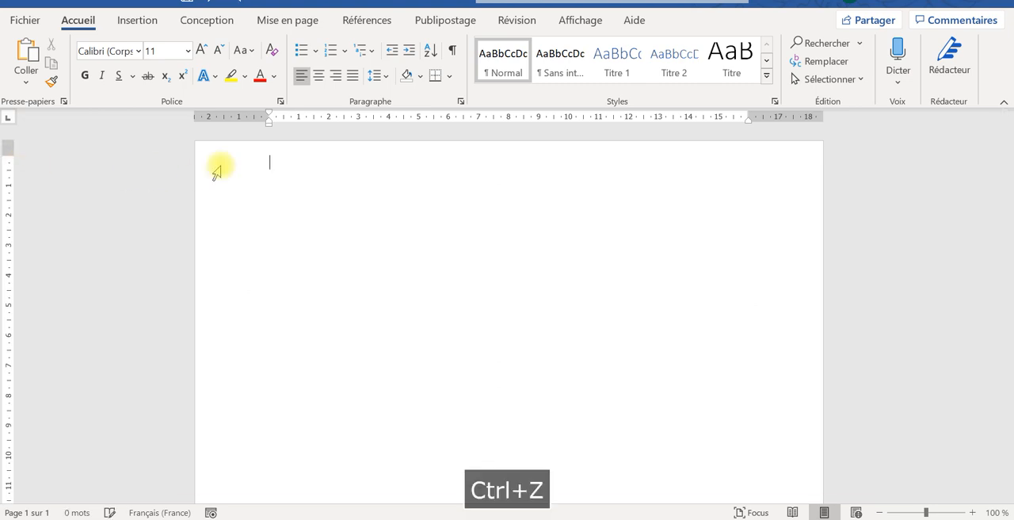
{"action": "key", "text": "ctrl+z"}
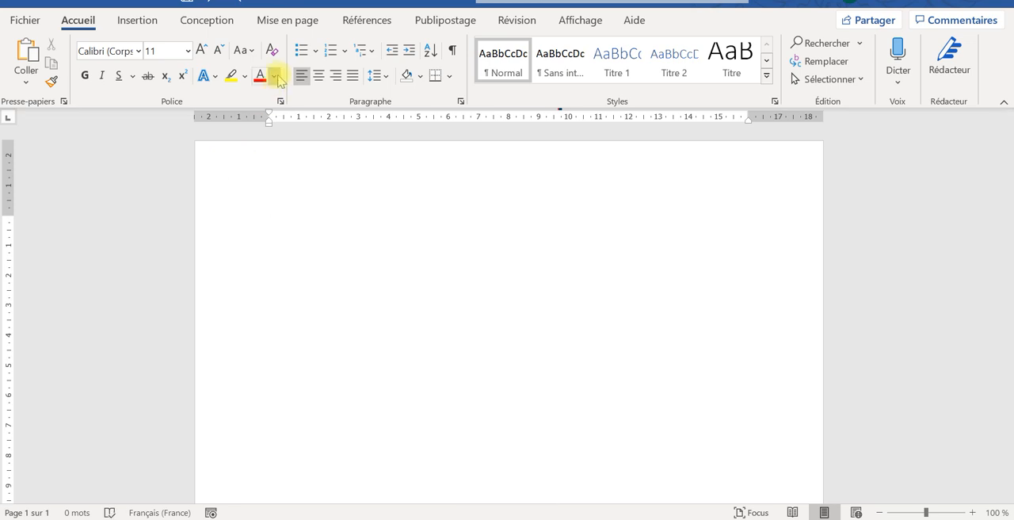
- Open the custom margin settings for the document and set the top margin to 0,1 cm
{"action": "left_click", "coordinate": [289, 24]}
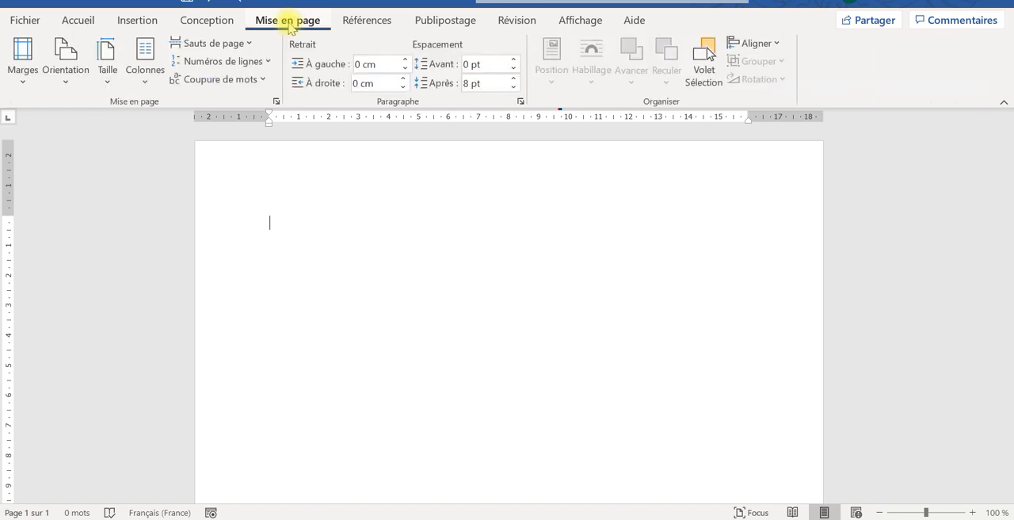
{"action": "left_click", "coordinate": [21, 82]}
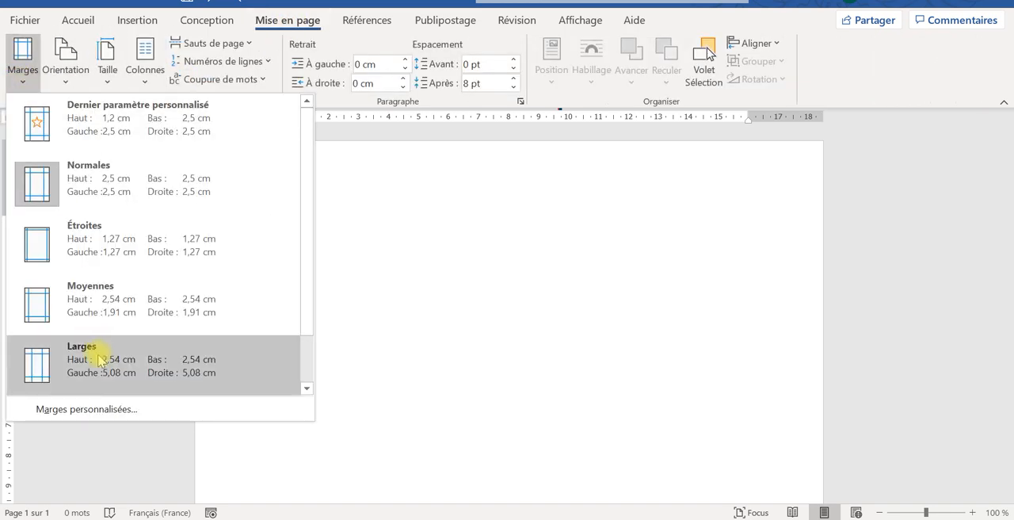
{"action": "left_click", "coordinate": [89, 407]}
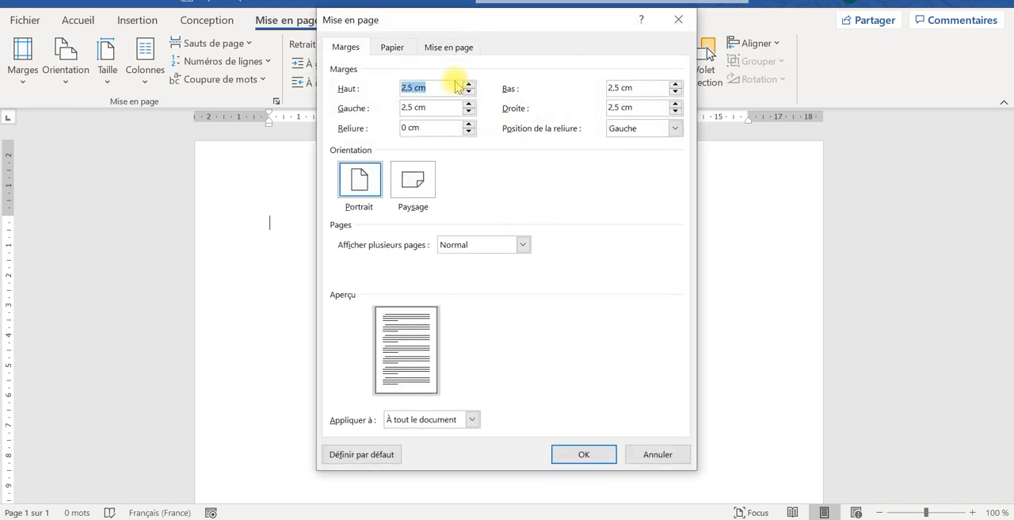
{"action": "double_click", "coordinate": [408, 87]}
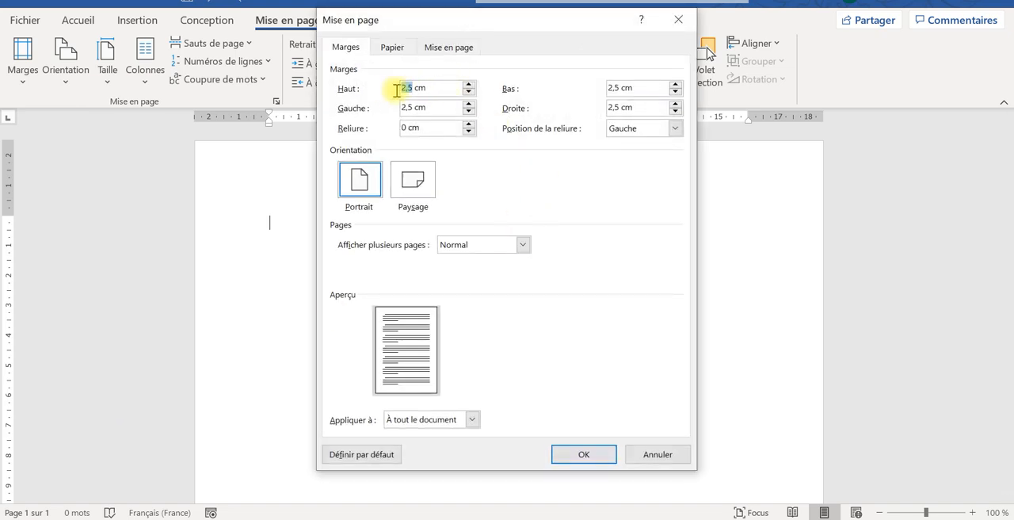
{"action": "type", "text": "0"}
{"action": "key", "text": "Caps_Lock"}
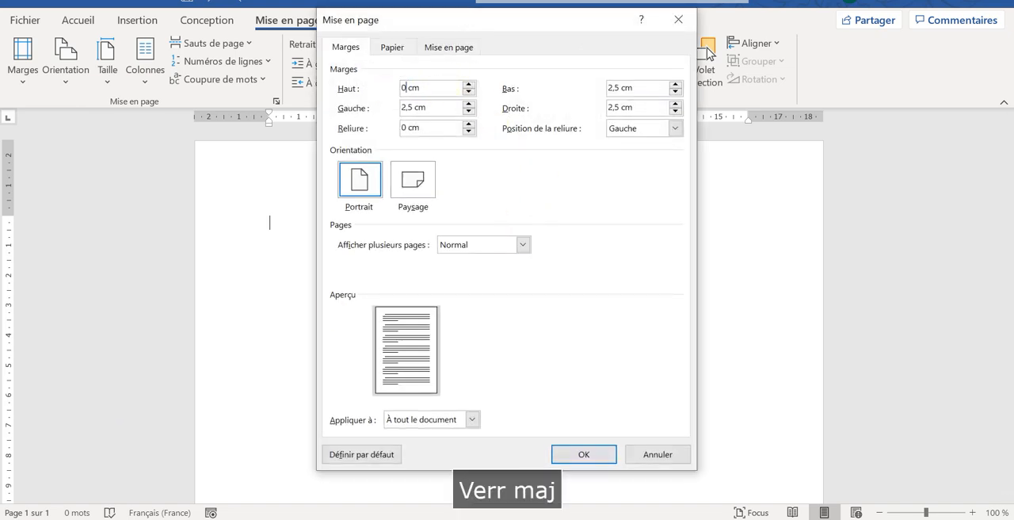
{"action": "type", "text": ",1"}
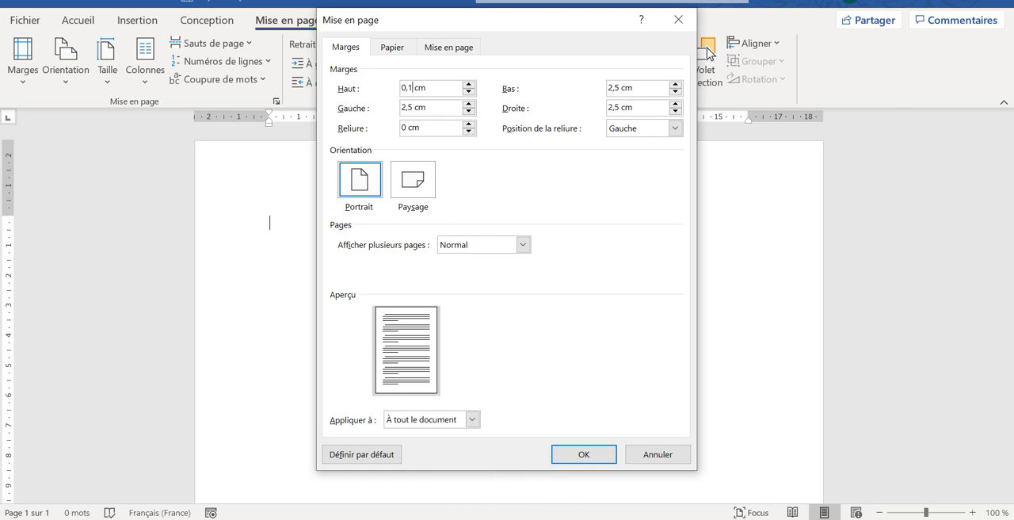
- Set the left page margin to 0,1 cm
{"action": "left_click", "coordinate": [412, 105]}
{"action": "left_click_drag", "start_coordinate": [412, 105], "coordinate": [374, 111]}
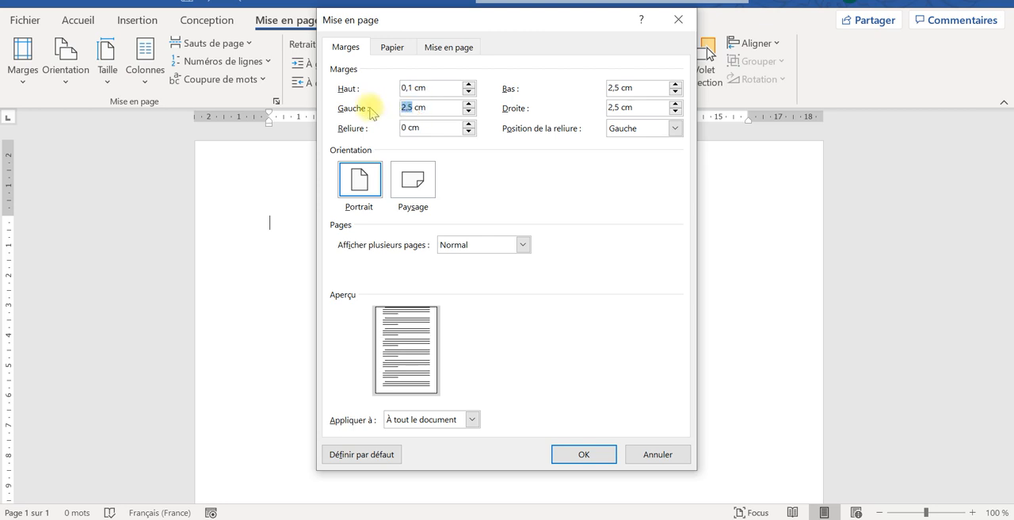
{"action": "key", "text": "Caps_Lock"}
{"action": "type", "text": "0"}
{"action": "key", "text": "Caps_Lock"}
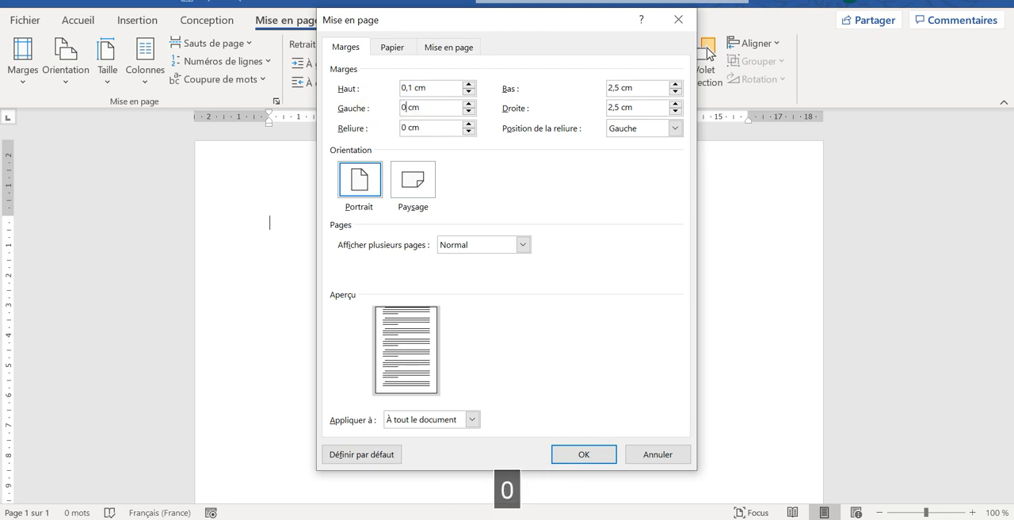
{"action": "type", "text": "?"}
{"action": "key", "text": "Caps_Lock"}
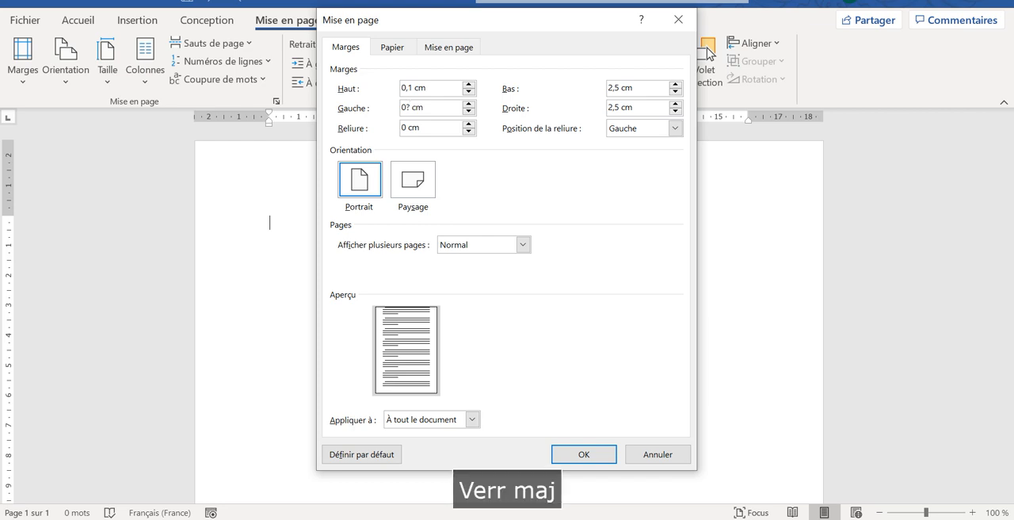
{"action": "type", "text": "&"}
{"action": "key", "text": "BackSpace"}
{"action": "key", "text": "BackSpace"}
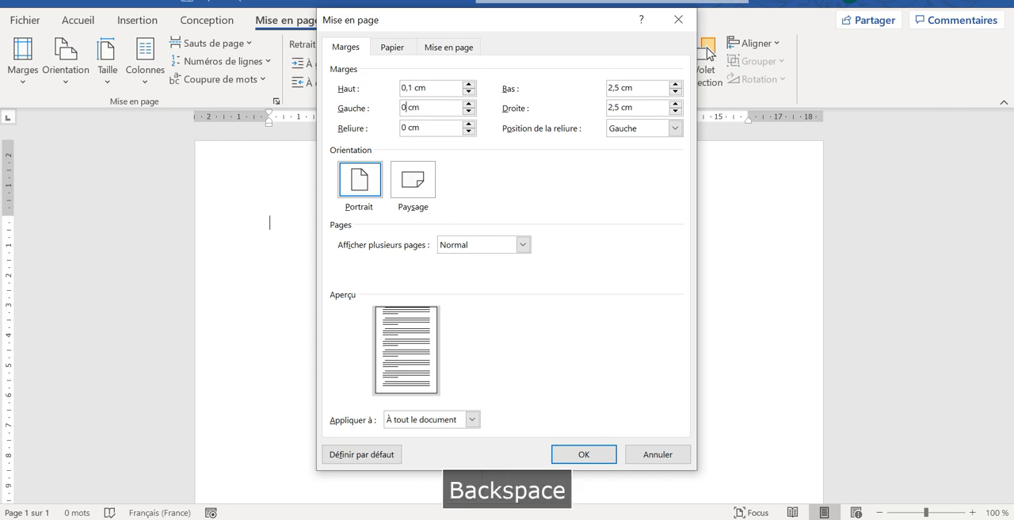
{"action": "type", "text": ","}
{"action": "key", "text": "Caps_Lock"}
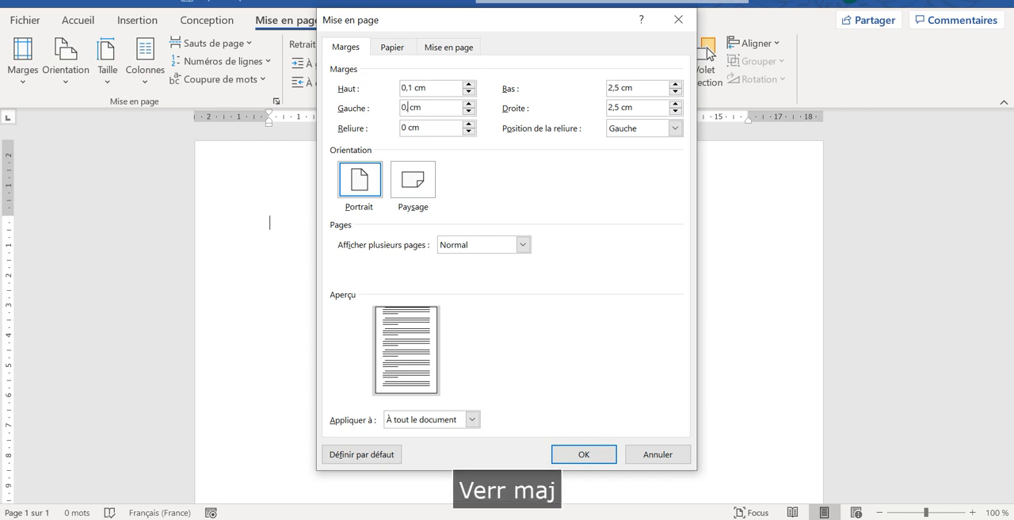
{"action": "type", "text": "1"}
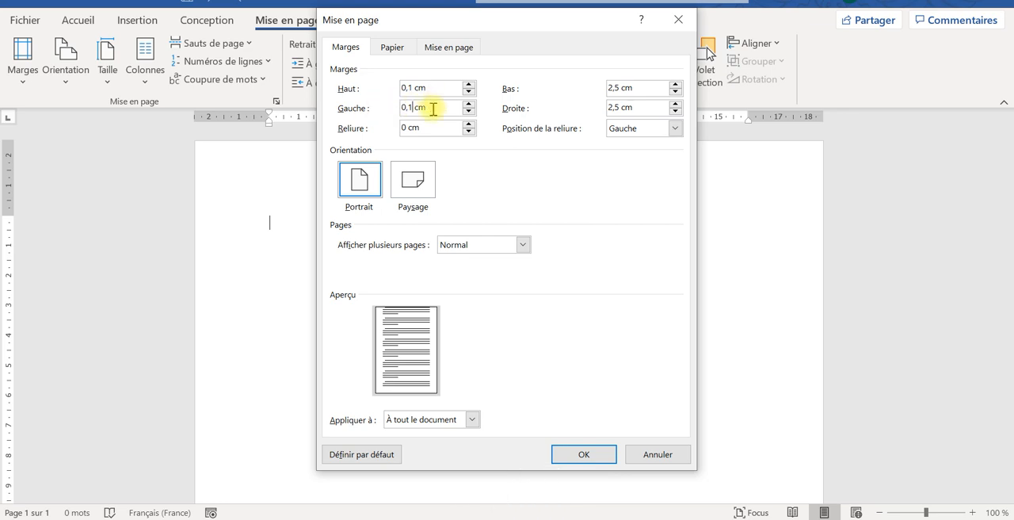
- Copy the left margin's 0,1 cm value into the bottom and right margins and apply the page setup to the whole document
{"action": "left_click_drag", "start_coordinate": [432, 107], "coordinate": [396, 107]}
{"action": "key", "text": "ctrl+c"}
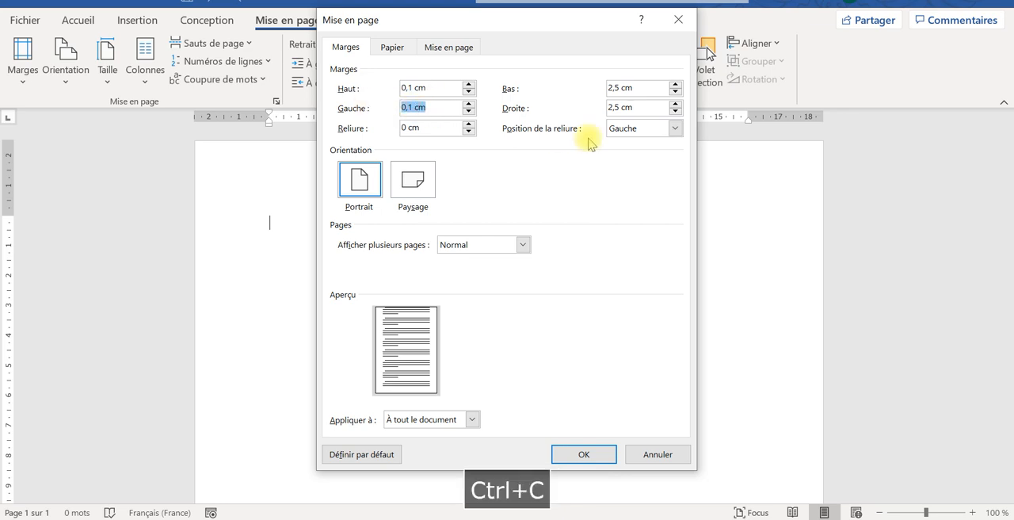
{"action": "left_click", "coordinate": [635, 88]}
{"action": "left_click_drag", "start_coordinate": [635, 88], "coordinate": [574, 79]}
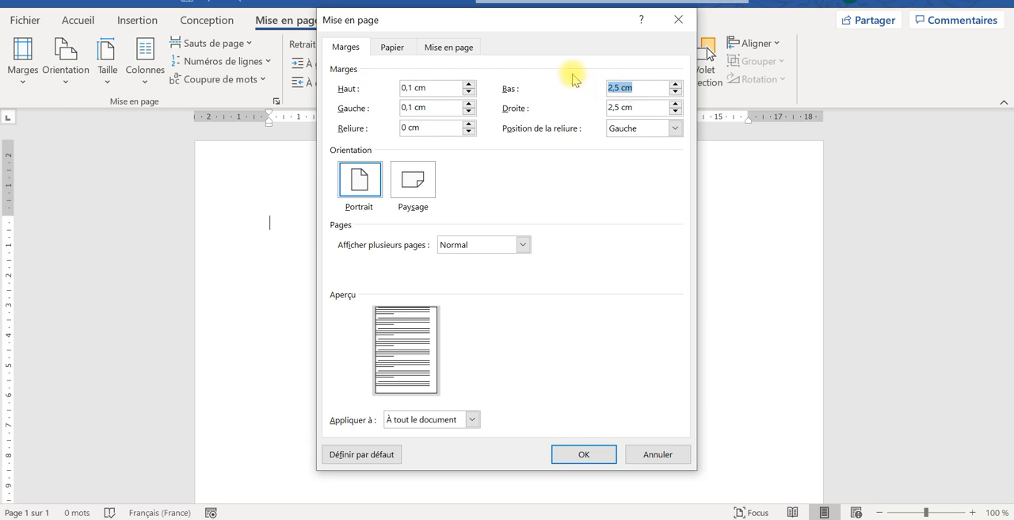
{"action": "key", "text": "ctrl+v"}
{"action": "left_click_drag", "start_coordinate": [643, 107], "coordinate": [578, 111]}
{"action": "key", "text": "ctrl+v"}
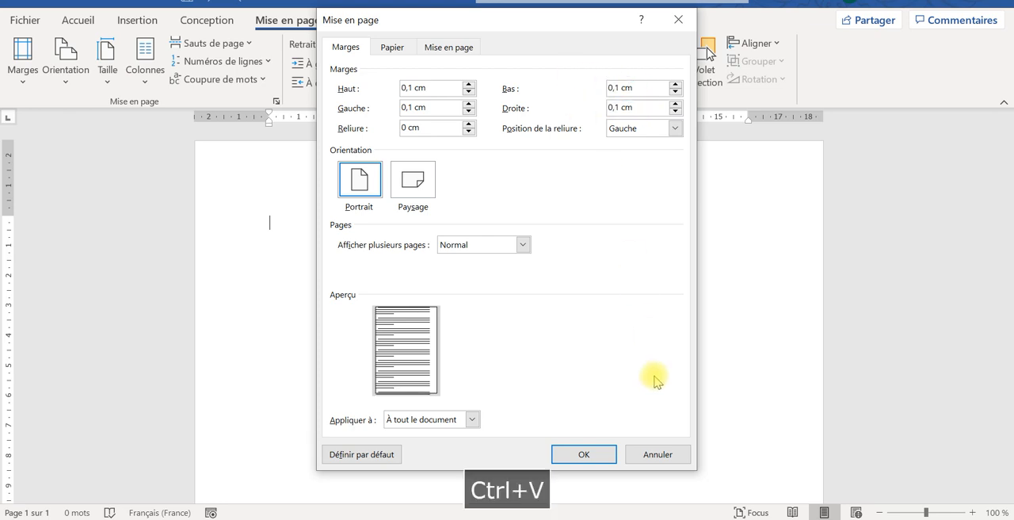
{"action": "left_click", "coordinate": [591, 457]}
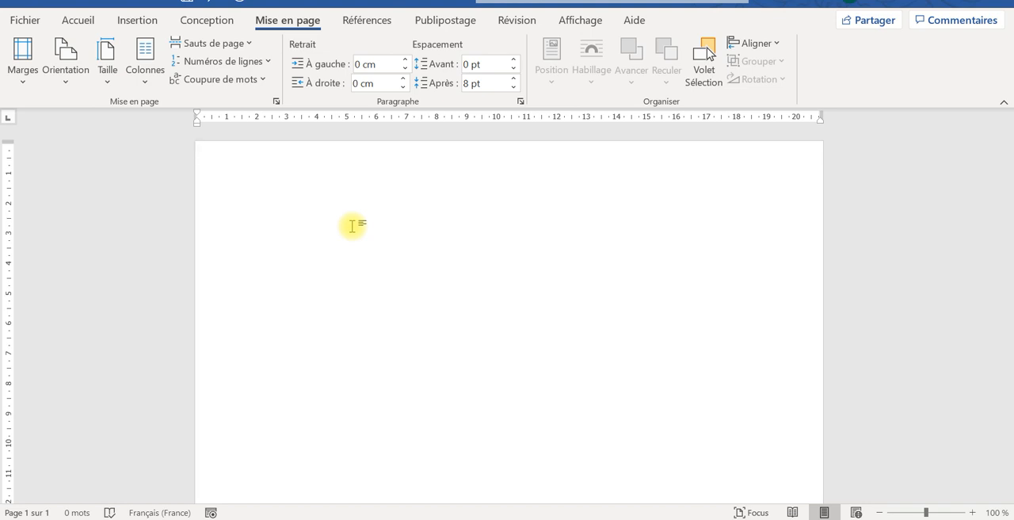
- Enter the sender's full name on the first line, with the first name capitalized and the surname in uppercase
{"action": "left_click", "coordinate": [79, 22]}
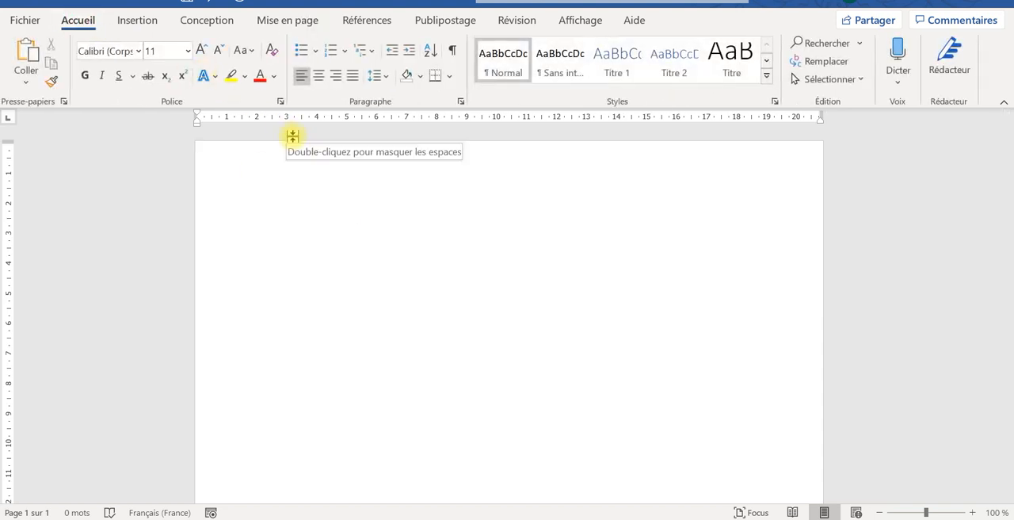
{"action": "key", "text": "Caps_Lock"}
{"action": "type", "text": "d"}
{"action": "key", "text": "BackSpace"}
{"action": "key", "text": "Caps_Lock"}
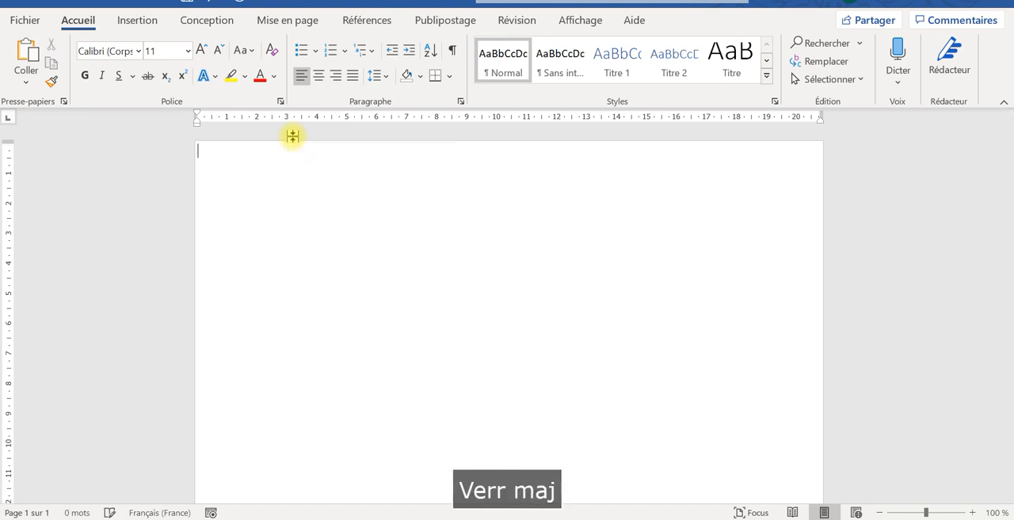
{"action": "key", "text": "Caps_Lock"}
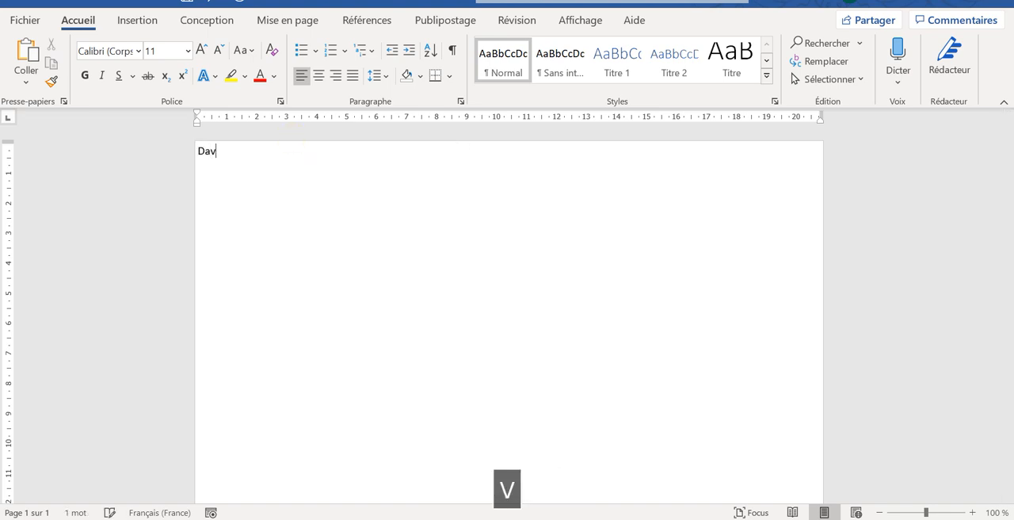
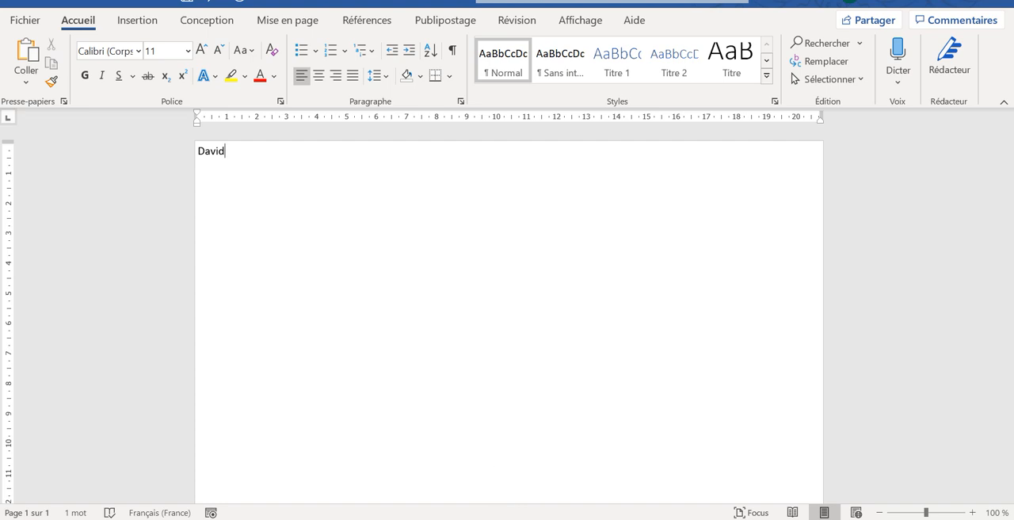
{"action": "key", "text": "Caps_Lock"}
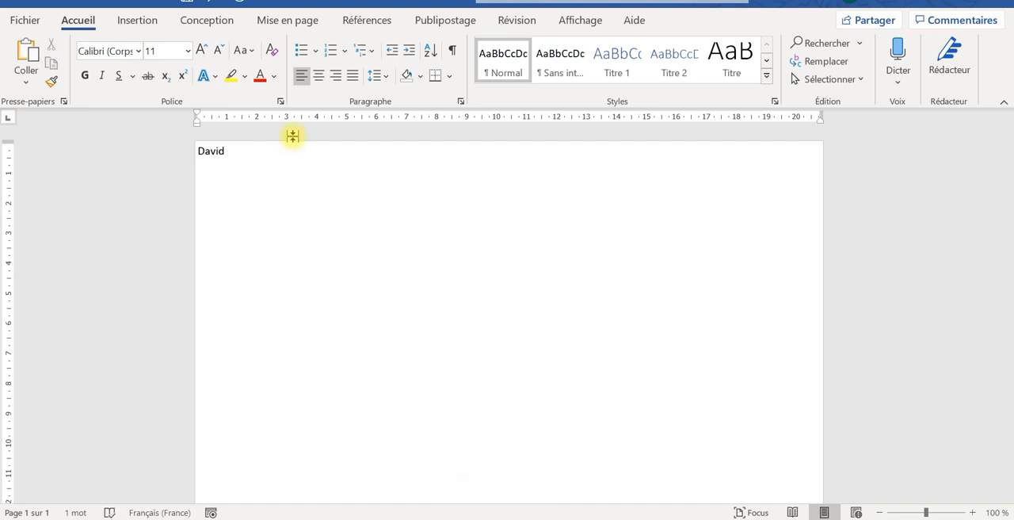
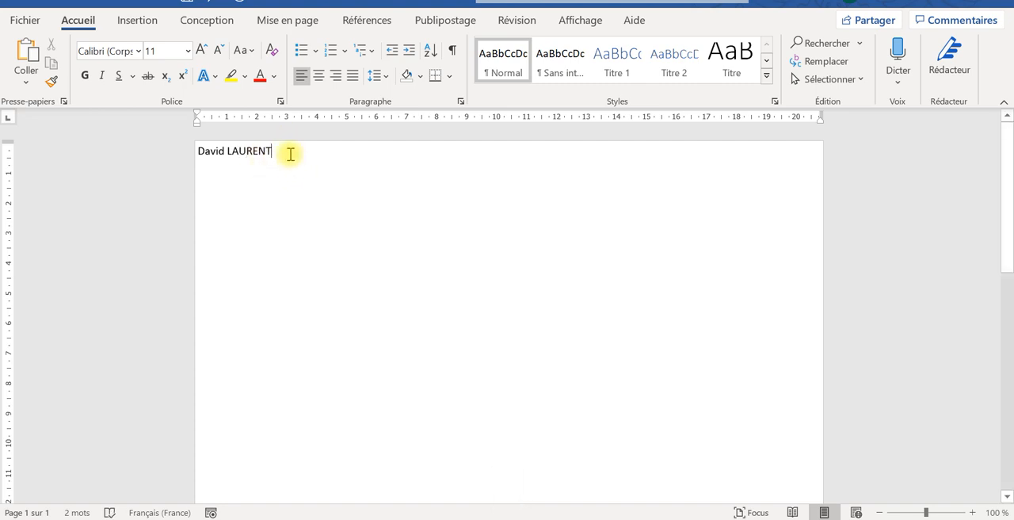
- Cycle the surname's letter case through lowercase and initial capital and return it to uppercase
{"action": "left_click_drag", "start_coordinate": [283, 149], "coordinate": [231, 150]}
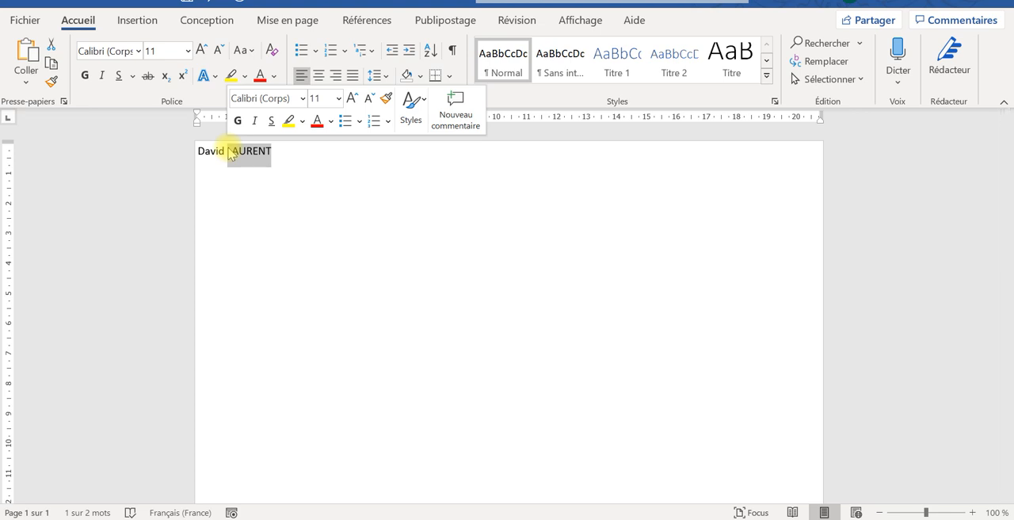
{"action": "key", "text": "shift+F3"}
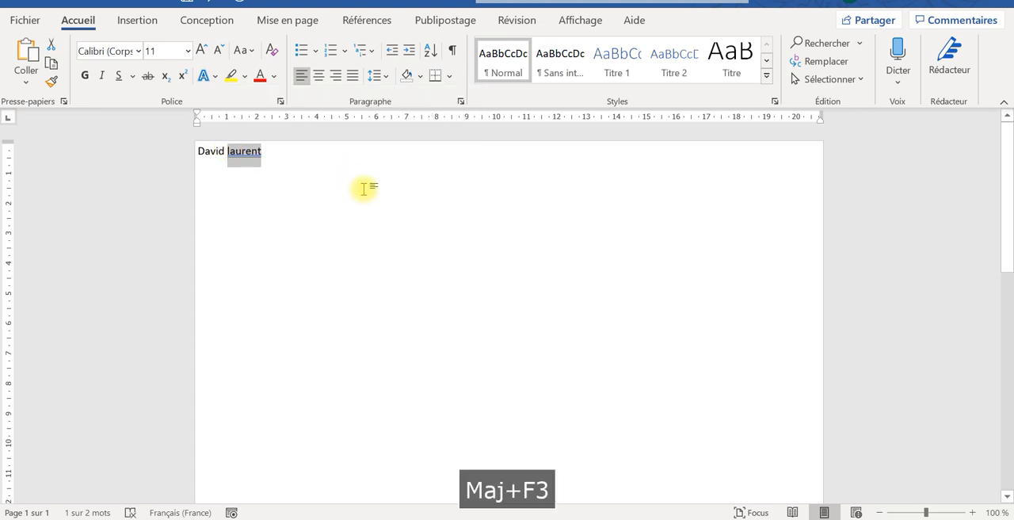
{"action": "key", "text": "shift+F3"}
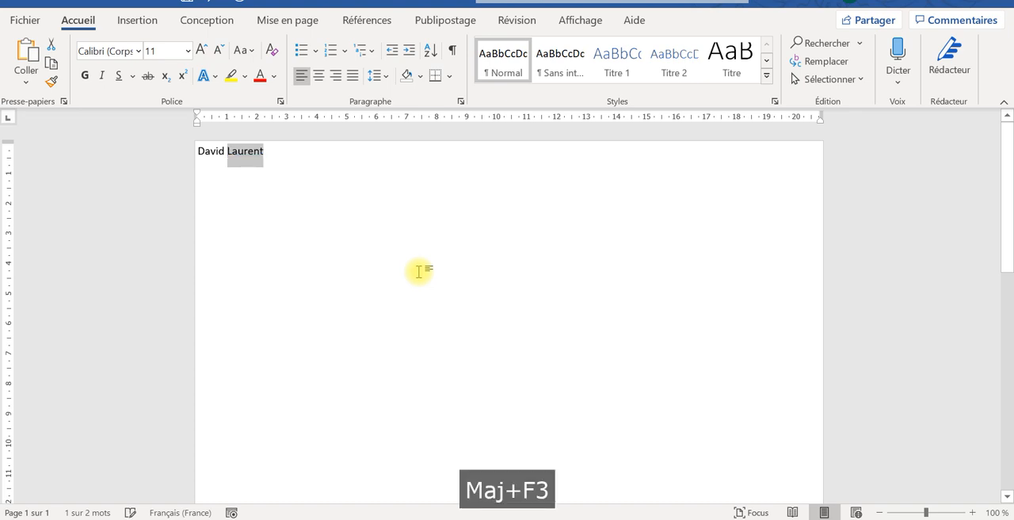
{"action": "key", "text": "shift+F3"}
{"action": "key", "text": "shift+F3"}
{"action": "key", "text": "shift+F3"}
- Try a new paragraph below the sender's name with the filler text YGDE, and remove it again
{"action": "left_click", "coordinate": [288, 153]}
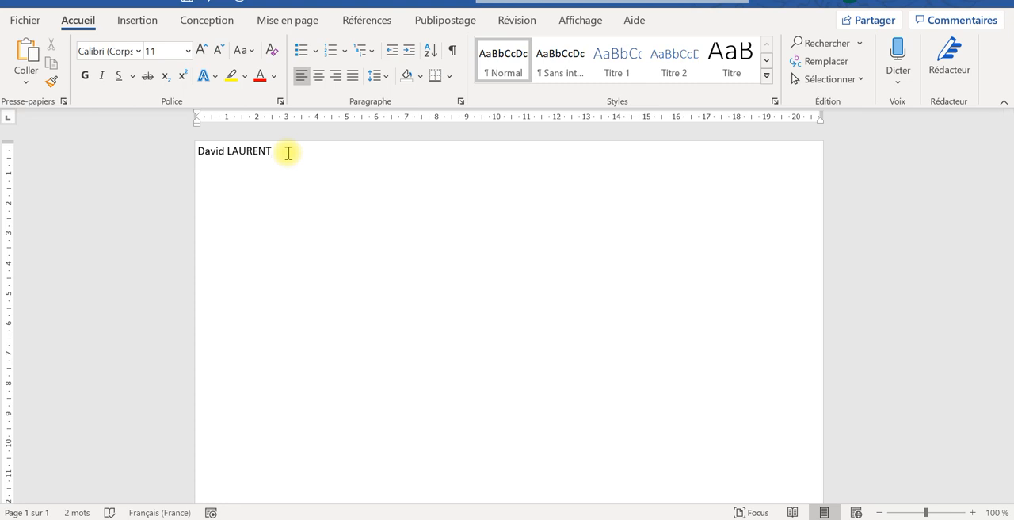
{"action": "key", "text": "Return"}
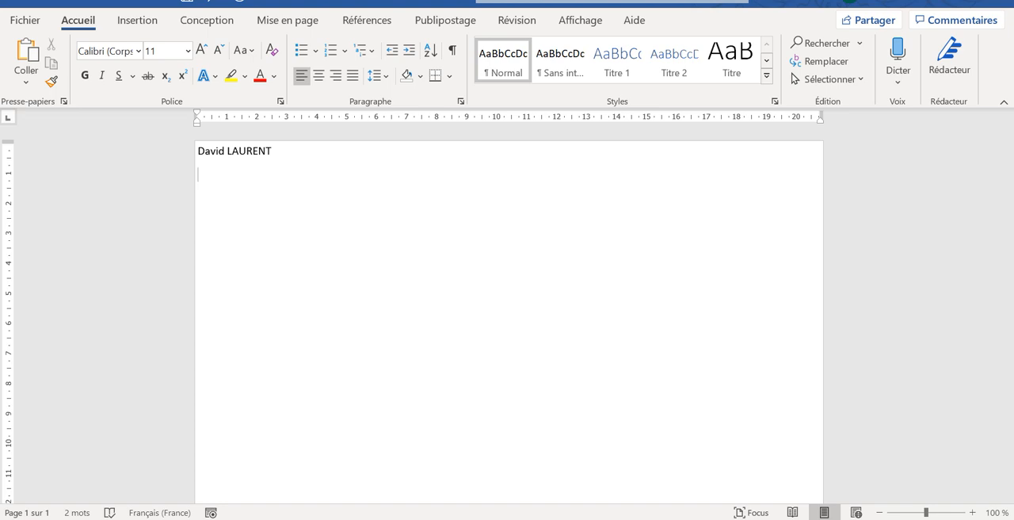
{"action": "type", "text": "YGDE"}
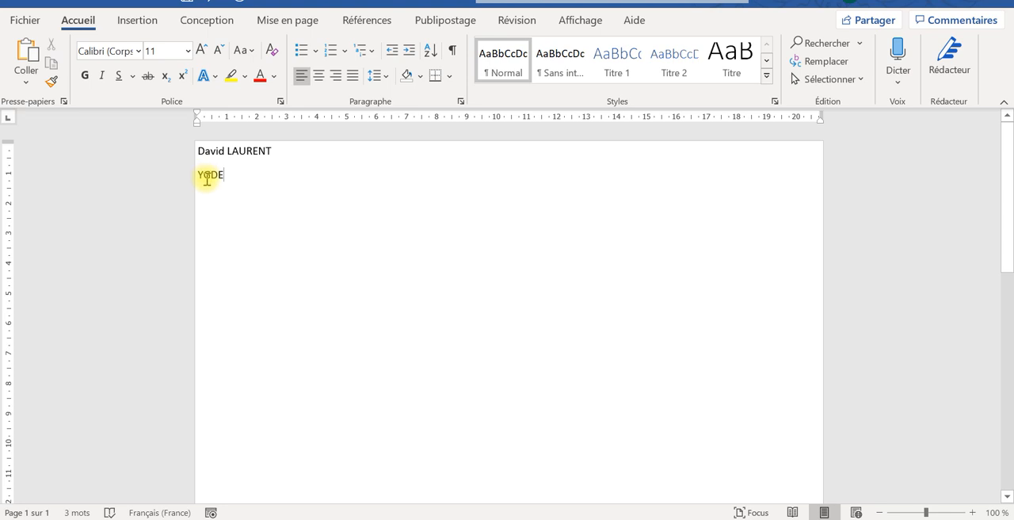
{"action": "key", "text": "BackSpace"}
{"action": "key", "text": "BackSpace"}
{"action": "key", "text": "BackSpace"}
{"action": "key", "text": "BackSpace"}
{"action": "key", "text": "BackSpace"}
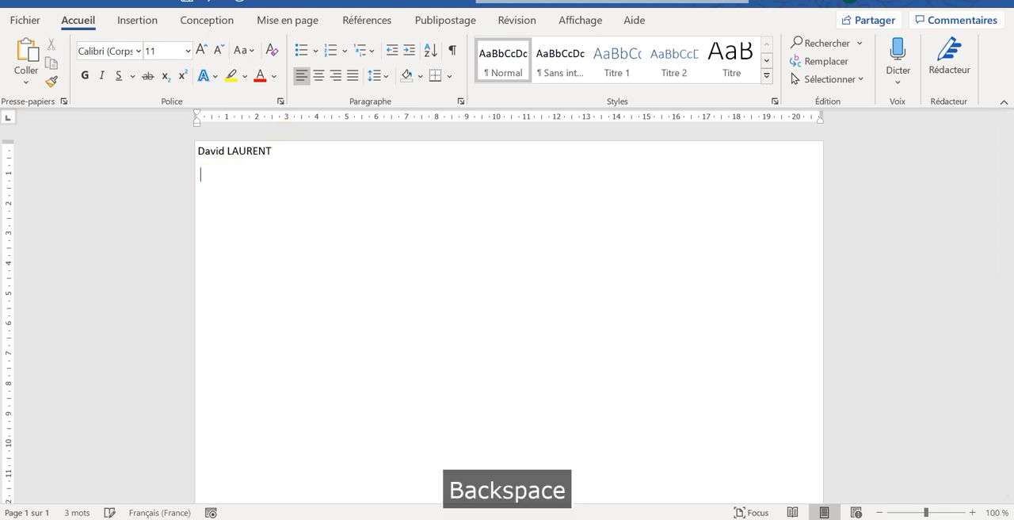
- Insert a line break after the sender's name, within the same paragraph, and enter the sender's street address on the second line
{"action": "key", "text": "shift+Return"}
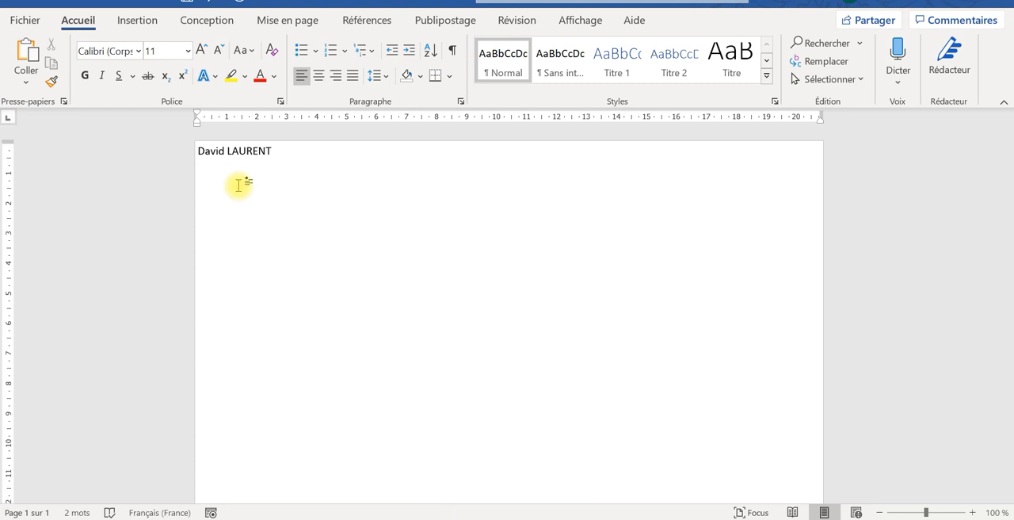
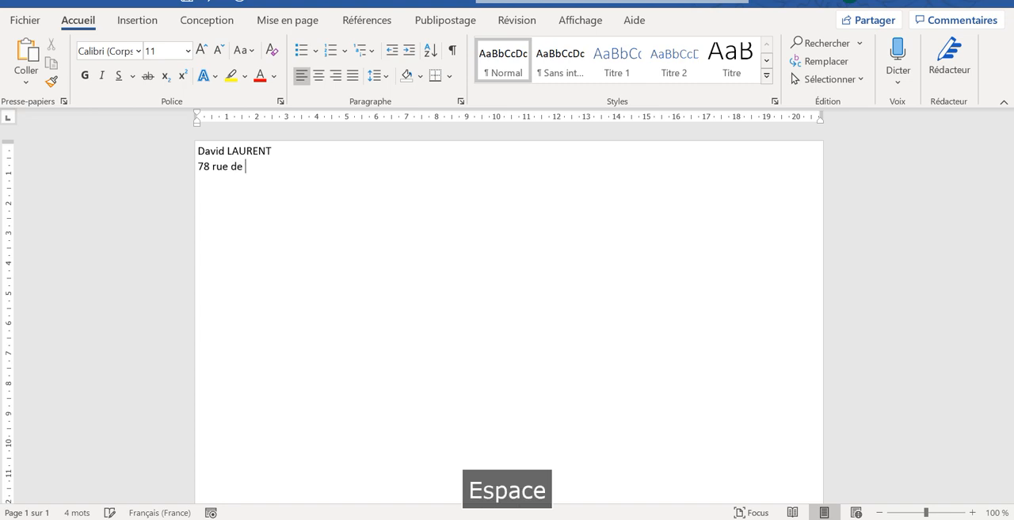
{"action": "key", "text": "Caps_Lock"}
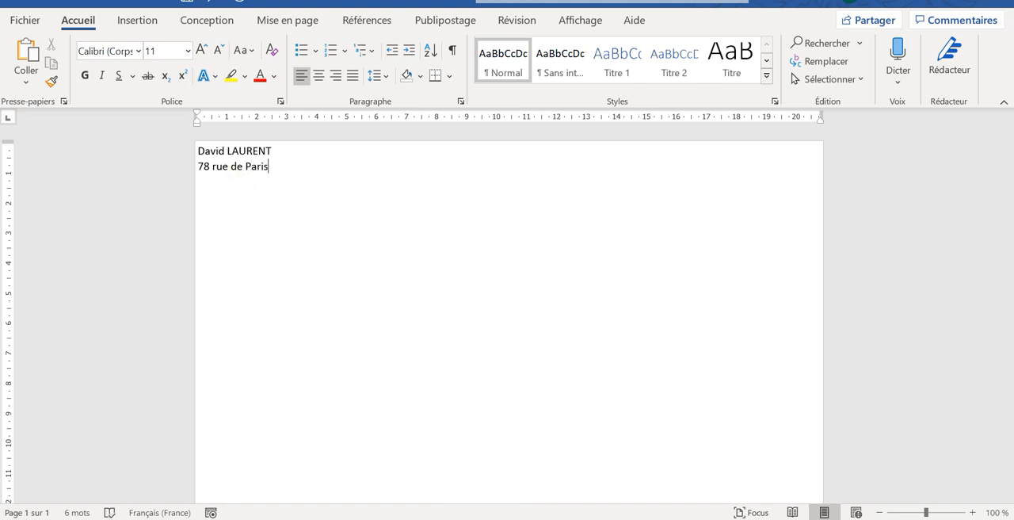
{"action": "key", "text": "shift+Return"}
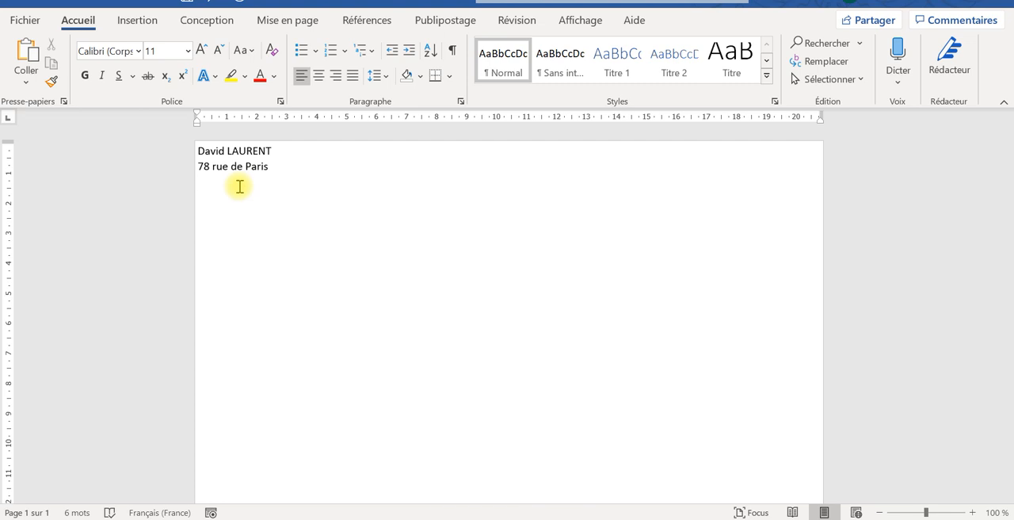
- Delete the street address from the second line, leaving that line empty below the name
{"action": "key", "text": "BackSpace"}
{"action": "key", "text": "BackSpace"}
{"action": "key", "text": "BackSpace"}
{"action": "key", "text": "BackSpace"}
{"action": "key", "text": "BackSpace"}
{"action": "key", "text": "BackSpace"}
{"action": "key", "text": "BackSpace"}
{"action": "key", "text": "BackSpace"}
{"action": "key", "text": "BackSpace"}
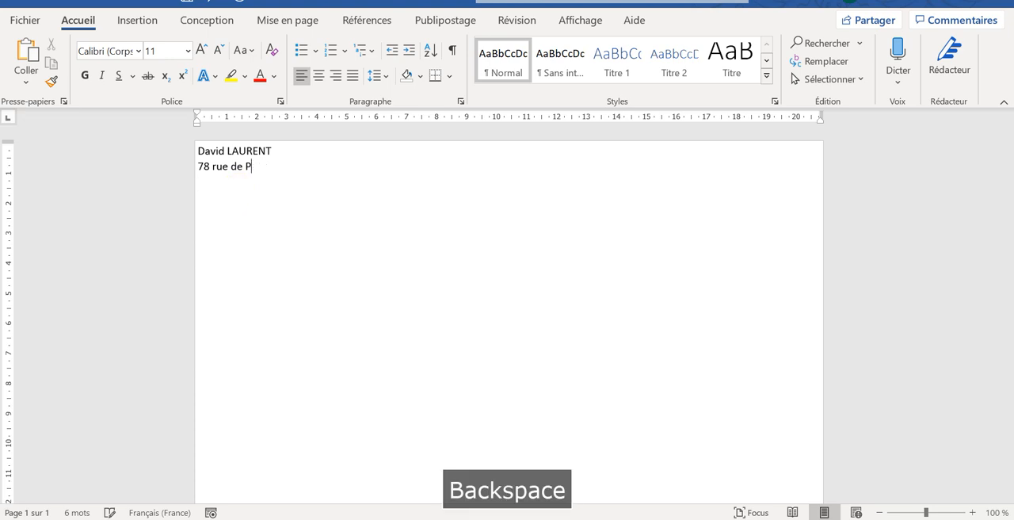
{"action": "key", "text": "BackSpace"}
{"action": "key", "text": "BackSpace"}
{"action": "key", "text": "BackSpace"}
{"action": "key", "text": "BackSpace"}
{"action": "key", "text": "BackSpace"}
{"action": "key", "text": "BackSpace"}
{"action": "key", "text": "BackSpace"}
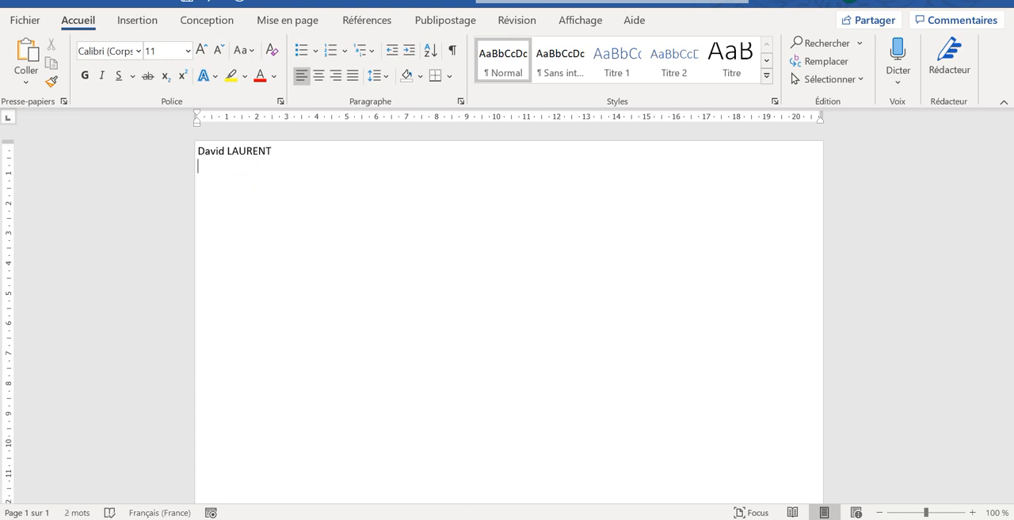
{"action": "key", "text": "Caps_Lock"}
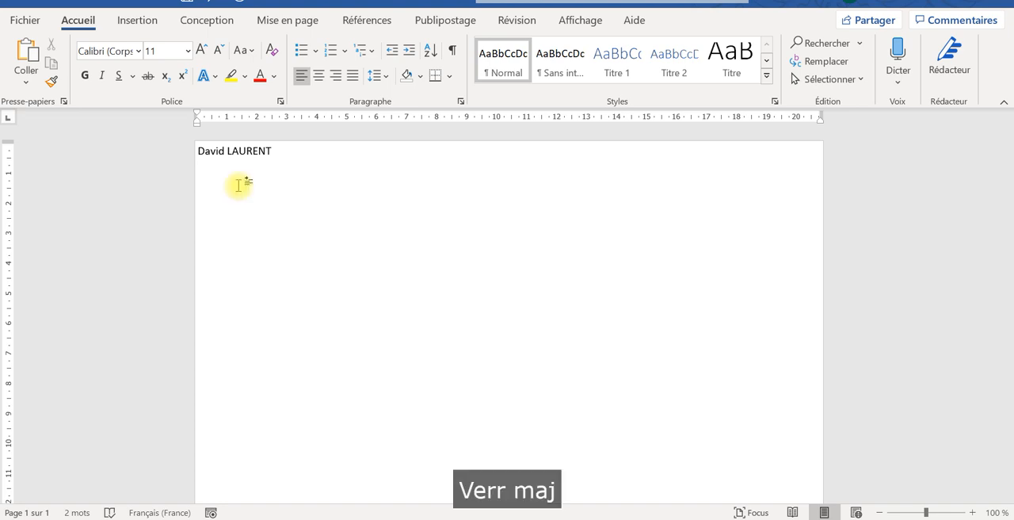
{"action": "type", "text": "CONTR"}
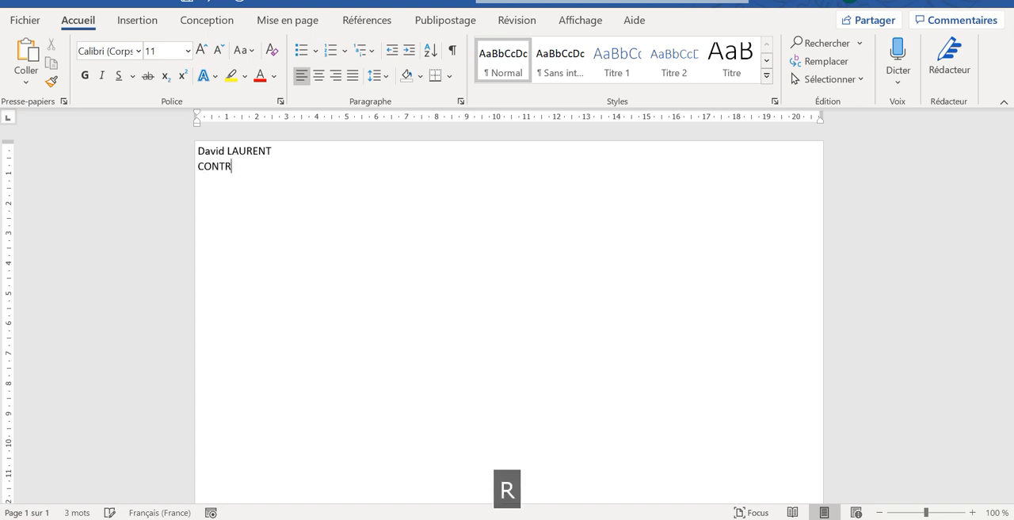
{"action": "type", "text": "ÔLEUR DE"}
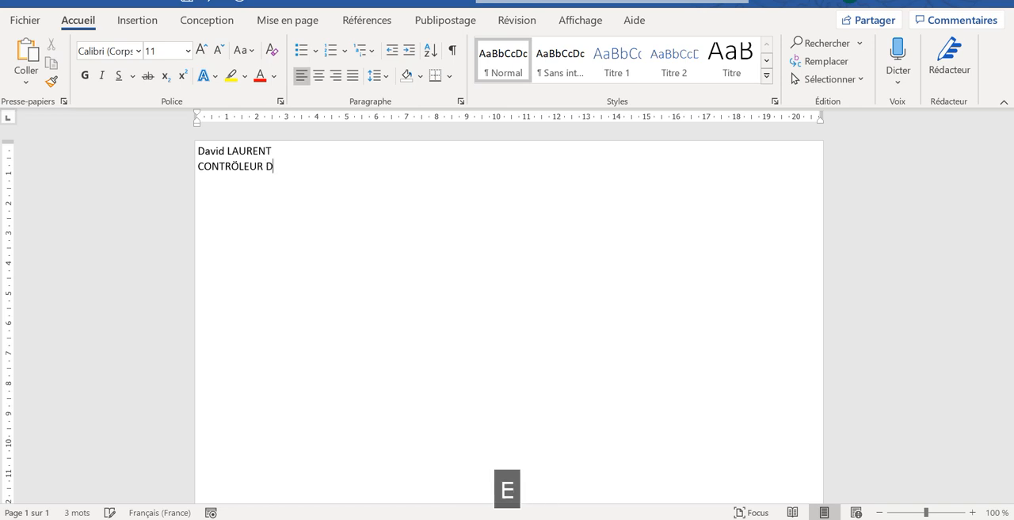
{"action": "key", "text": "BackSpace"}
{"action": "key", "text": "BackSpace"}
{"action": "key", "text": "BackSpace"}
{"action": "key", "text": "BackSpace"}
{"action": "key", "text": "BackSpace"}
{"action": "key", "text": "BackSpace"}
{"action": "key", "text": "BackSpace"}
{"action": "key", "text": "BackSpace"}
{"action": "key", "text": "BackSpace"}
{"action": "key", "text": "BackSpace"}
{"action": "key", "text": "BackSpace"}
{"action": "key", "text": "BackSpace"}
{"action": "key", "text": "BackSpace"}
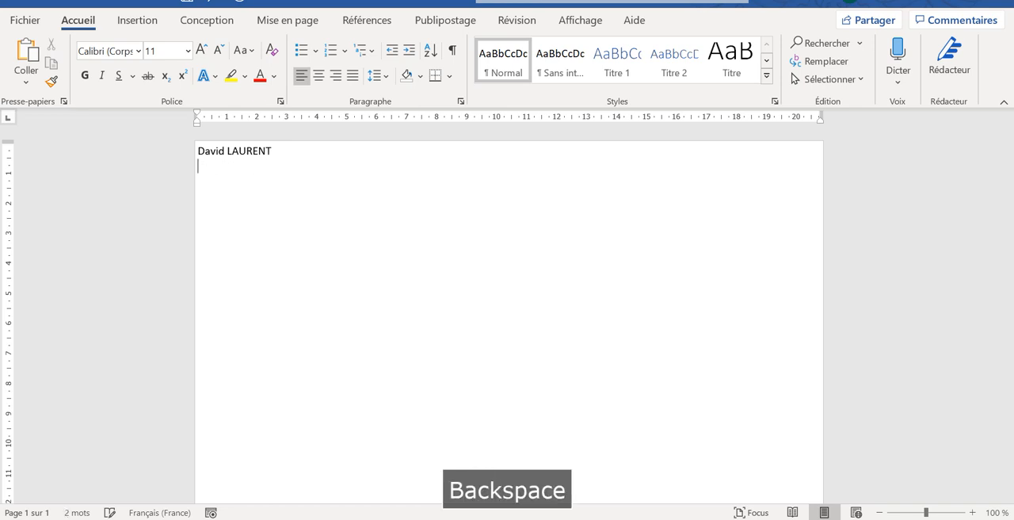
- Enter the job title line "Contrôleur de gestion (7 ans d’expériences)" below the sender's name
{"action": "type", "text": "C"}
{"action": "key", "text": "Caps_Lock"}
{"action": "type", "text": "o"}
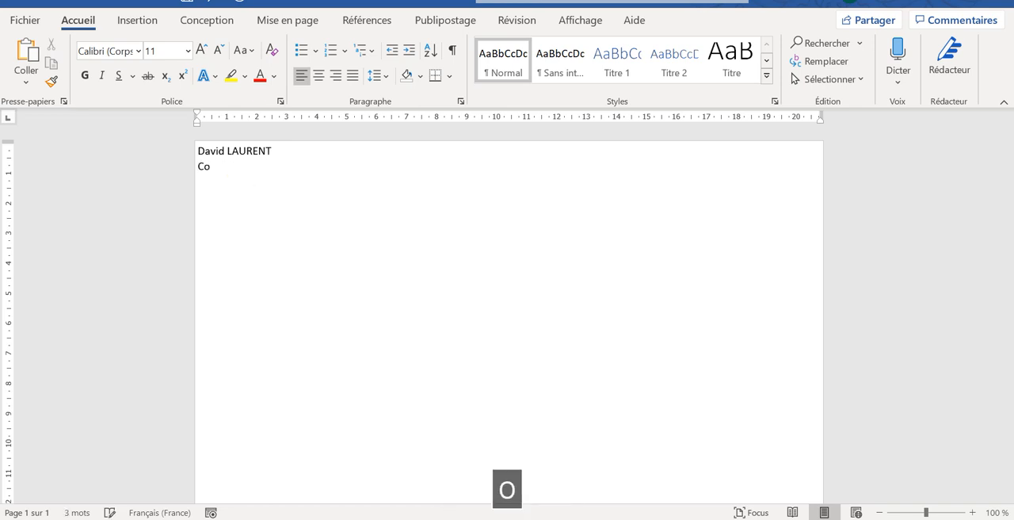
{"action": "type", "text": "ntrôl"}
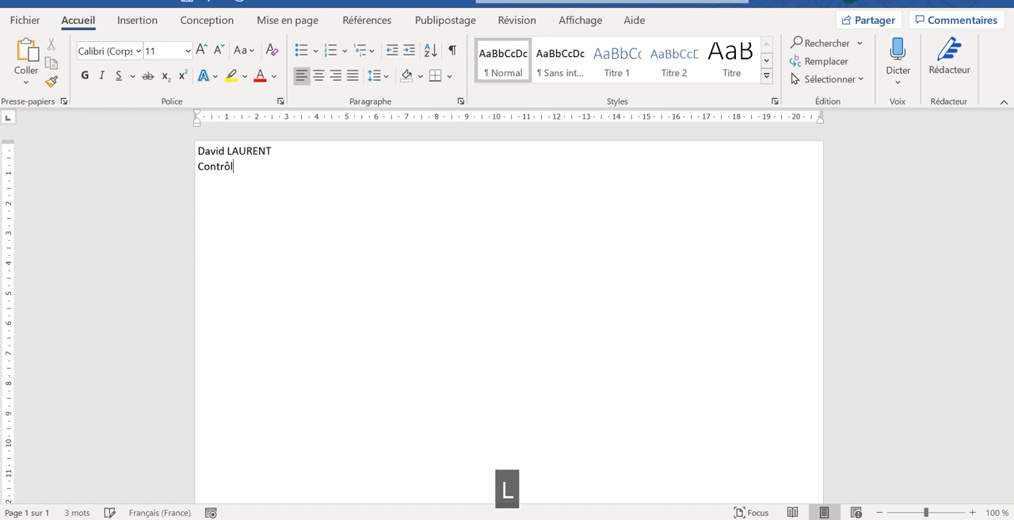
{"action": "type", "text": "eur de g"}
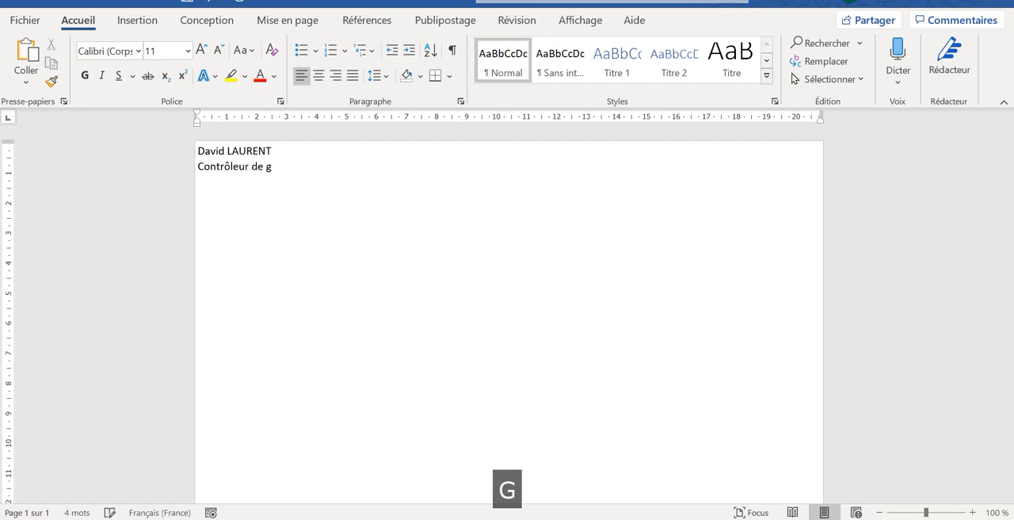
{"action": "type", "text": "estion ("}
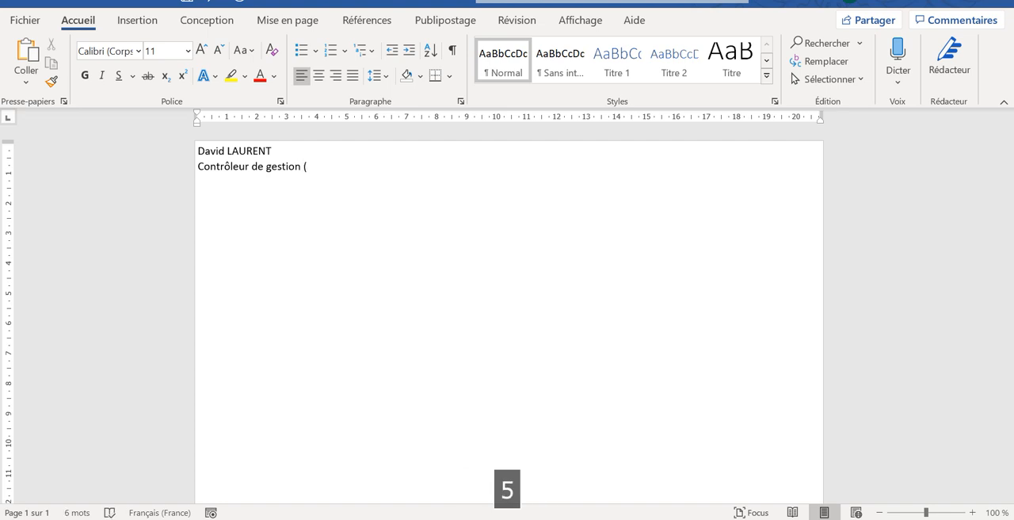
{"action": "key", "text": "Caps_Lock"}
{"action": "type", "text": "7"}
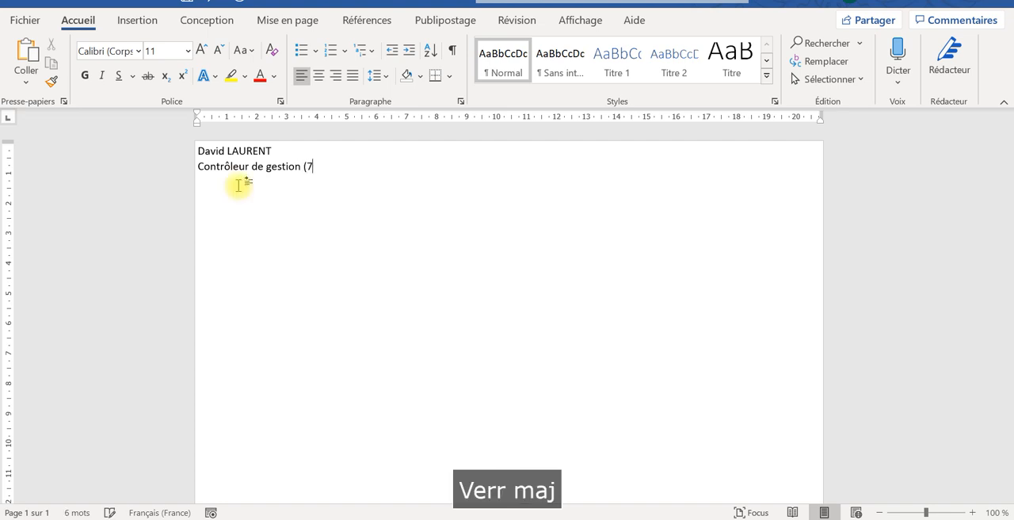
{"action": "type", "text": " ans "}
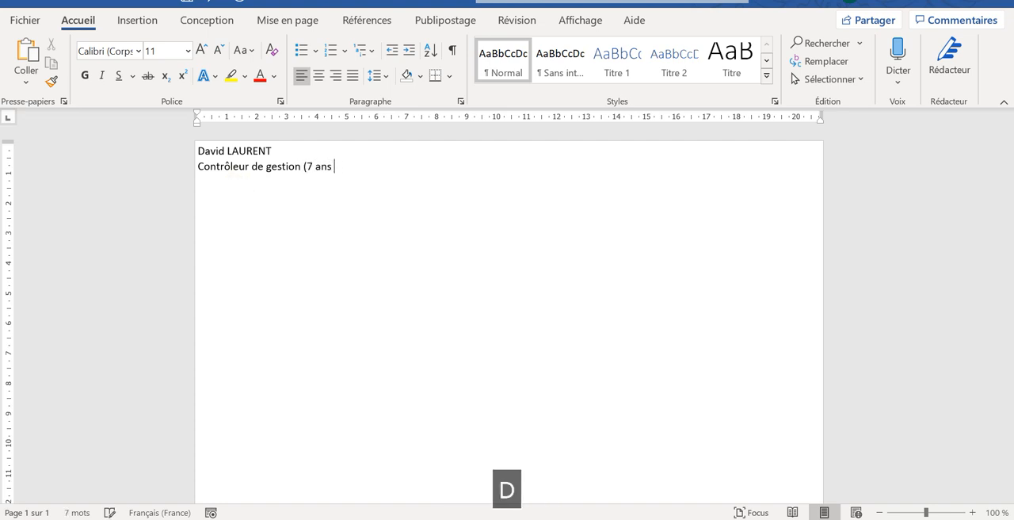
{"action": "type", "text": "d'expé"}
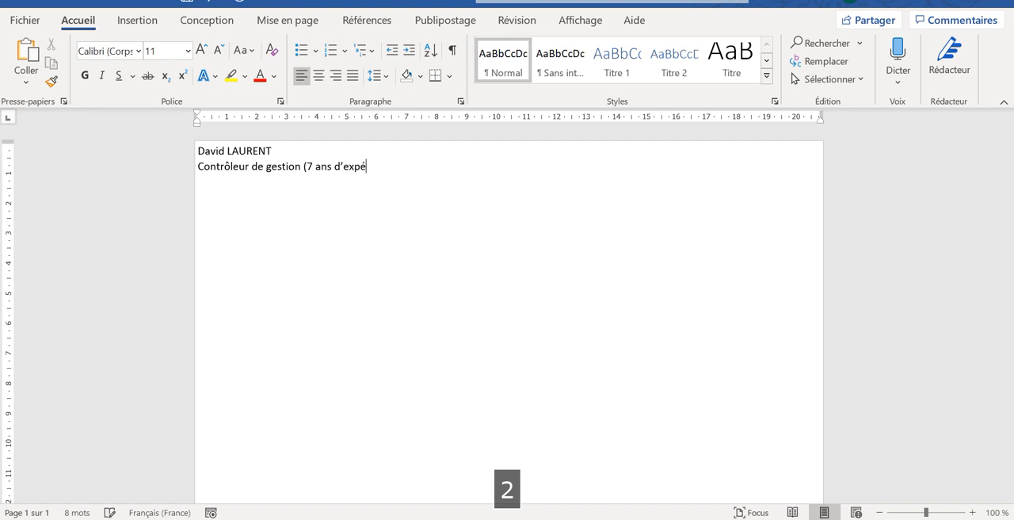
{"action": "type", "text": "rien"}
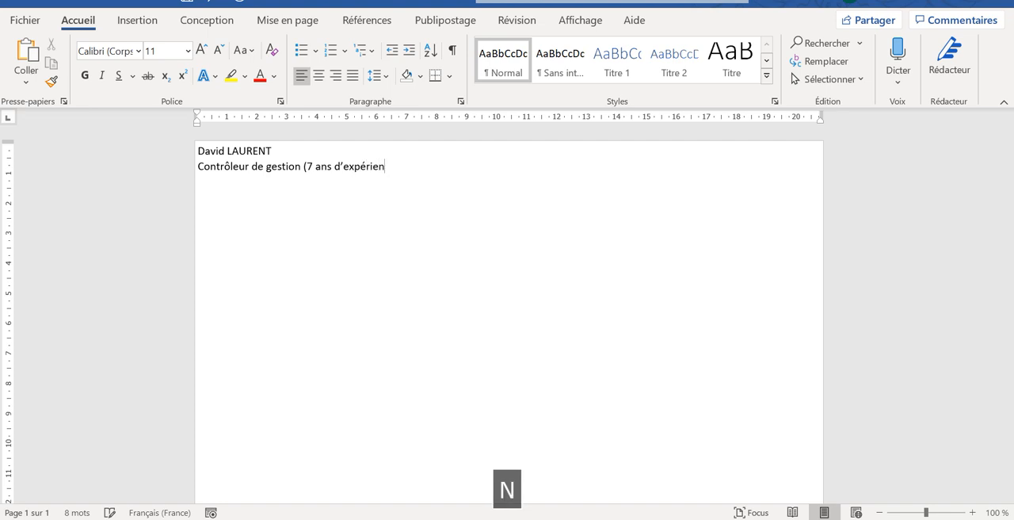
{"action": "type", "text": "ces)"}
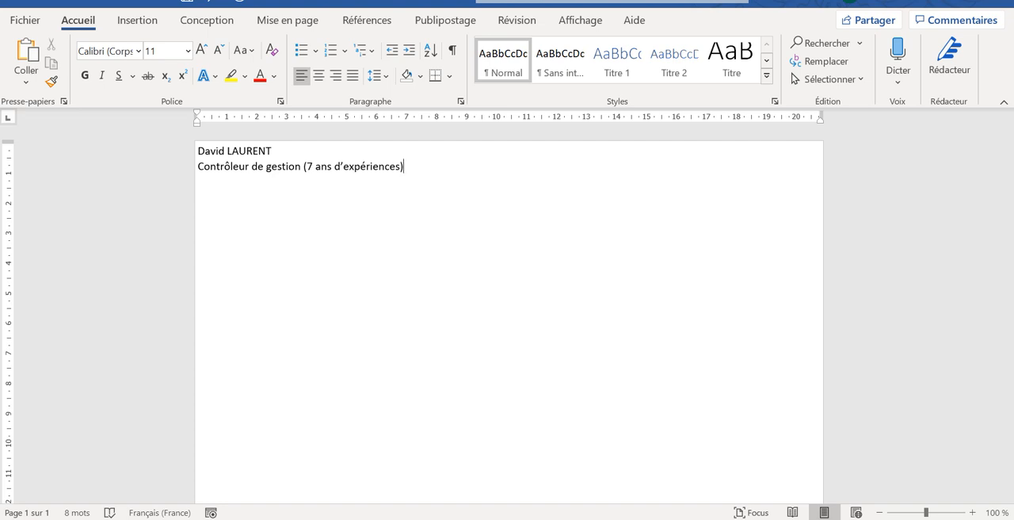
- Try a line break and a new paragraph with the filler text hbce below the job title, and remove them
{"action": "key", "text": "Return"}
{"action": "key", "text": "BackSpace"}
{"action": "key", "text": "shift+Return"}
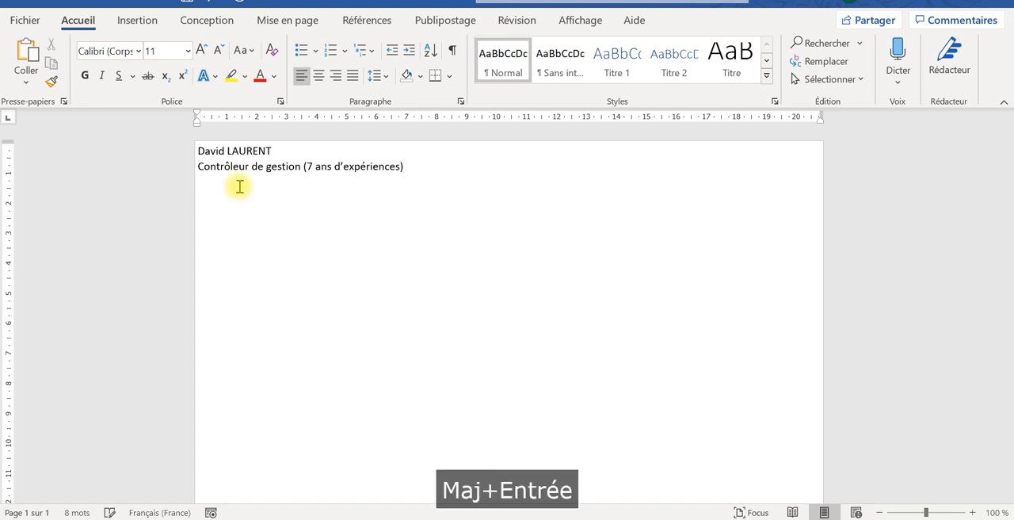
{"action": "key", "text": "BackSpace"}
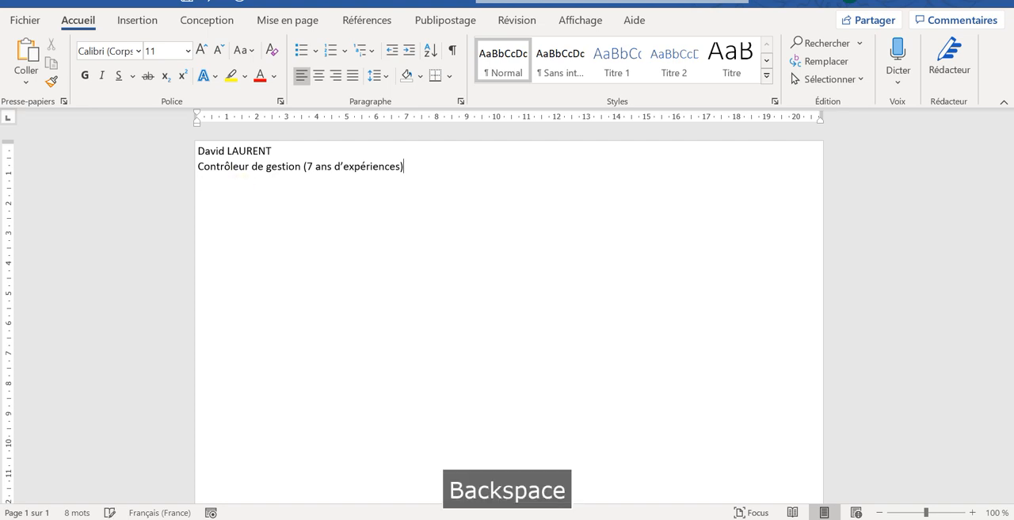
{"action": "key", "text": "Return"}
{"action": "type", "text": "hbce"}
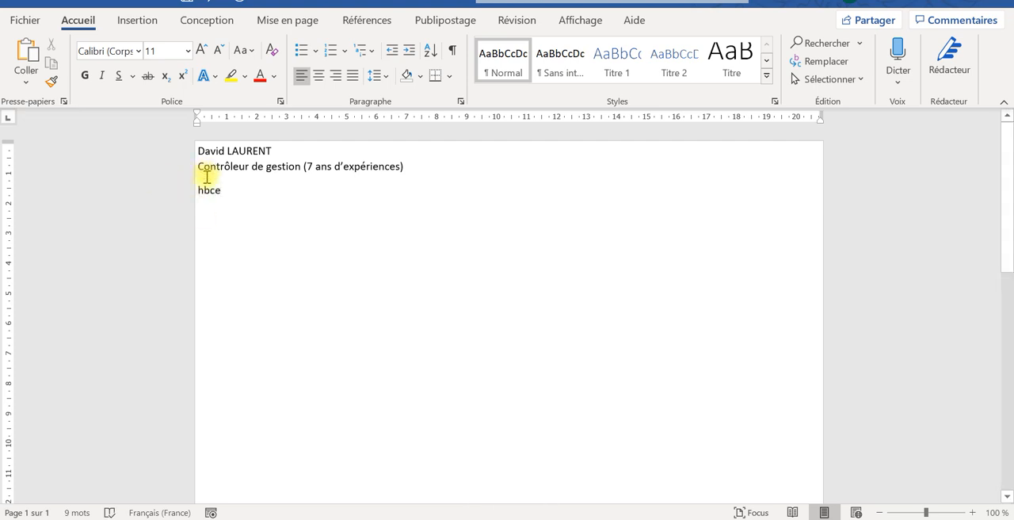
{"action": "key", "text": "BackSpace"}
{"action": "key", "text": "BackSpace"}
{"action": "key", "text": "BackSpace"}
{"action": "key", "text": "BackSpace"}
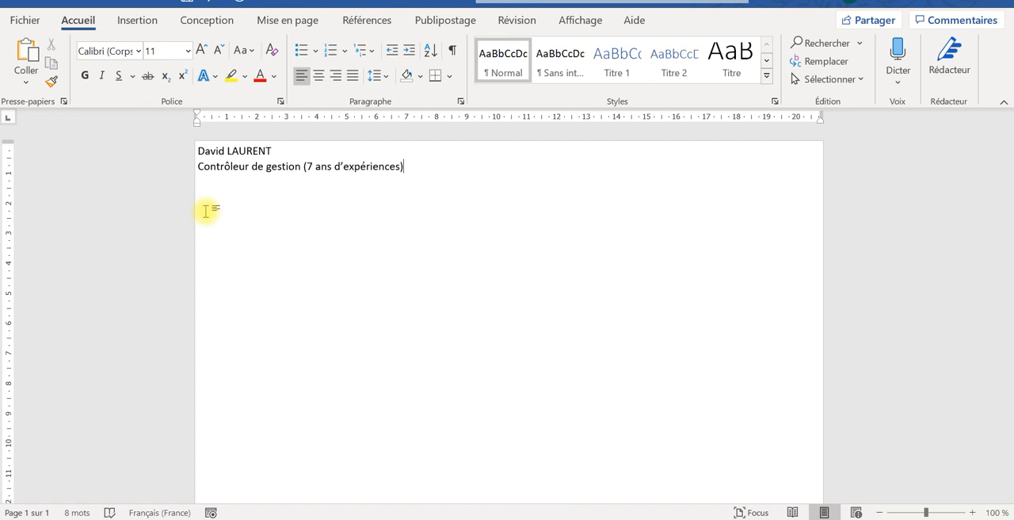
- Insert a line break after the job title, within the same paragraph, and enter the sender's street address on the third line
{"action": "key", "text": "shift+Return"}
{"action": "type", "text": "è"}
{"action": "key", "text": "BackSpace"}
{"action": "key", "text": "Caps_Lock"}
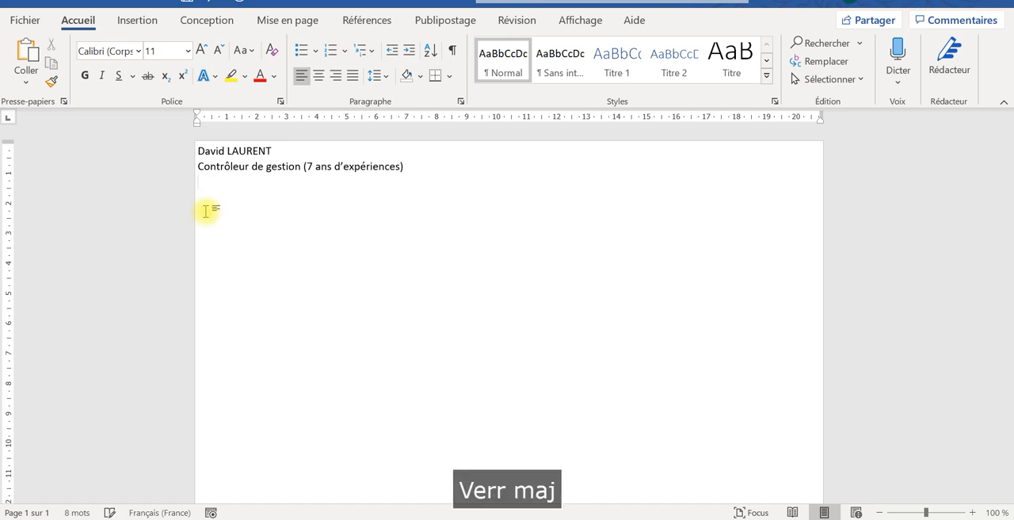
{"action": "key", "text": "Caps_Lock"}
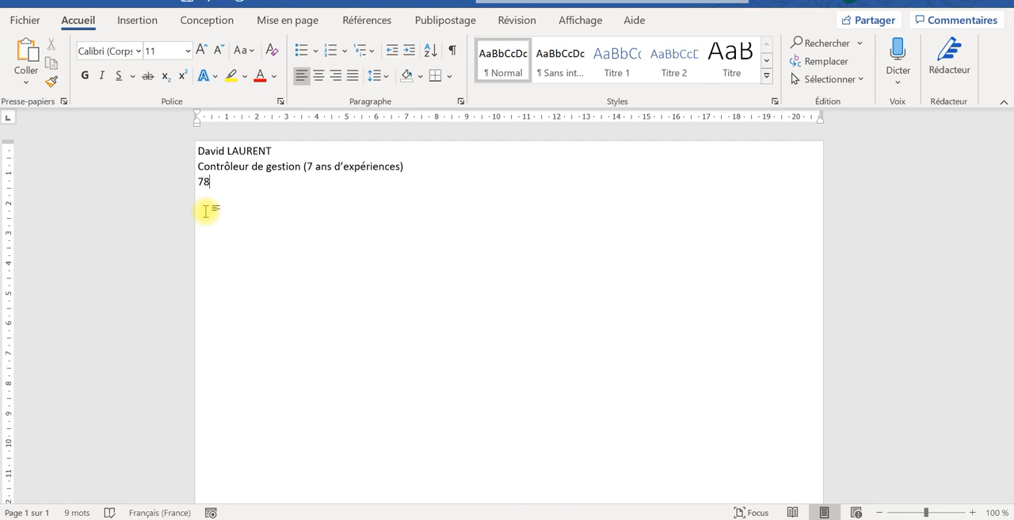
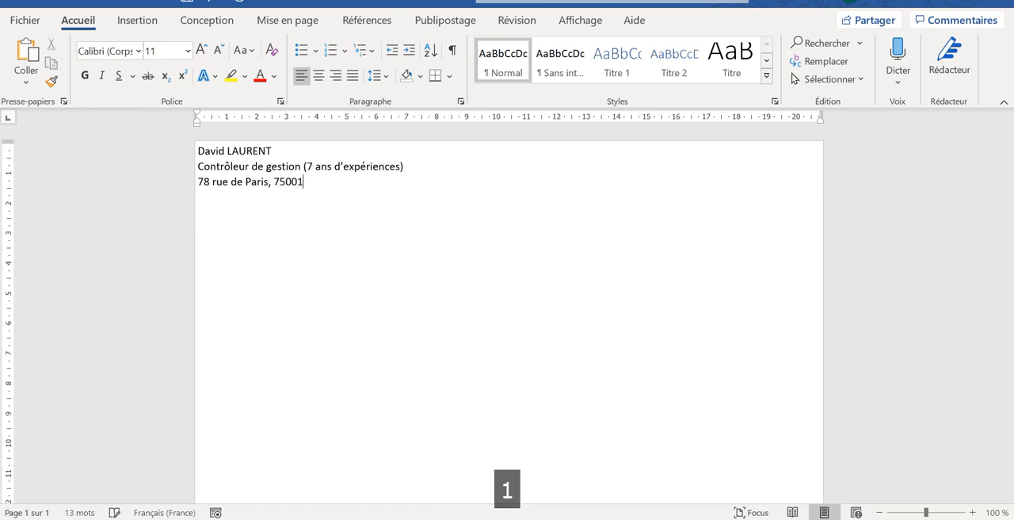
- Insert a space after the first two digits of the postal code and append the city to the address line
{"action": "left_click", "coordinate": [286, 181]}
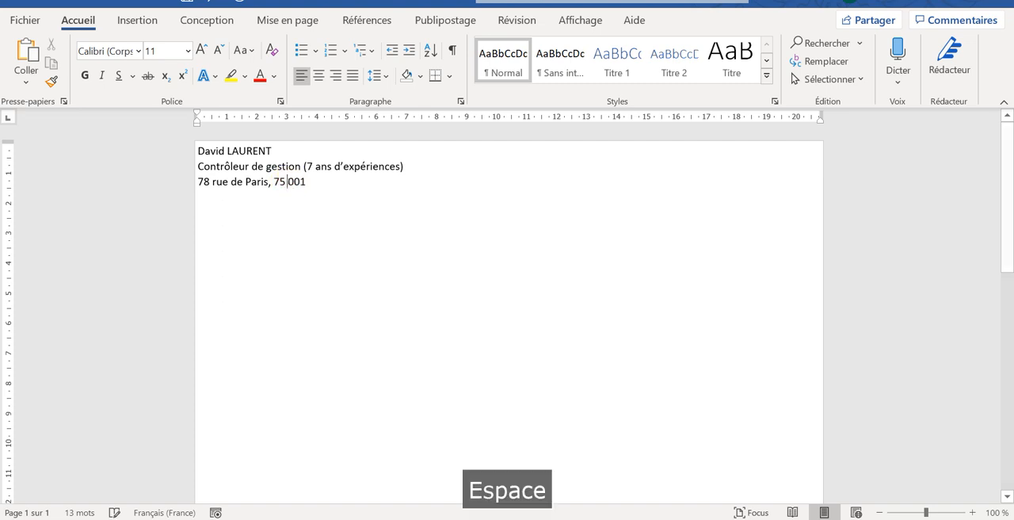
{"action": "left_click", "coordinate": [313, 187]}
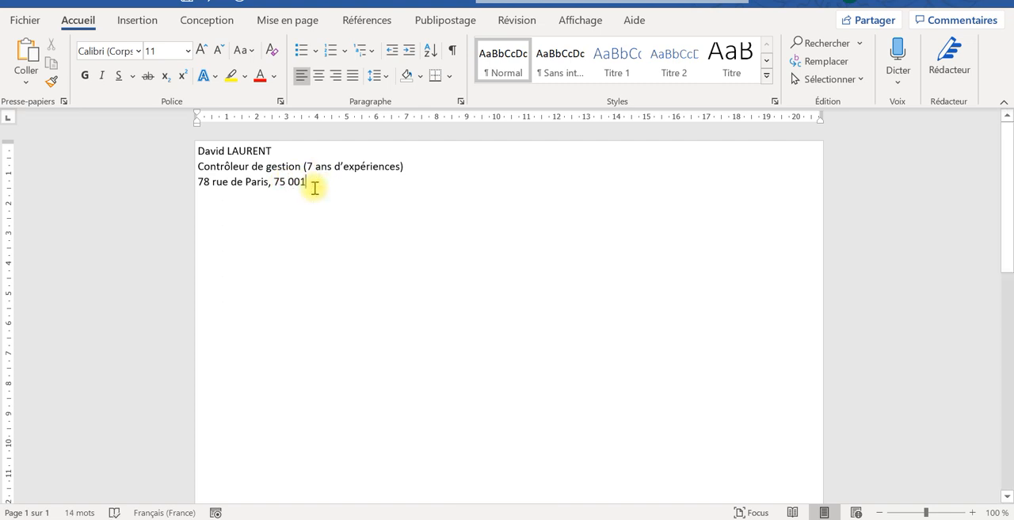
{"action": "type", "text": "P"}
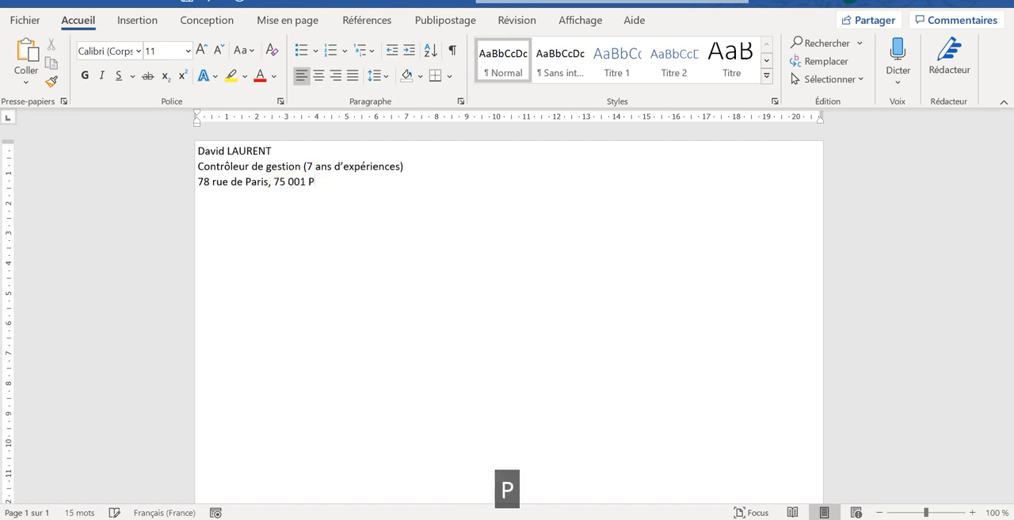
{"action": "type", "text": "aris"}
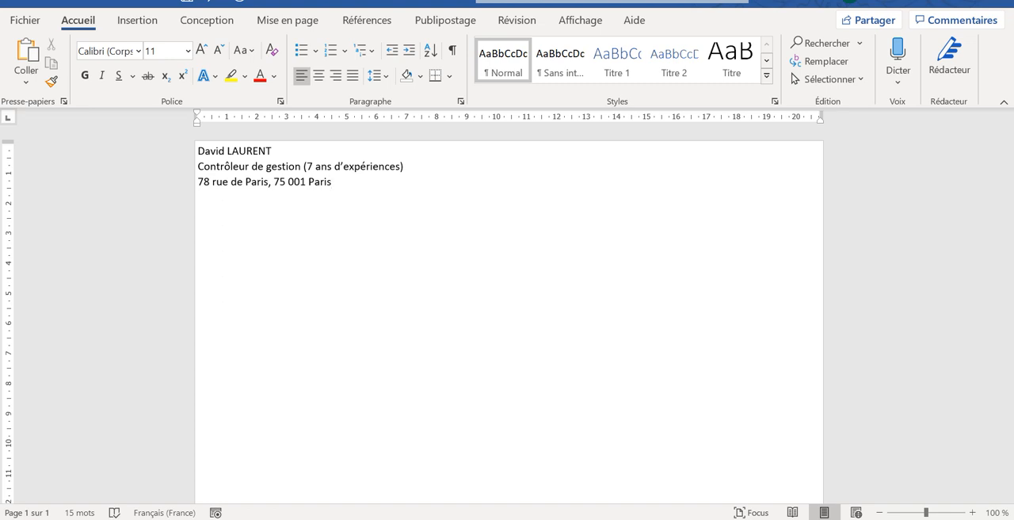
- Insert a line break after the address, within the same paragraph, and start the fourth line with "Né le"
{"action": "key", "text": "Return"}
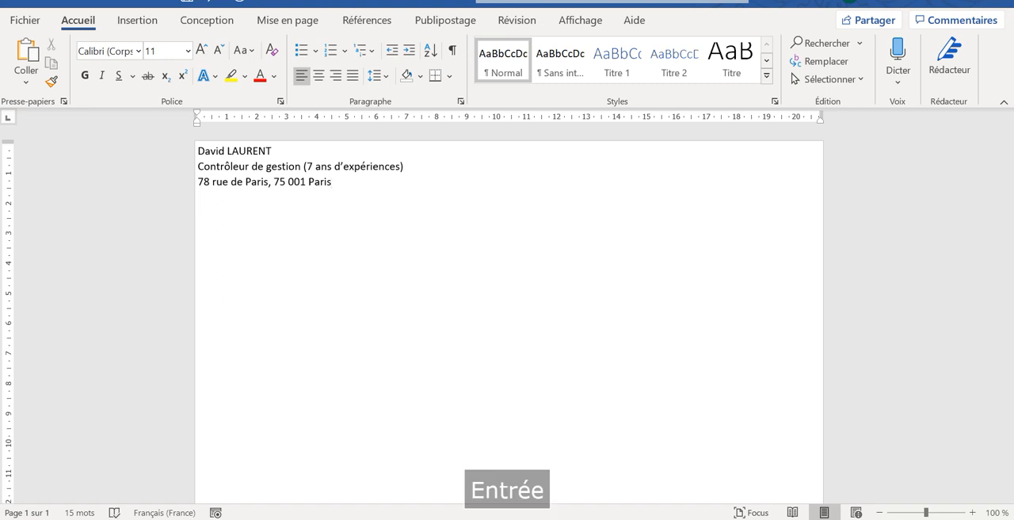
{"action": "key", "text": "BackSpace"}
{"action": "key", "text": "shift+Return"}
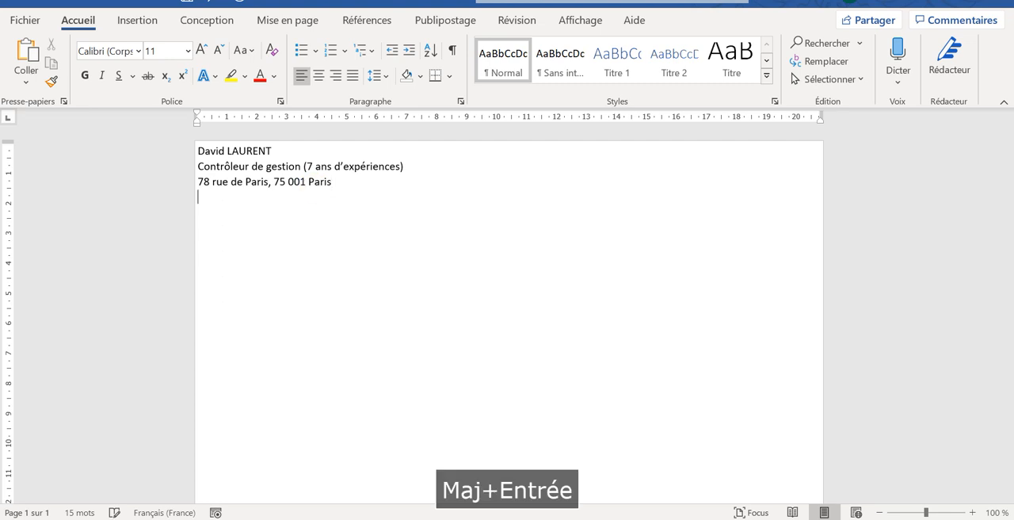
{"action": "key", "text": "Caps_Lock"}
{"action": "type", "text": "N"}
{"action": "key", "text": "Caps_Lock"}
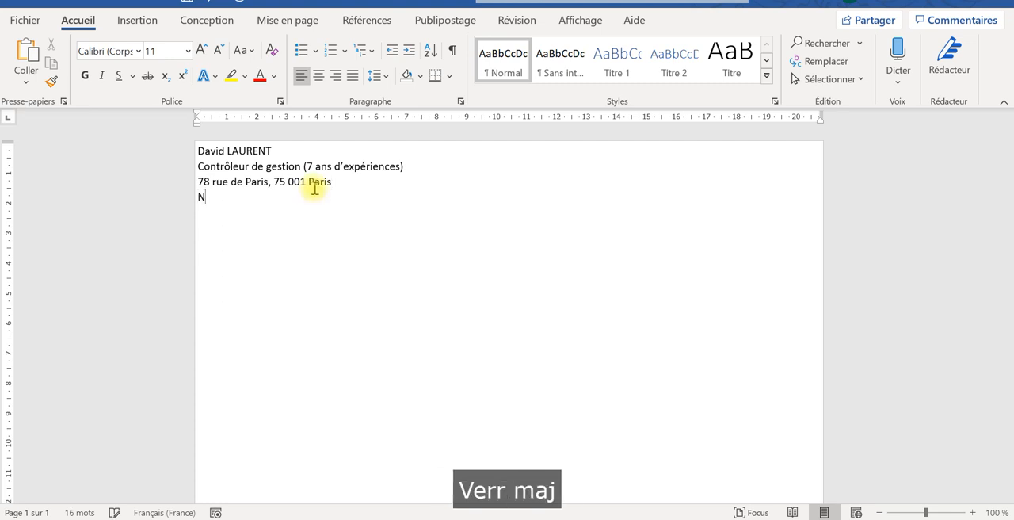
{"action": "type", "text": "2"}
{"action": "key", "text": "BackSpace"}
{"action": "key", "text": "Caps_Lock"}
{"action": "type", "text": "é le"}
- Enter the sender's date of birth after "Né le", with slashes between day, month and year
{"action": "key", "text": "Caps_Lock"}
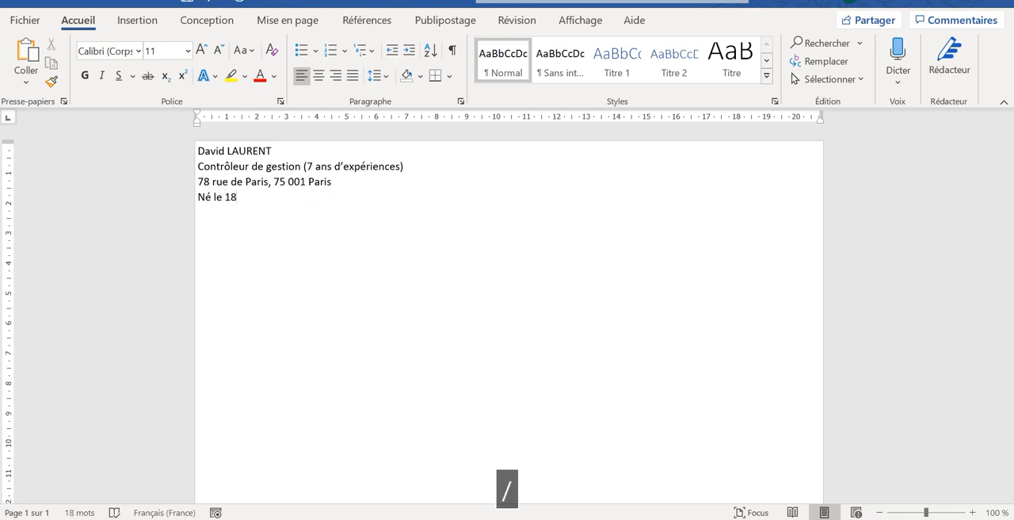
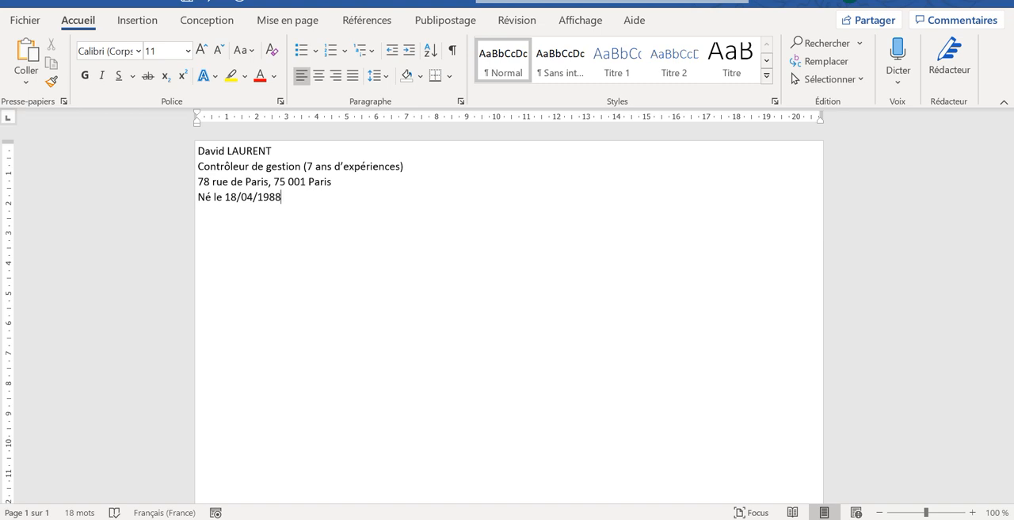
- Append ", Permis B véhiculé, " after the date of birth on the fourth line
{"action": "type", "text": "?"}
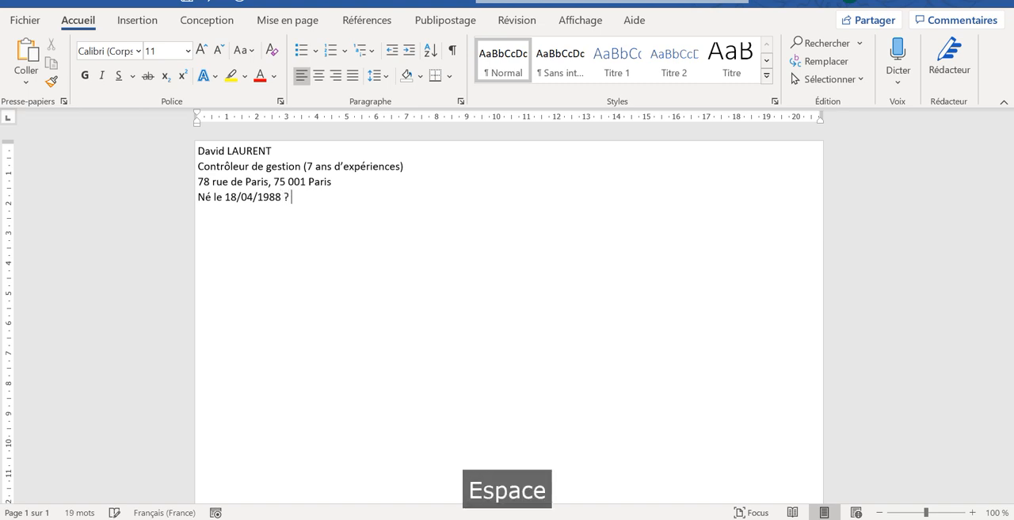
{"action": "key", "text": "BackSpace"}
{"action": "key", "text": "BackSpace"}
{"action": "type", "text": ", P"}
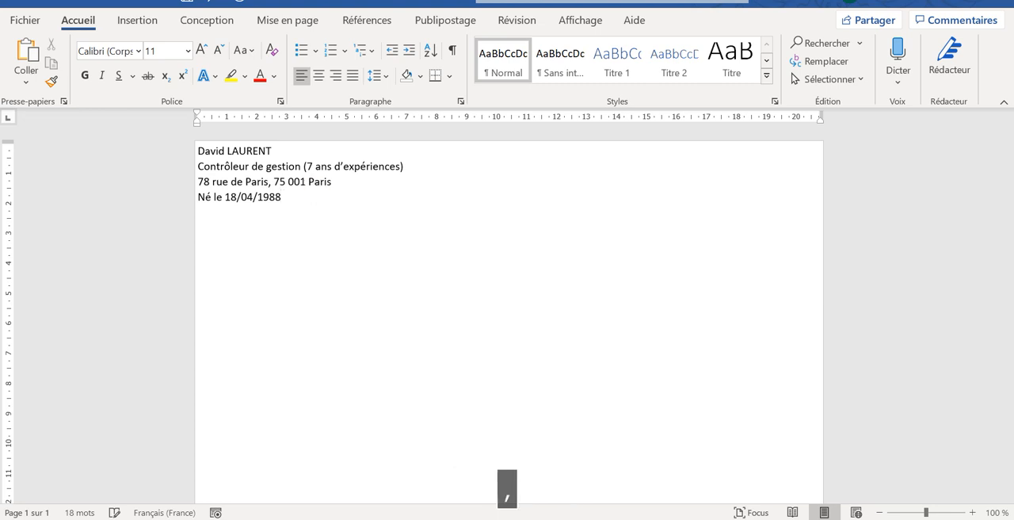
{"action": "key", "text": "Caps_Lock"}
{"action": "type", "text": "ermis"}
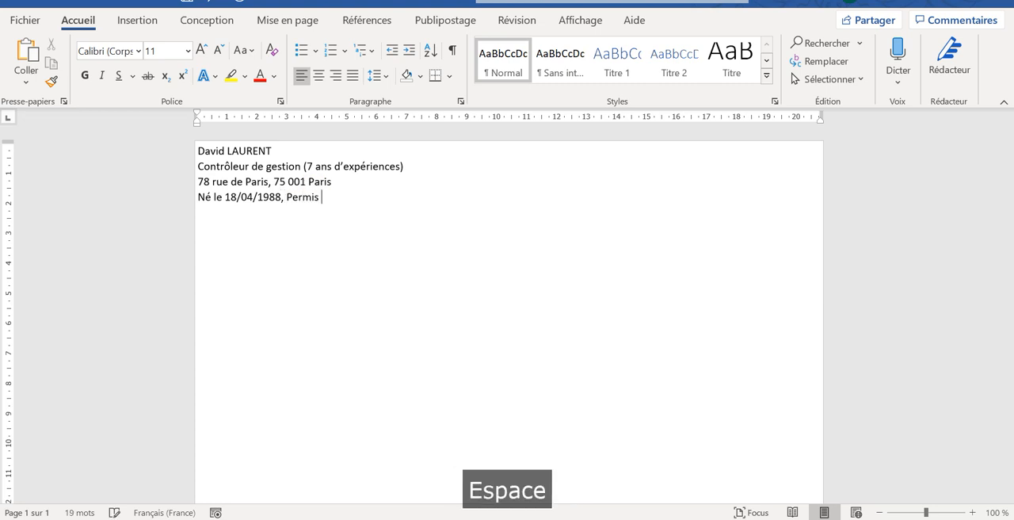
{"action": "key", "text": "Caps_Lock"}
{"action": "type", "text": "B"}
{"action": "type", "text": "véhic"}
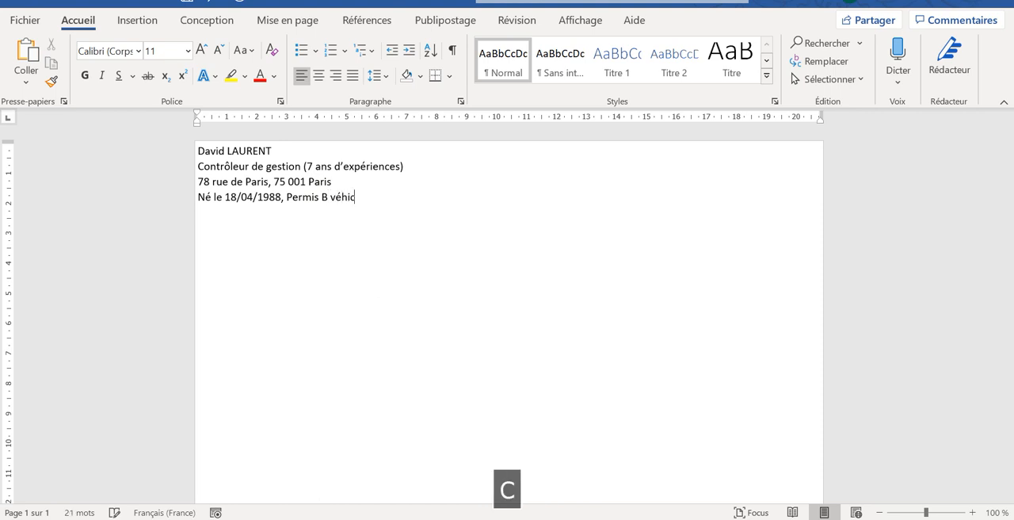
{"action": "type", "text": "ulé,"}
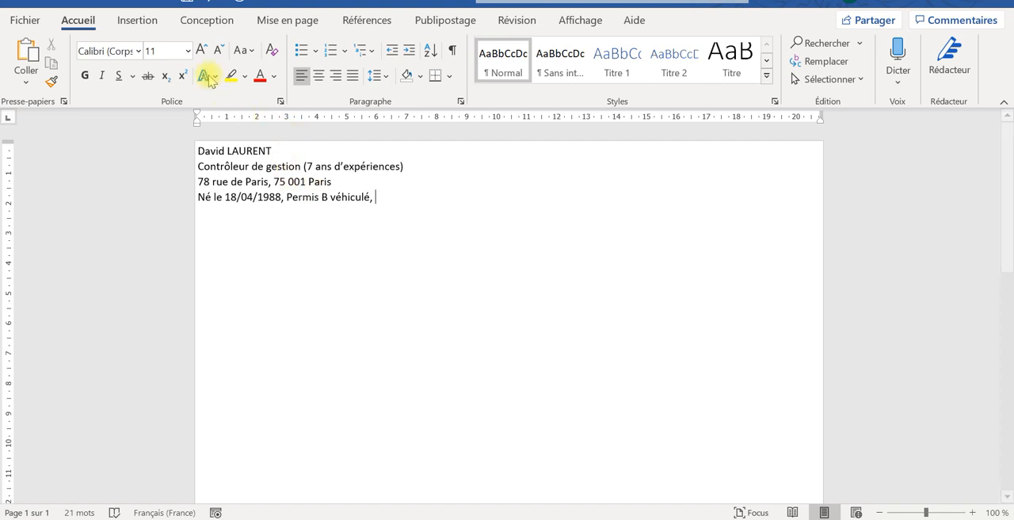
- Insert the Wingdings envelope and black telephone symbols at the end of the fourth line
{"action": "left_click", "coordinate": [147, 19]}
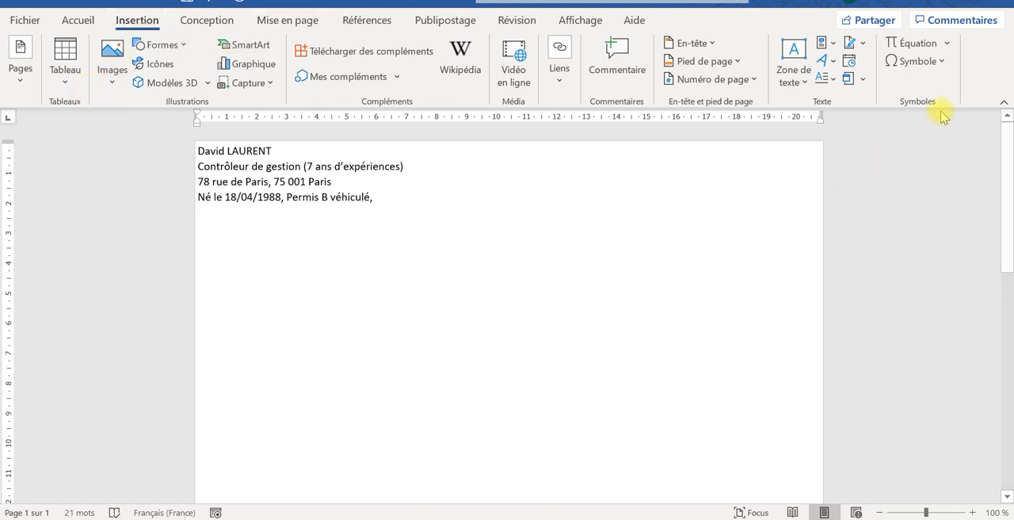
{"action": "left_click", "coordinate": [927, 61]}
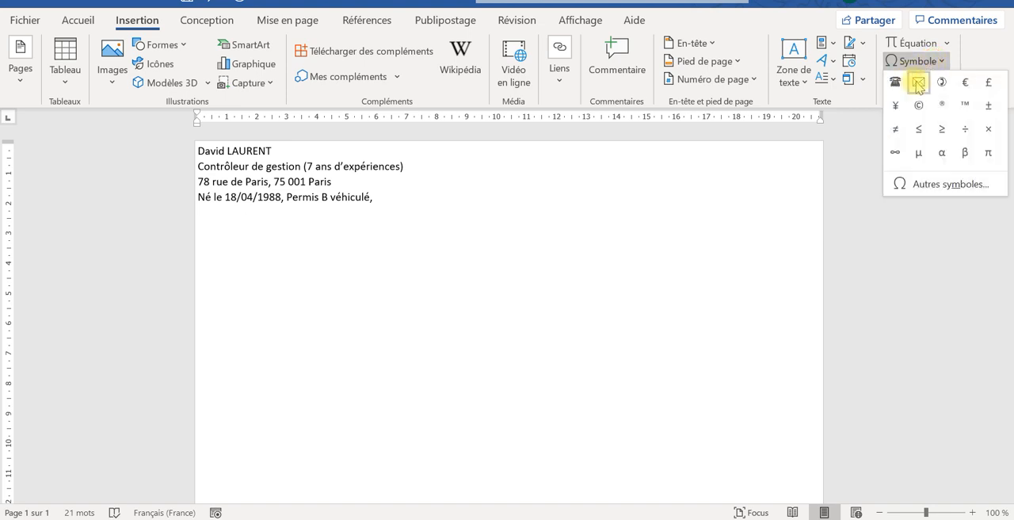
{"action": "left_click", "coordinate": [931, 185]}
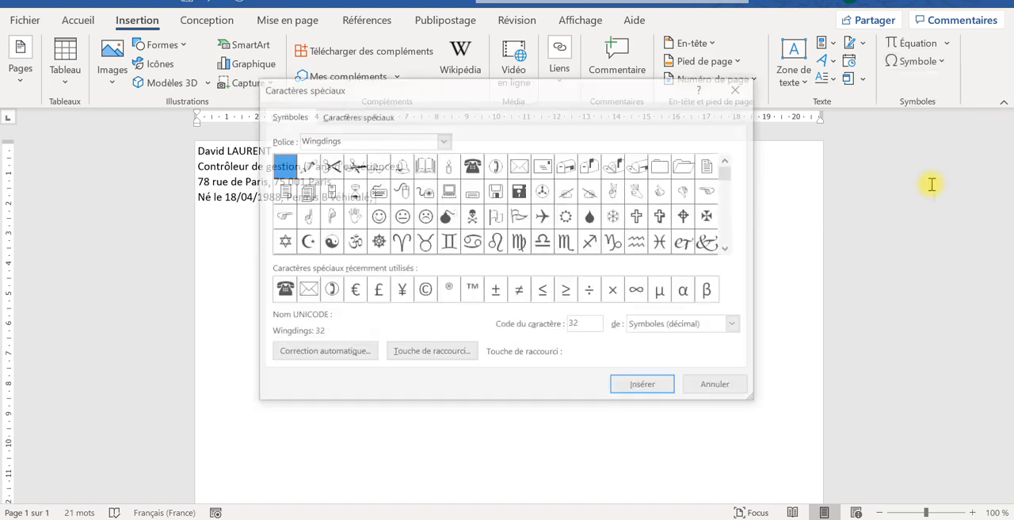
{"action": "left_click", "coordinate": [443, 140]}
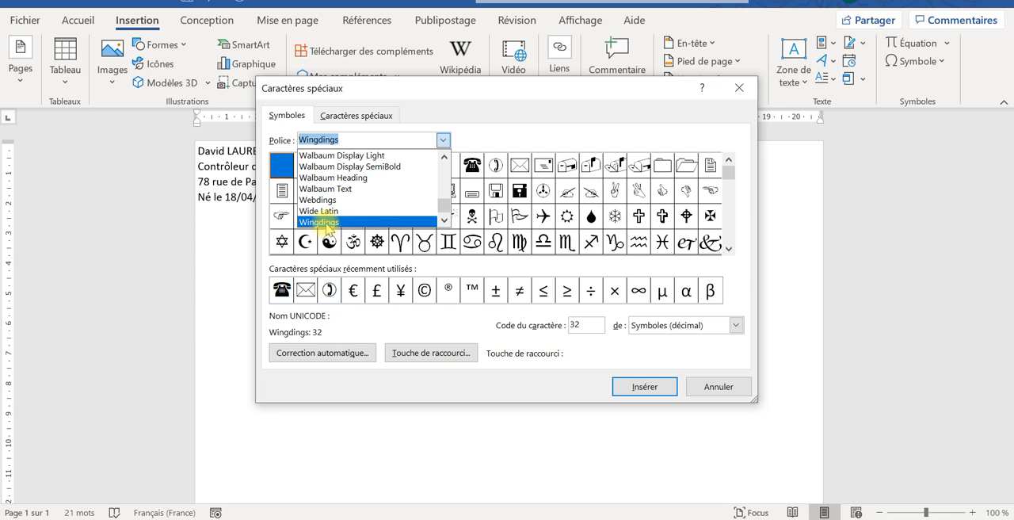
{"action": "left_click", "coordinate": [326, 223]}
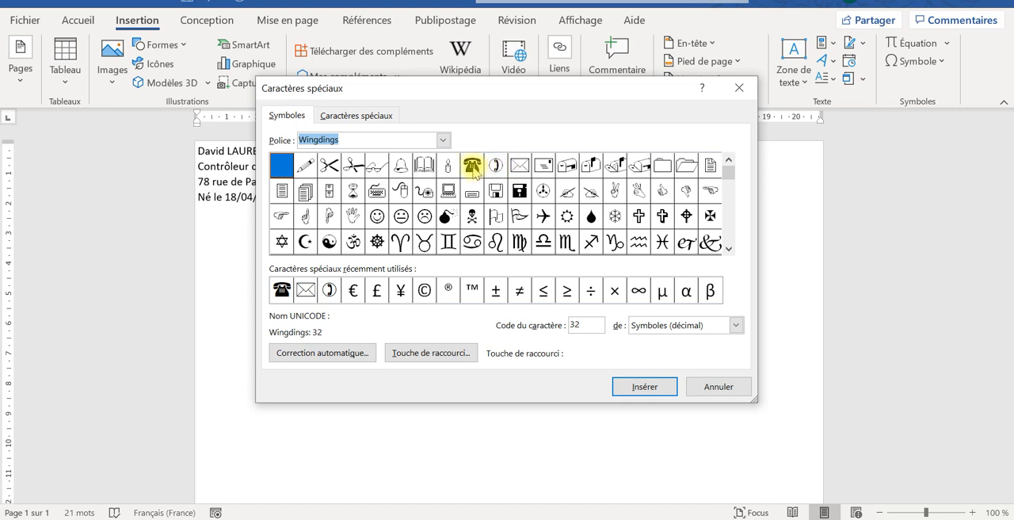
{"action": "left_click", "coordinate": [519, 166]}
{"action": "double_click", "coordinate": [520, 167]}
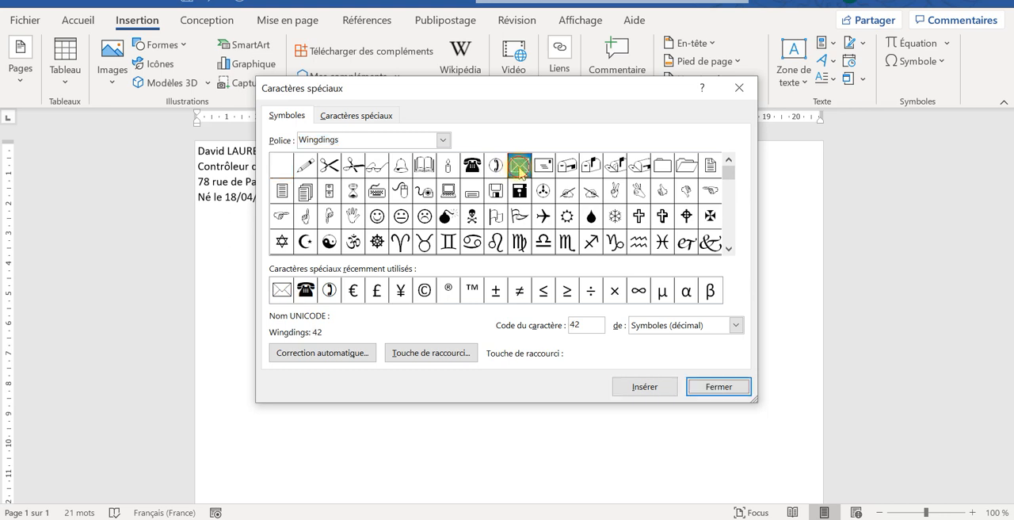
{"action": "double_click", "coordinate": [474, 166]}
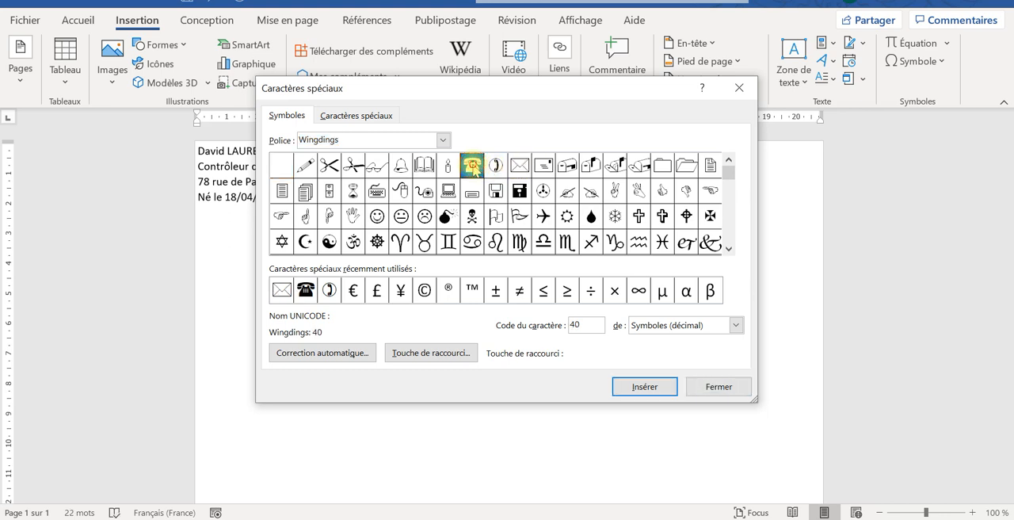
{"action": "left_click", "coordinate": [708, 387]}
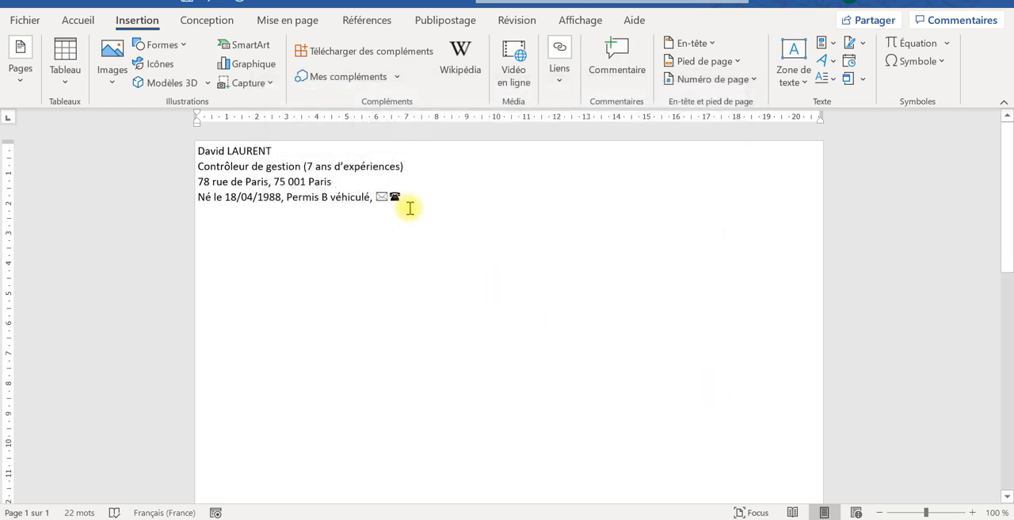
- Enter a colon and the sender's e-mail address between the envelope and telephone symbols, followed by a space
{"action": "type", "text": "/"}
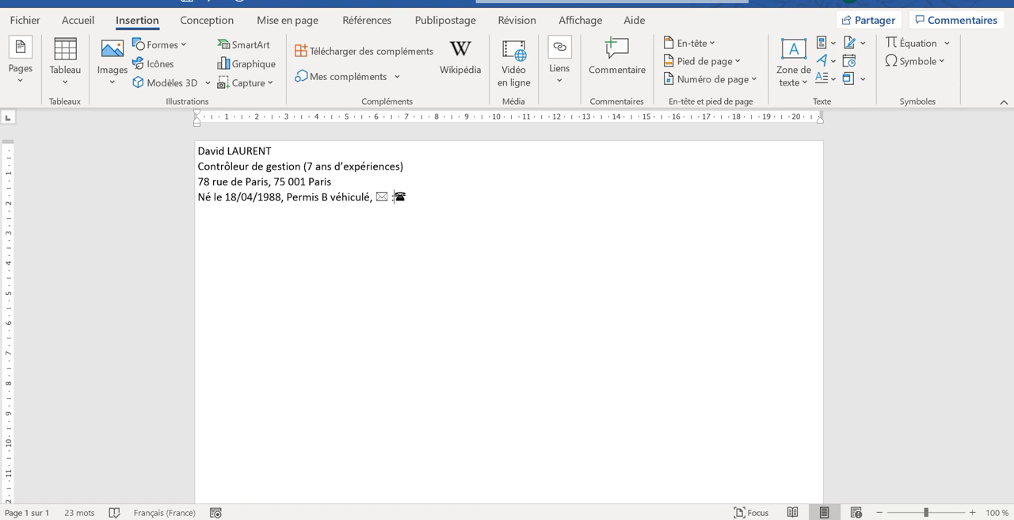
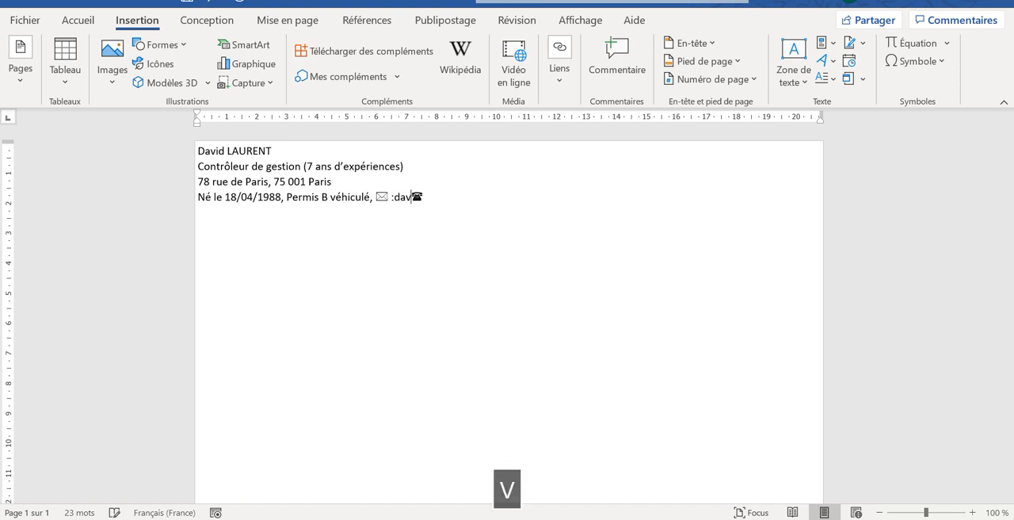
{"action": "key", "text": "Caps_Lock"}
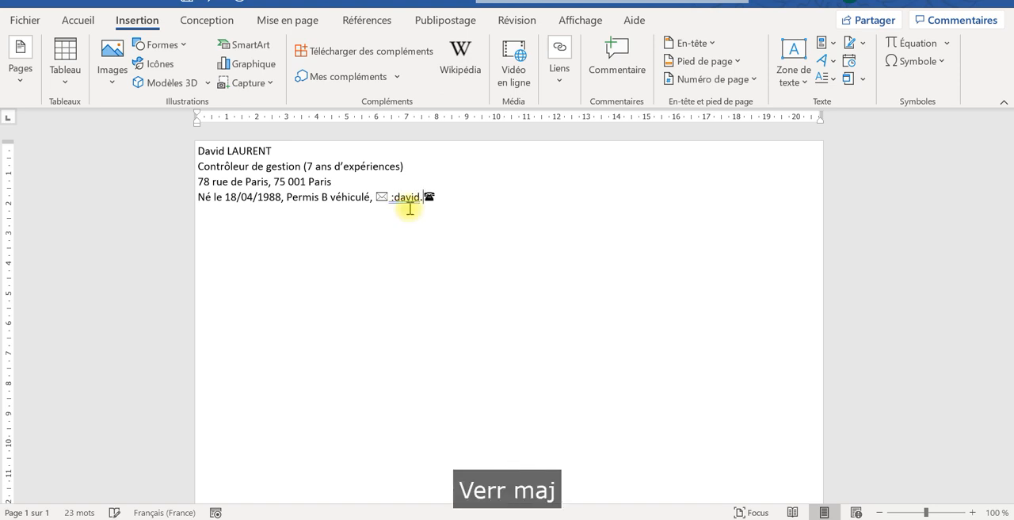
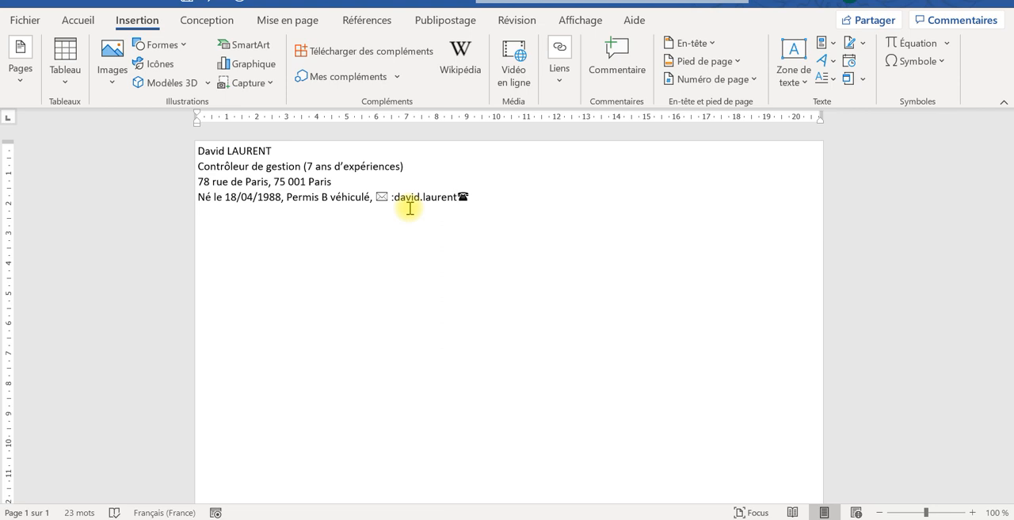
{"action": "key", "text": "ctrl+alt+0"}
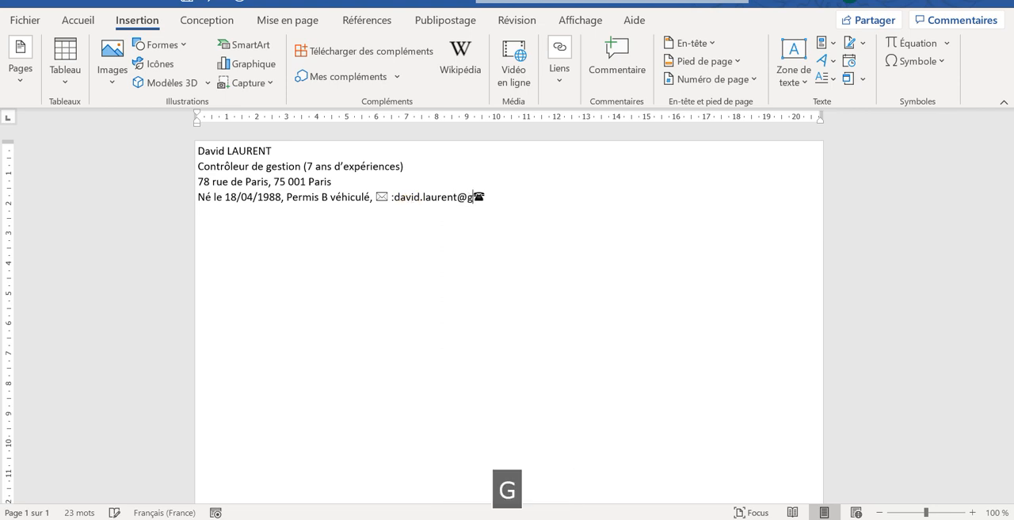
{"action": "key", "text": "Caps_Lock"}
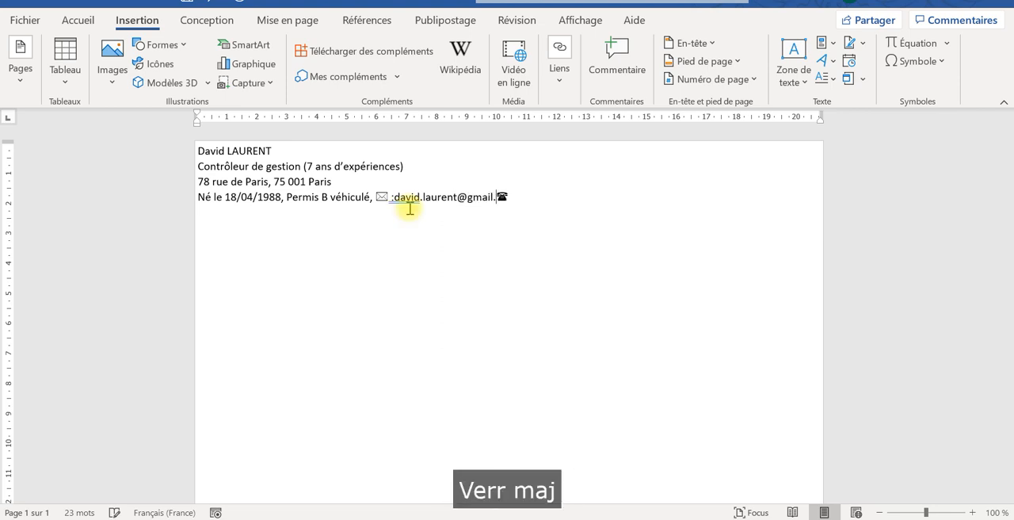
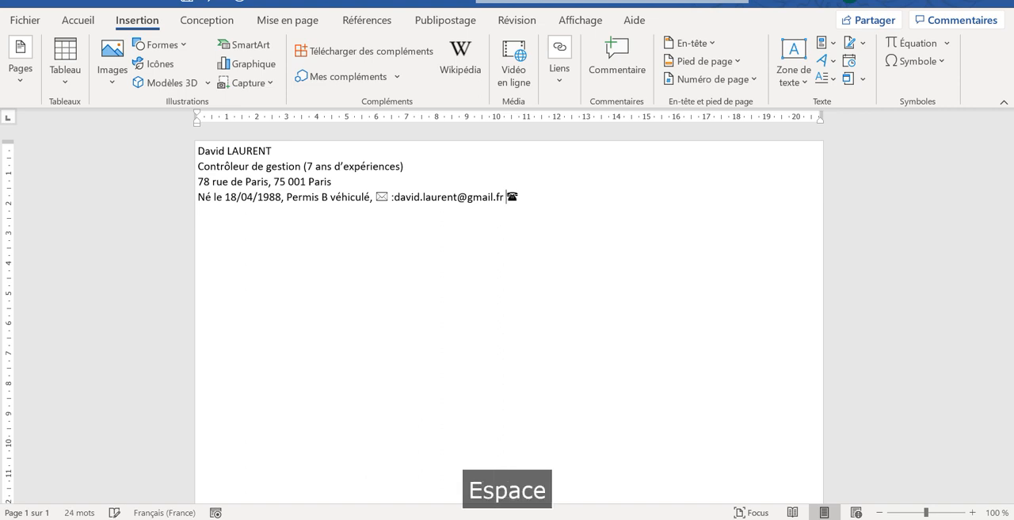
- Enter a colon and the sender's phone number after the telephone symbol at the end of the fourth line
{"action": "left_click", "coordinate": [540, 197]}
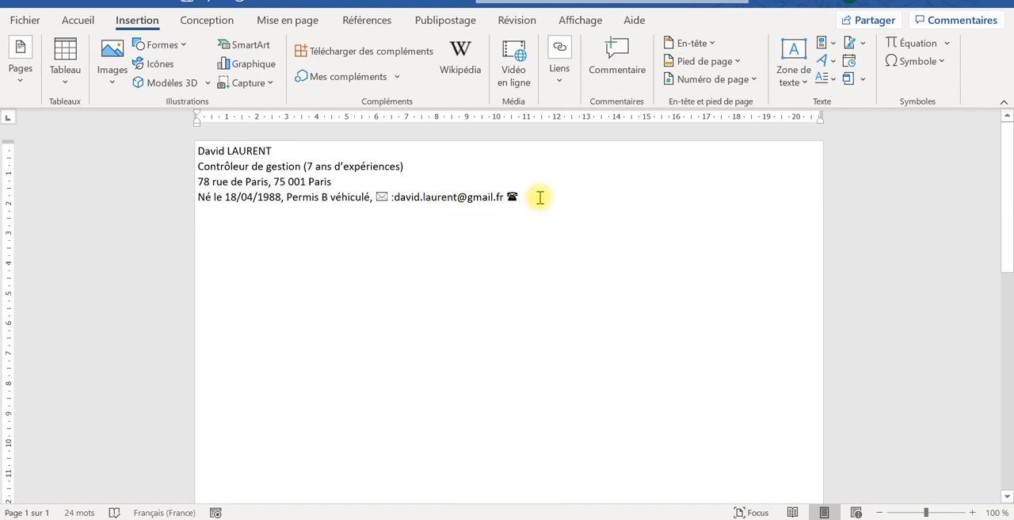
{"action": "type", "text": ":"}
{"action": "key", "text": "Caps_Lock"}
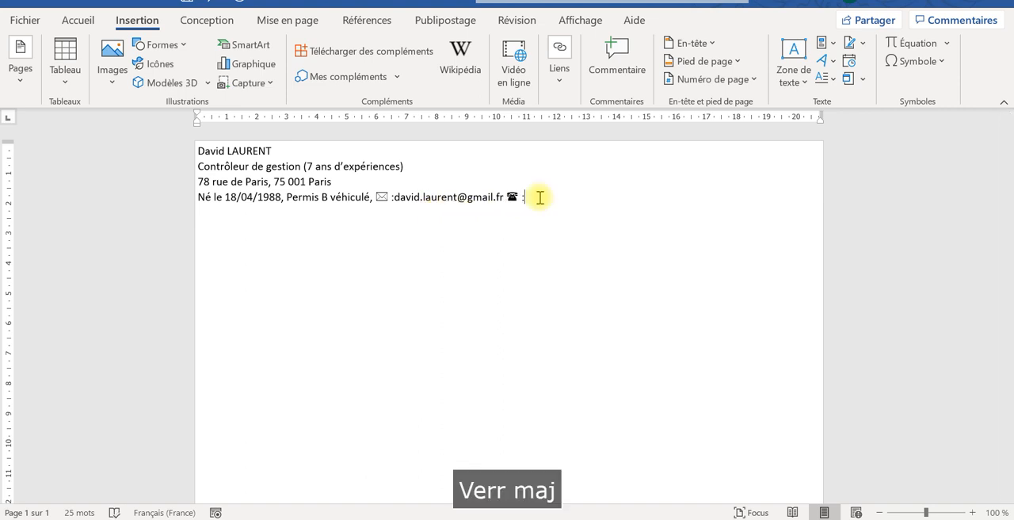
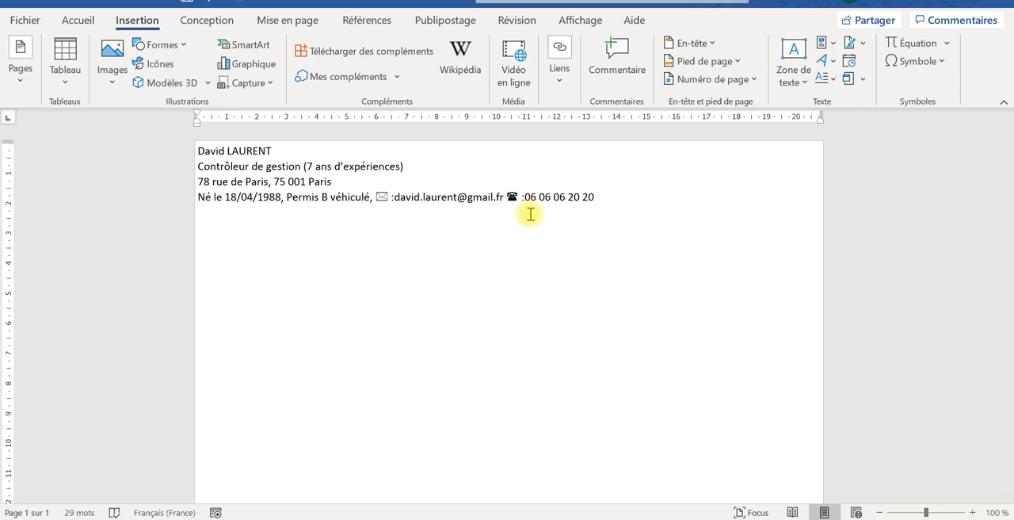
- Add the line "Immédiatement disponible" below the contact details using a line break, and start a new paragraph after it
{"action": "key", "text": "shift+Return"}
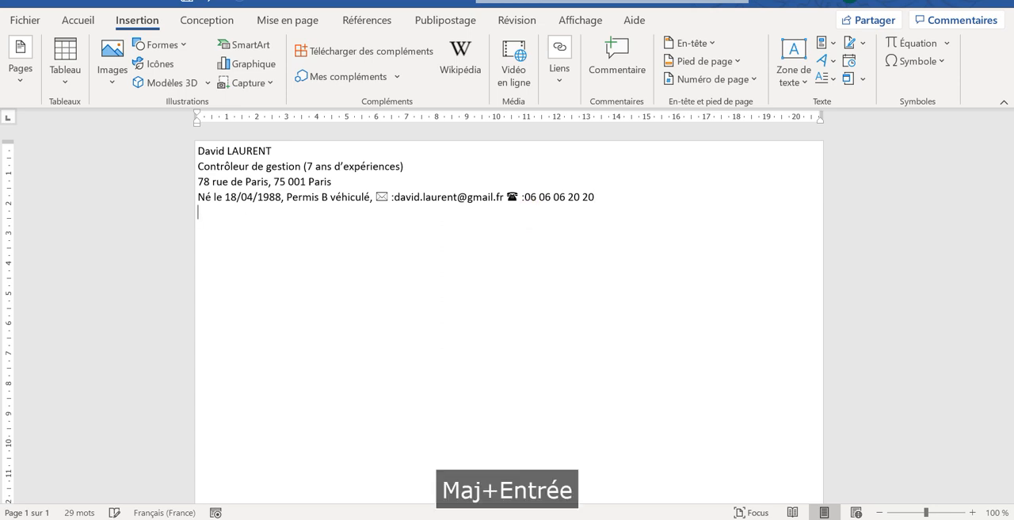
{"action": "type", "text": "d"}
{"action": "key", "text": "BackSpace"}
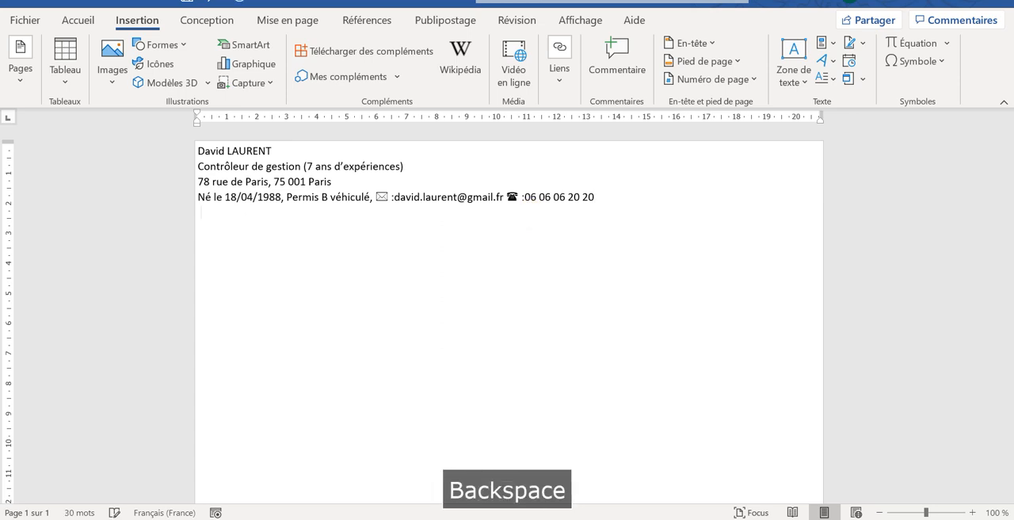
{"action": "key", "text": "Caps_Lock"}
{"action": "type", "text": "Mmmédiateme"}
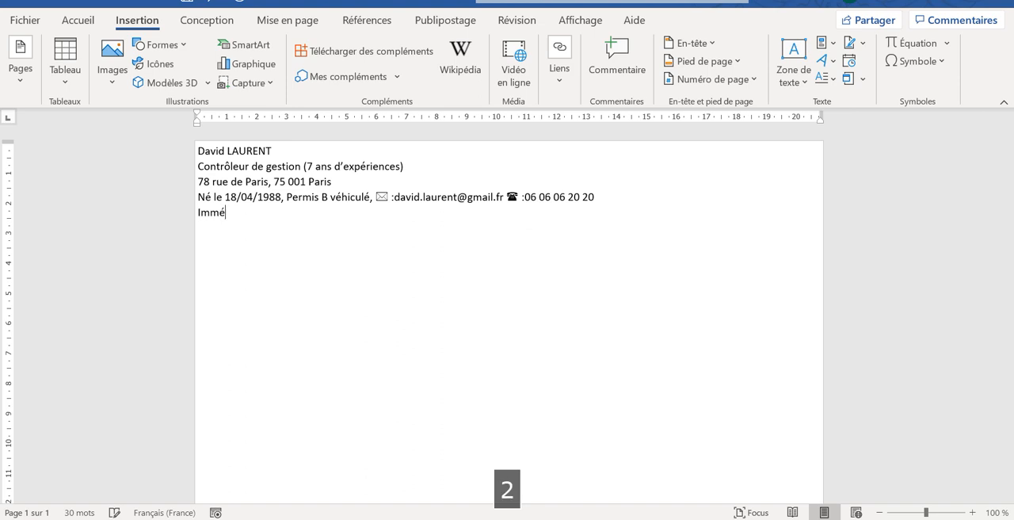
{"action": "type", "text": "nt "}
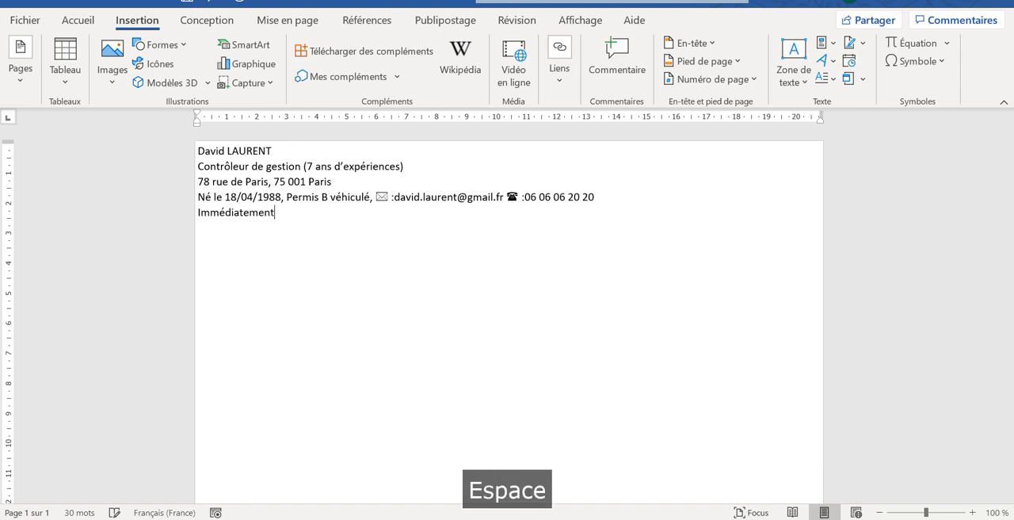
{"action": "type", "text": "dispon"}
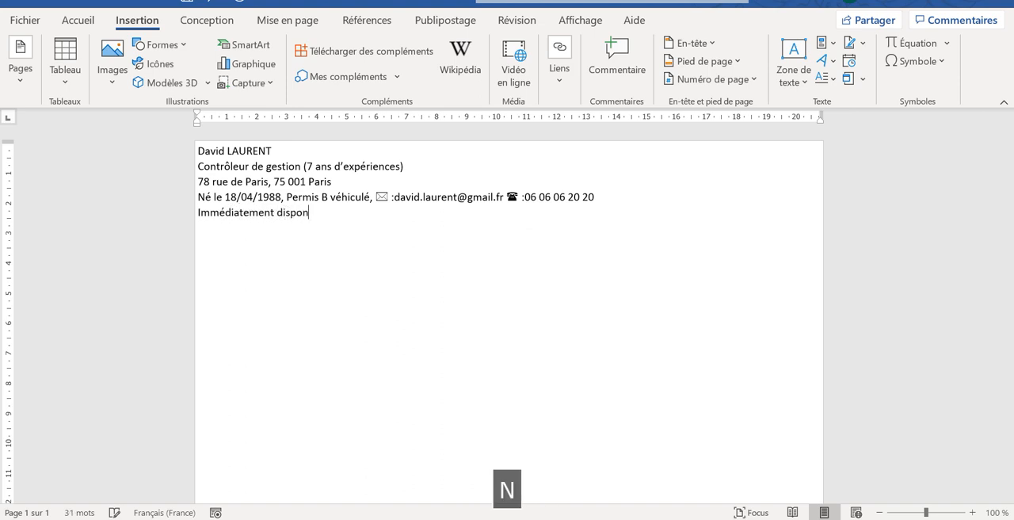
{"action": "type", "text": "ible"}
{"action": "key", "text": "Return"}
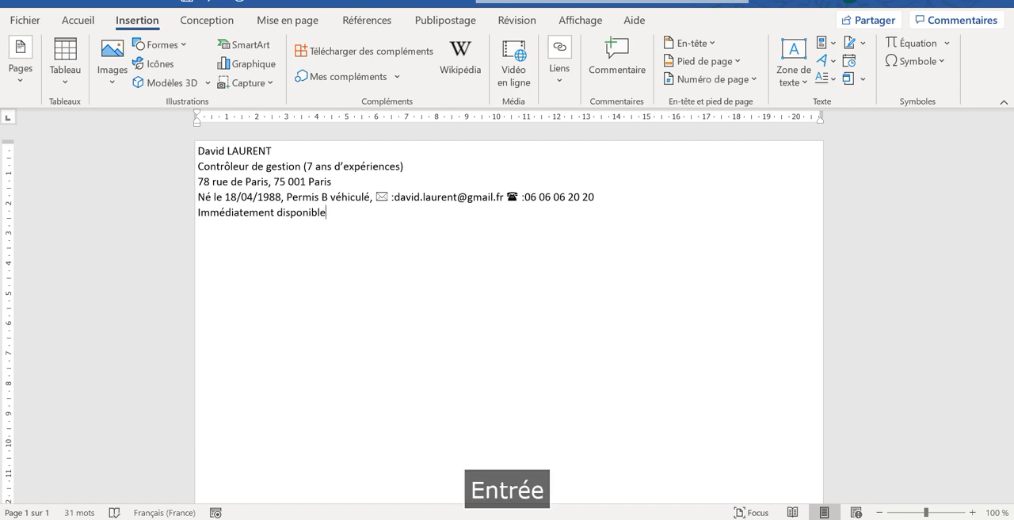
- Accept the grammar suggestion that puts a space between the colon and the e-mail address on the fourth line
{"action": "right_click", "coordinate": [461, 198]}
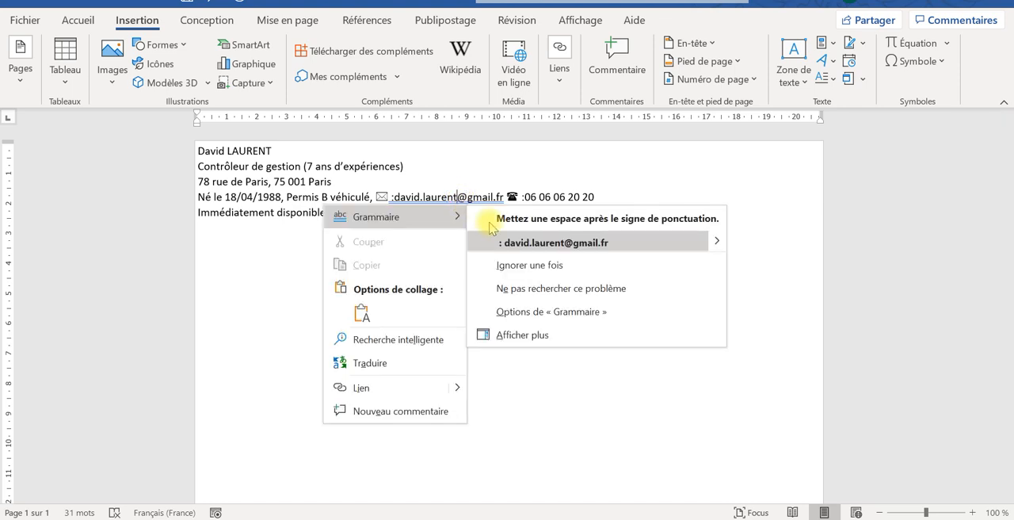
{"action": "left_click", "coordinate": [503, 242]}
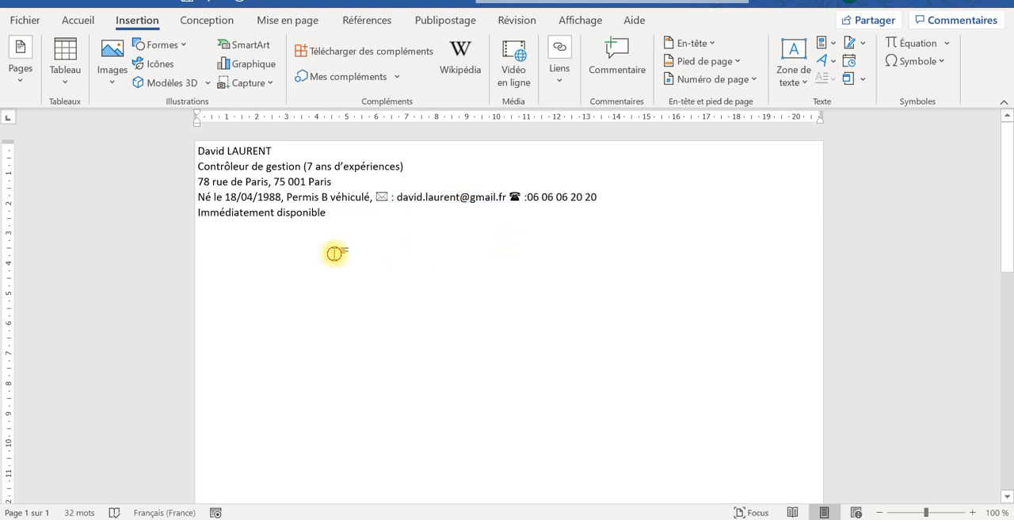
{"action": "left_click", "coordinate": [215, 232]}
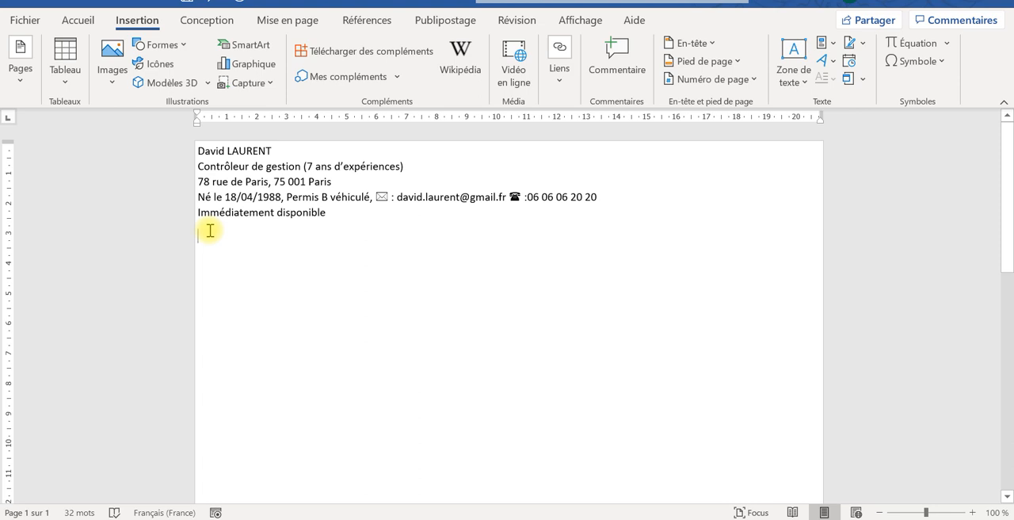
- Insert a full-width horizontal line below "Immédiatement disponible" by converting a row of hyphens automatically
{"action": "left_click_drag", "start_coordinate": [686, 264], "coordinate": [331, 183]}
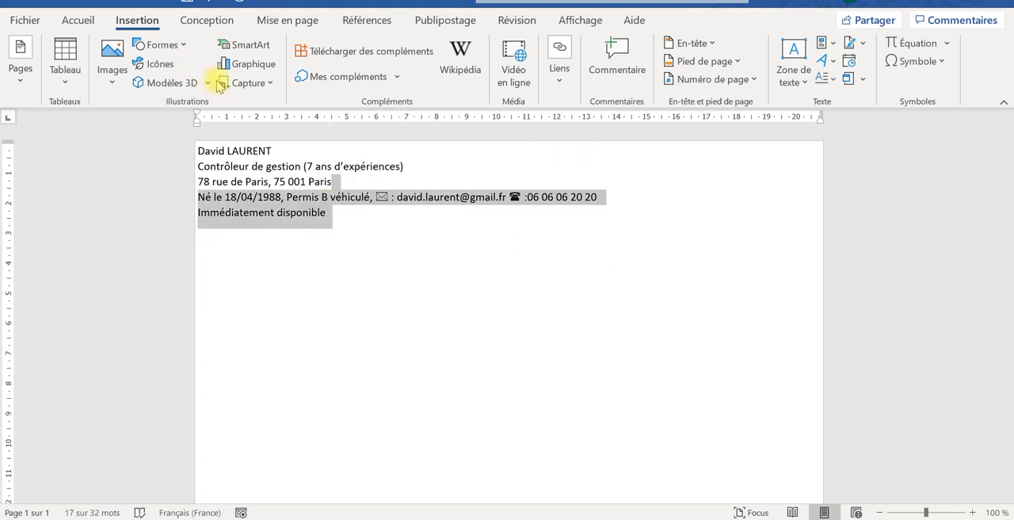
{"action": "left_click", "coordinate": [278, 238]}
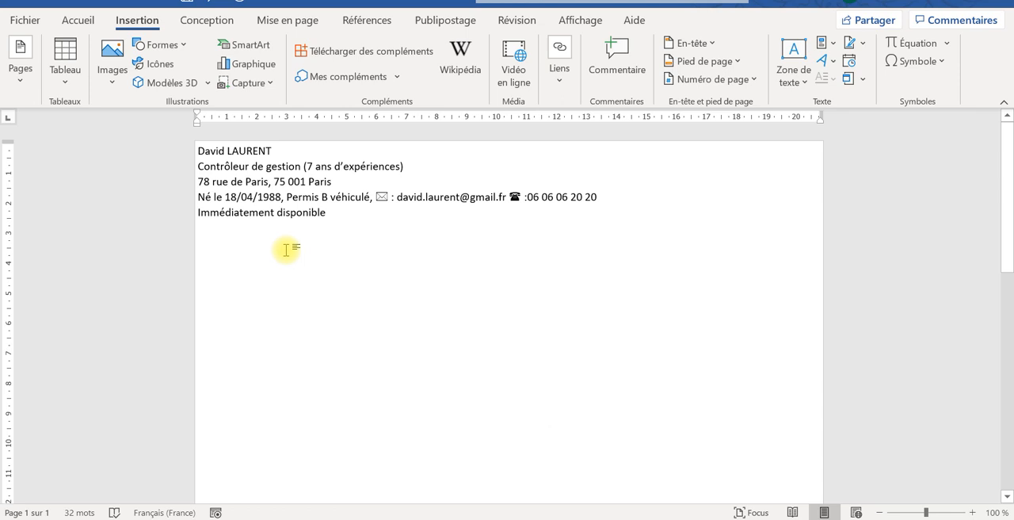
{"action": "type", "text": "----------"}
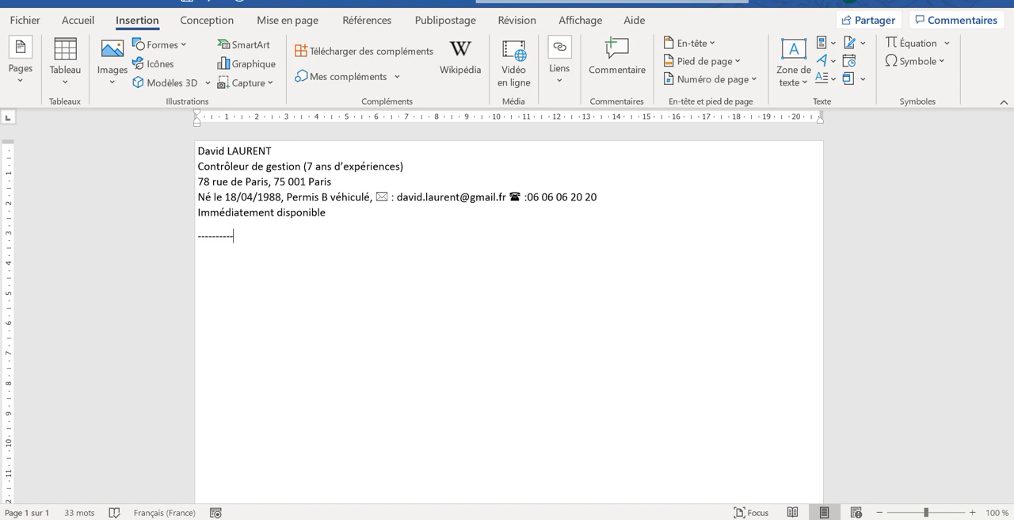
{"action": "key", "text": "Return"}
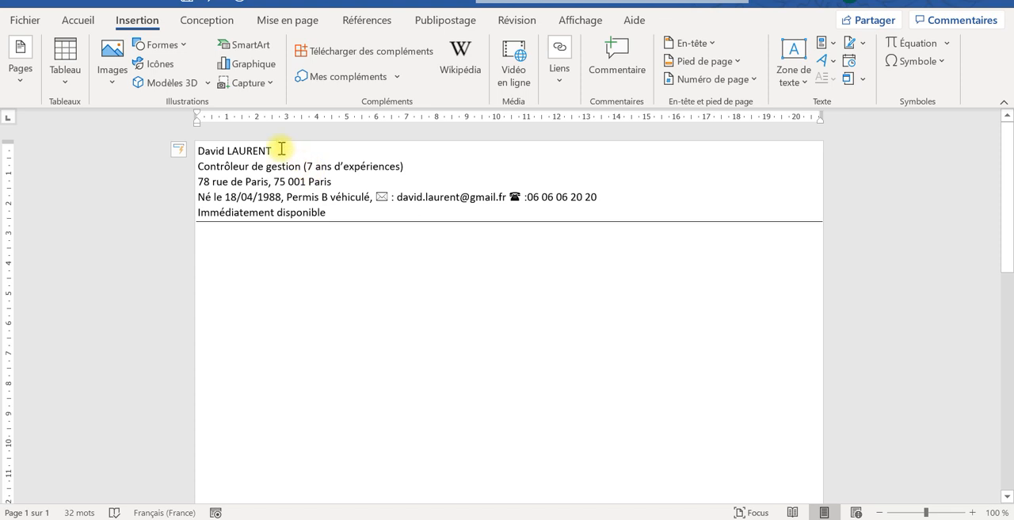
- Make the sender's name on the first line bold and set its font size to 16
{"action": "left_click_drag", "start_coordinate": [248, 150], "coordinate": [220, 150]}
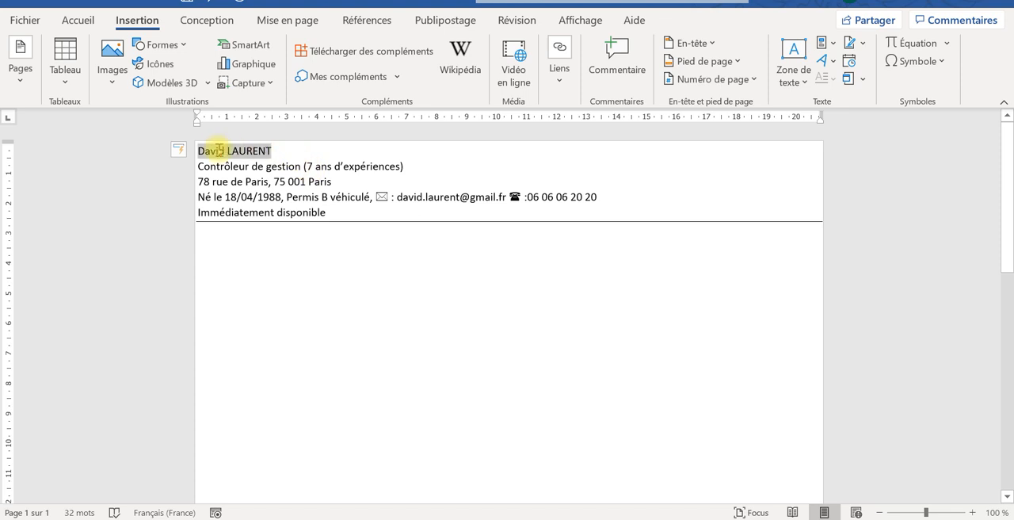
{"action": "left_click", "coordinate": [77, 20]}
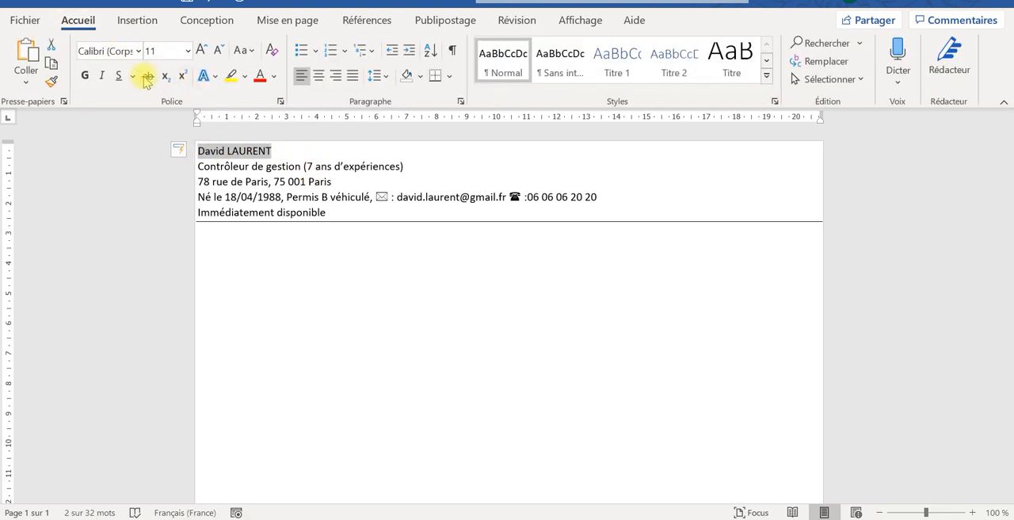
{"action": "left_click", "coordinate": [85, 76]}
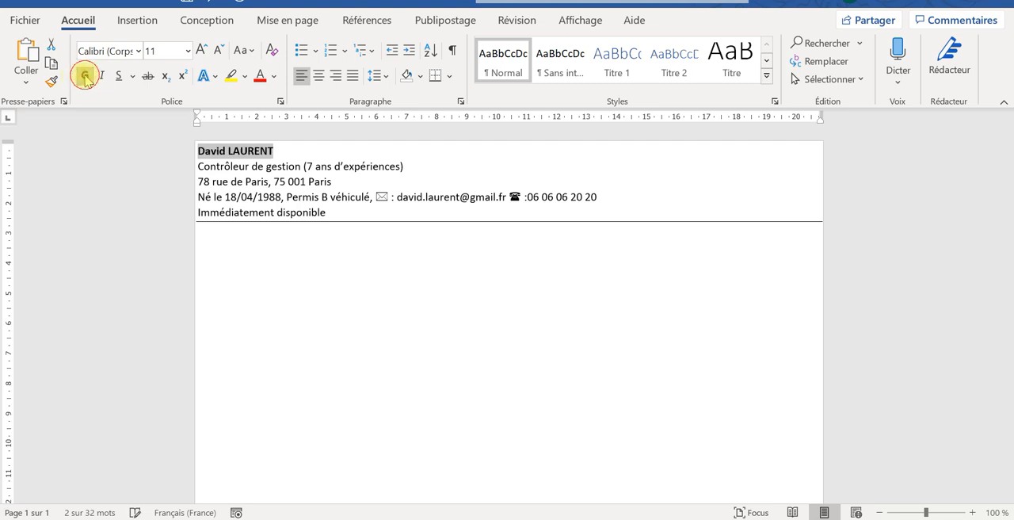
{"action": "left_click", "coordinate": [188, 50]}
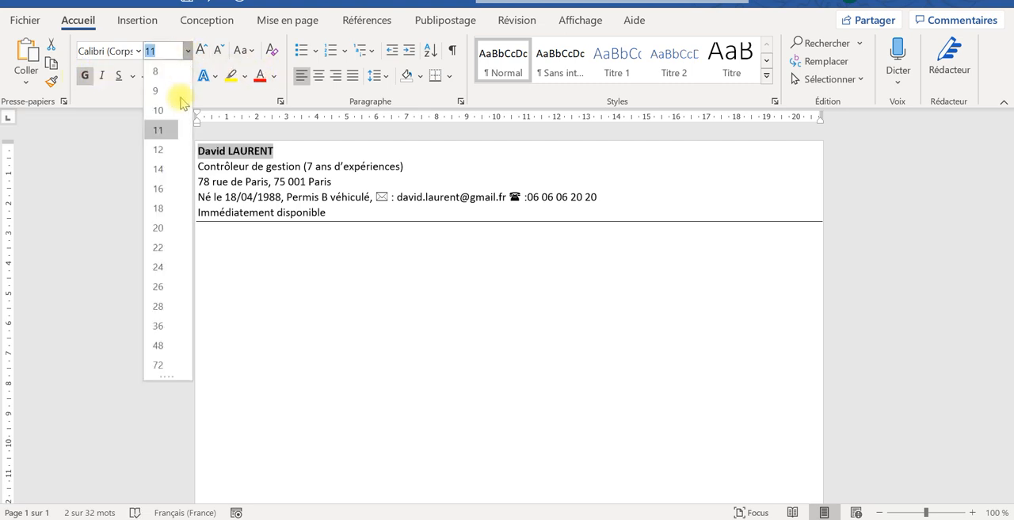
{"action": "left_click", "coordinate": [160, 189]}
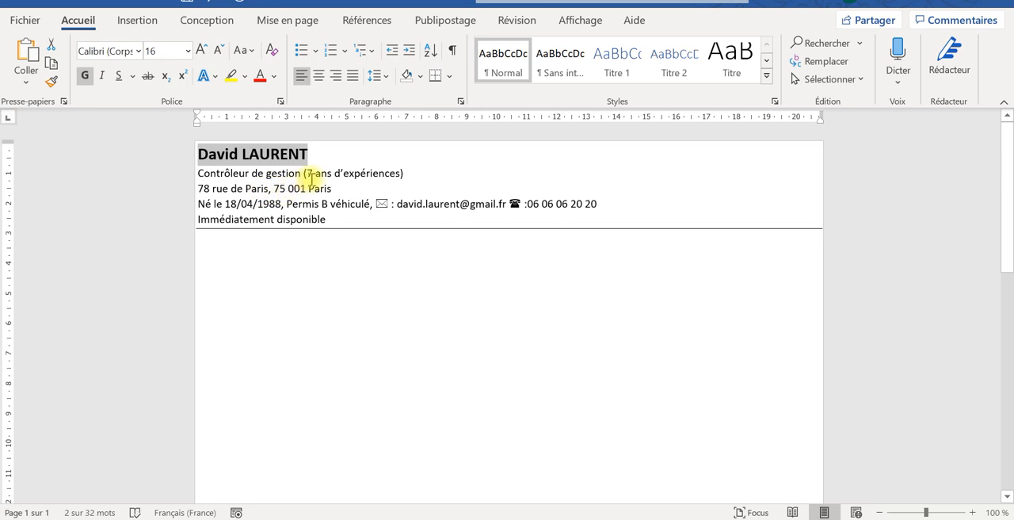
- Make the line "Contrôleur de gestion (7 ans d'expériences)" bold and colour it with the theme blue
{"action": "left_click_drag", "start_coordinate": [406, 171], "coordinate": [214, 176]}
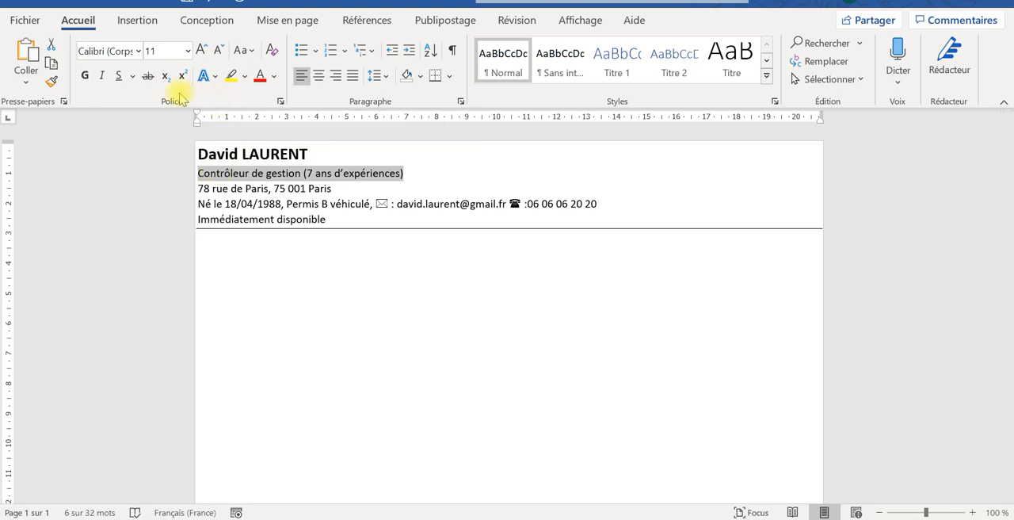
{"action": "left_click", "coordinate": [85, 75]}
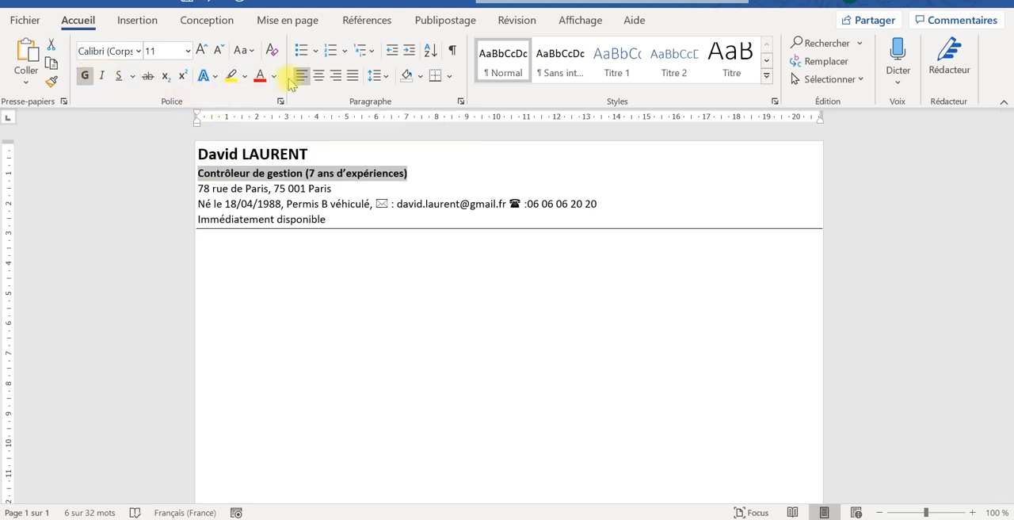
{"action": "left_click", "coordinate": [275, 76]}
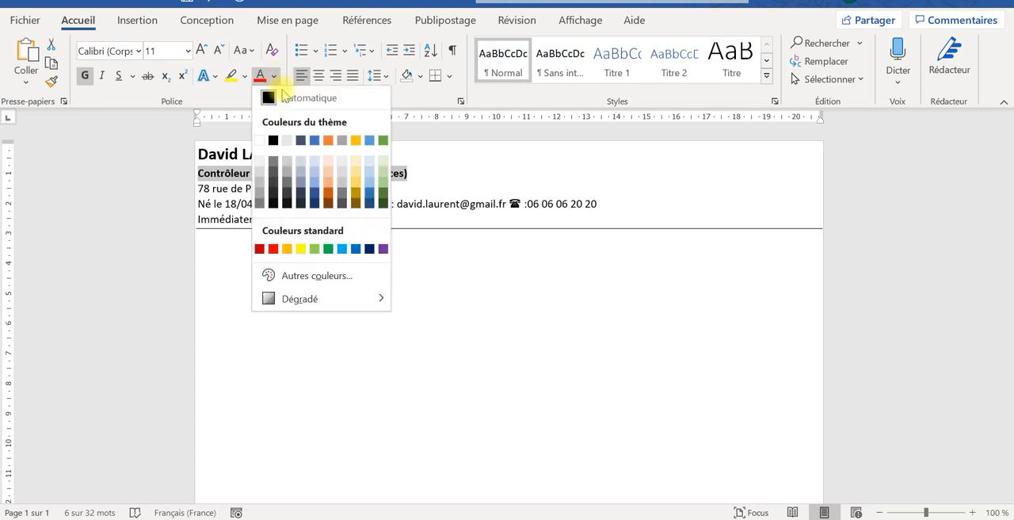
{"action": "left_click", "coordinate": [315, 139]}
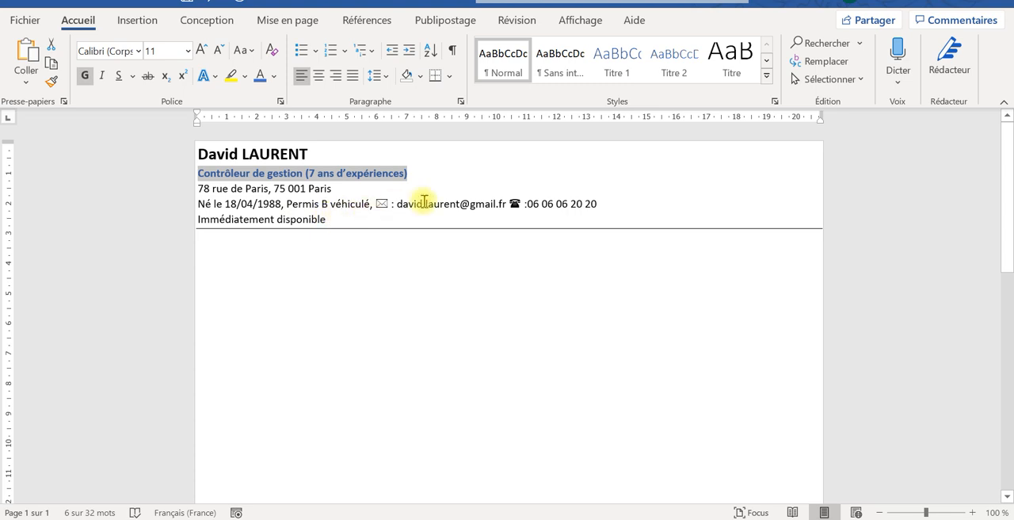
- Turn the sender's e-mail address on the fourth line into a mailto hyperlink
{"action": "left_click", "coordinate": [508, 204]}
{"action": "key", "text": "BackSpace"}
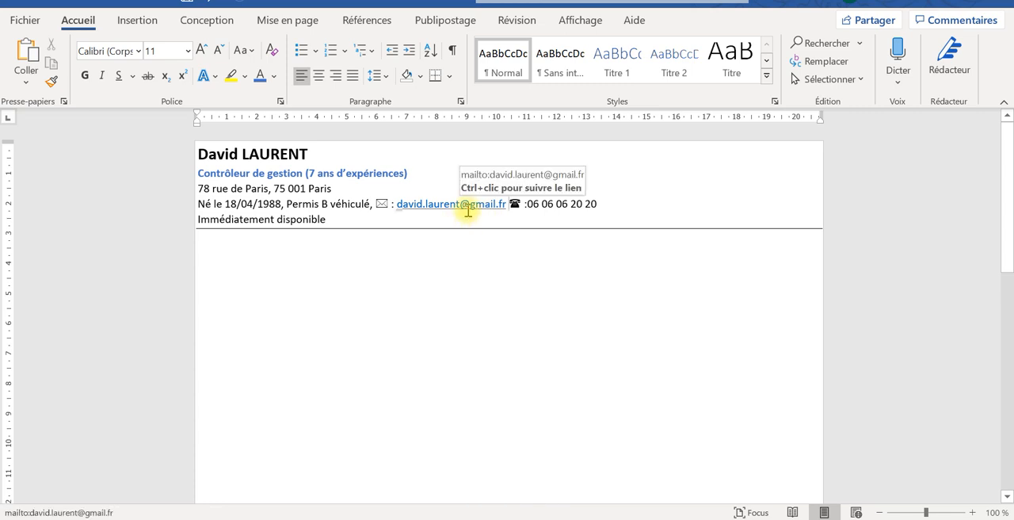
{"action": "key", "text": "BackSpace"}
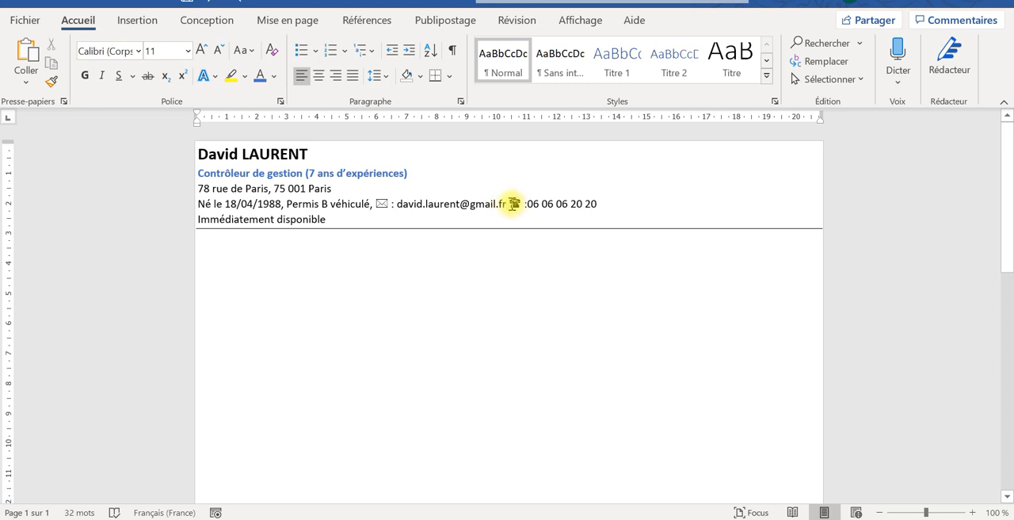
{"action": "key", "text": "BackSpace"}
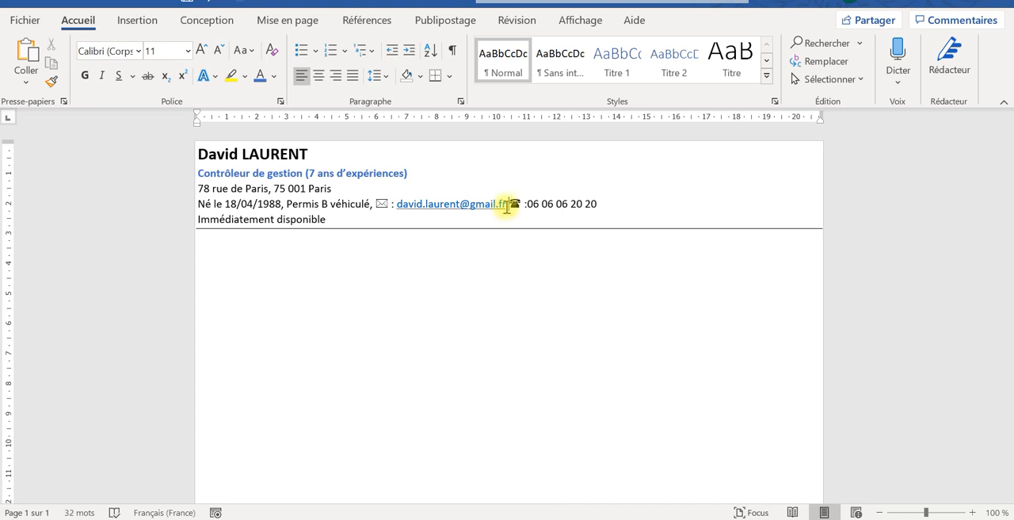
- Set the line "Immédiatement disponible" in italics and colour it with the same blue as the job title
{"action": "left_click_drag", "start_coordinate": [335, 216], "coordinate": [225, 224]}
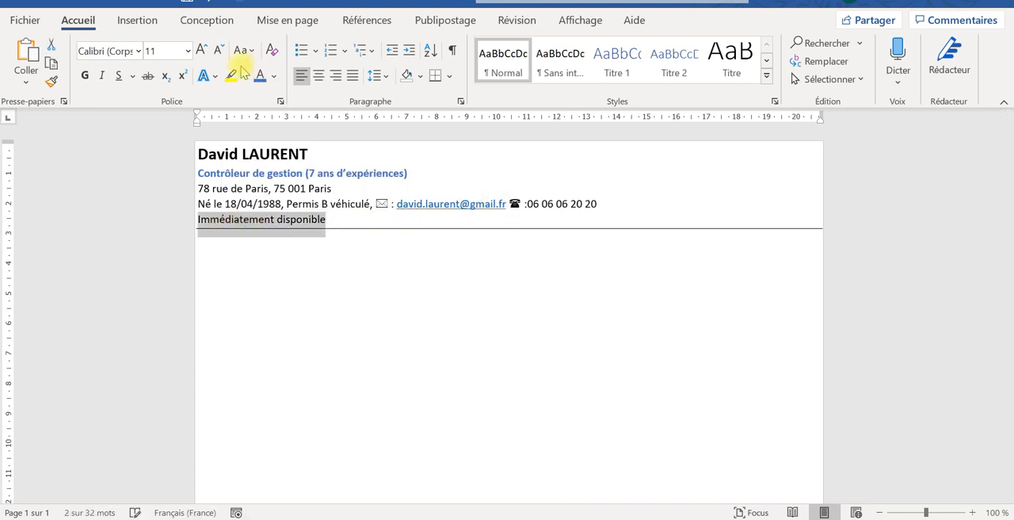
{"action": "left_click", "coordinate": [102, 76]}
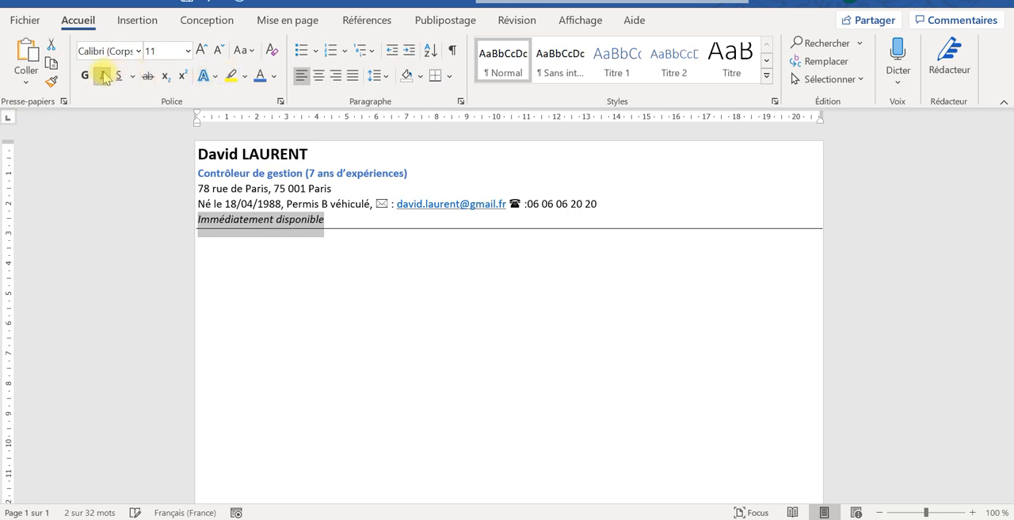
{"action": "left_click", "coordinate": [259, 75]}
{"action": "left_click", "coordinate": [386, 256]}
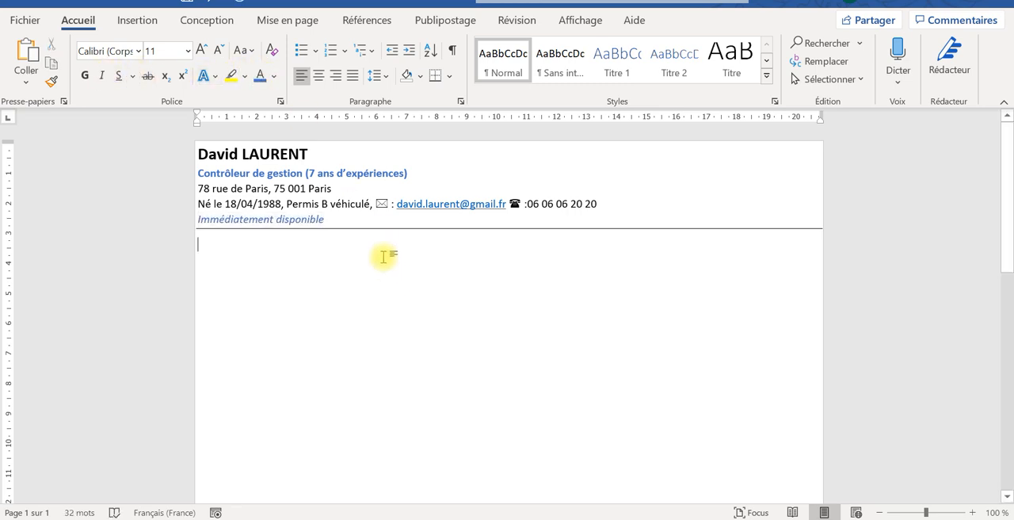
- Centre all five lines of the header block, from the sender's name down to "Immédiatement disponible"
{"action": "left_click", "coordinate": [358, 226]}
{"action": "triple_click", "coordinate": [170, 146]}
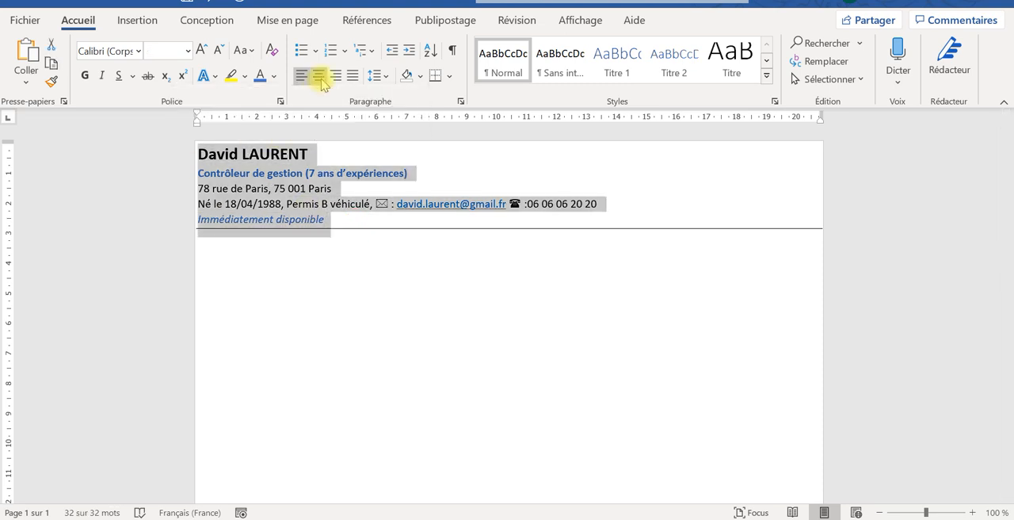
{"action": "left_click", "coordinate": [325, 398]}
{"action": "left_click_drag", "start_coordinate": [338, 219], "coordinate": [181, 149]}
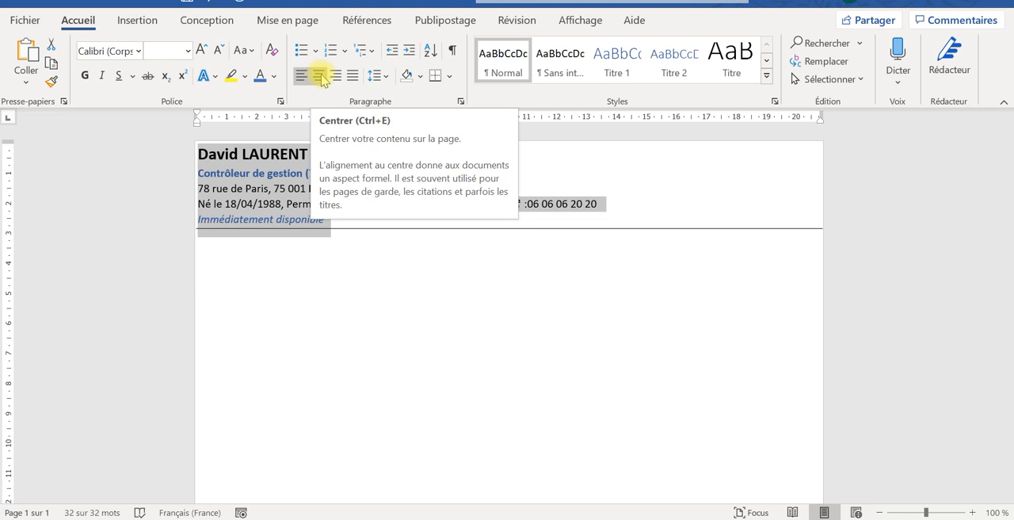
{"action": "left_click", "coordinate": [319, 76]}
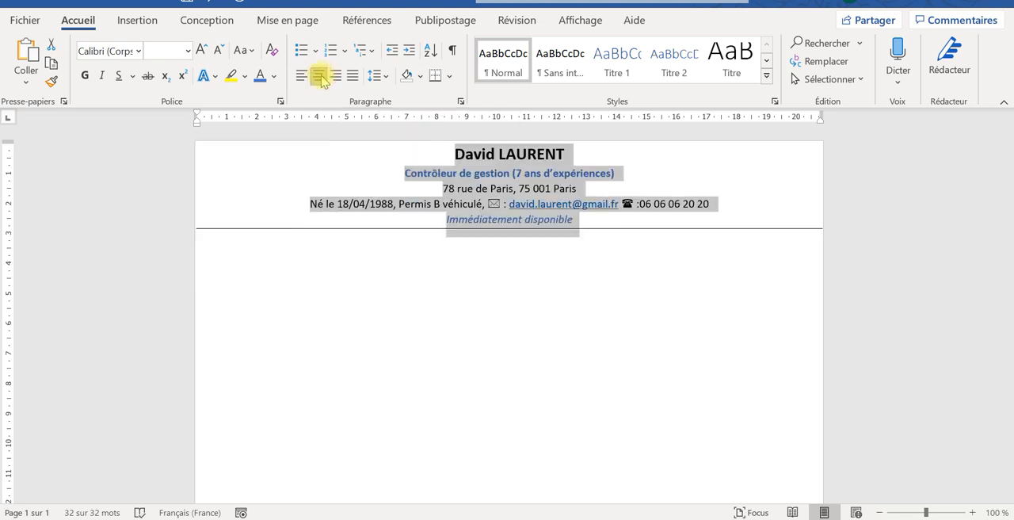
- Insert a table of two columns and one row below the header line and narrow its first column to about 2.7 cm
{"action": "left_click", "coordinate": [387, 243]}
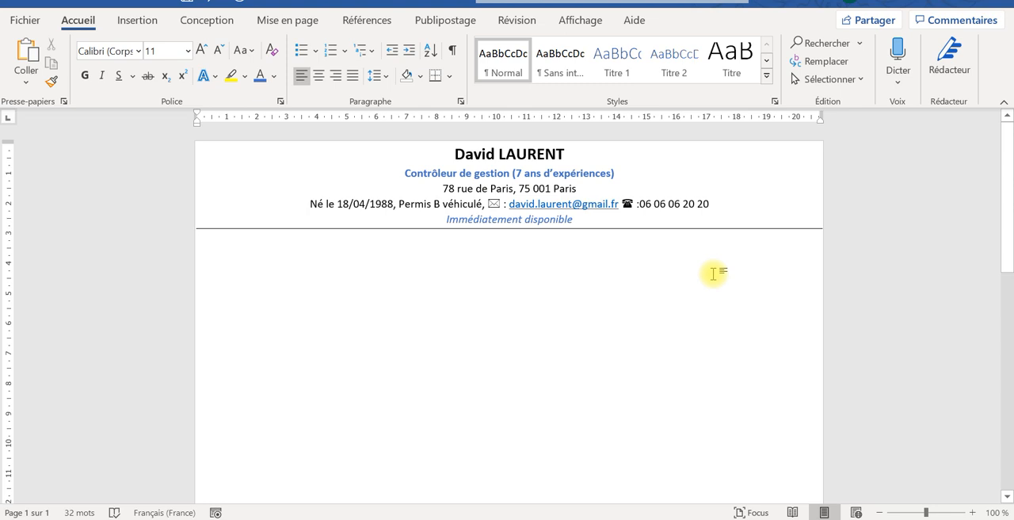
{"action": "left_click", "coordinate": [136, 22]}
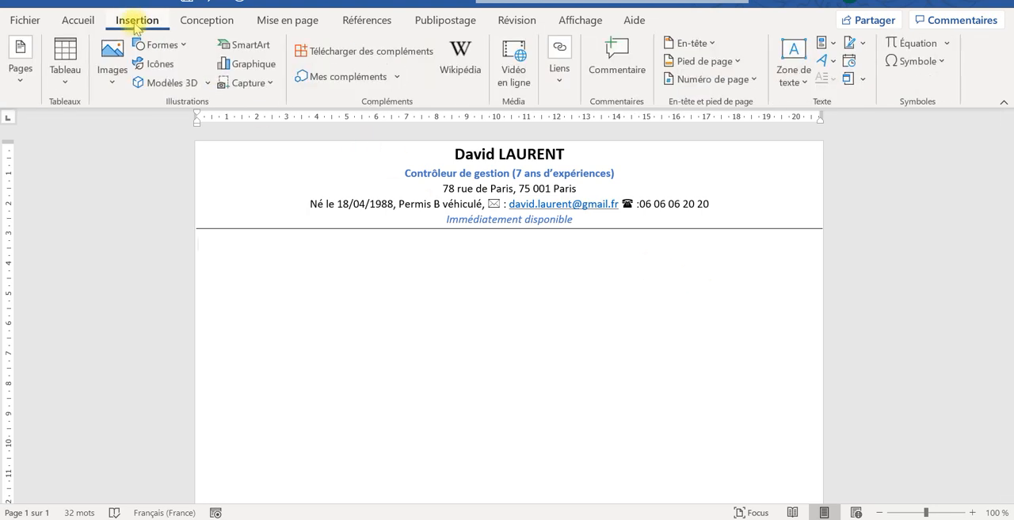
{"action": "left_click", "coordinate": [73, 65]}
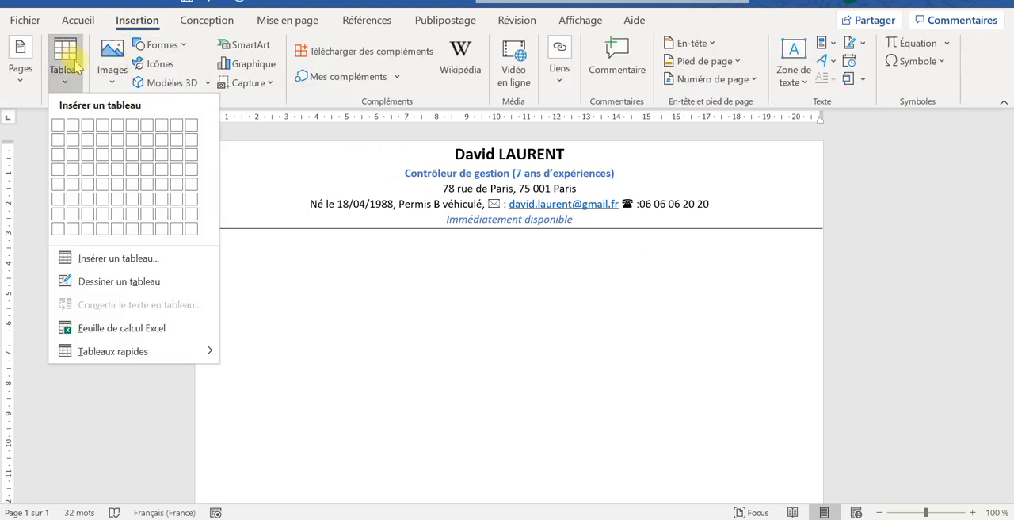
{"action": "left_click", "coordinate": [71, 128]}
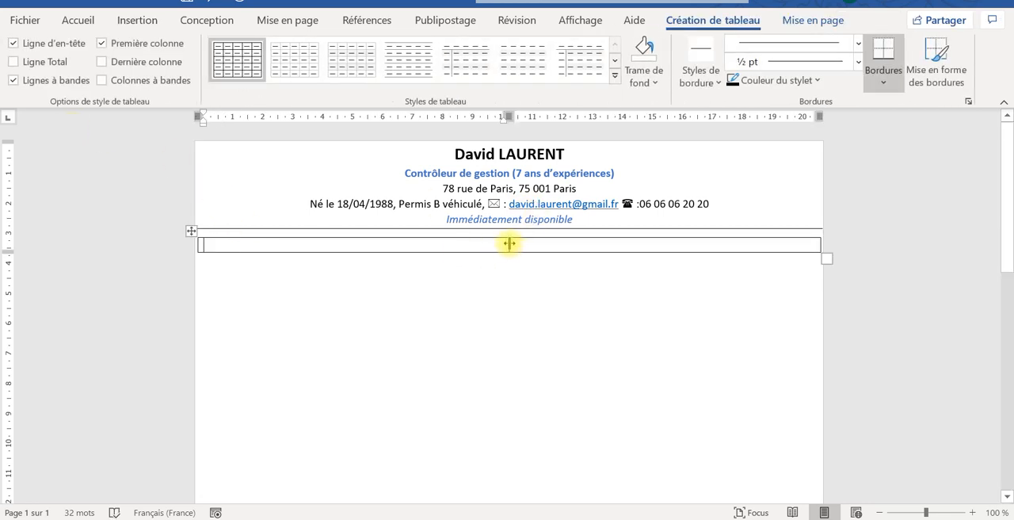
{"action": "left_click_drag", "start_coordinate": [509, 244], "coordinate": [281, 250]}
- Enter "Compétences :" in the first cell of the table
{"action": "type", "text": "C"}
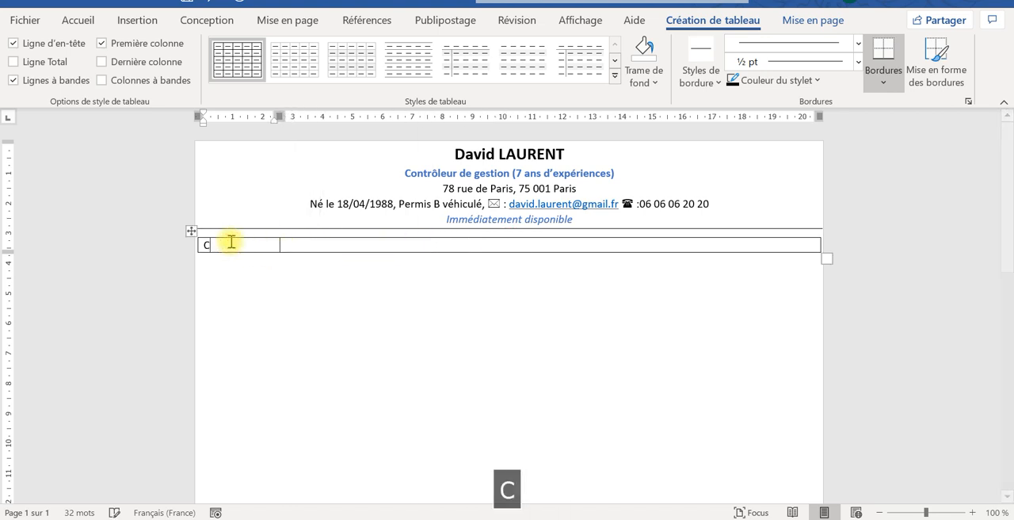
{"action": "key", "text": "Caps_Lock"}
{"action": "type", "text": "ompé"}
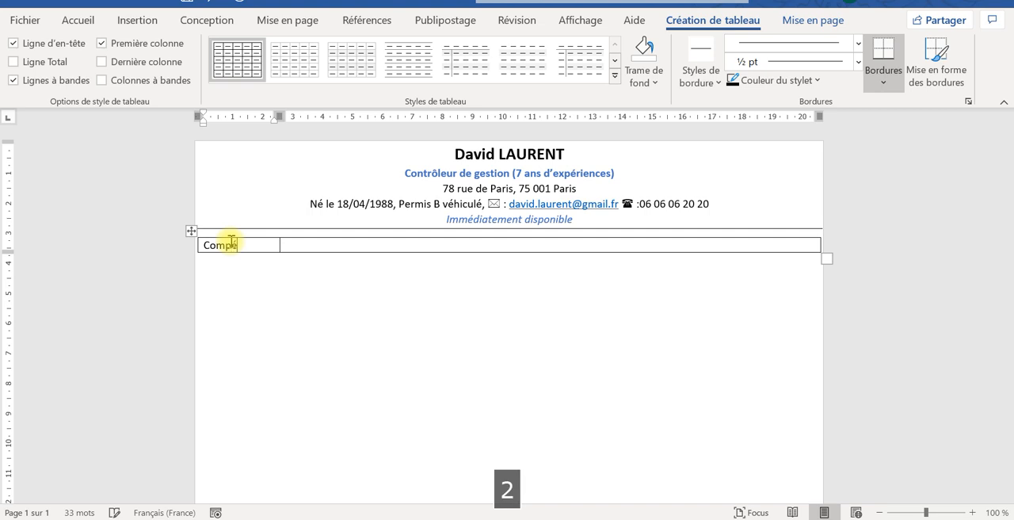
{"action": "type", "text": "tences"}
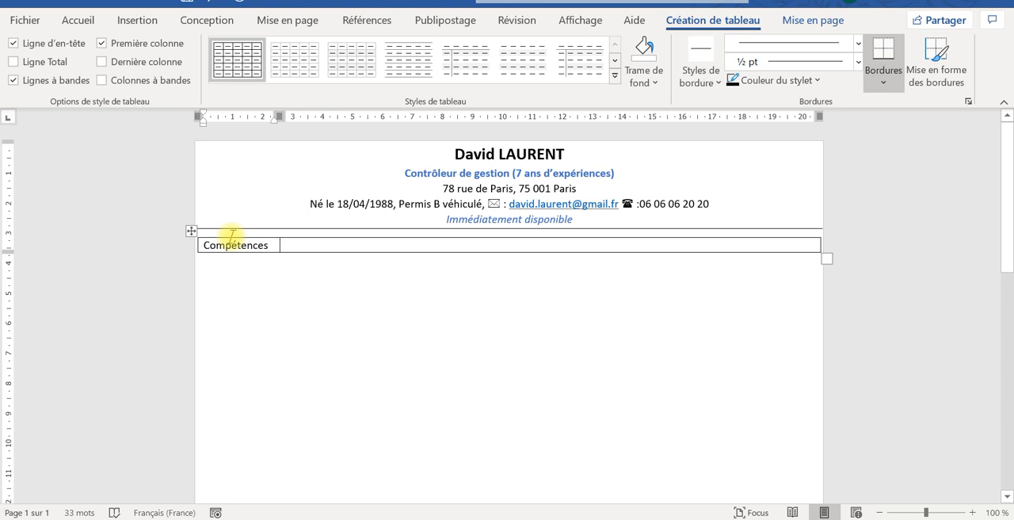
{"action": "type", "text": ":"}
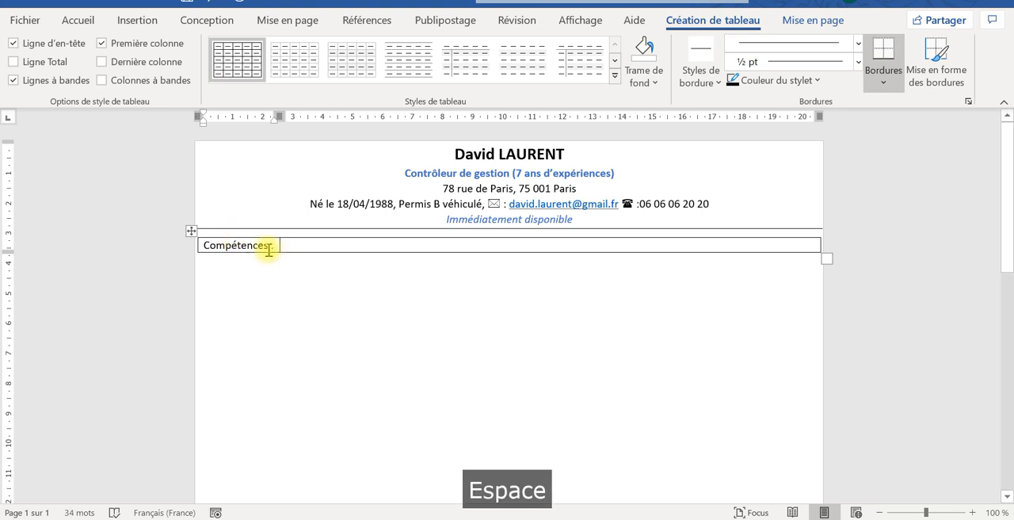
- Convert the "Compétences :" label to uppercase and make it bold in the same blue as the job title
{"action": "left_click_drag", "start_coordinate": [276, 246], "coordinate": [217, 248]}
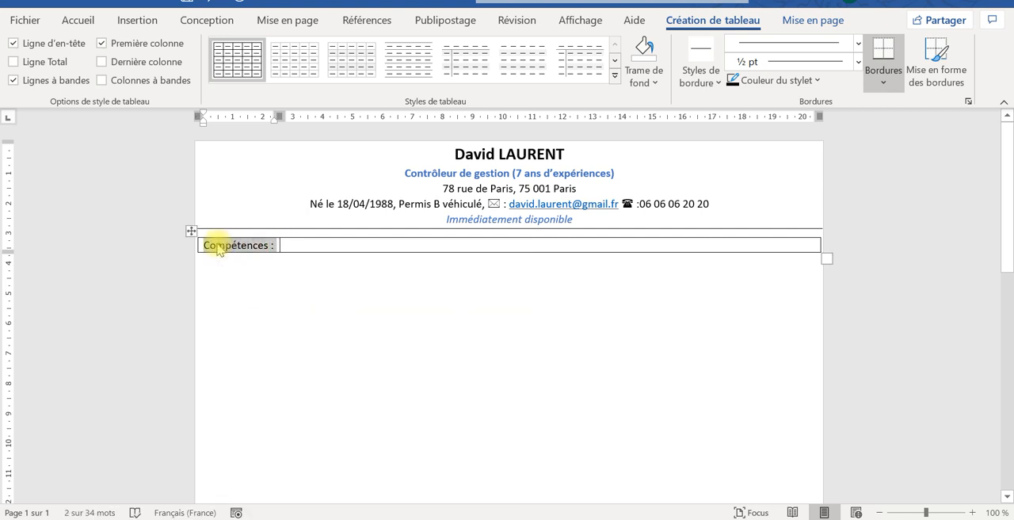
{"action": "key", "text": "shift+F3"}
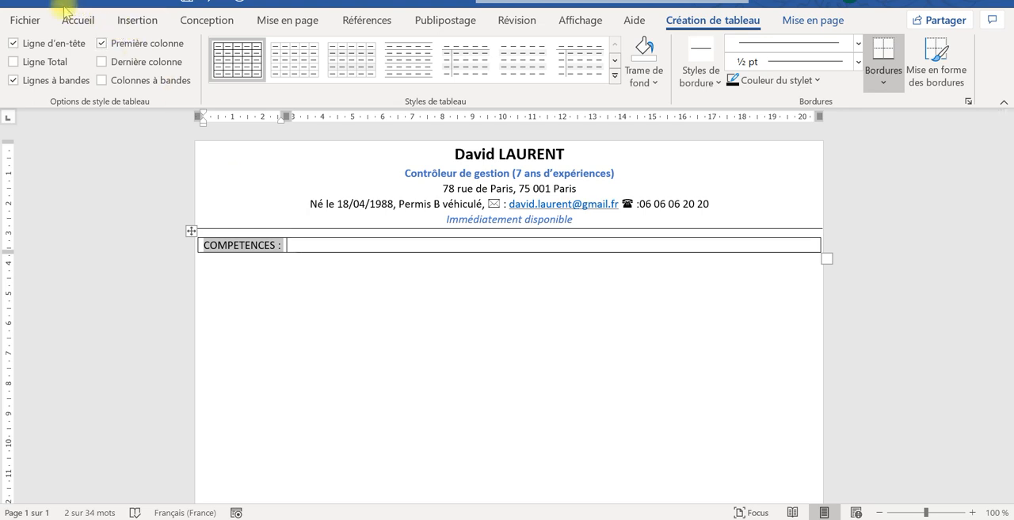
{"action": "left_click", "coordinate": [67, 14]}
{"action": "left_click", "coordinate": [86, 76]}
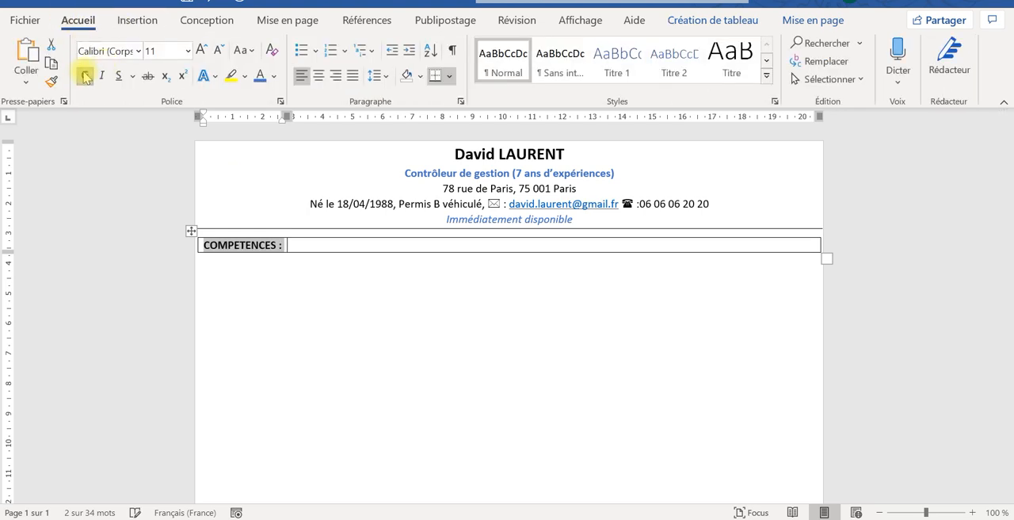
{"action": "left_click", "coordinate": [260, 75]}
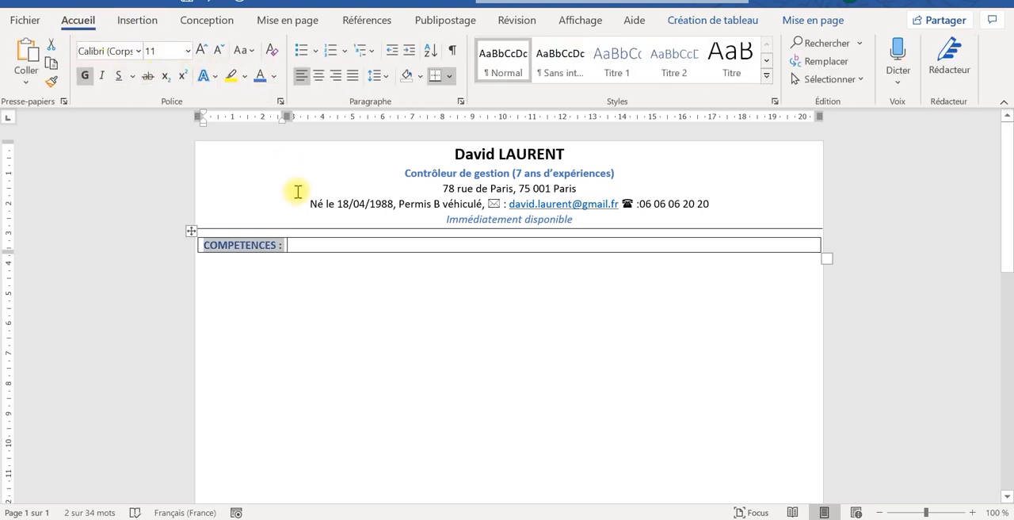
- Enter "Capacité de resolution des conflis" as the first skill in the table's second cell
{"action": "left_click", "coordinate": [305, 244]}
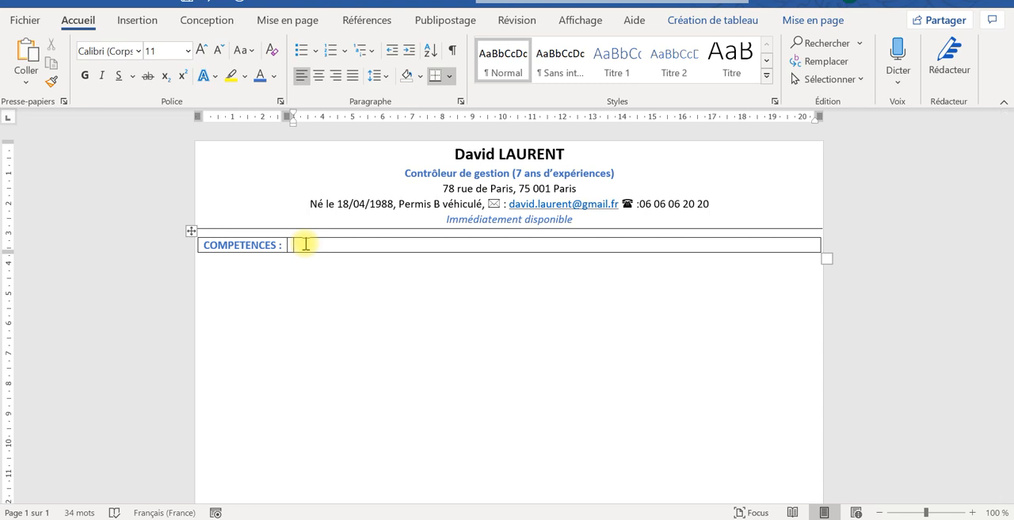
{"action": "type", "text": "ca"}
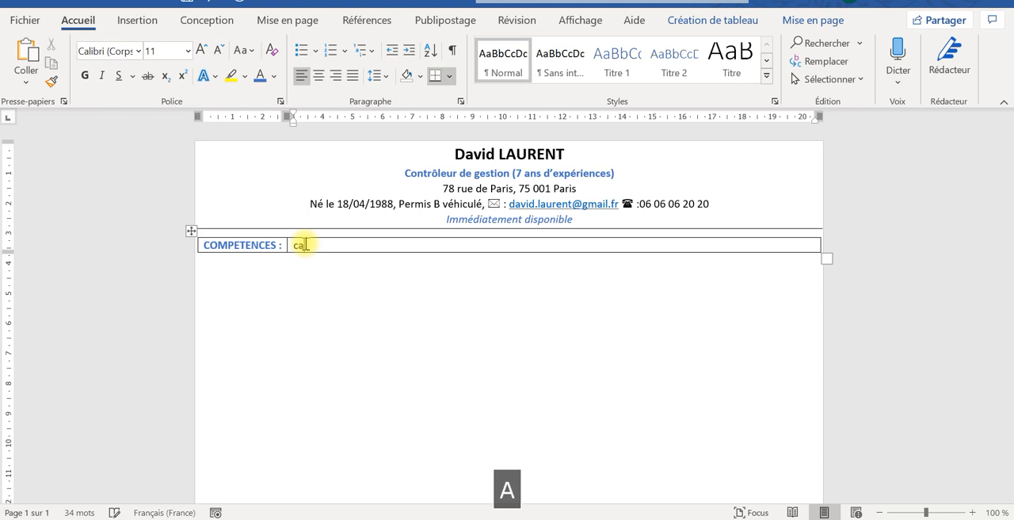
{"action": "key", "text": "BackSpace"}
{"action": "key", "text": "BackSpace"}
{"action": "key", "text": "Caps_Lock"}
{"action": "type", "text": "C"}
{"action": "key", "text": "Caps_Lock"}
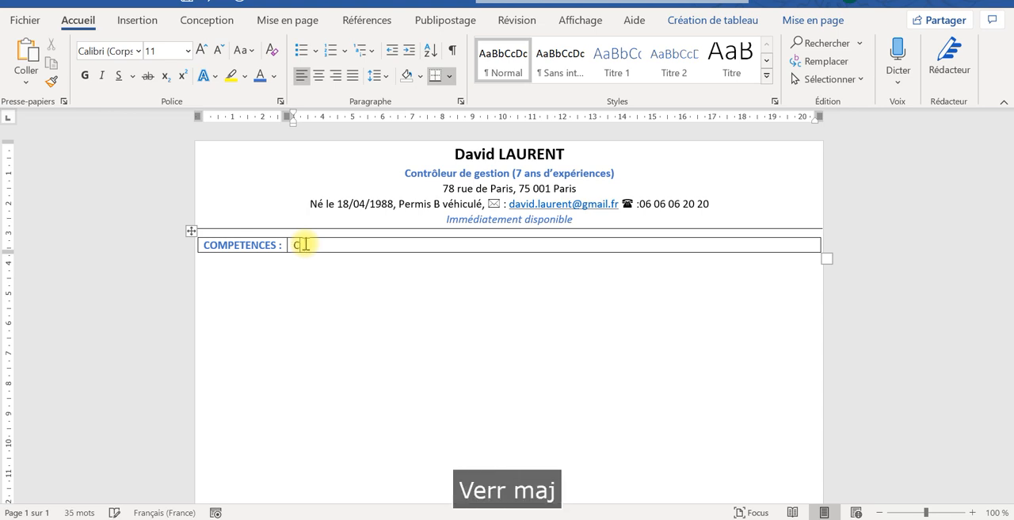
{"action": "type", "text": "abacité d"}
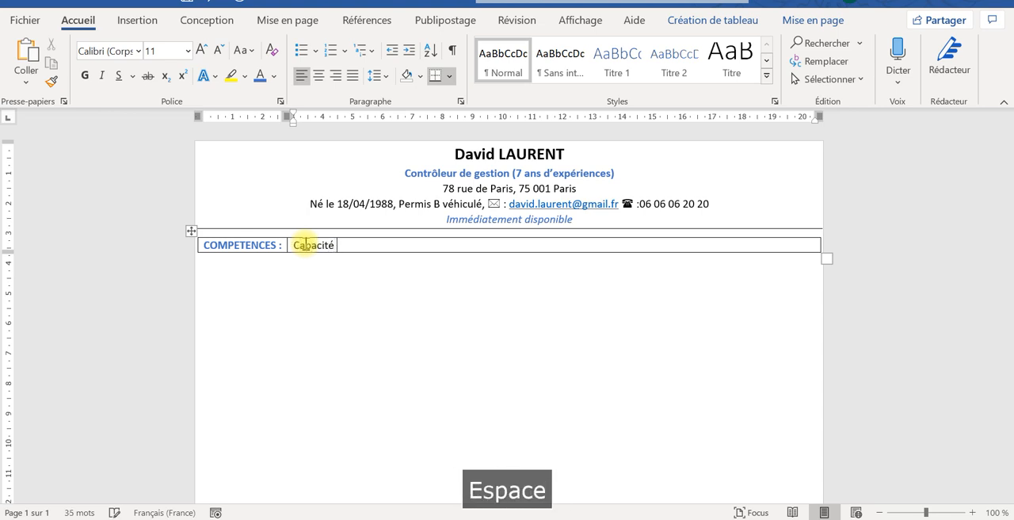
{"action": "type", "text": "e r"}
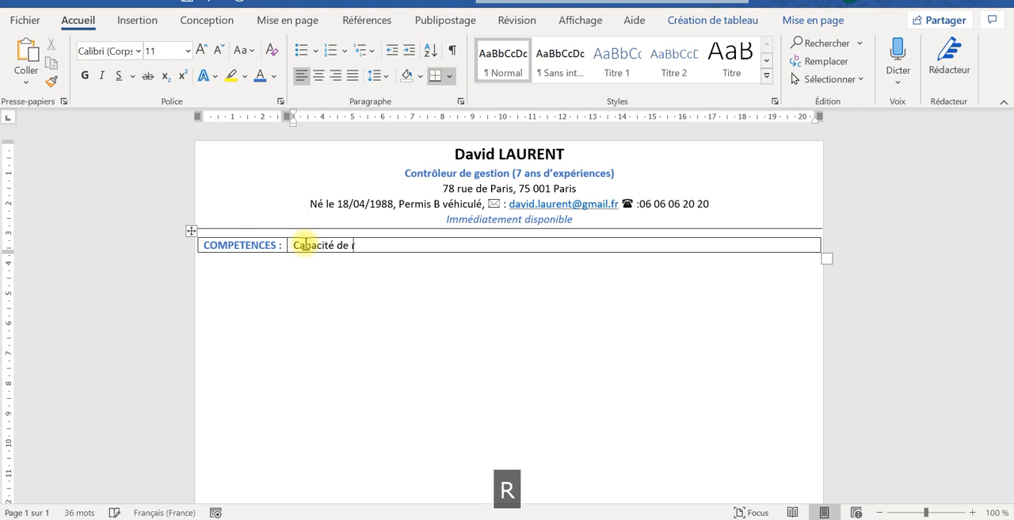
{"action": "type", "text": "esol"}
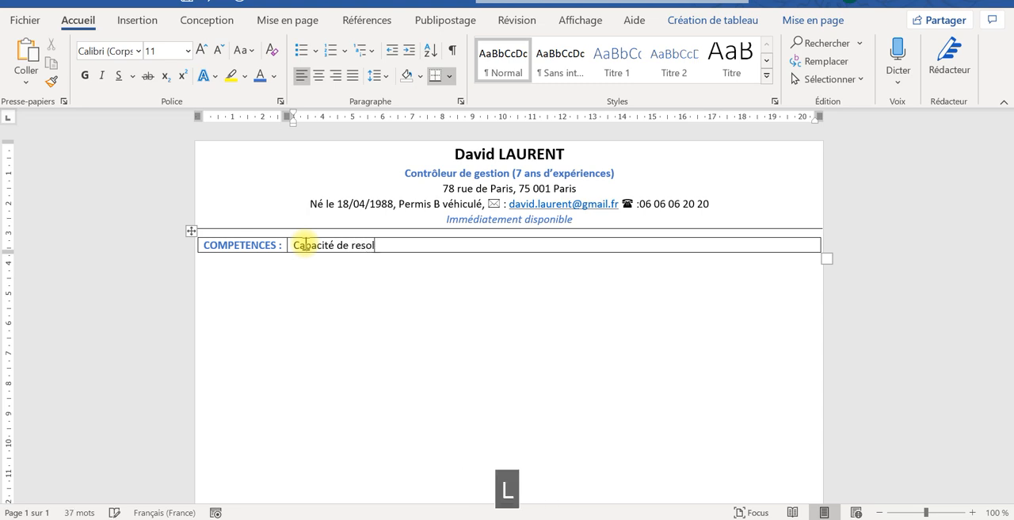
{"action": "type", "text": "ution des "}
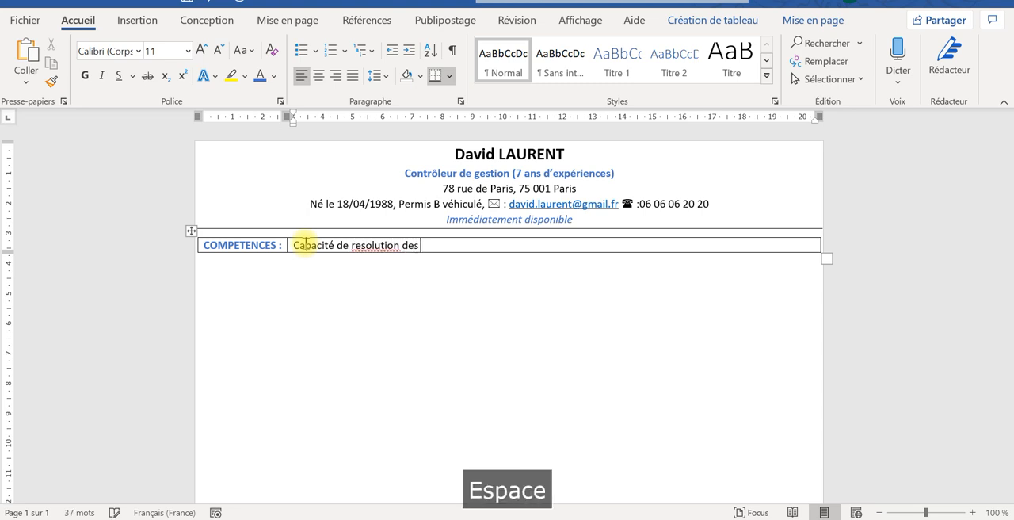
{"action": "type", "text": "conflis"}
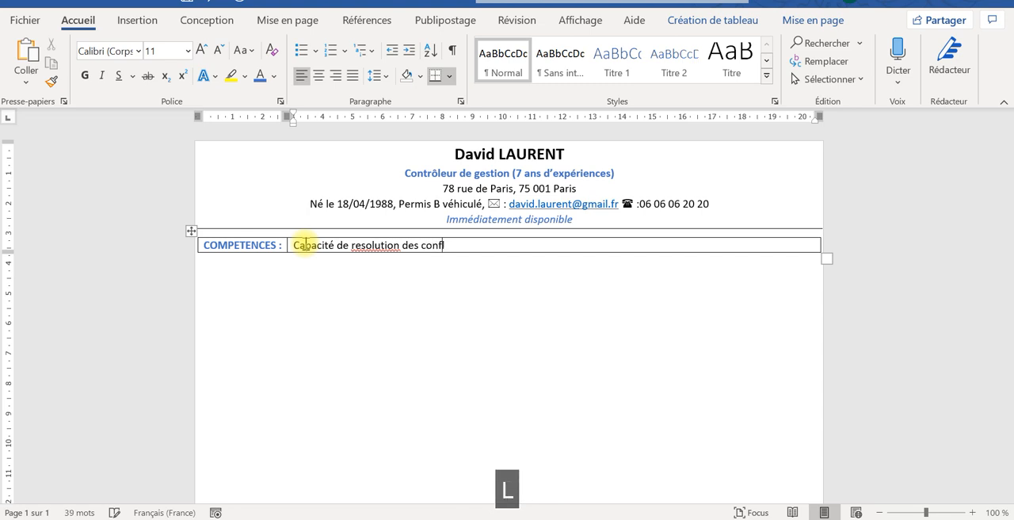
- Correct the misspelled words in the skill text to "résolution" and "conflits" using the spelling suggestions
{"action": "right_click", "coordinate": [379, 247]}
{"action": "left_click", "coordinate": [432, 267]}
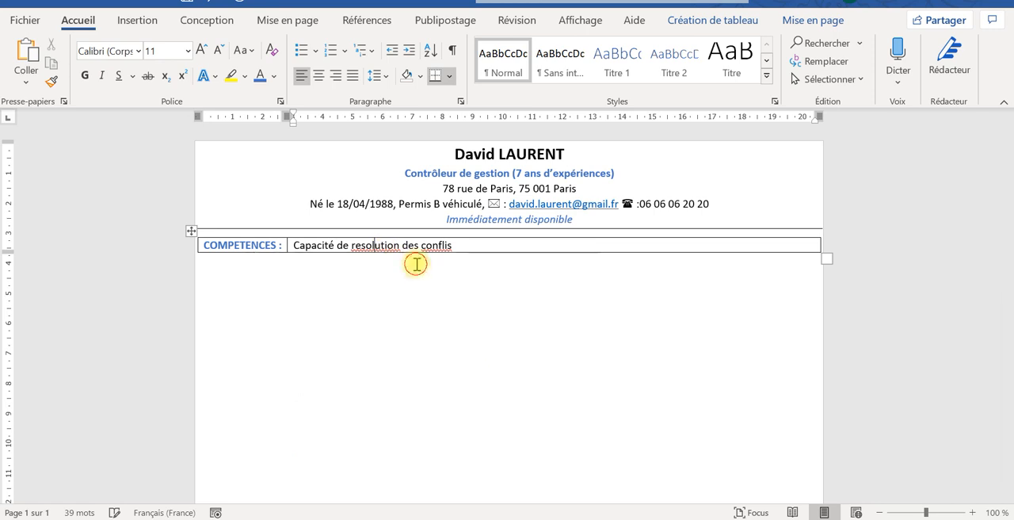
{"action": "right_click", "coordinate": [435, 248]}
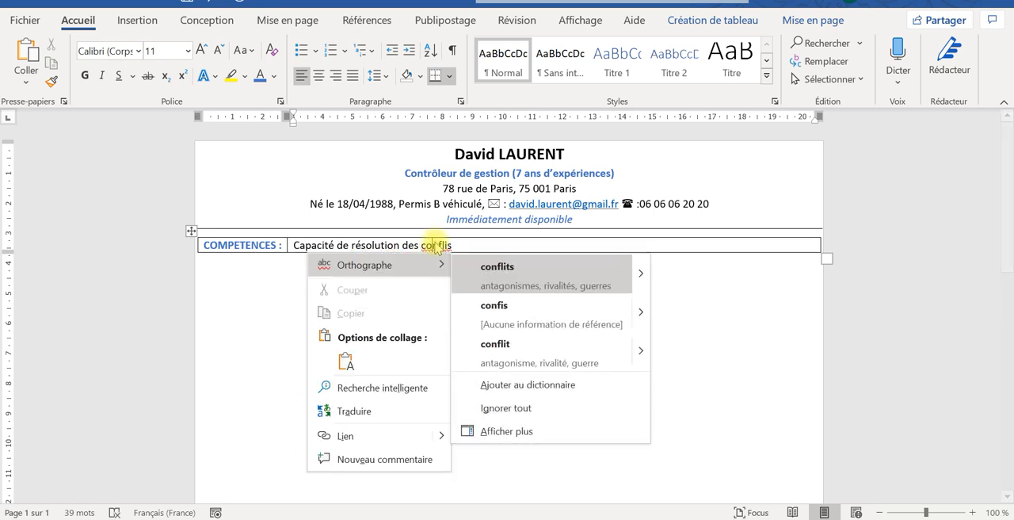
{"action": "left_click", "coordinate": [497, 269]}
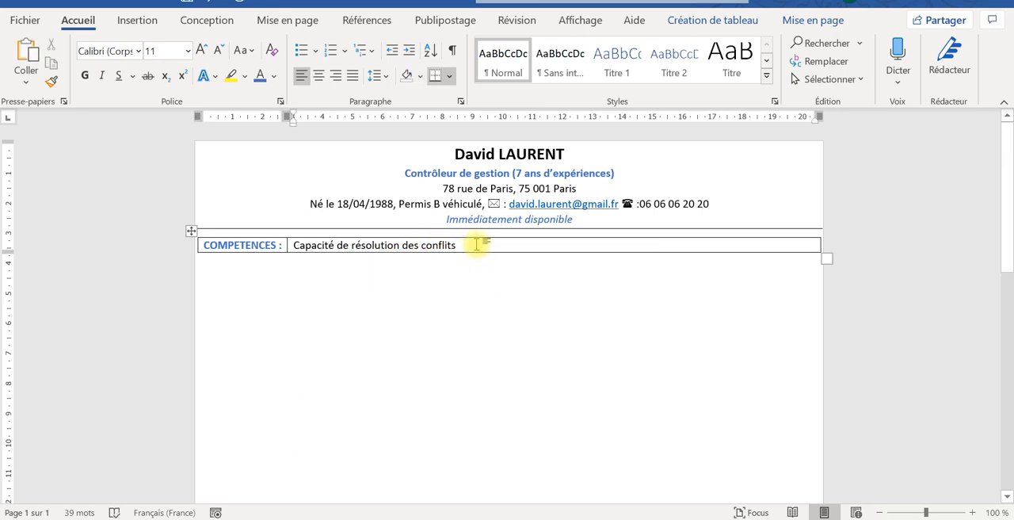
- Append ", esprit de synthèse et d'analyse" to the skills in the second cell
{"action": "type", "text": ", "}
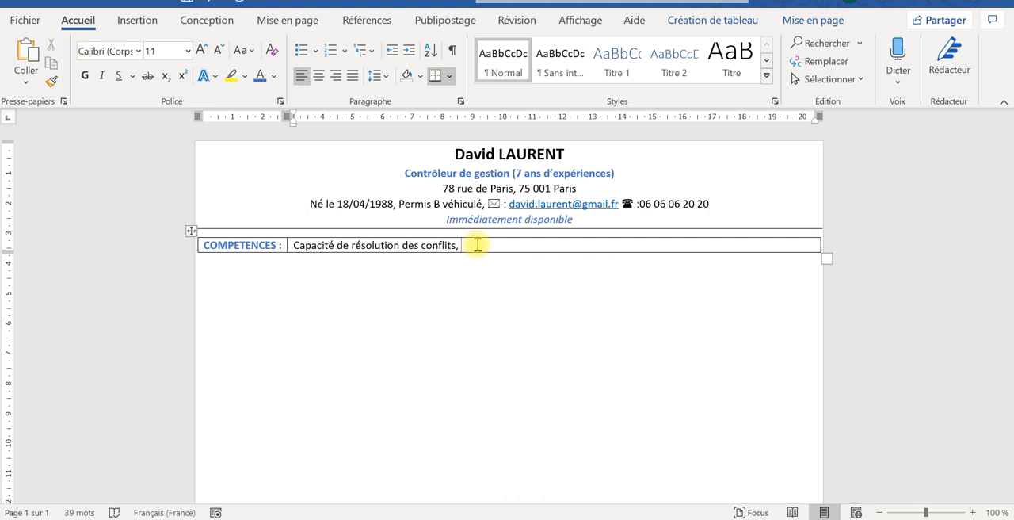
{"action": "type", "text": "e"}
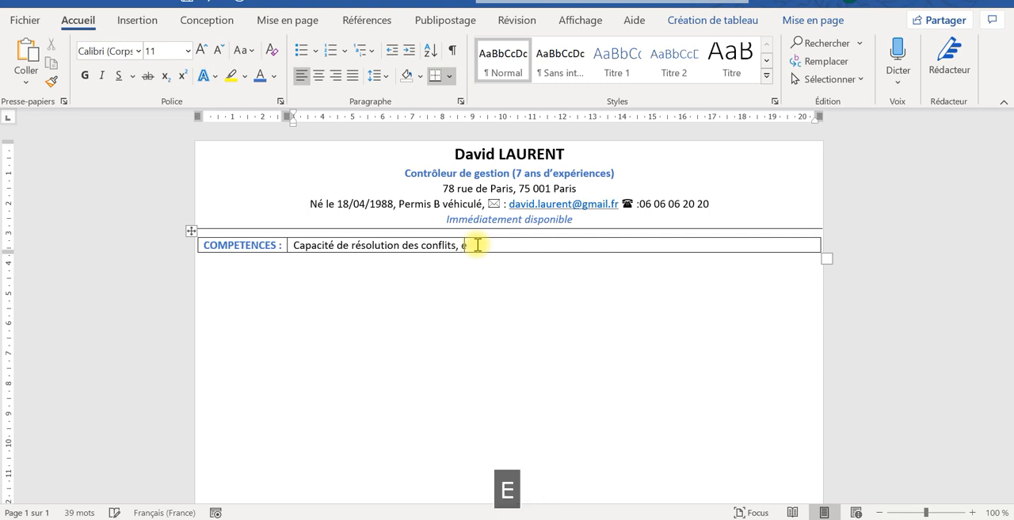
{"action": "type", "text": "sprit de synth"}
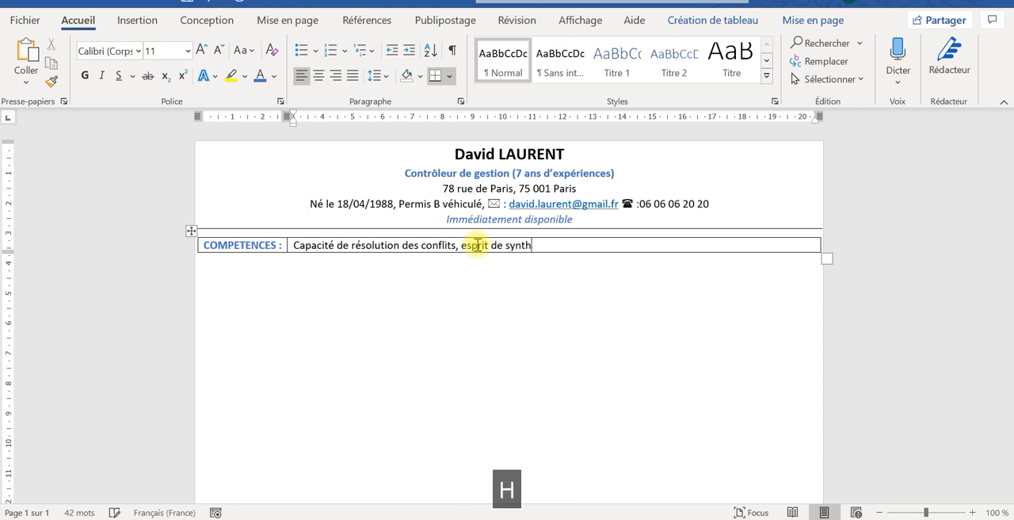
{"action": "type", "text": "èse,"}
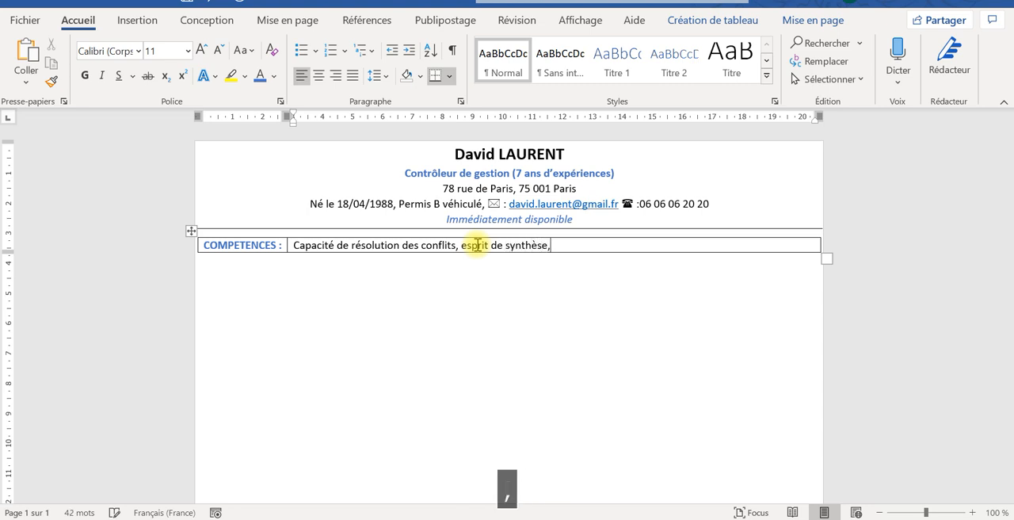
{"action": "key", "text": "BackSpace"}
{"action": "type", "text": "et d'analyse"}
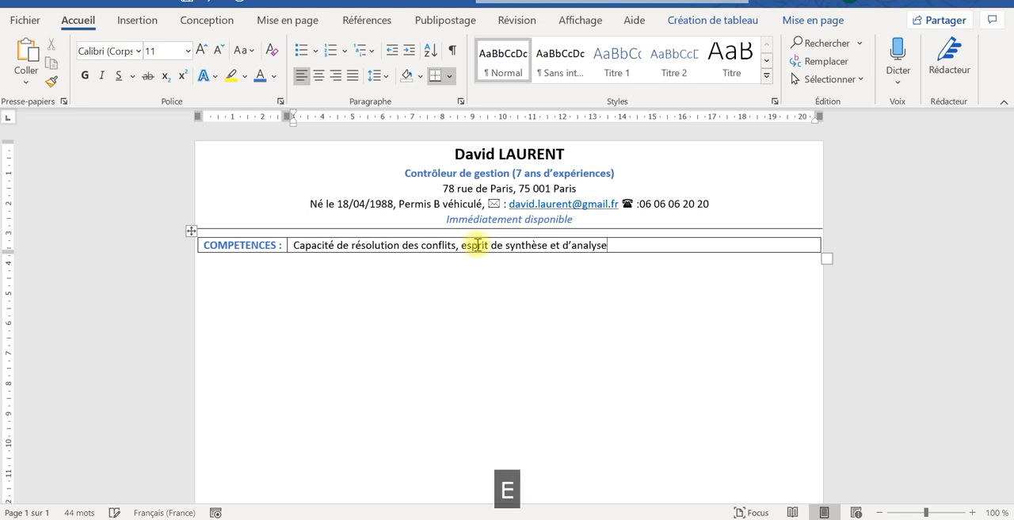
{"action": "type", "text": ", bonne cul"}
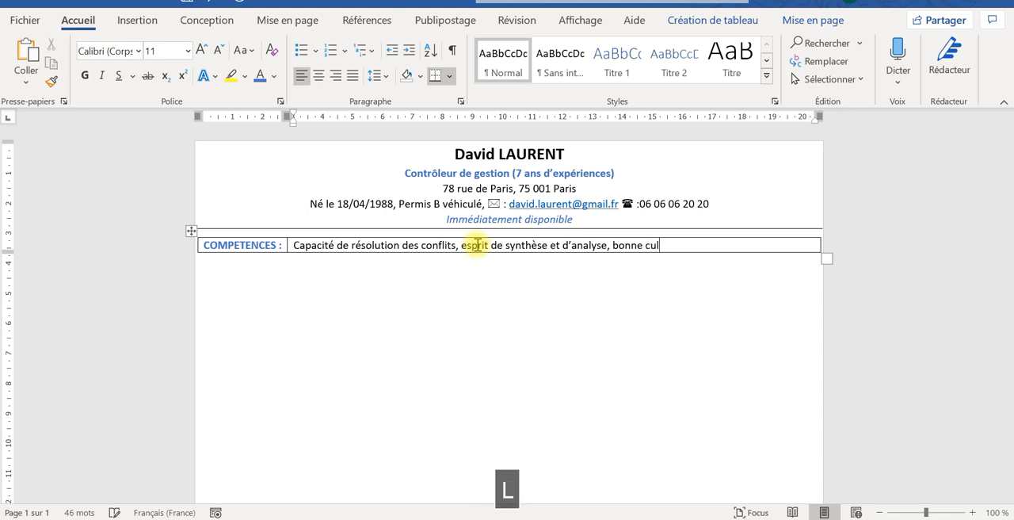
{"action": "type", "text": "ture fin"}
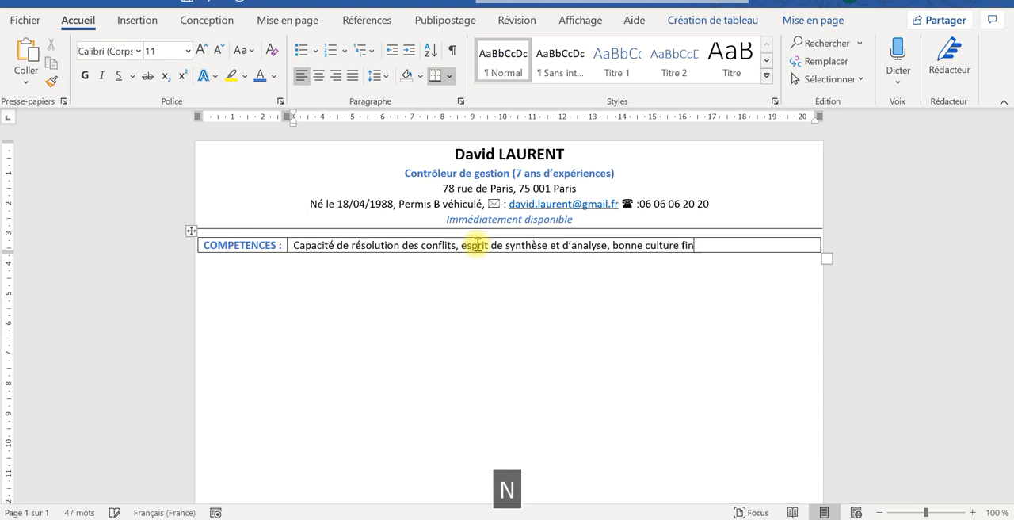
{"action": "type", "text": "ancière,"}
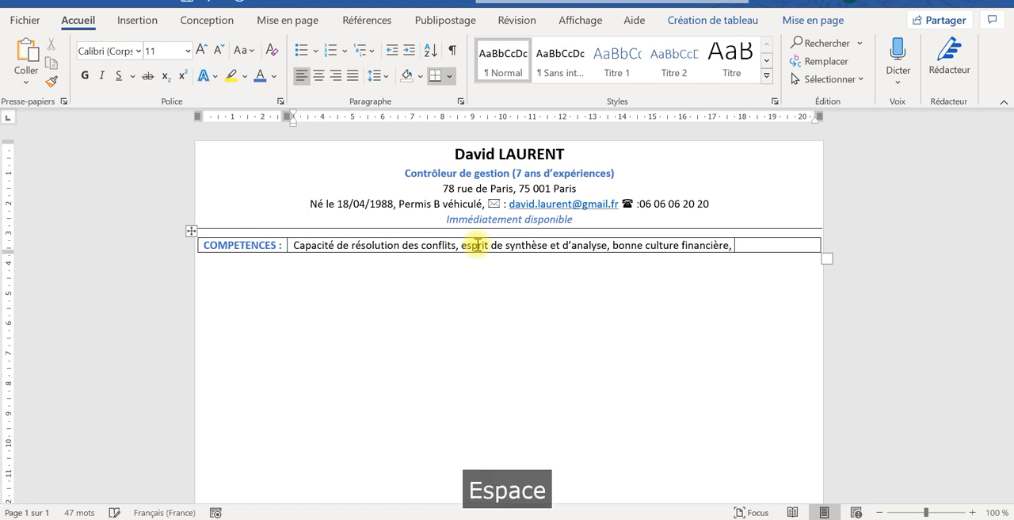
- Append ", bonne culture financière" to the skills list, leaving no trailing comma or space
{"action": "key", "text": "BackSpace"}
{"action": "key", "text": "BackSpace"}
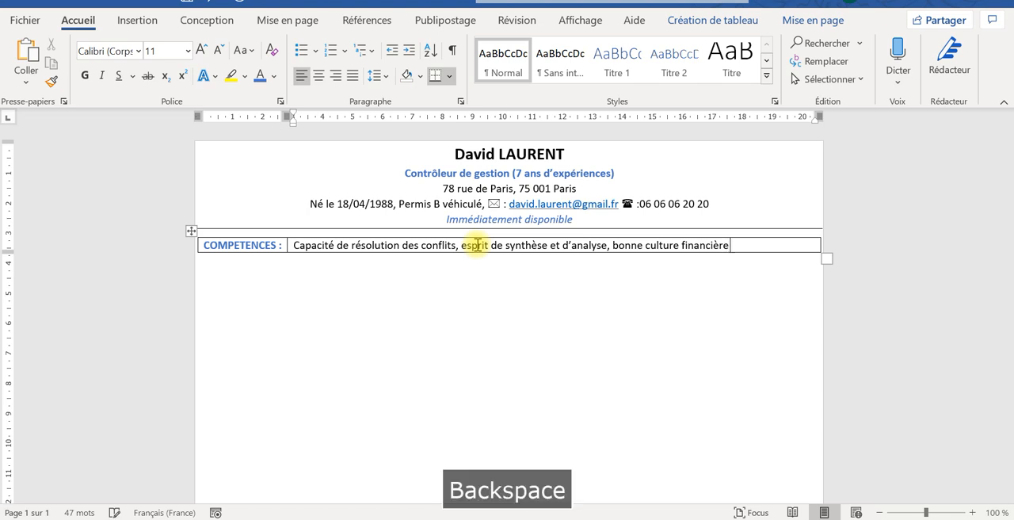
- Append "et comptable, capacité d’organisation et de planification," to the skills list in the table's second cell
{"action": "type", "text": "et comptable"}
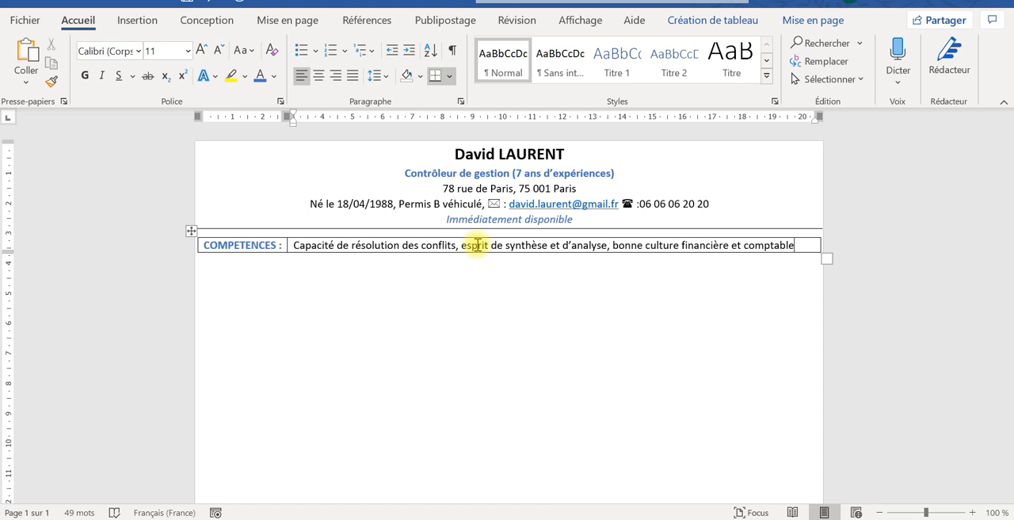
{"action": "type", "text": ", capac"}
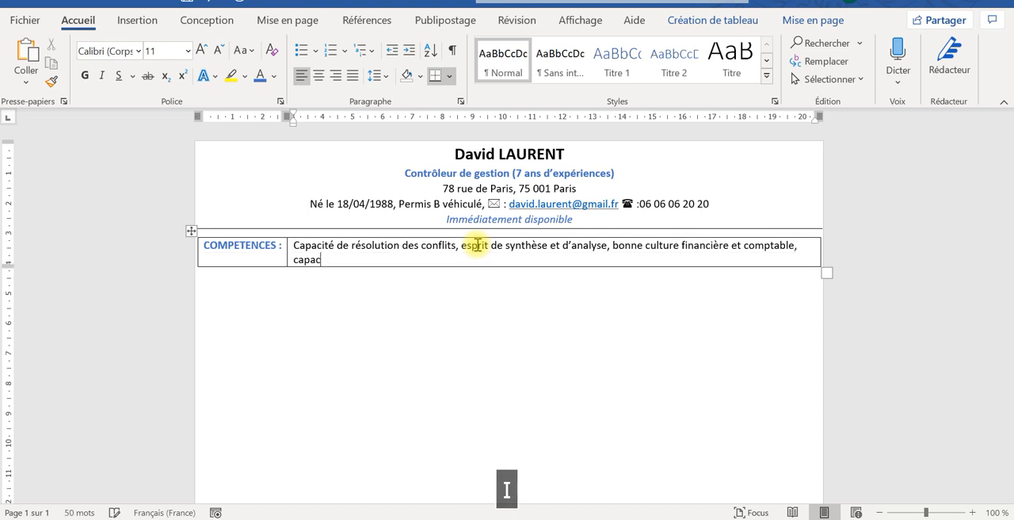
{"action": "type", "text": "ité d’"}
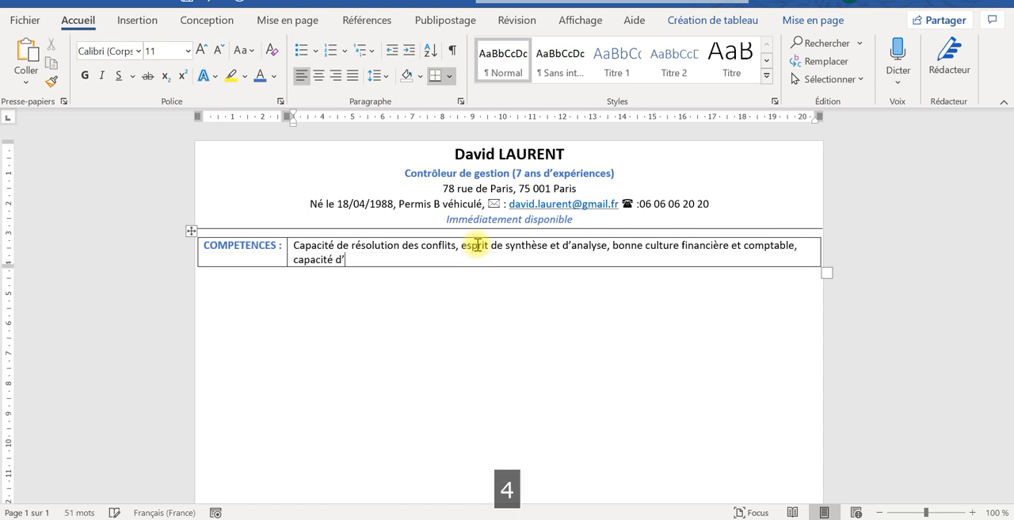
{"action": "type", "text": "organisat"}
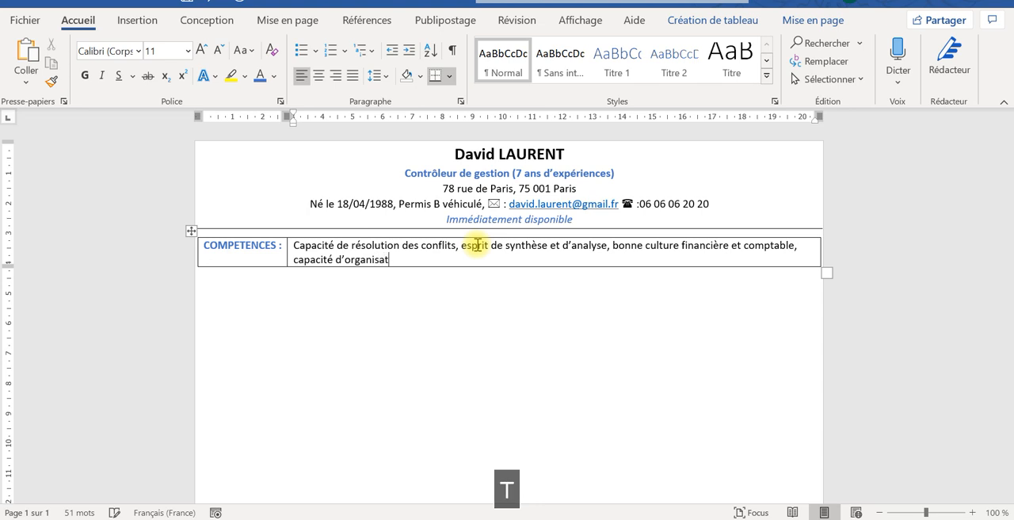
{"action": "type", "text": "ion et de planific"}
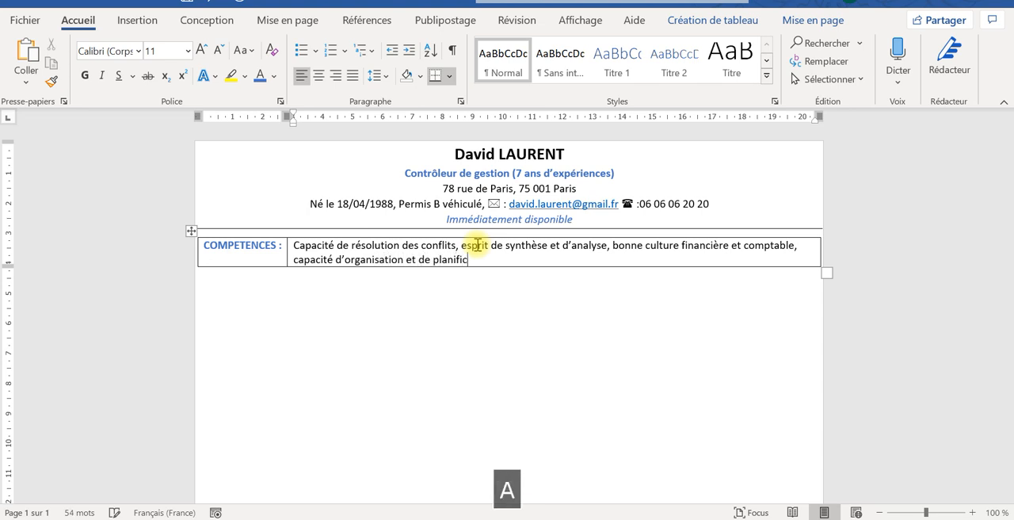
{"action": "type", "text": "ation,"}
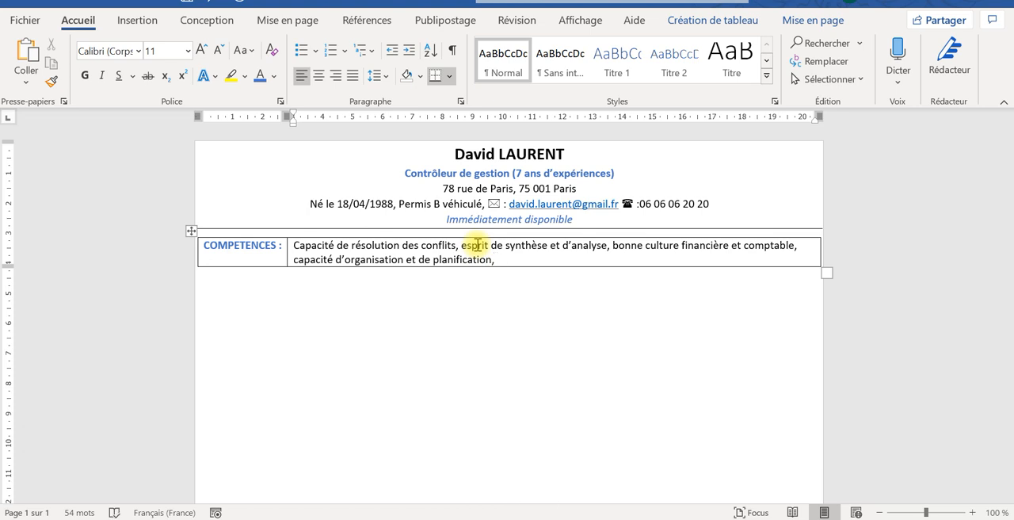
- Add "manager d’équipe" as the last skill in the table's second cell
{"action": "type", "text": "ma"}
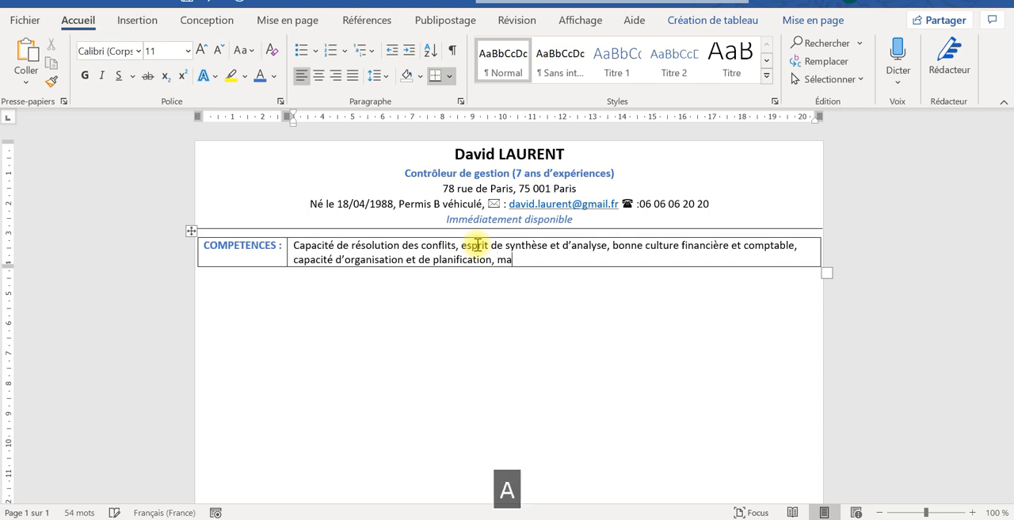
{"action": "type", "text": "nager d'équ"}
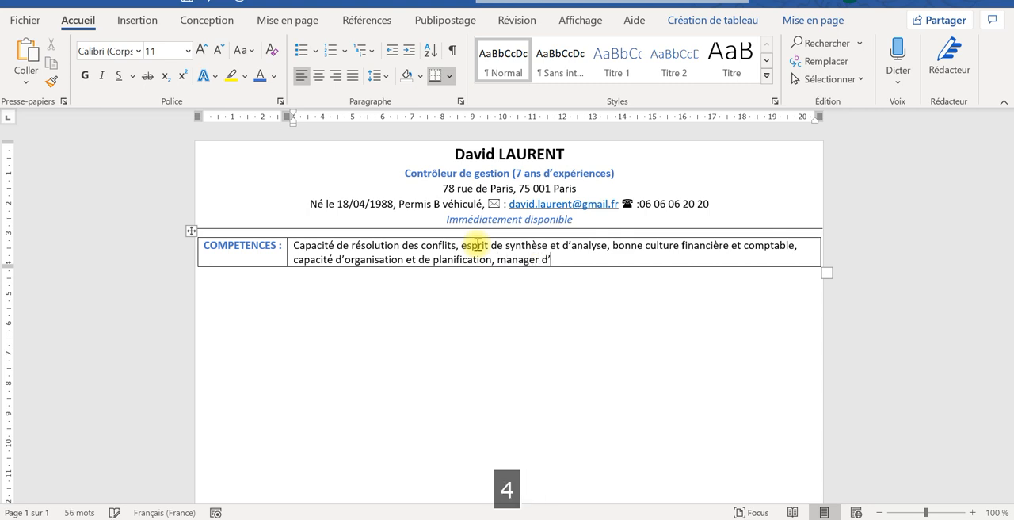
{"action": "type", "text": "ipe"}
- Add a blank line below the skills table and remove all of the table's borders
{"action": "left_click", "coordinate": [518, 311]}
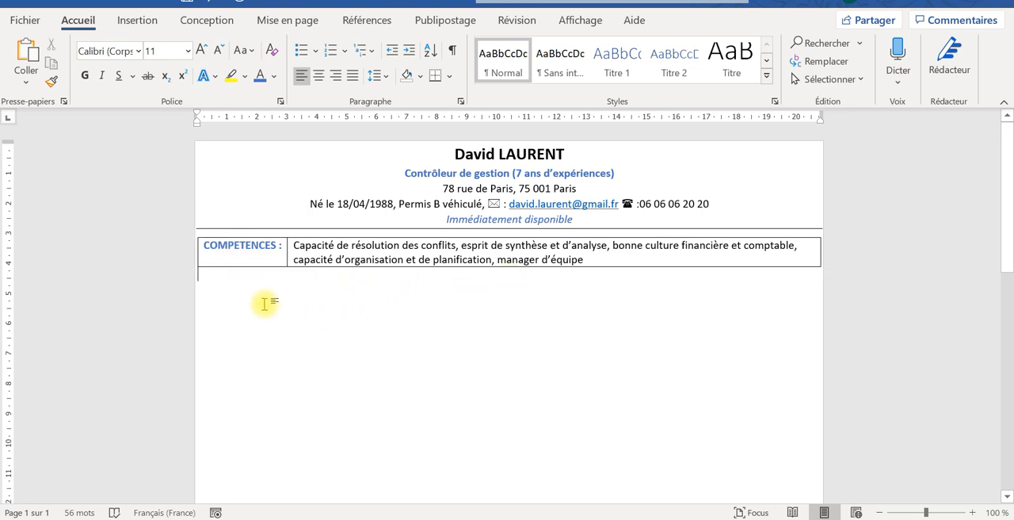
{"action": "key", "text": "Return"}
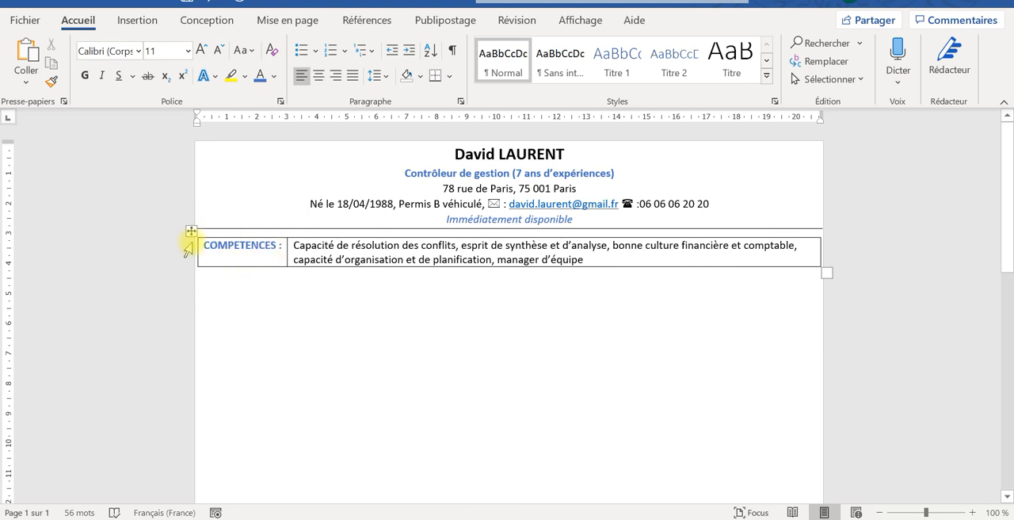
{"action": "left_click", "coordinate": [227, 270]}
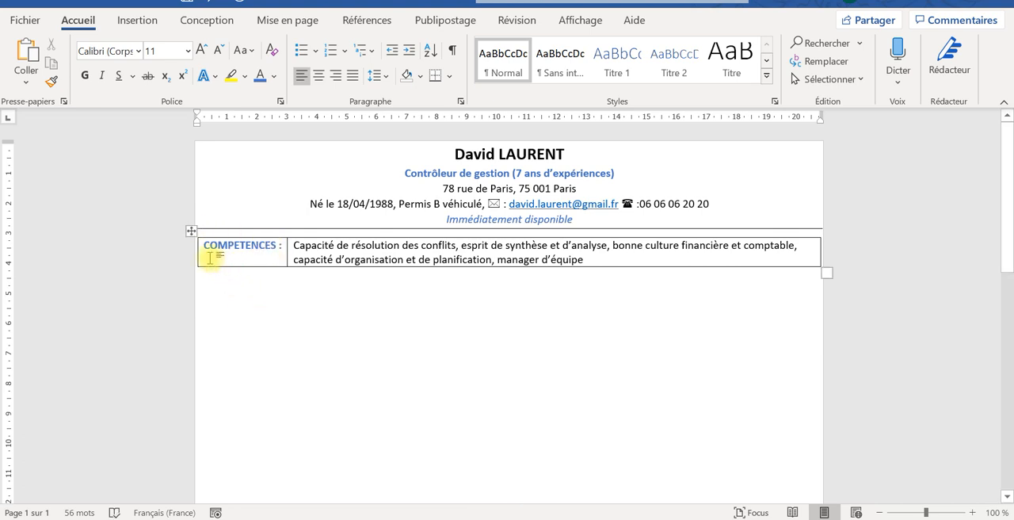
{"action": "left_click", "coordinate": [191, 233]}
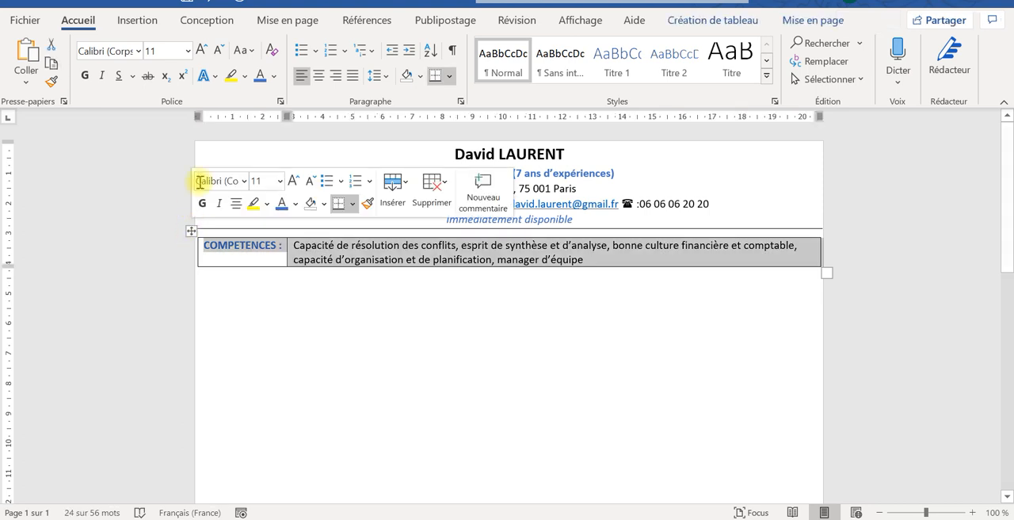
{"action": "left_click", "coordinate": [449, 76]}
{"action": "left_click", "coordinate": [475, 188]}
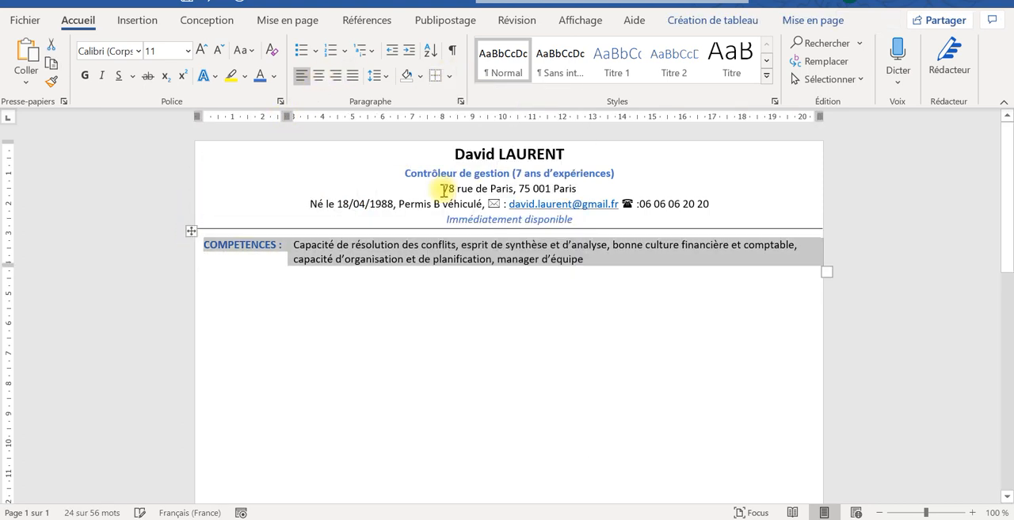
- Enter the section heading "EXPERIENCES PROFESSIONNELLES" on the line below the skills, leaving a blank line between them
{"action": "left_click", "coordinate": [361, 322]}
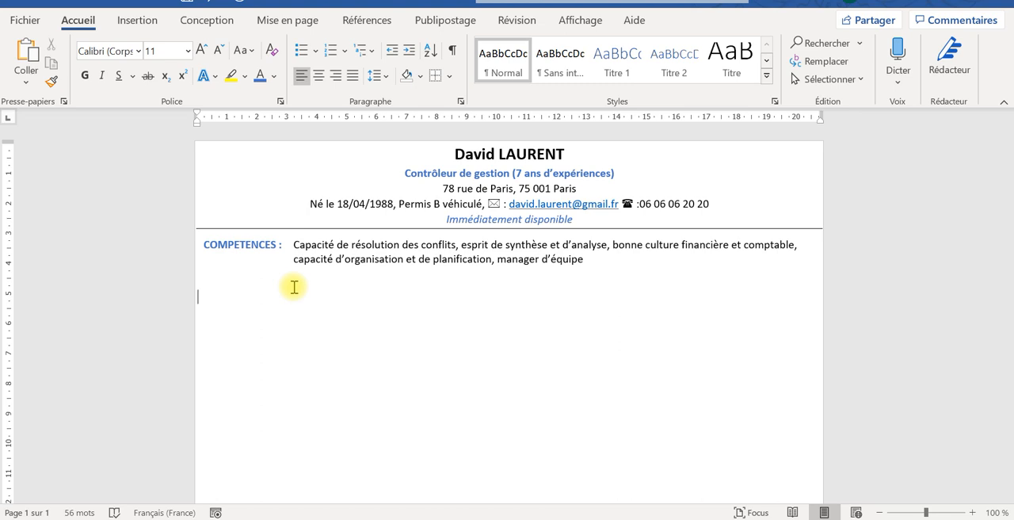
{"action": "key", "text": "Return"}
{"action": "key", "text": "BackSpace"}
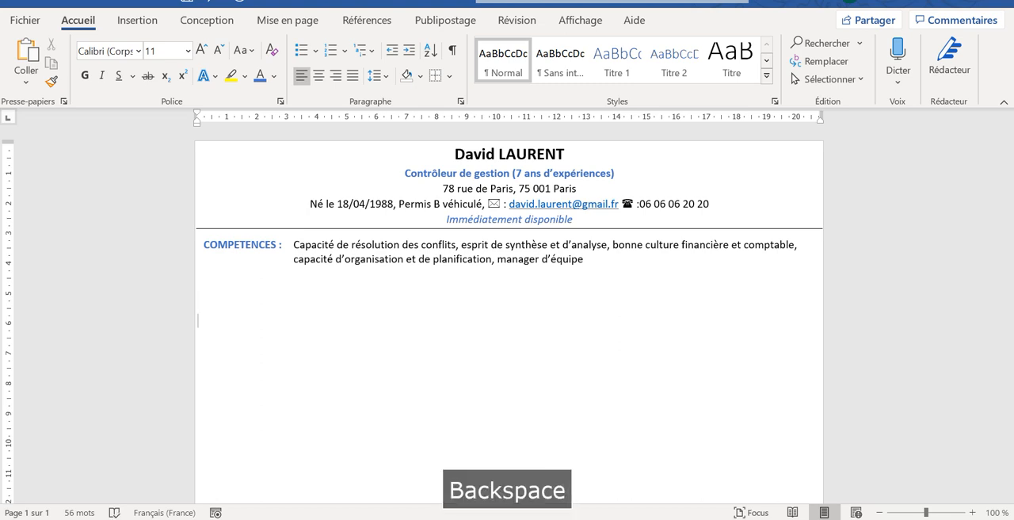
{"action": "type", "text": "E"}
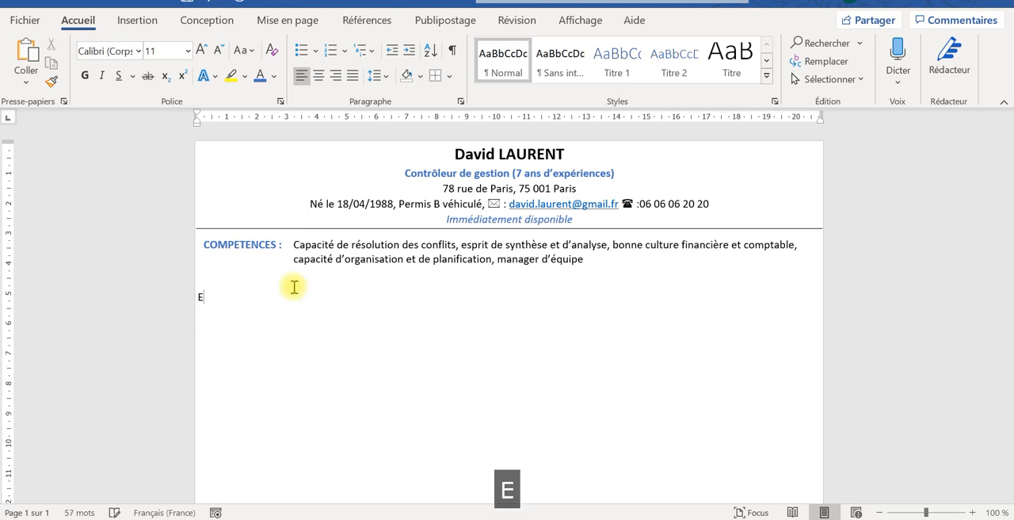
{"action": "type", "text": "XPER"}
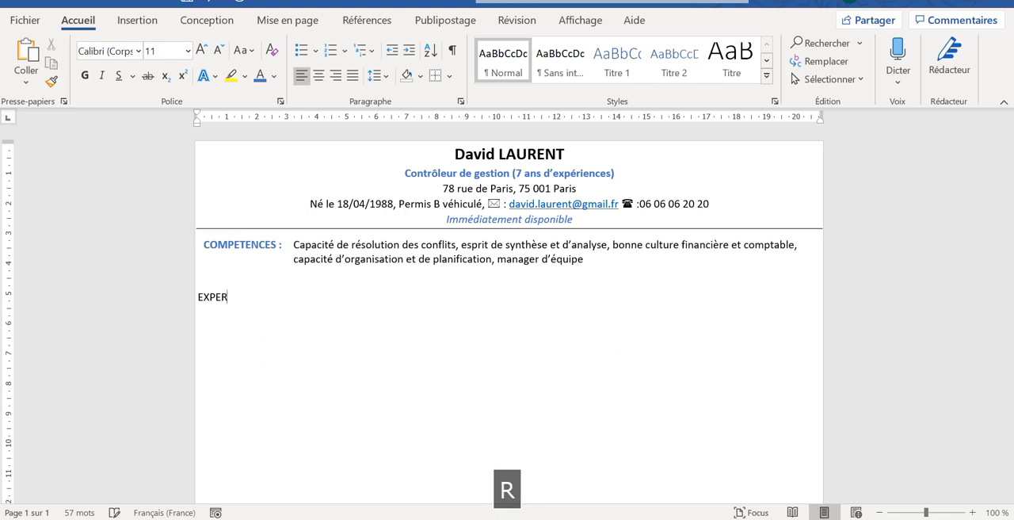
{"action": "type", "text": "IENCES "}
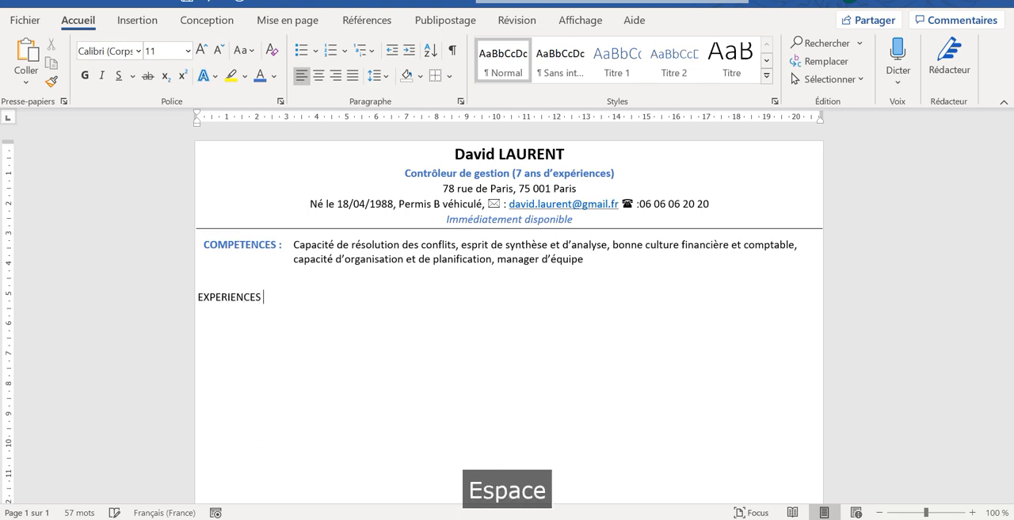
{"action": "type", "text": "PROFES"}
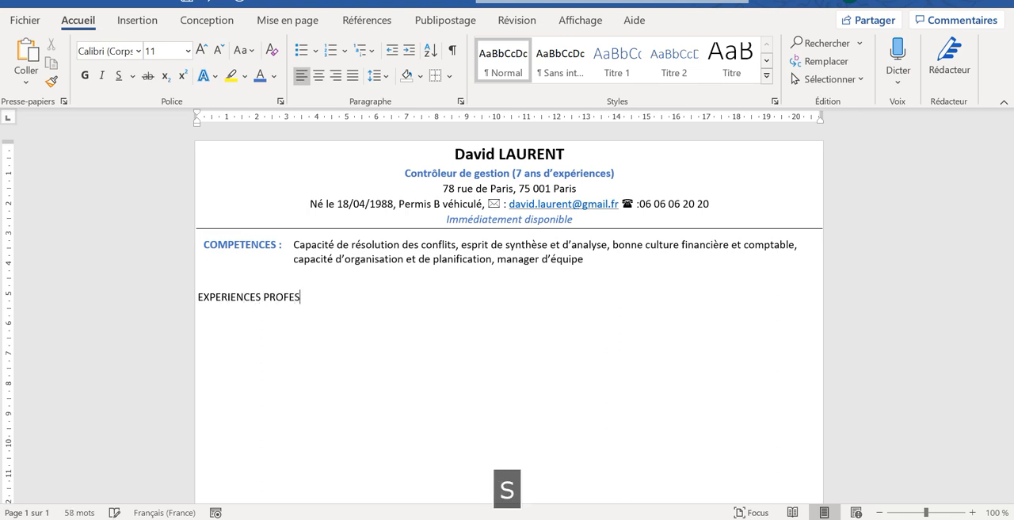
{"action": "type", "text": "SIONNELL"}
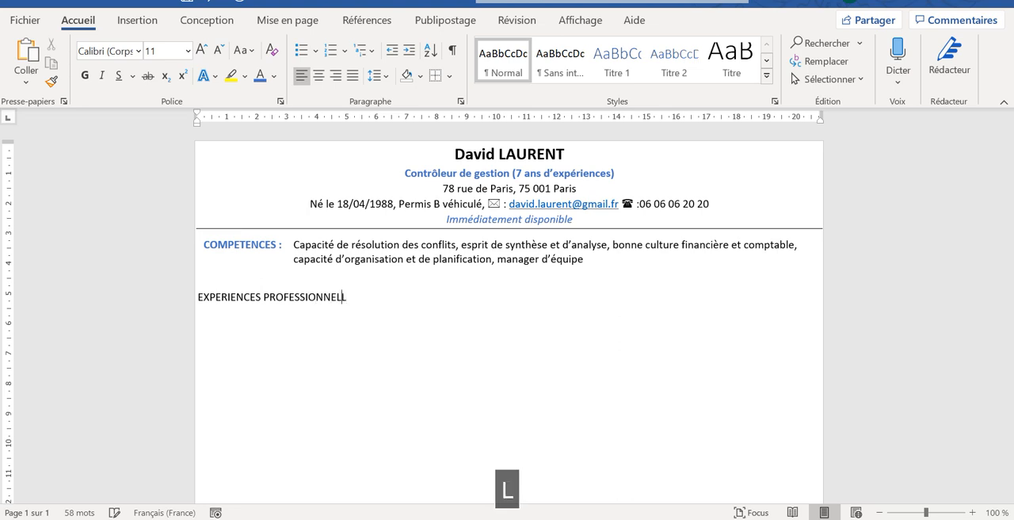
{"action": "type", "text": "ES"}
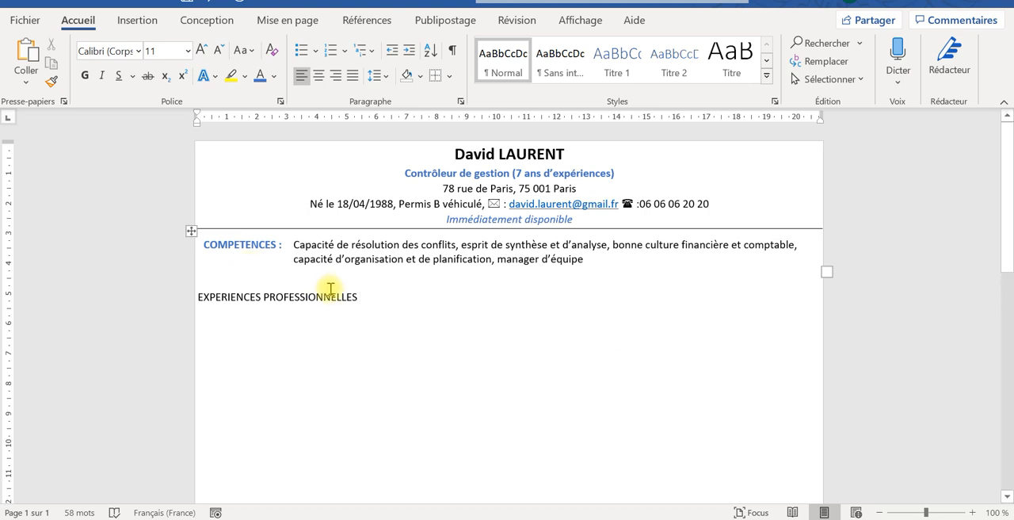
- Format the "EXPERIENCES PROFESSIONNELLES" heading as bold, blue and underlined
{"action": "left_click_drag", "start_coordinate": [292, 297], "coordinate": [206, 297]}
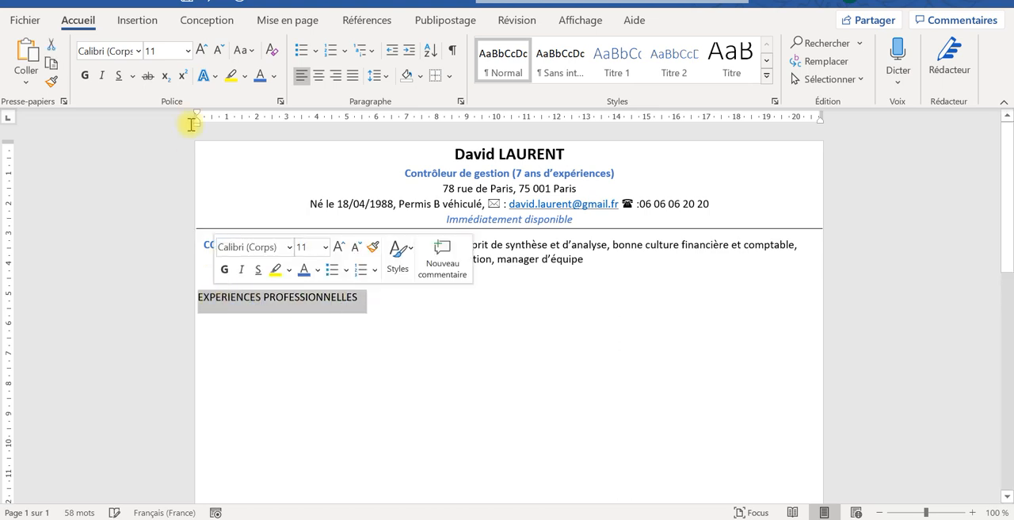
{"action": "left_click", "coordinate": [86, 75]}
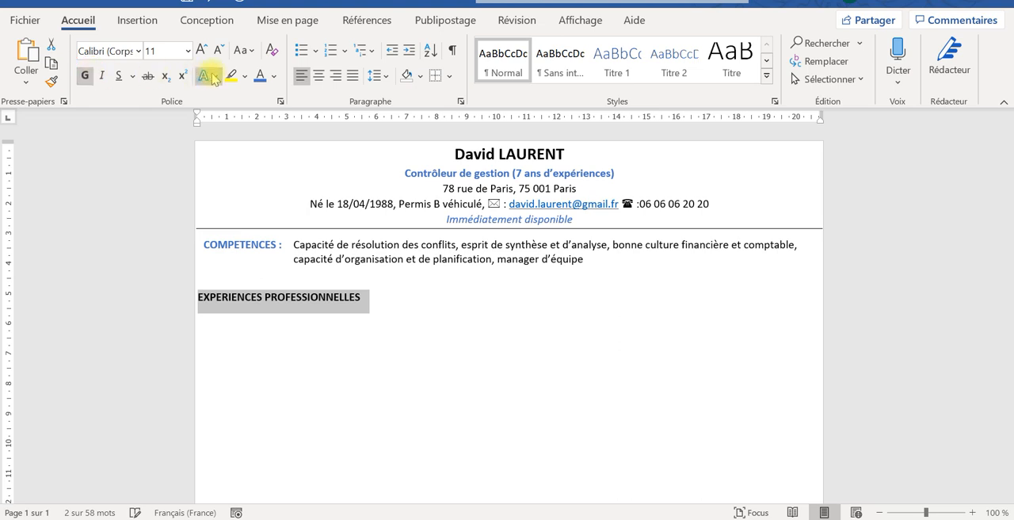
{"action": "left_click", "coordinate": [261, 75]}
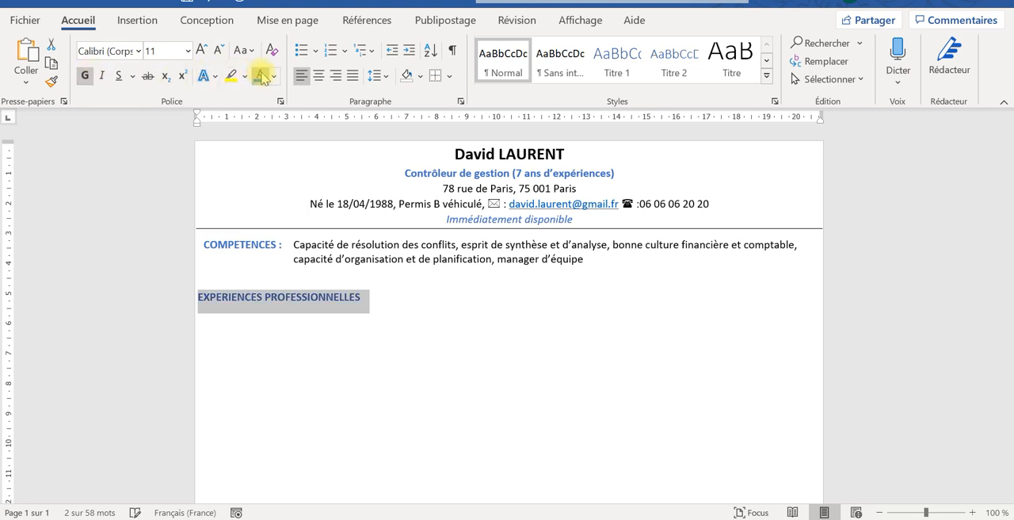
{"action": "left_click", "coordinate": [118, 75]}
{"action": "left_click", "coordinate": [326, 327]}
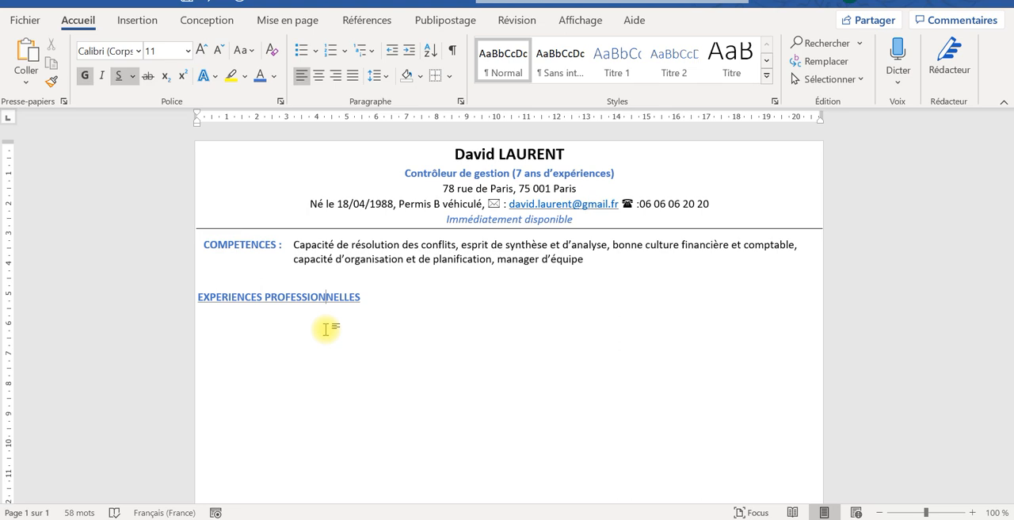
- Insert a table with three columns and one row on a new line under the "EXPERIENCES PROFESSIONNELLES" heading
{"action": "left_click", "coordinate": [399, 310]}
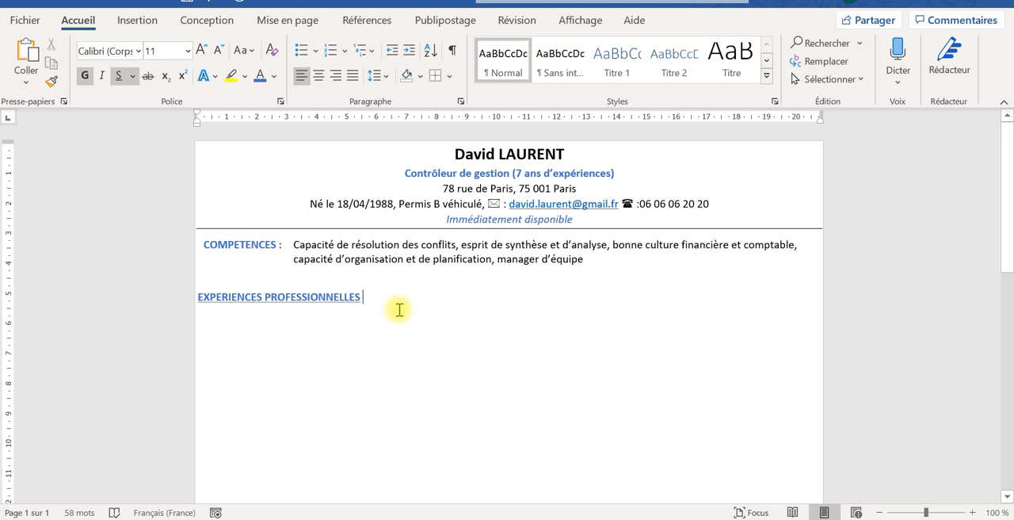
{"action": "key", "text": "Return"}
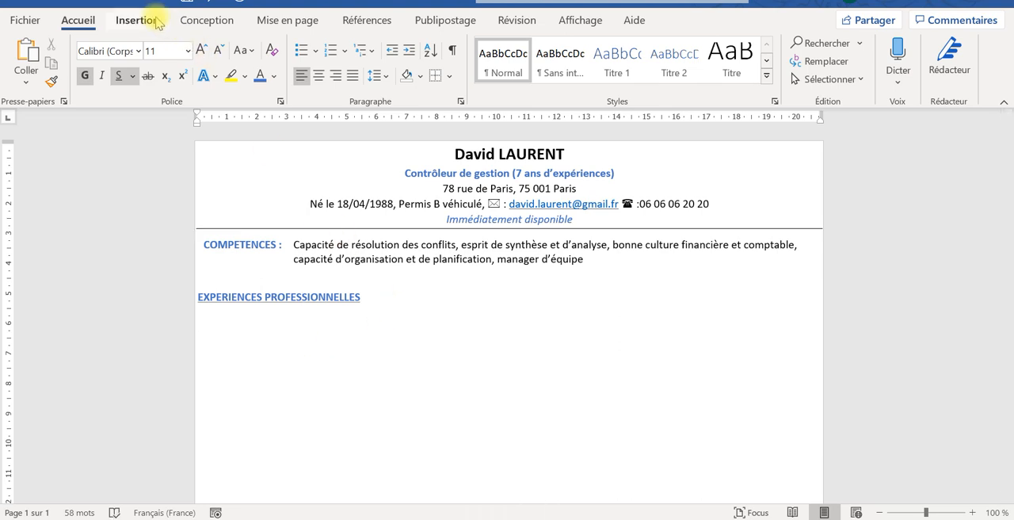
{"action": "left_click", "coordinate": [136, 20]}
{"action": "left_click", "coordinate": [75, 75]}
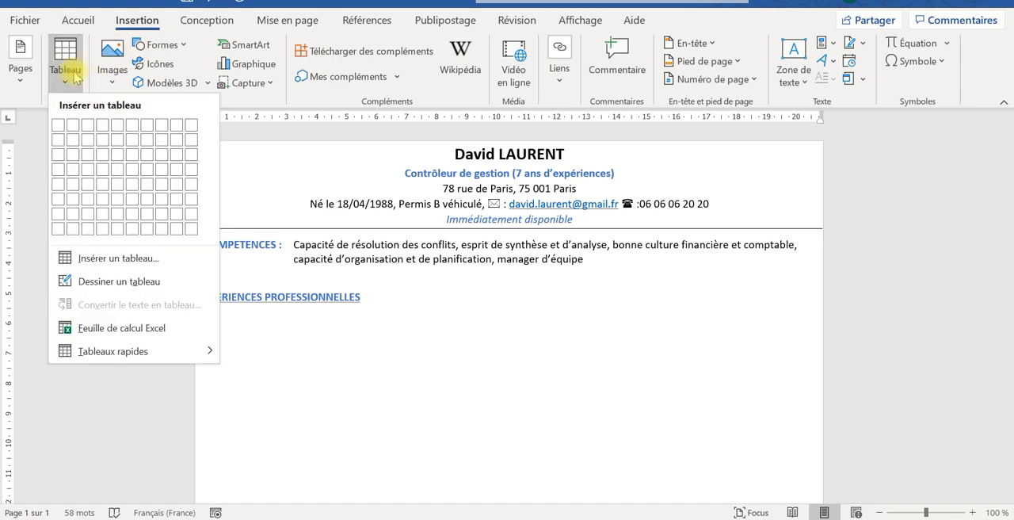
{"action": "left_click", "coordinate": [90, 131]}
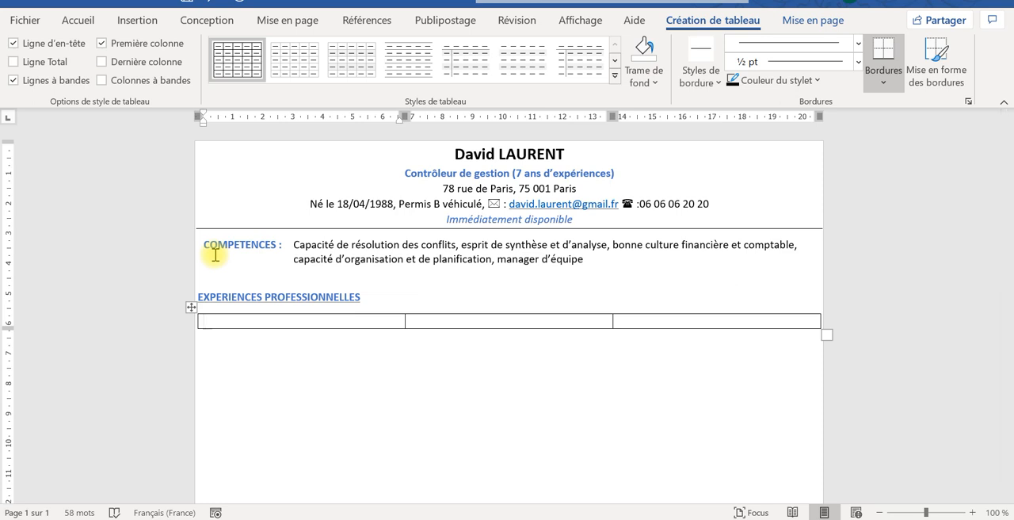
- Add a second row to the experience table and narrow its first column to about 2.7 cm
{"action": "key", "text": "Tab"}
{"action": "key", "text": "Tab"}
{"action": "key", "text": "Tab"}
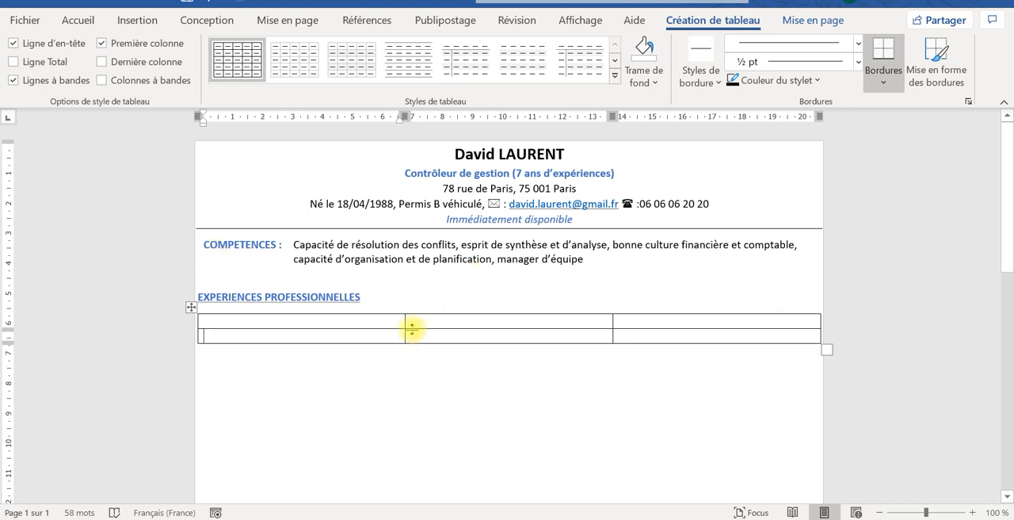
{"action": "left_click_drag", "start_coordinate": [404, 324], "coordinate": [280, 339]}
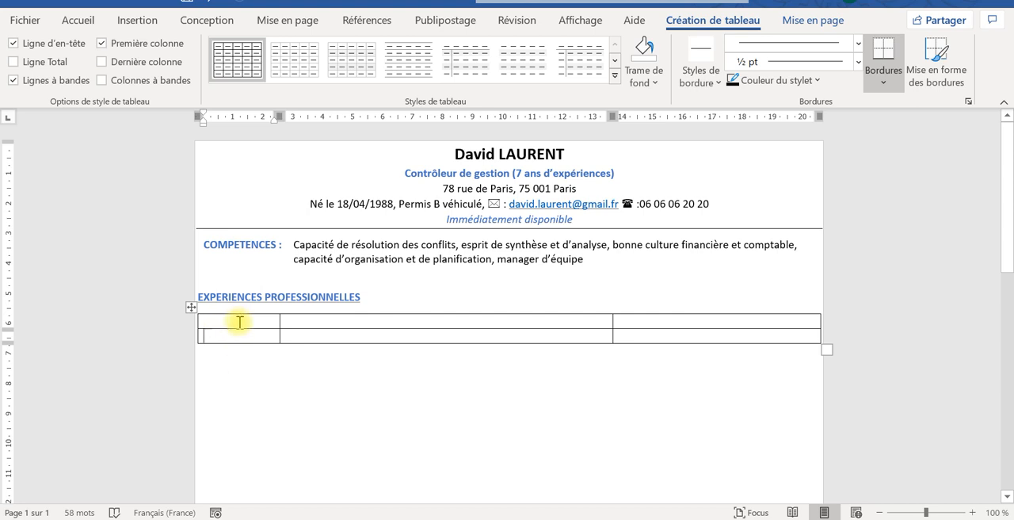
- Enter the company name "PEUGEOT" in the middle cell of the experience table's first row
{"action": "left_click", "coordinate": [291, 318]}
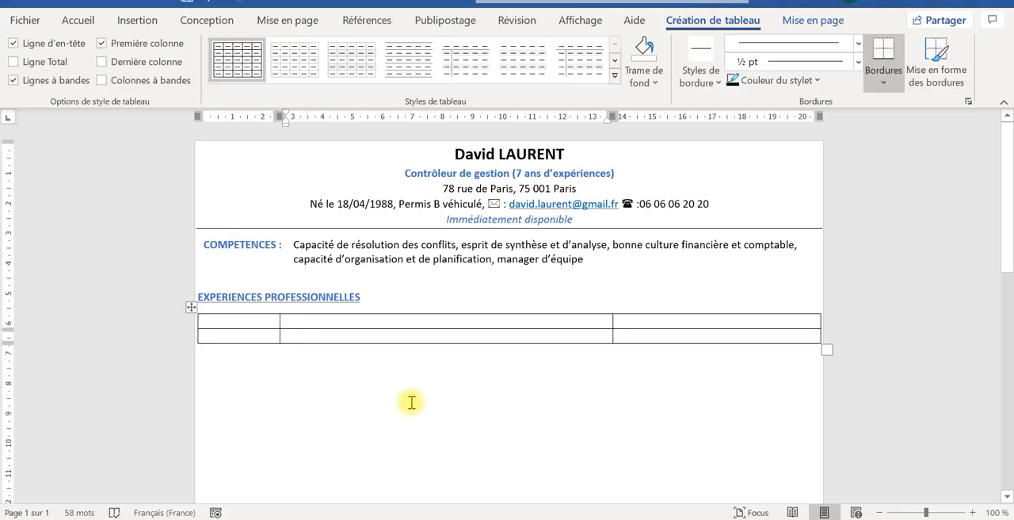
{"action": "type", "text": "P"}
{"action": "key", "text": "BackSpace"}
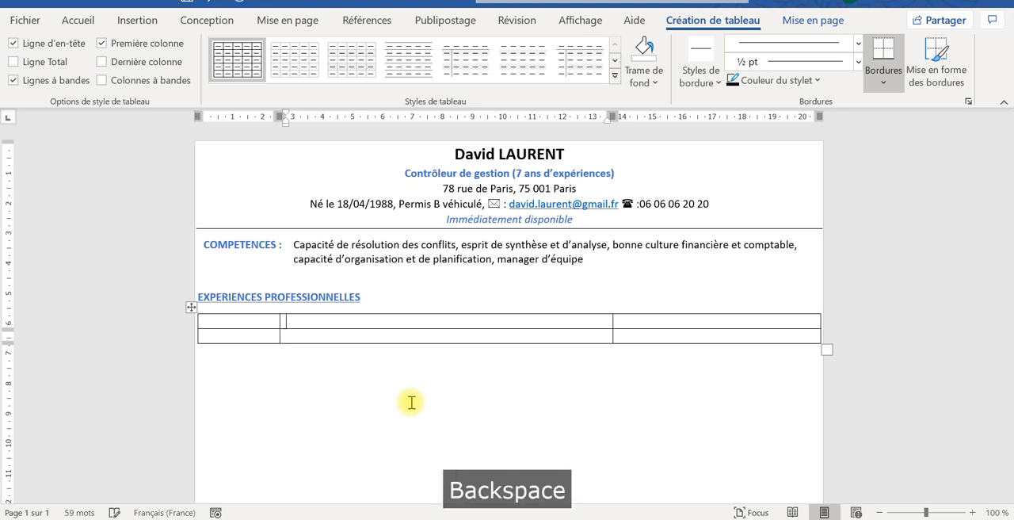
{"action": "type", "text": "P"}
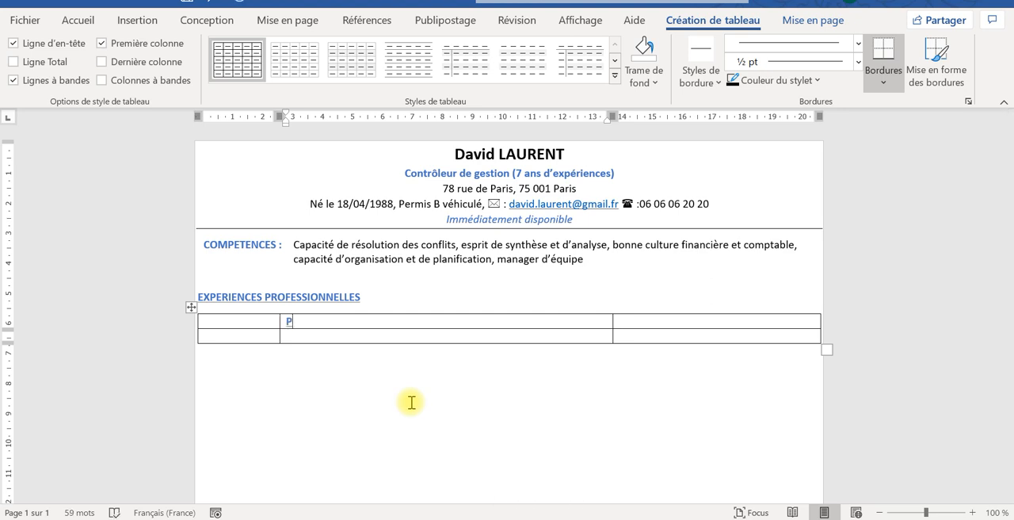
{"action": "type", "text": "E"}
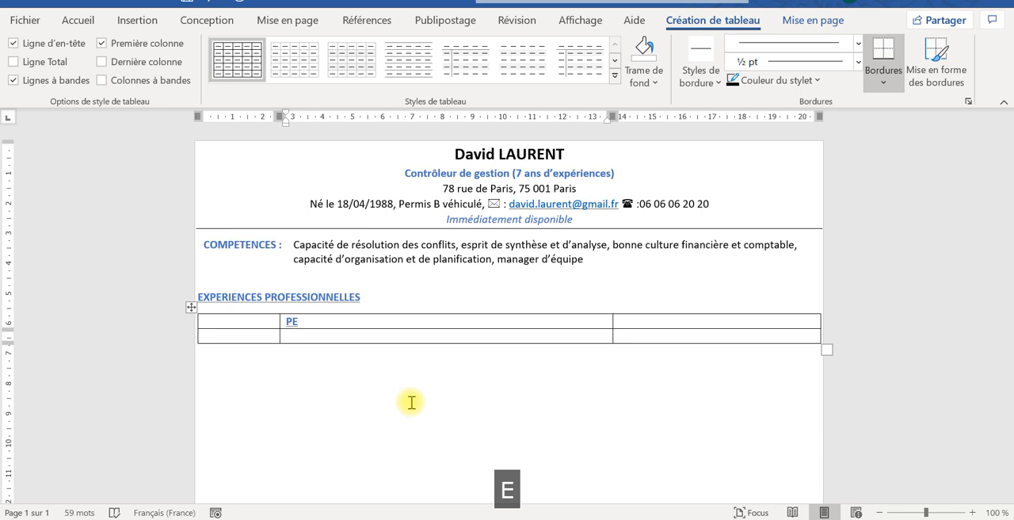
{"action": "type", "text": "UGEO"}
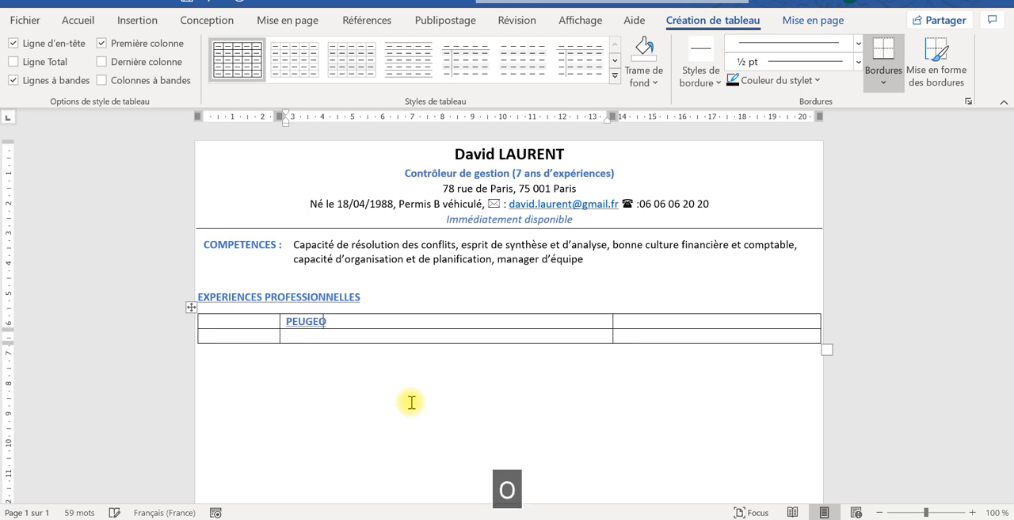
{"action": "type", "text": "T"}
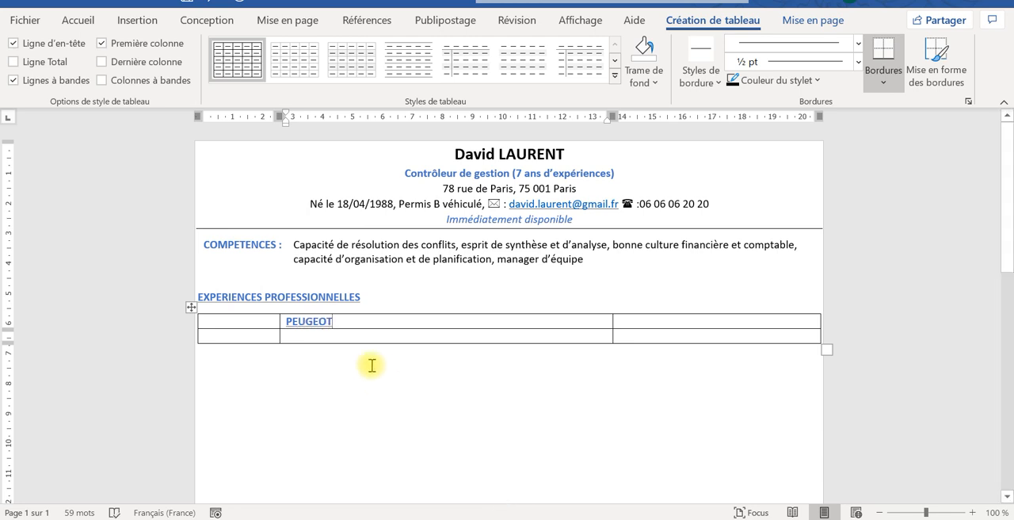
- Change the font colour of "PEUGEOT" to red and remove its underline
{"action": "left_click_drag", "start_coordinate": [331, 256], "coordinate": [299, 258]}
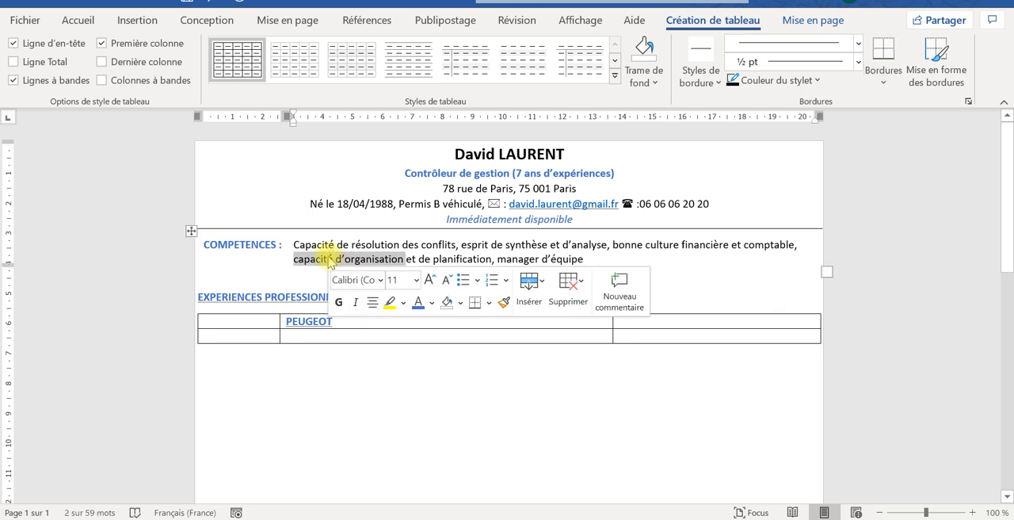
{"action": "left_click", "coordinate": [310, 321]}
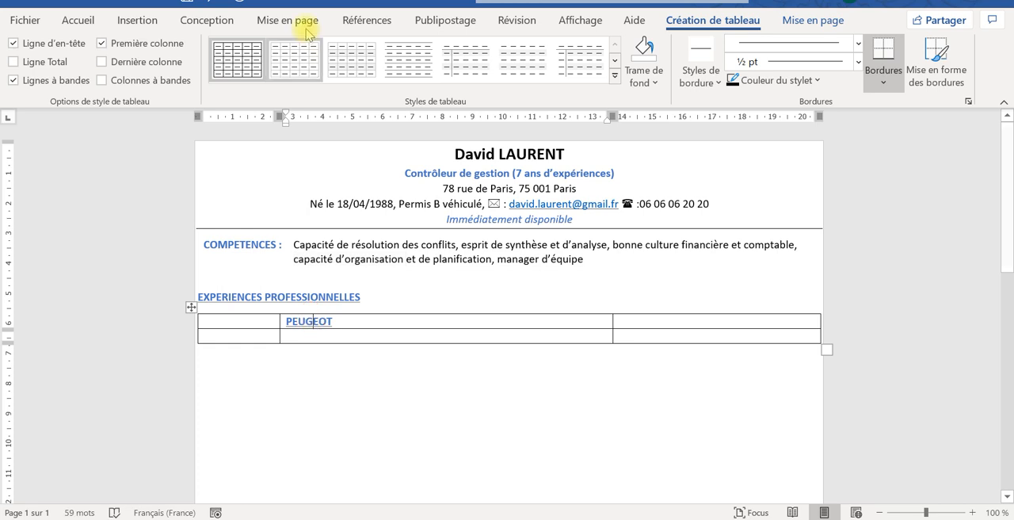
{"action": "left_click", "coordinate": [331, 321]}
{"action": "double_click", "coordinate": [287, 322]}
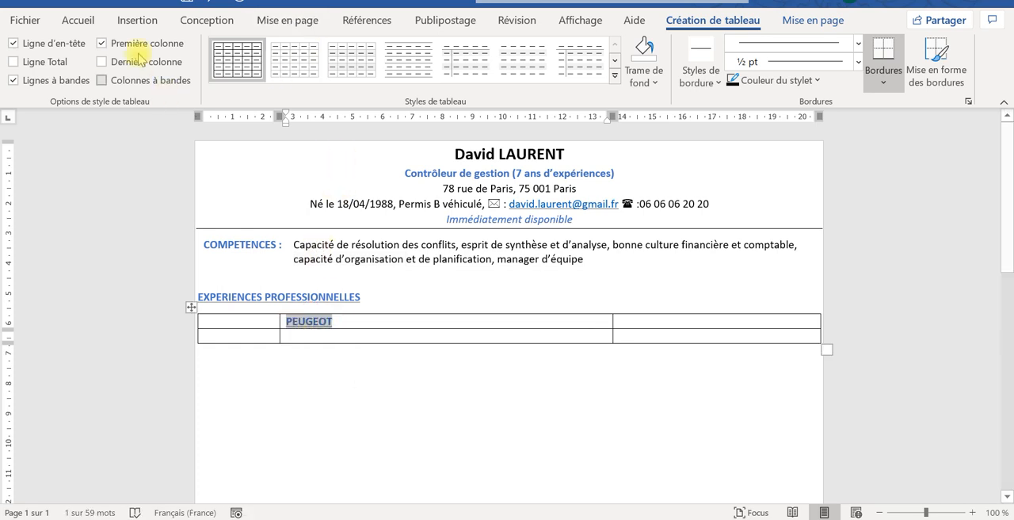
{"action": "left_click", "coordinate": [35, 26]}
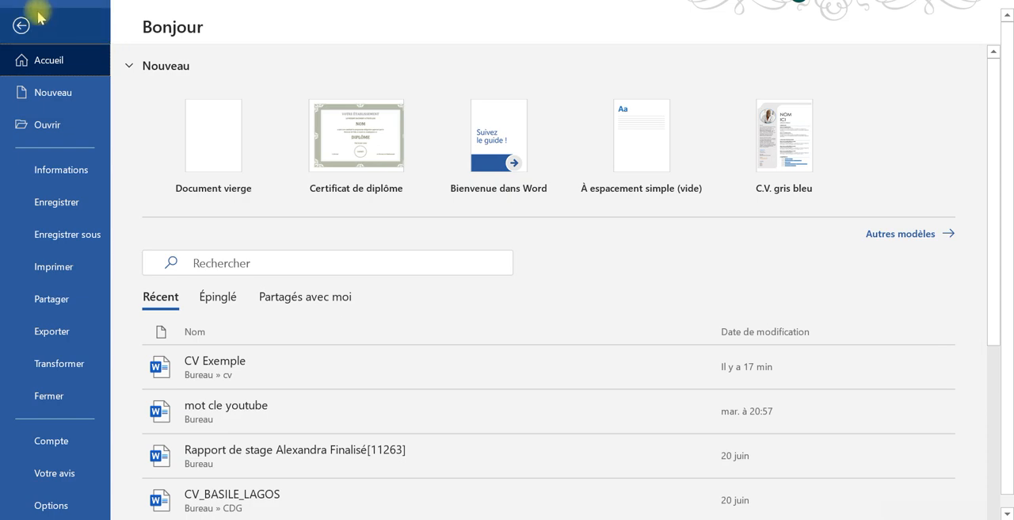
{"action": "left_click", "coordinate": [21, 25]}
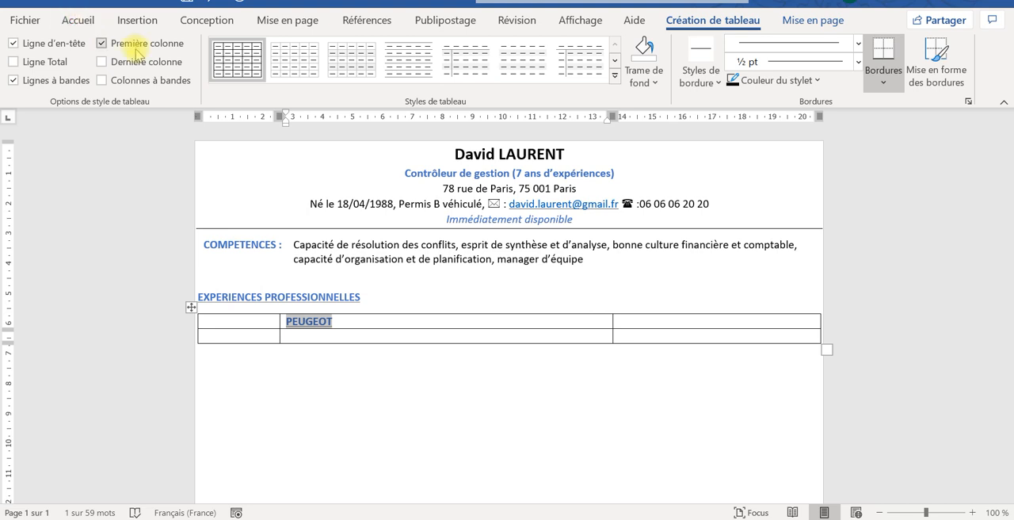
{"action": "left_click", "coordinate": [80, 20]}
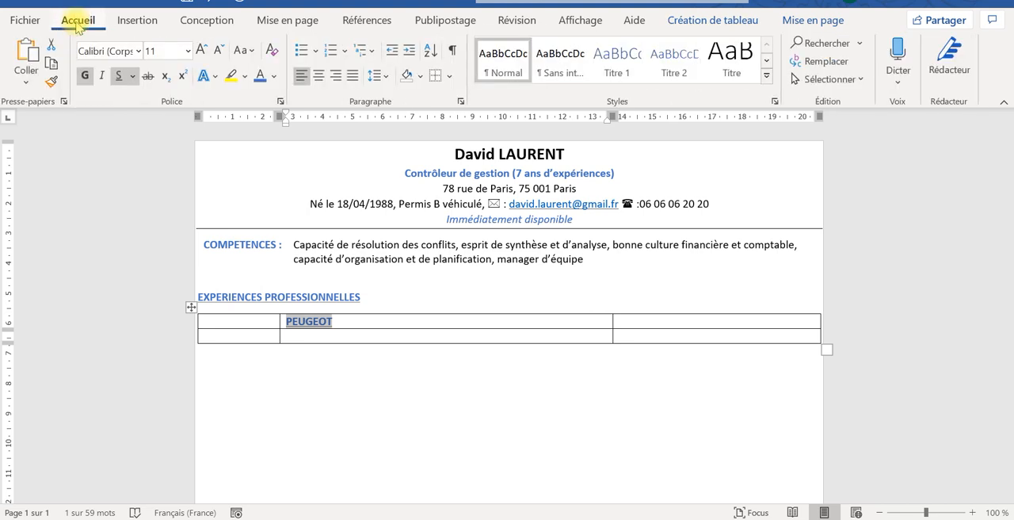
{"action": "left_click", "coordinate": [274, 75]}
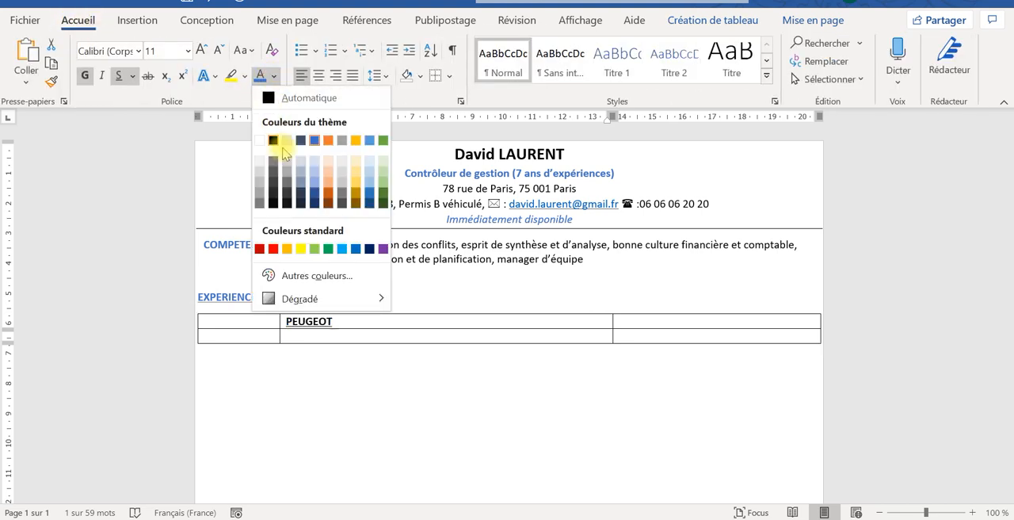
{"action": "left_click", "coordinate": [273, 249]}
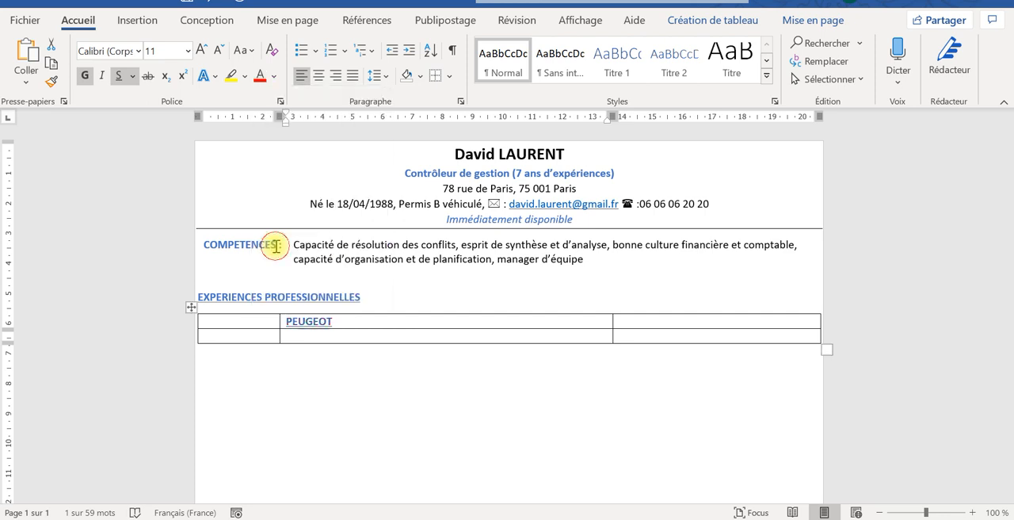
{"action": "left_click", "coordinate": [119, 75]}
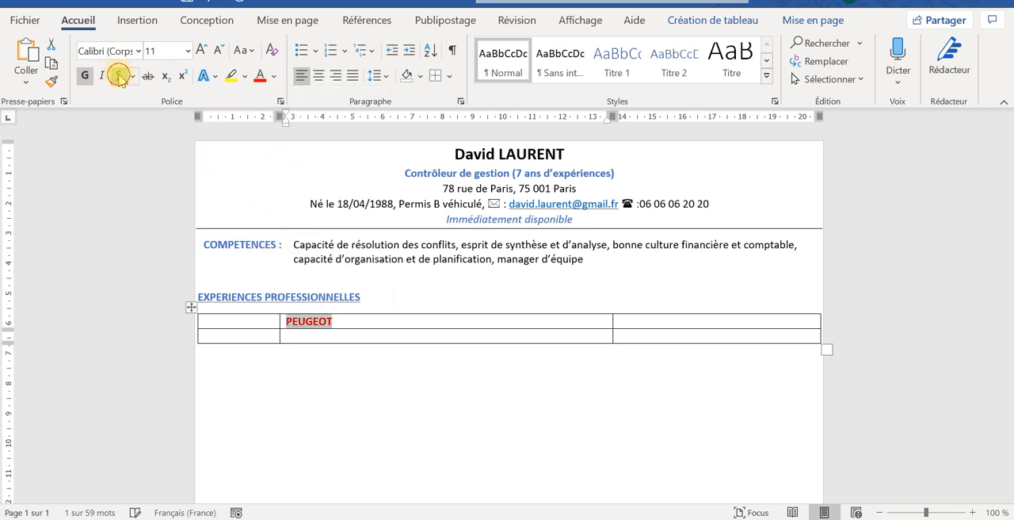
- Extend the company name to "PEUGEOT SA" and add the period "04/01/2017 - encours" on the line below it in the same cell
{"action": "left_click", "coordinate": [350, 320]}
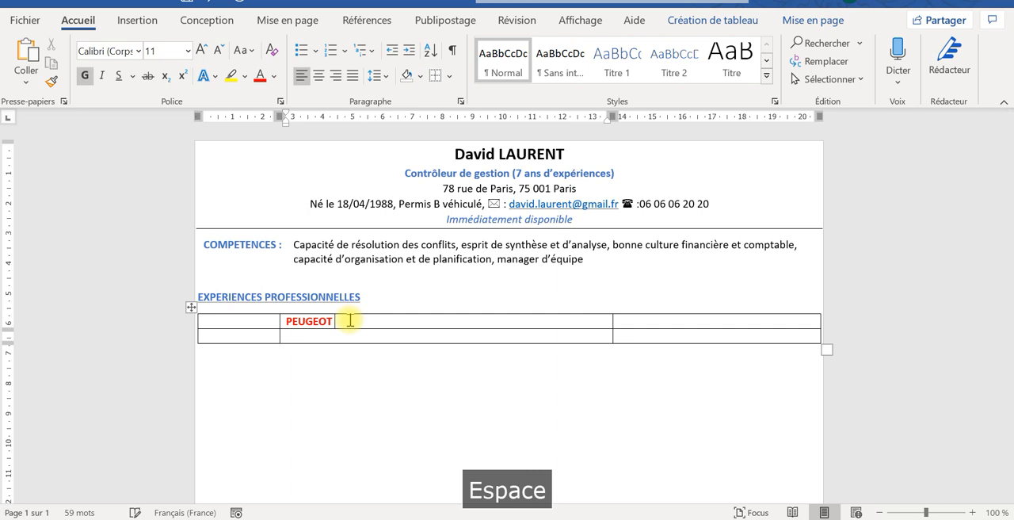
{"action": "type", "text": "SA"}
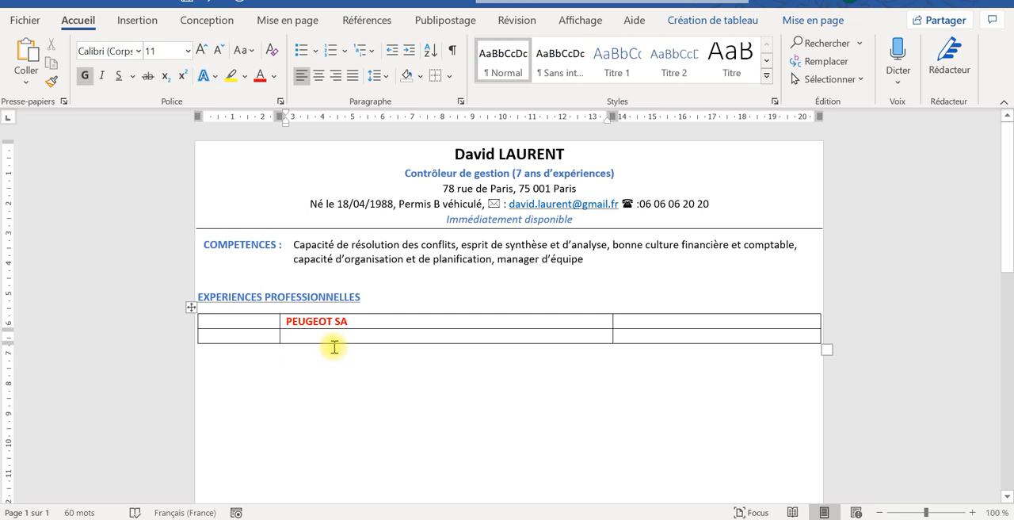
{"action": "key", "text": "Return"}
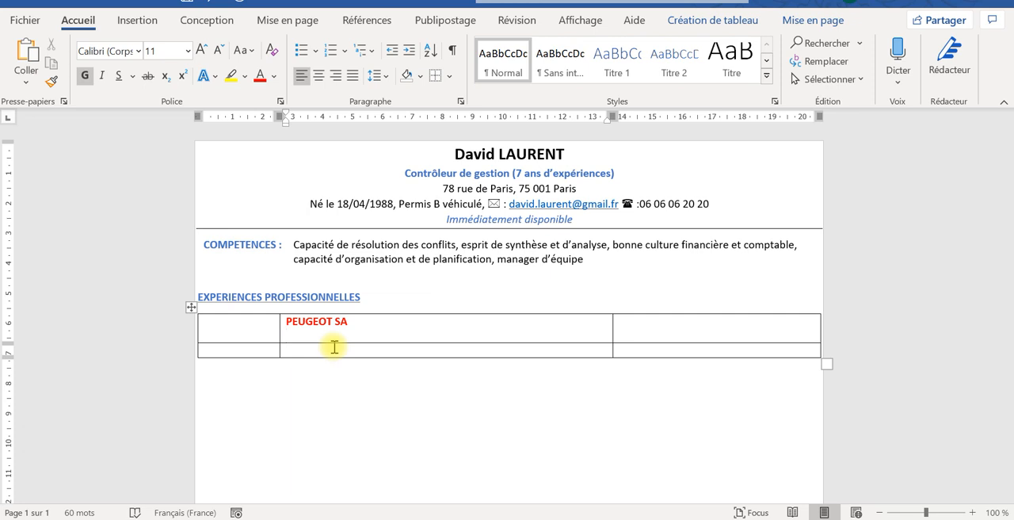
{"action": "key", "text": "Caps_Lock"}
{"action": "key", "text": "Caps_Lock"}
{"action": "type", "text": "0"}
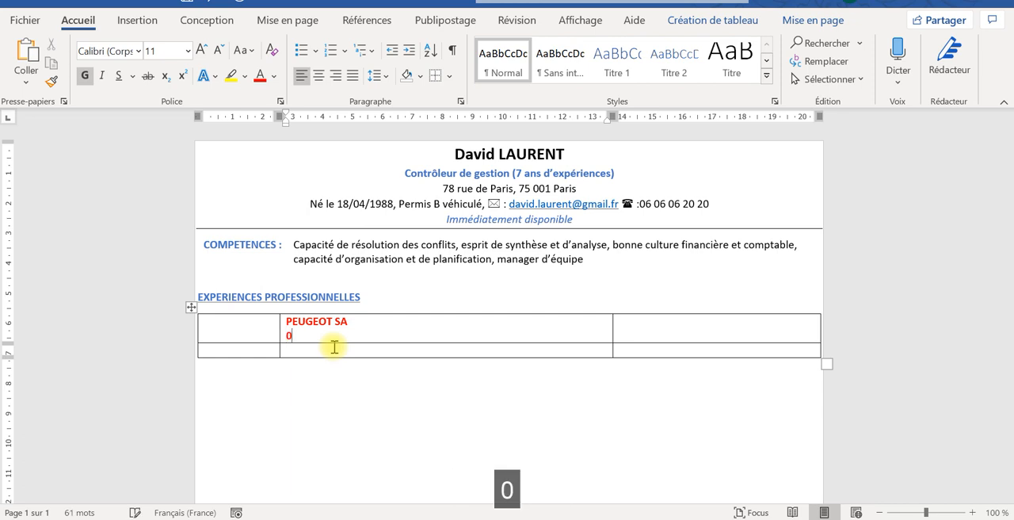
{"action": "type", "text": "4/"}
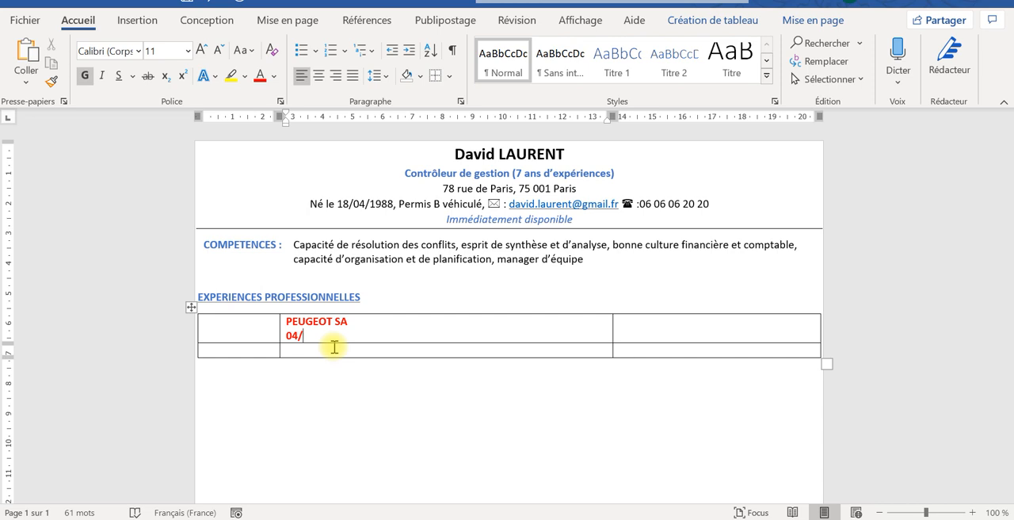
{"action": "type", "text": "01/2016"}
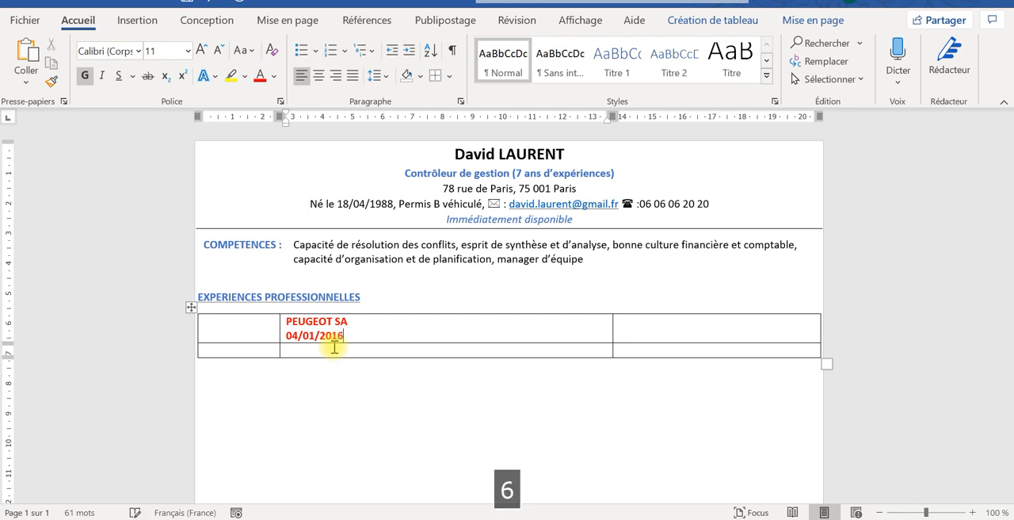
{"action": "key", "text": "BackSpace"}
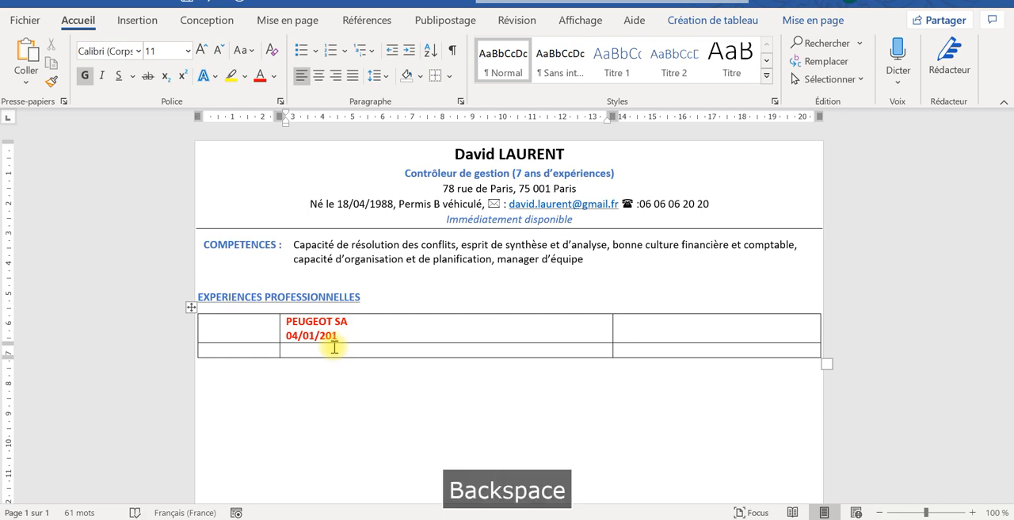
{"action": "type", "text": "7"}
{"action": "key", "text": "Caps_Lock"}
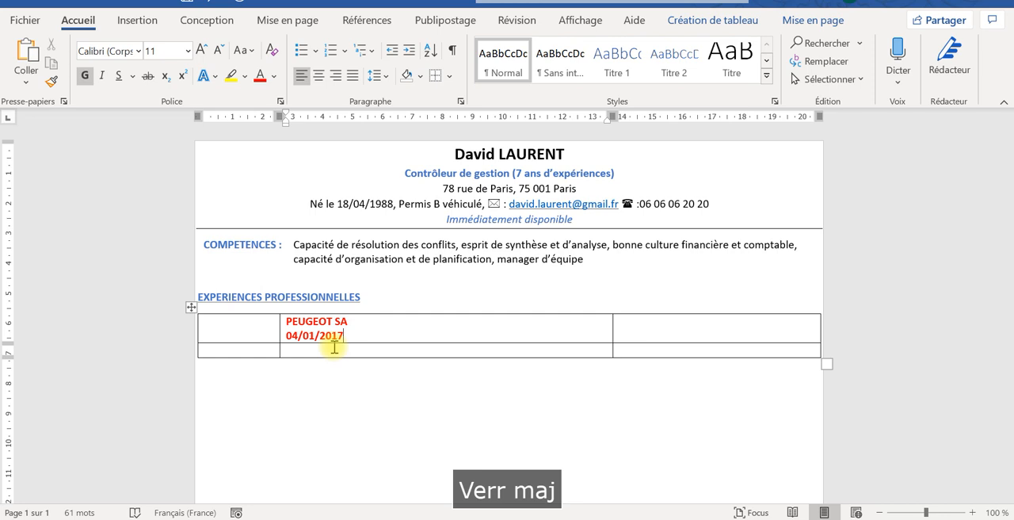
{"action": "type", "text": "- "}
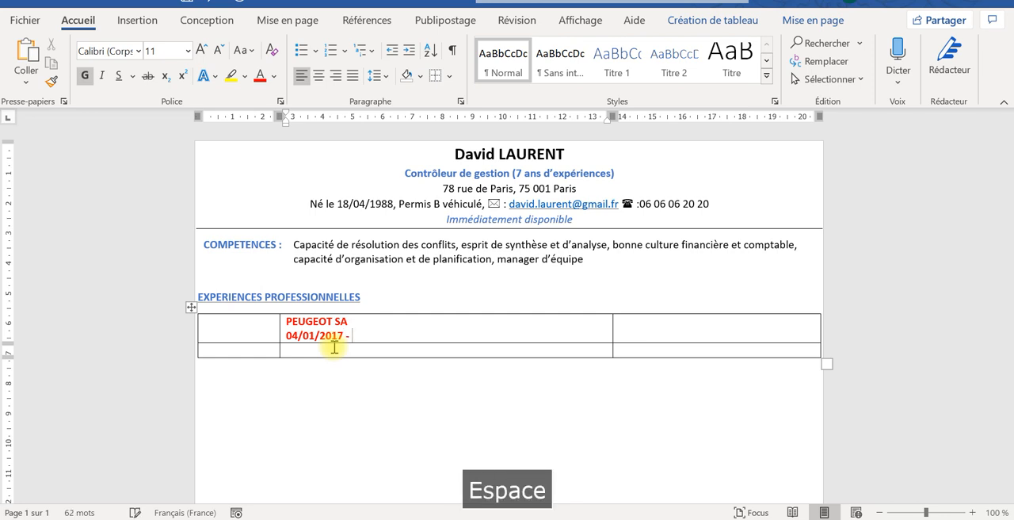
{"action": "type", "text": "encours"}
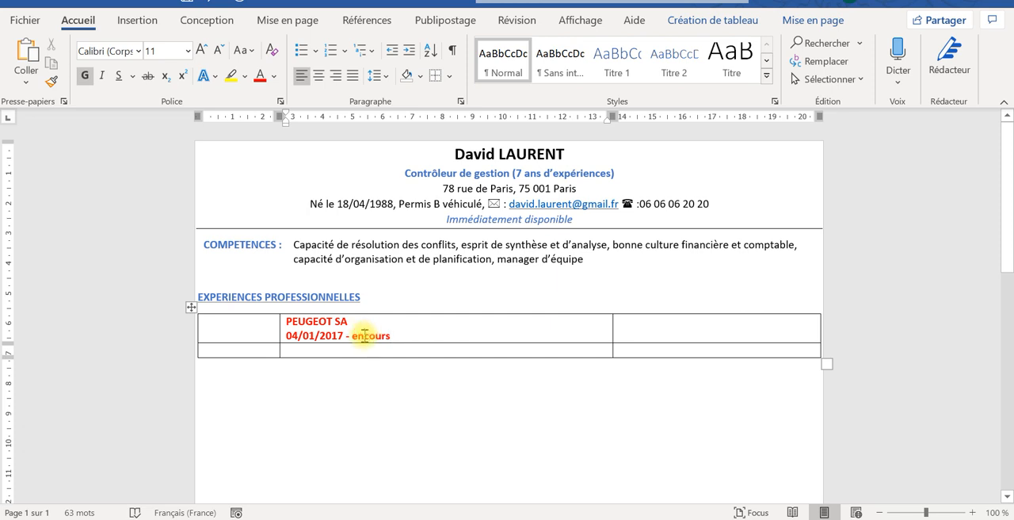
- Remove the bold from the employment period line under "PEUGEOT SA" and set its font colour to black
{"action": "left_click_drag", "start_coordinate": [396, 336], "coordinate": [299, 342]}
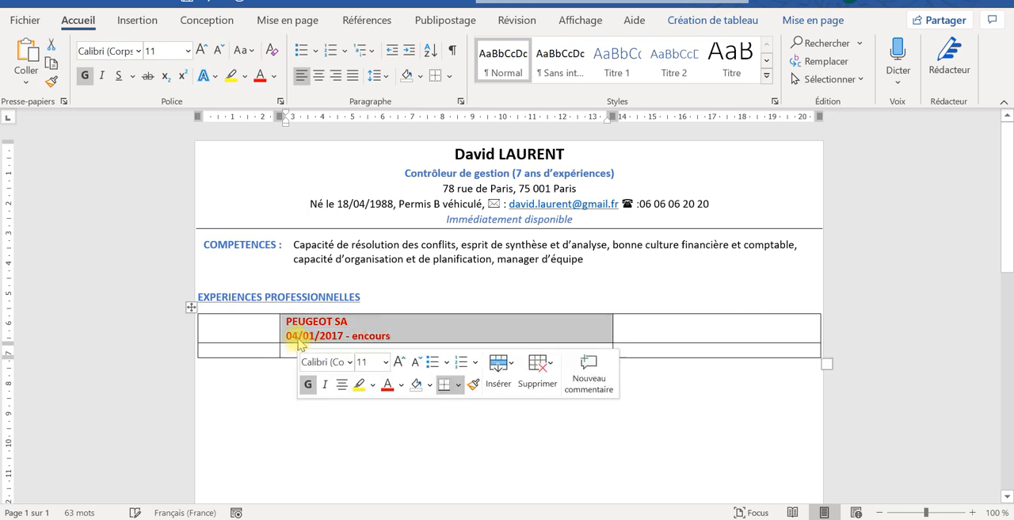
{"action": "left_click_drag", "start_coordinate": [390, 336], "coordinate": [286, 336]}
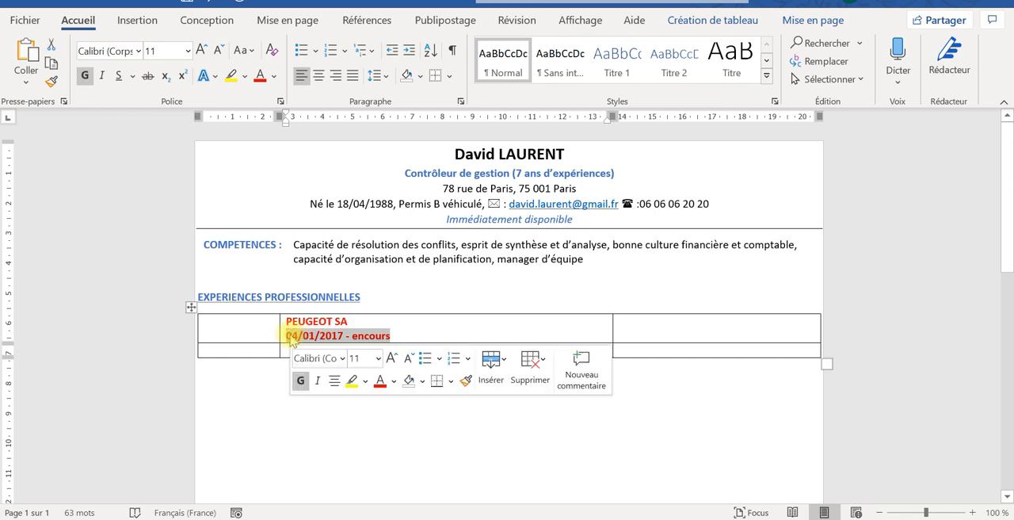
{"action": "left_click", "coordinate": [85, 77]}
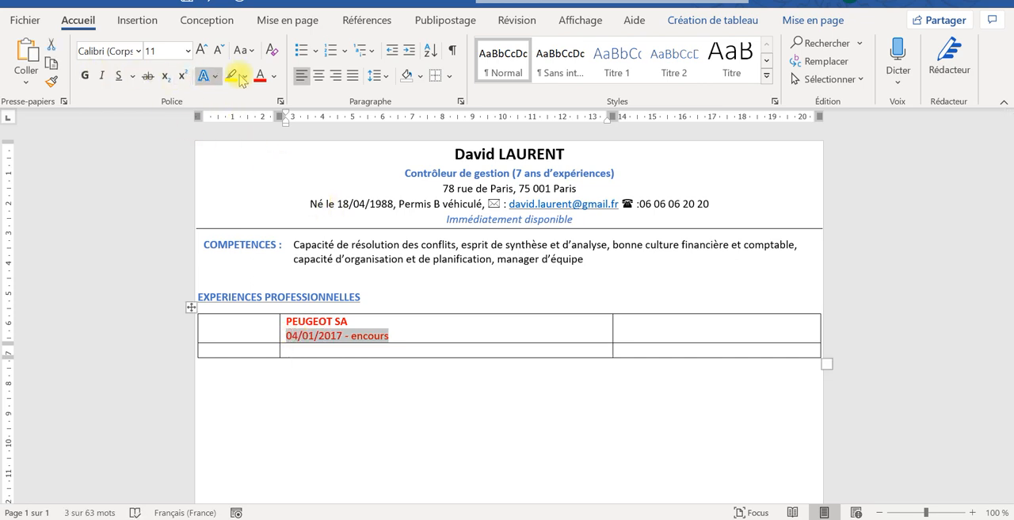
{"action": "left_click", "coordinate": [274, 76]}
{"action": "left_click", "coordinate": [273, 140]}
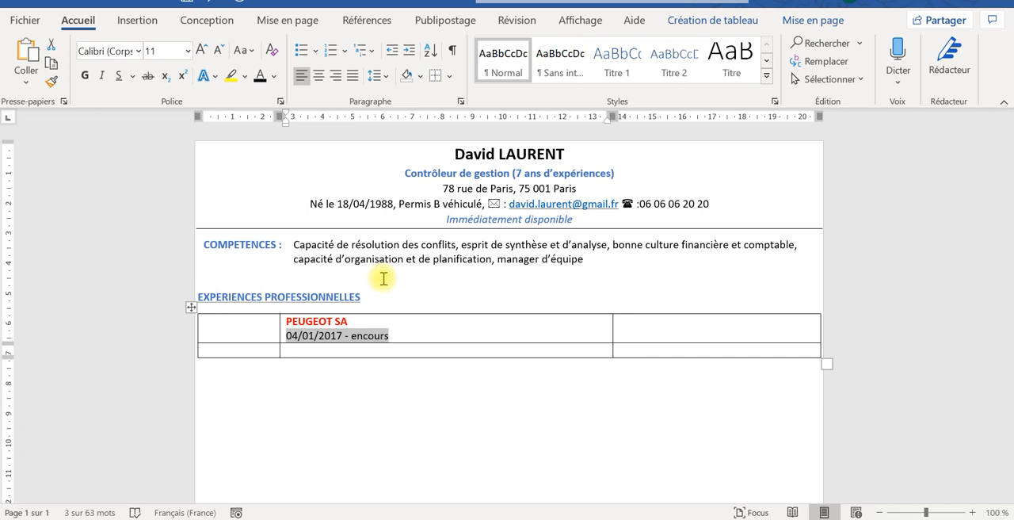
- Add a new line with the label "Environnement technique :" below the employment period in the PEUGEOT SA cell
{"action": "left_click", "coordinate": [391, 335]}
{"action": "key", "text": "Return"}
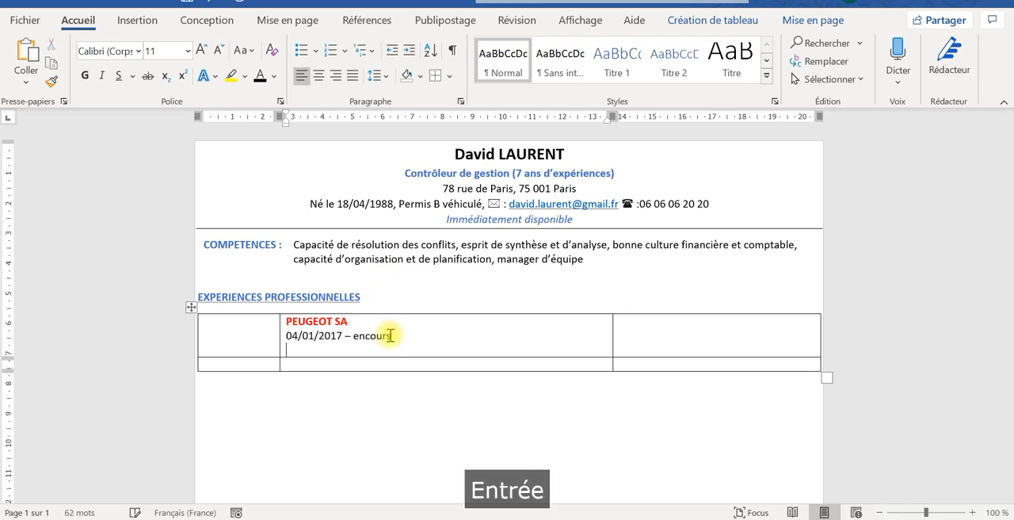
{"action": "type", "text": "E"}
{"action": "key", "text": "Caps_Lock"}
{"action": "type", "text": "n"}
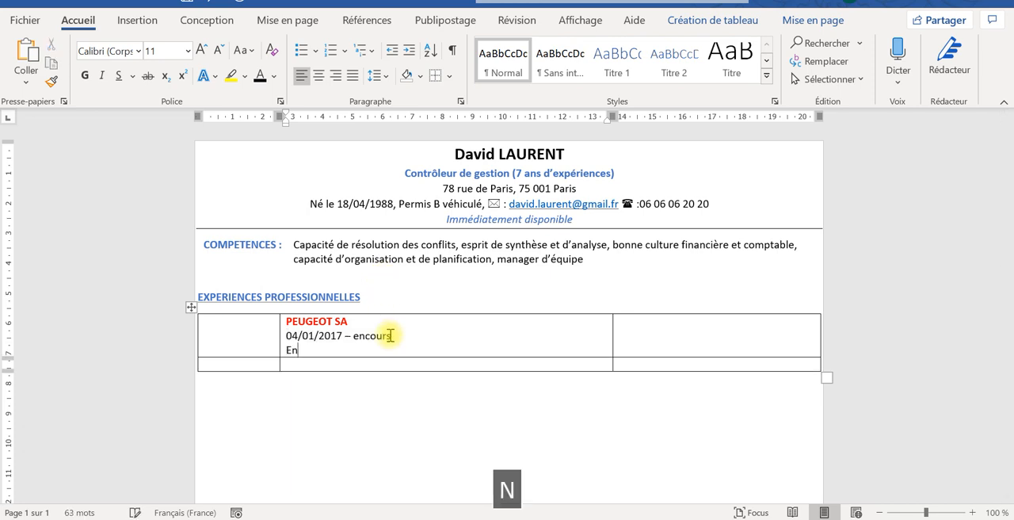
{"action": "type", "text": "vironnement te"}
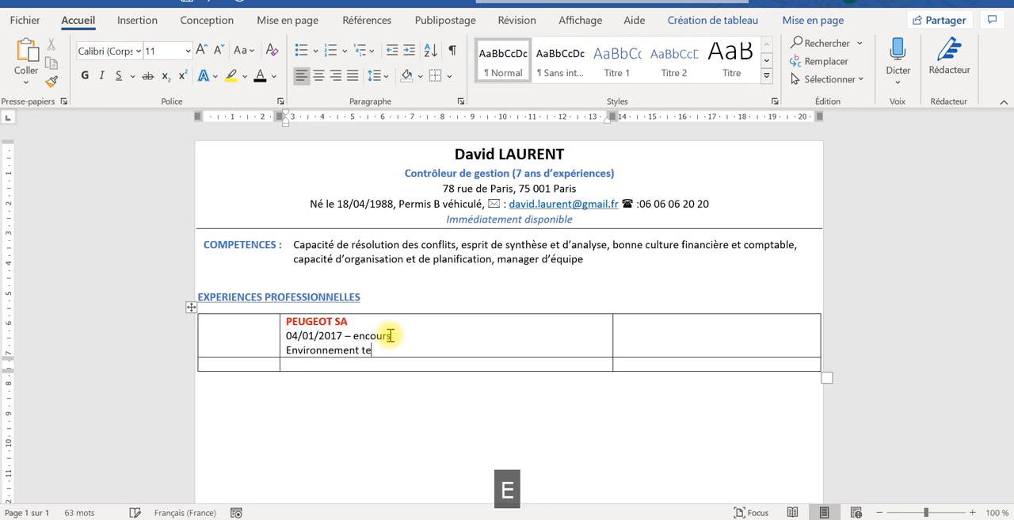
{"action": "type", "text": "chnique"}
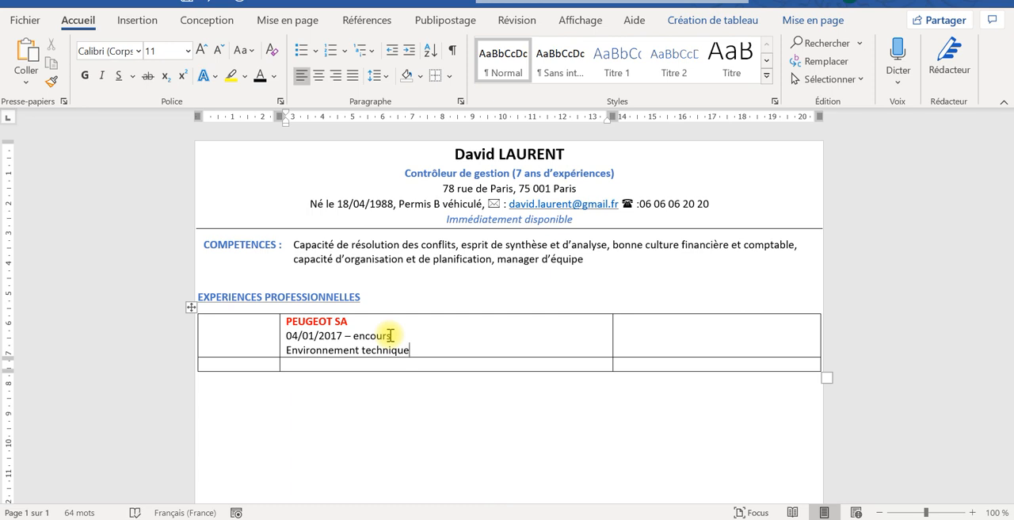
{"action": "type", "text": " :"}
- List the tools "SAP, Excel, Access" after the "Environnement technique :" label
{"action": "key", "text": "Caps_Lock"}
{"action": "type", "text": "SA"}
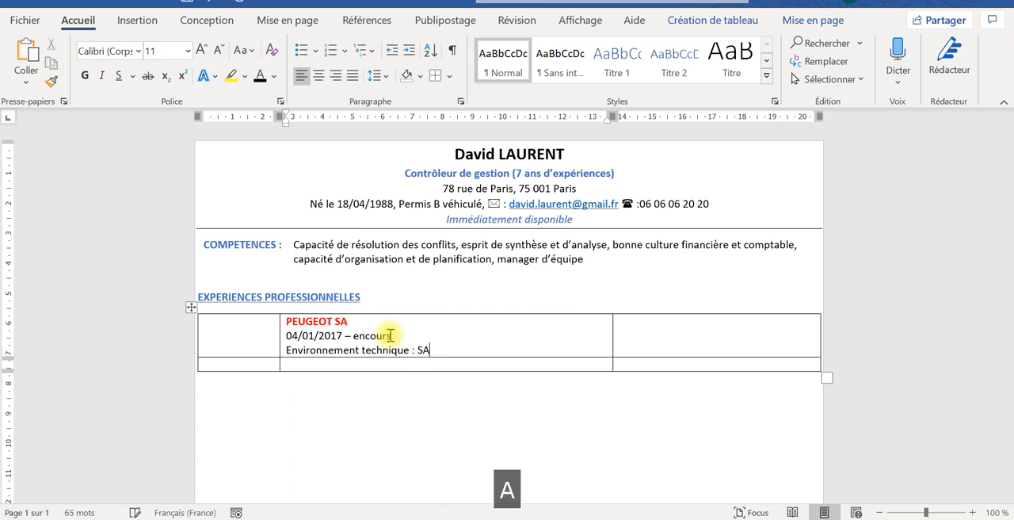
{"action": "type", "text": "P"}
{"action": "key", "text": "Caps_Lock"}
{"action": "type", "text": ", Excel"}
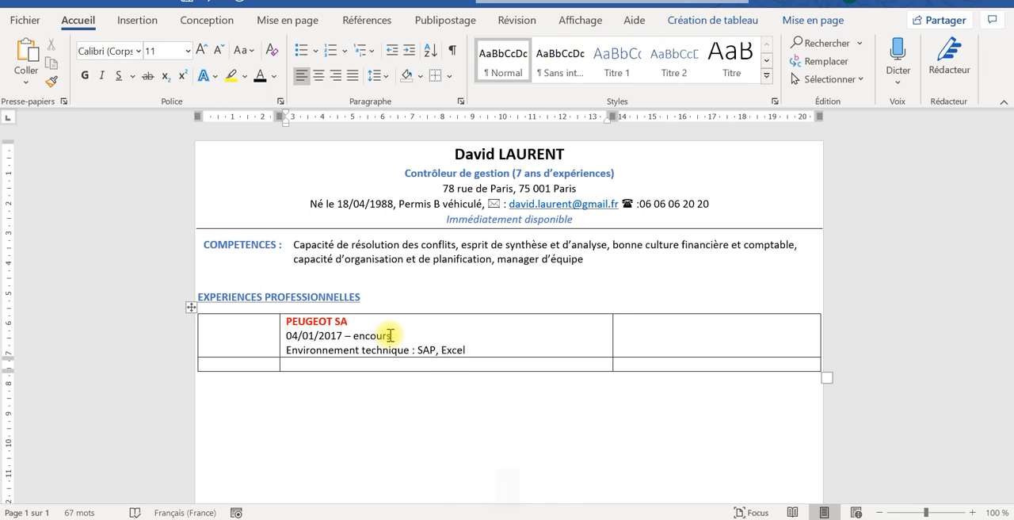
{"action": "type", "text": ","}
{"action": "key", "text": "Caps_Lock"}
{"action": "type", "text": "A"}
{"action": "key", "text": "Caps_Lock"}
{"action": "type", "text": "c"}
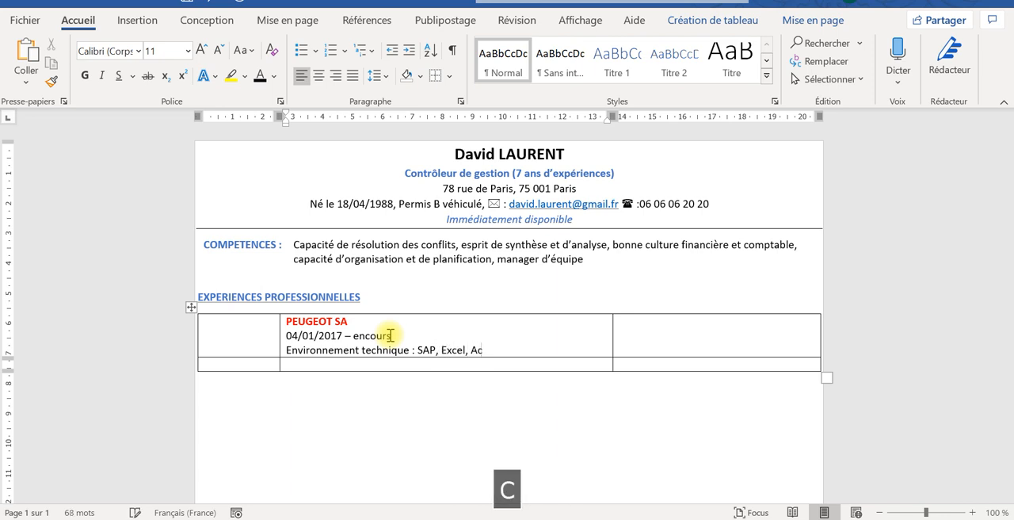
{"action": "type", "text": "cess"}
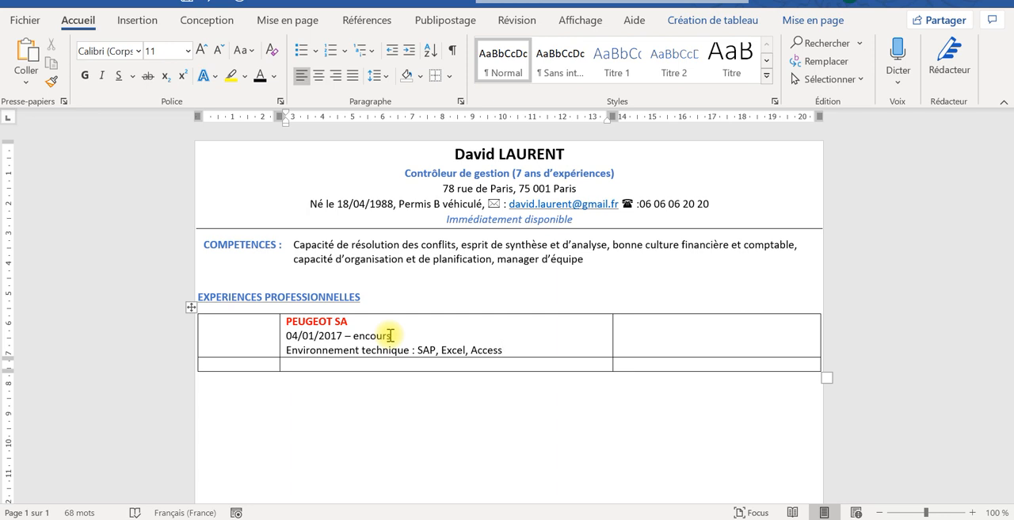
- Start the task text with "P" in the empty middle cell below the PEUGEOT SA cell
{"action": "left_click", "coordinate": [349, 361]}
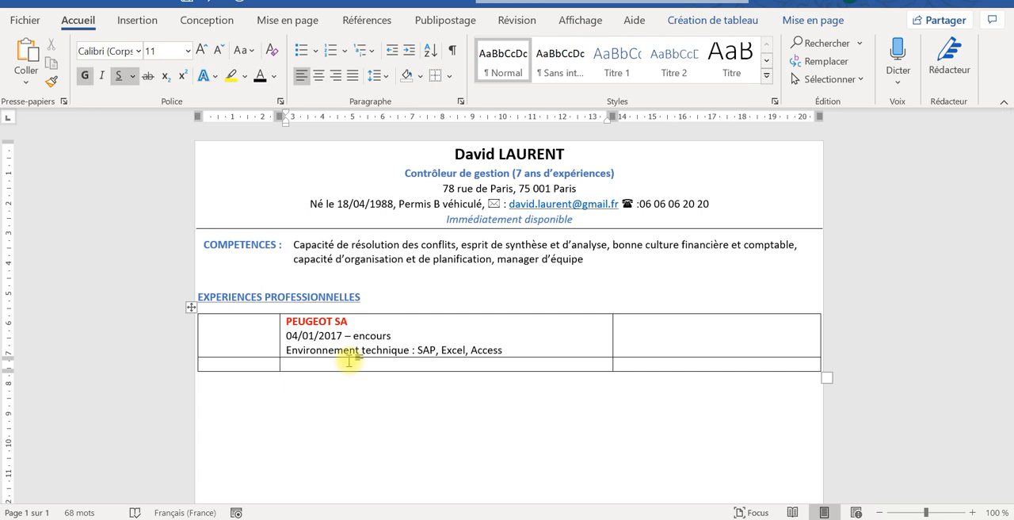
{"action": "type", "text": "P"}
{"action": "key", "text": "Caps_Lock"}
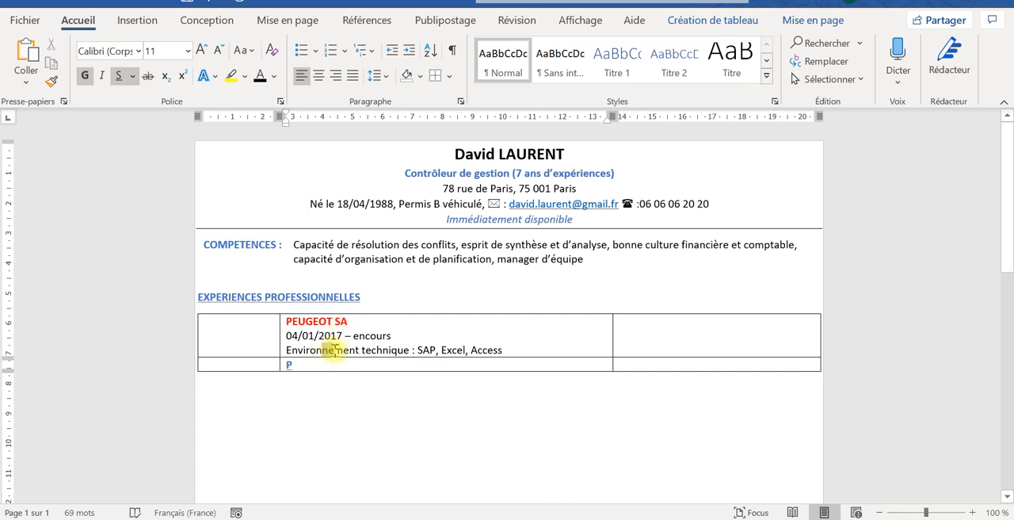
{"action": "left_click_drag", "start_coordinate": [334, 351], "coordinate": [322, 351]}
{"action": "left_click", "coordinate": [52, 81]}
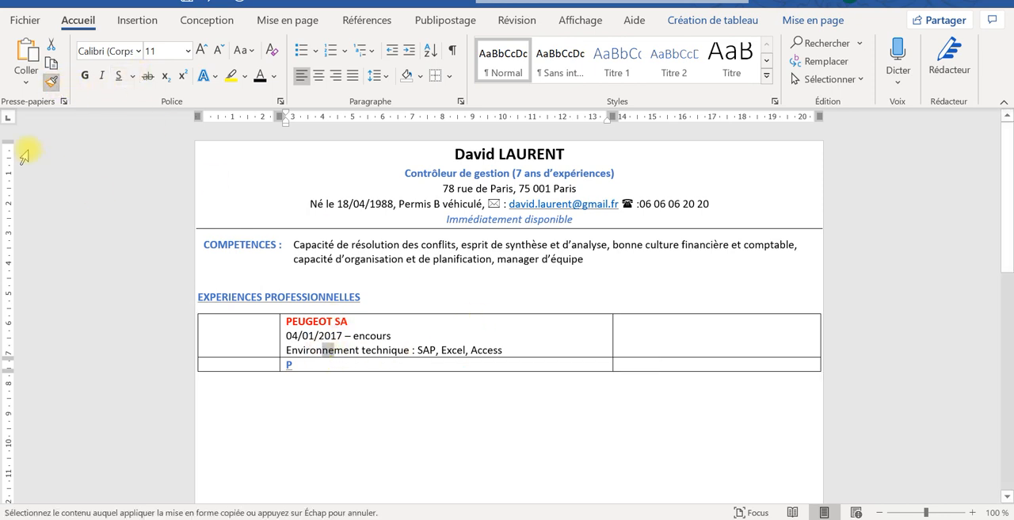
{"action": "left_click", "coordinate": [52, 80]}
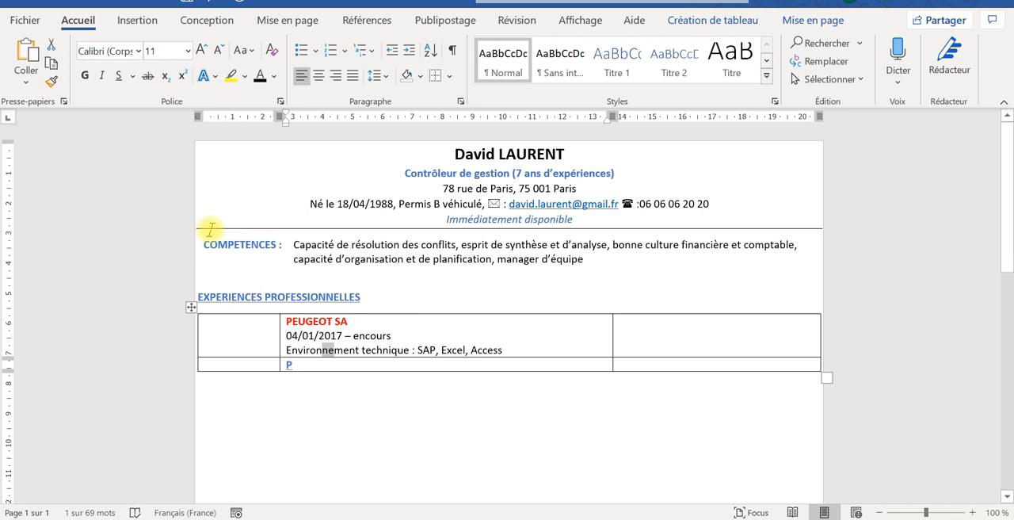
{"action": "left_click", "coordinate": [292, 346]}
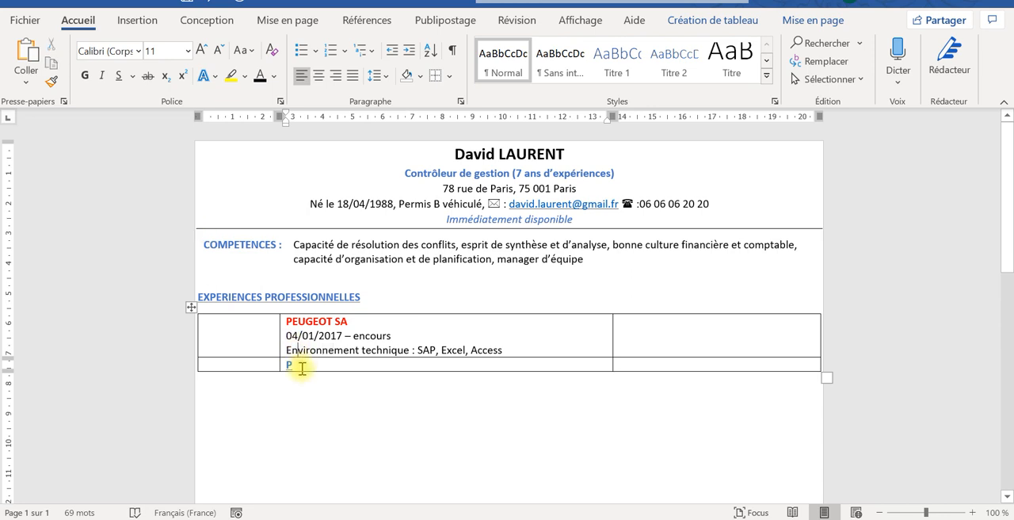
- Copy the plain formatting of the "Environnement technique" line onto the "P" in the cell below with Format Painter
{"action": "left_click_drag", "start_coordinate": [317, 349], "coordinate": [362, 355]}
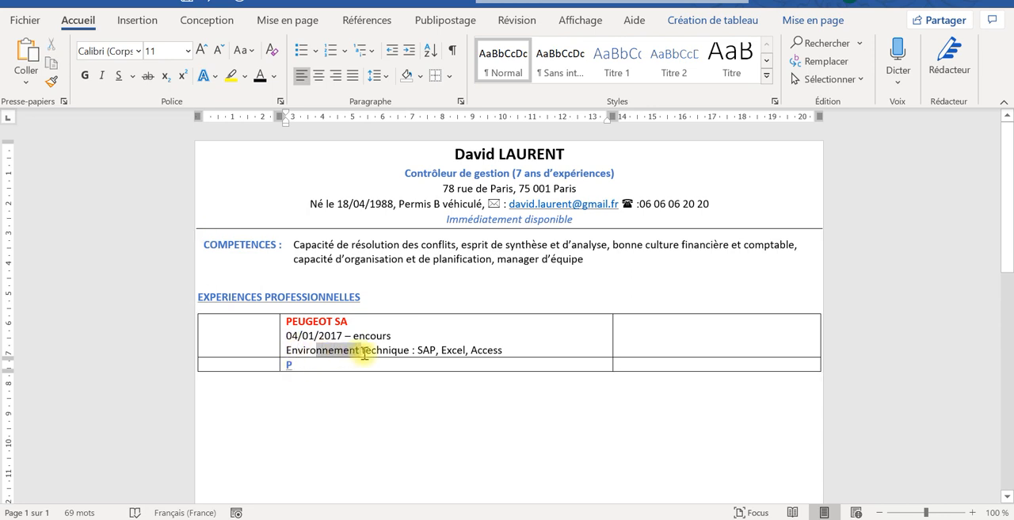
{"action": "left_click", "coordinate": [52, 82]}
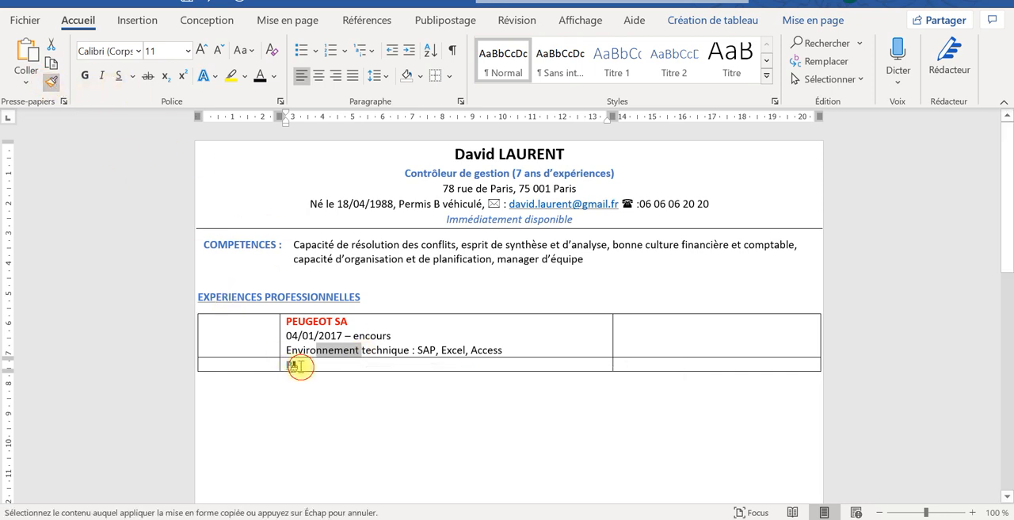
{"action": "mouse_move", "coordinate": [287, 366]}
{"action": "left_mouse_down"}
{"action": "mouse_move", "coordinate": [272, 364]}
{"action": "mouse_move", "coordinate": [283, 366]}
{"action": "left_mouse_up"}
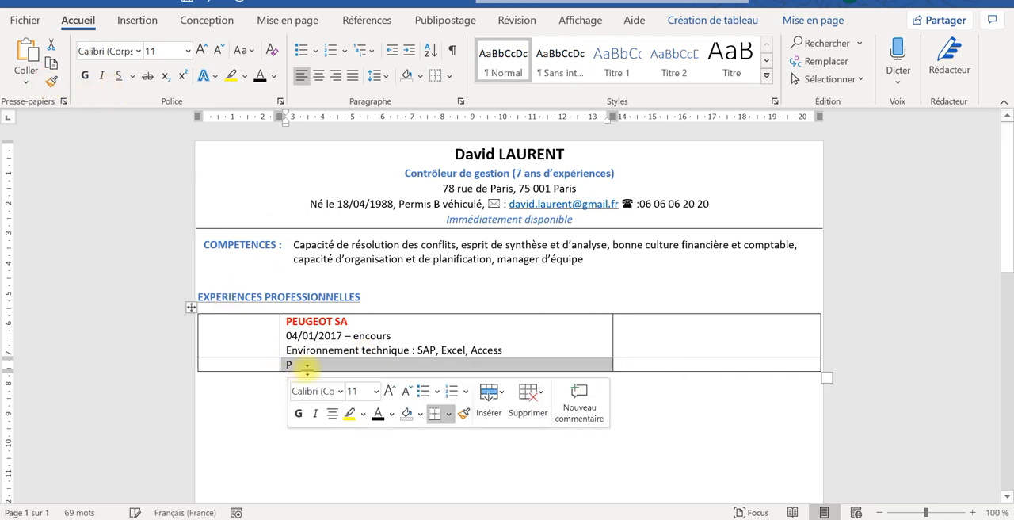
{"action": "left_click", "coordinate": [305, 366]}
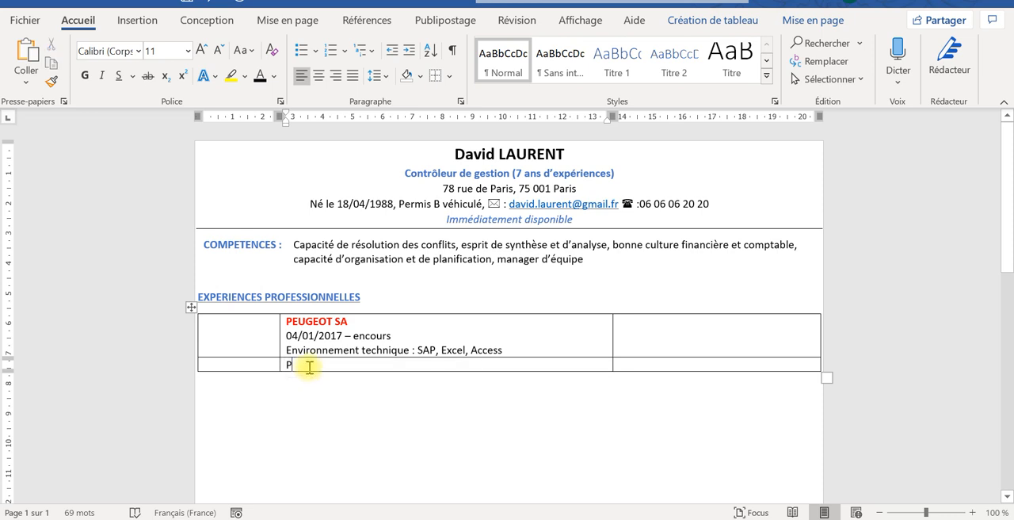
- Complete the first task in the cell below PEUGEOT SA as "Préparer du budget (ventes et couts)"
{"action": "type", "text": "Préparer "}
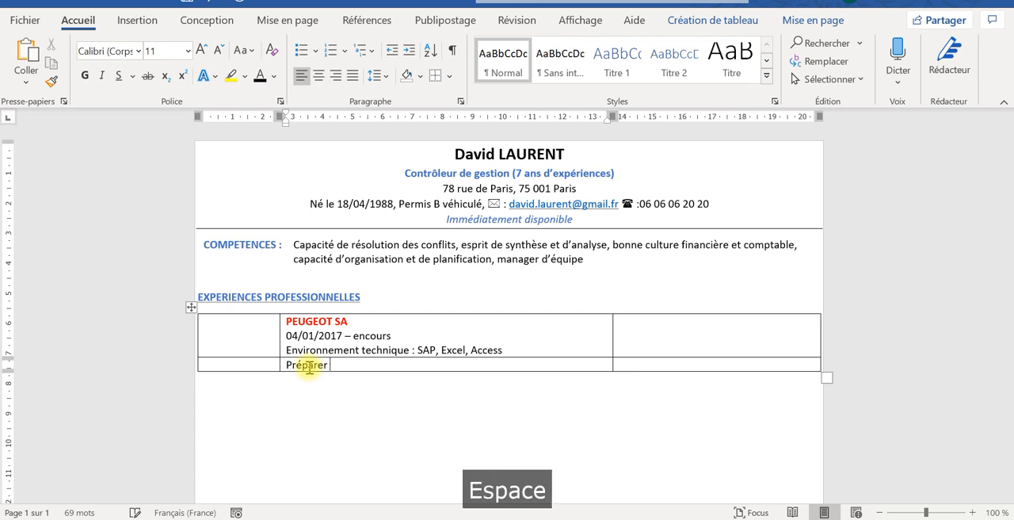
{"action": "type", "text": "du bud"}
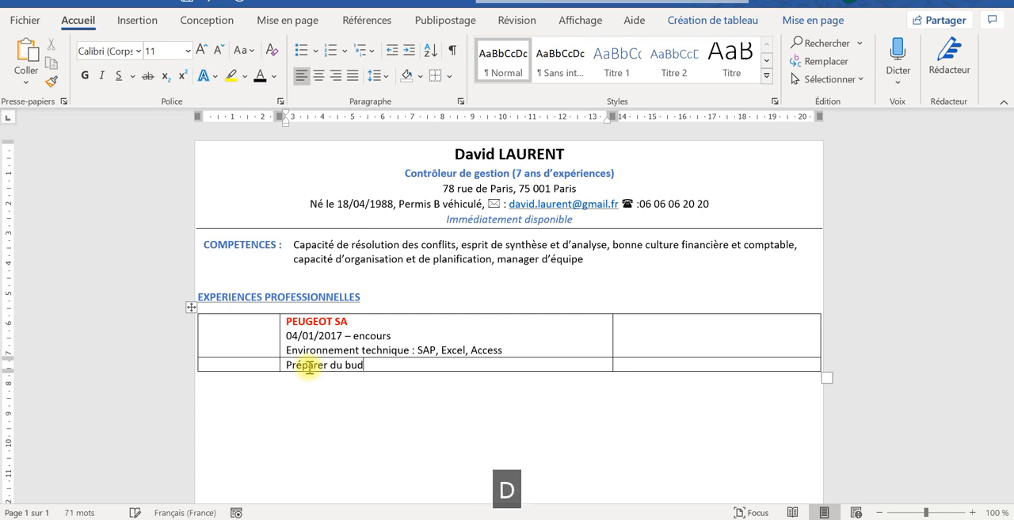
{"action": "type", "text": "get"}
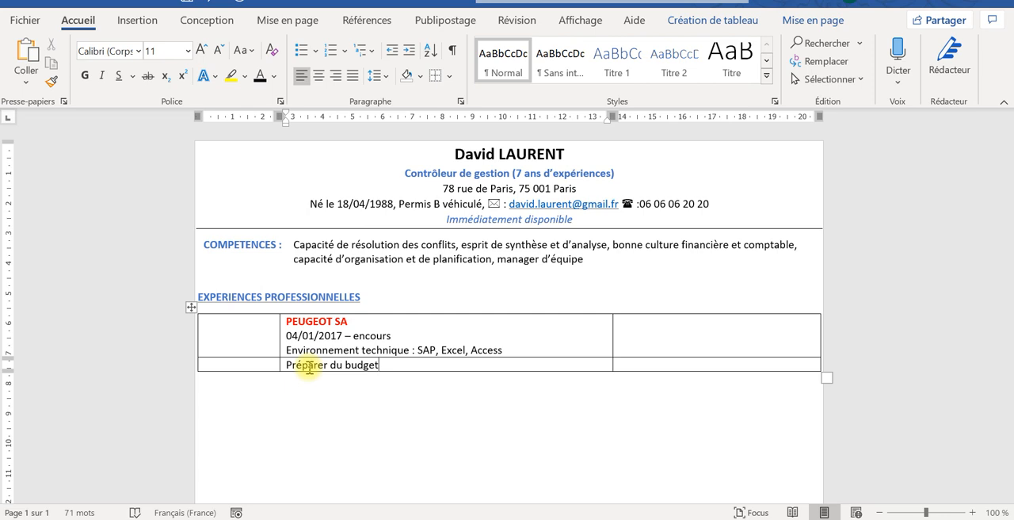
{"action": "type", "text": " (ventes"}
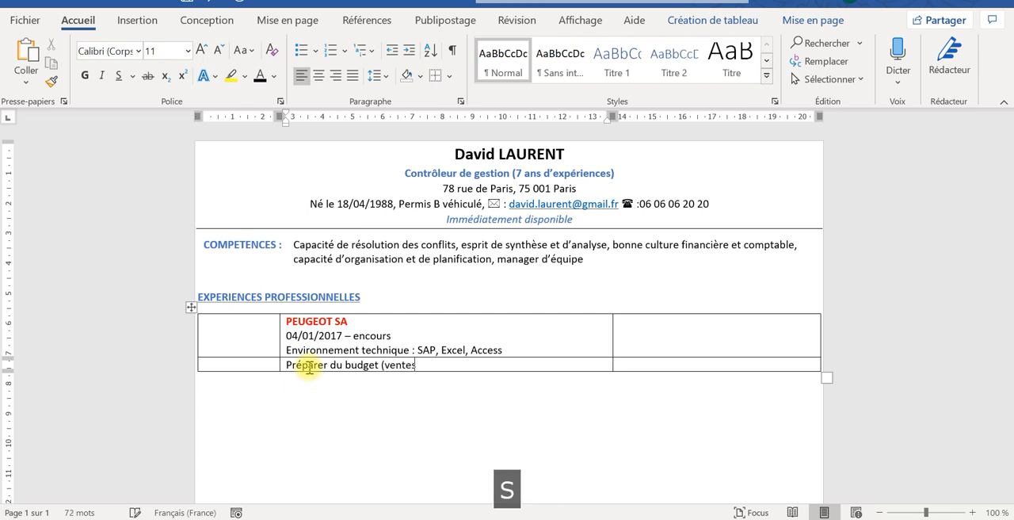
{"action": "type", "text": " et "}
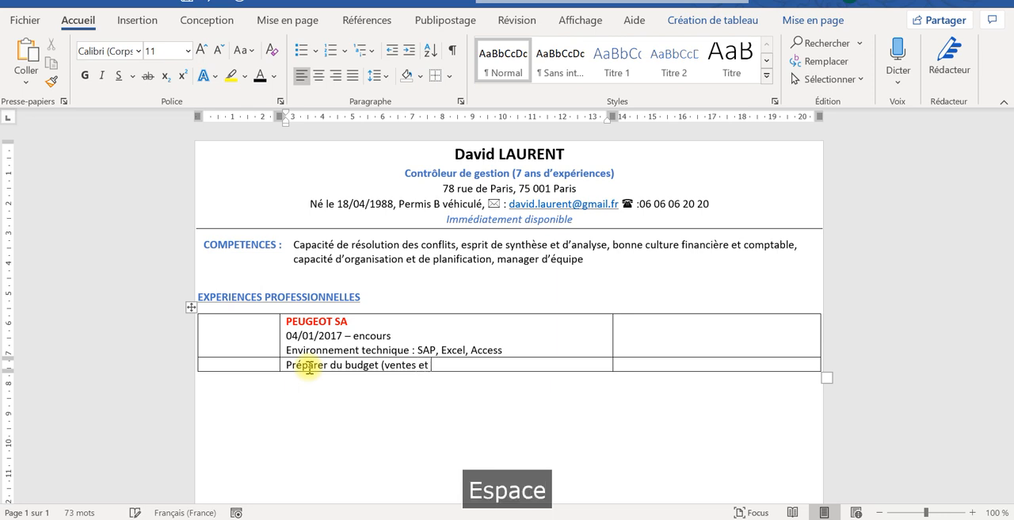
{"action": "type", "text": "cou"}
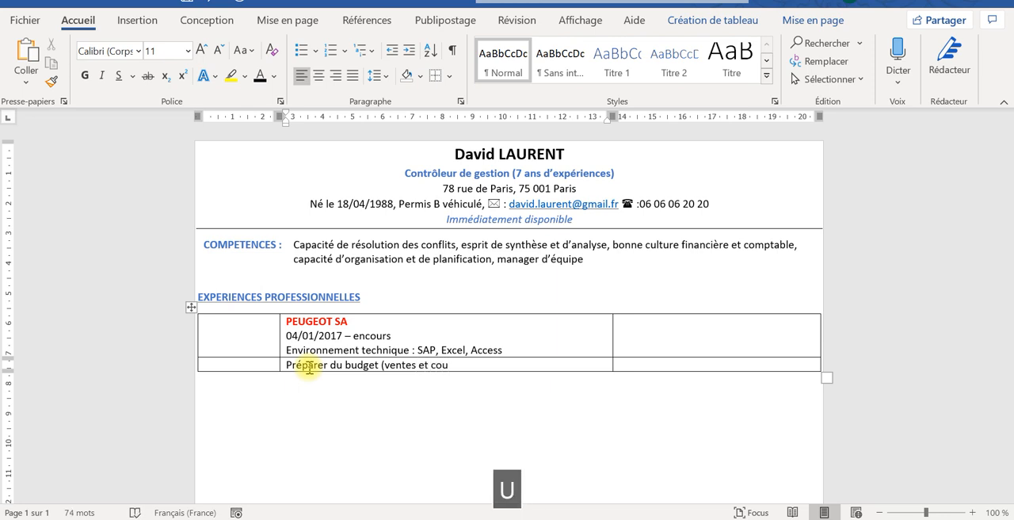
{"action": "type", "text": "ts)"}
- Add a second task line "Analyse des écarts et recommandations" below the budget task in the same cell
{"action": "key", "text": "Return"}
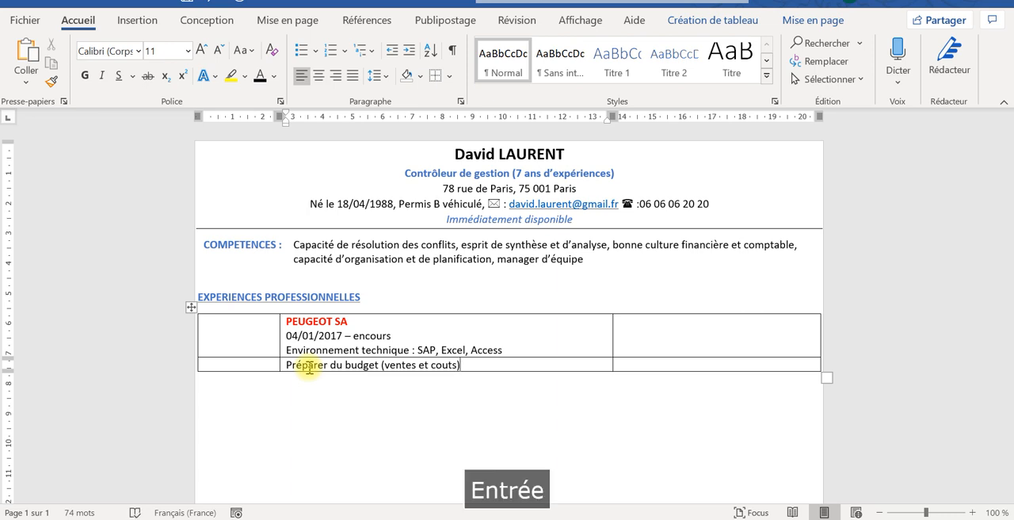
{"action": "key", "text": "Caps_Lock"}
{"action": "type", "text": "A"}
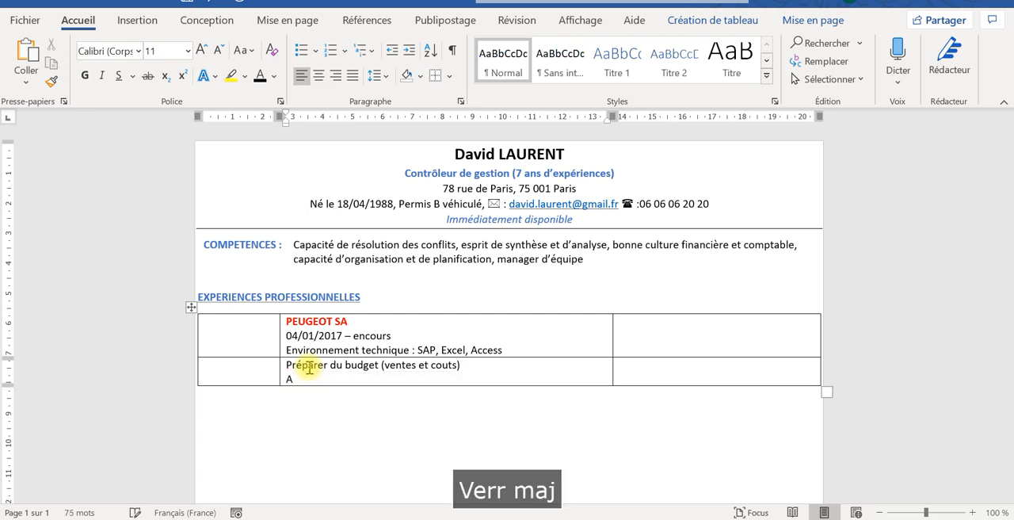
{"action": "type", "text": "nalyse de"}
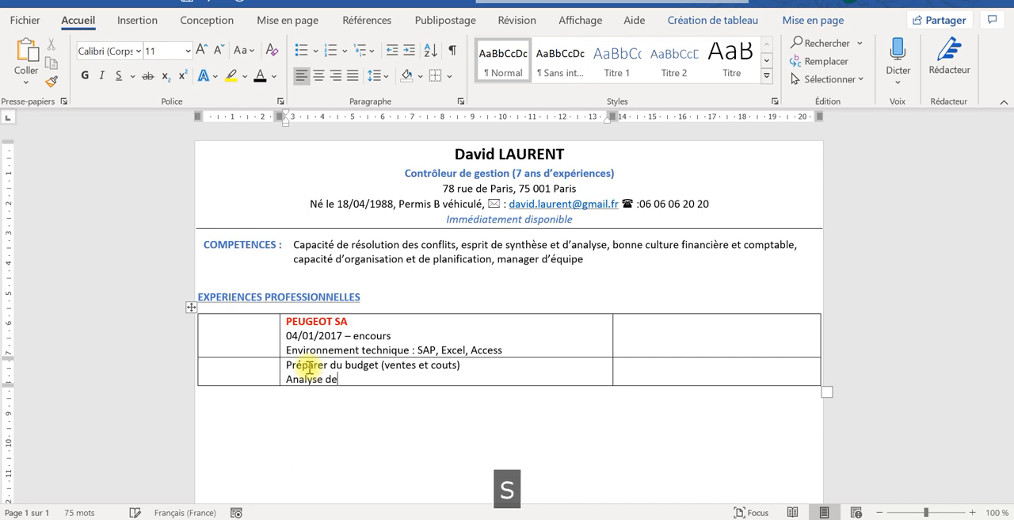
{"action": "type", "text": "s écarts"}
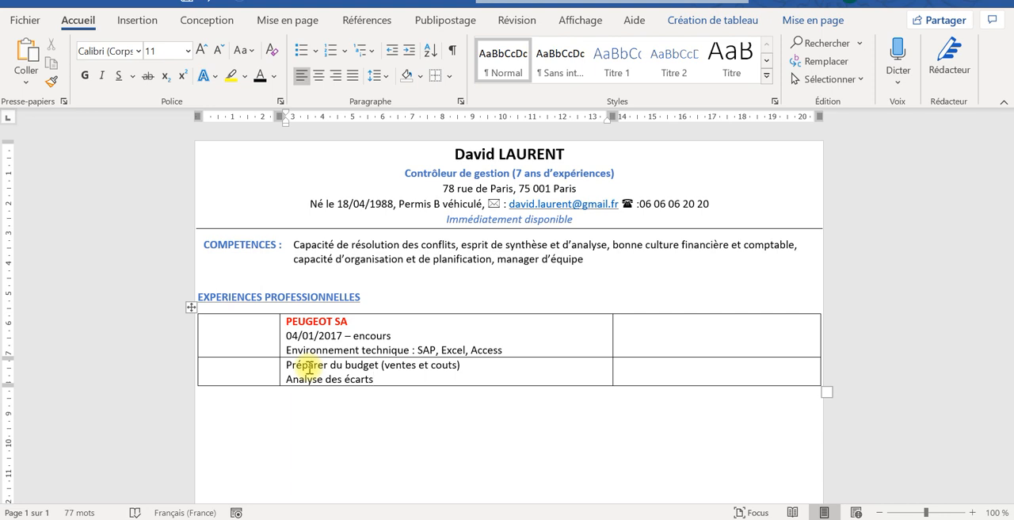
{"action": "type", "text": "t"}
{"action": "key", "text": "BackSpace"}
{"action": "key", "text": "BackSpace"}
{"action": "key", "text": "BackSpace"}
{"action": "key", "text": "BackSpace"}
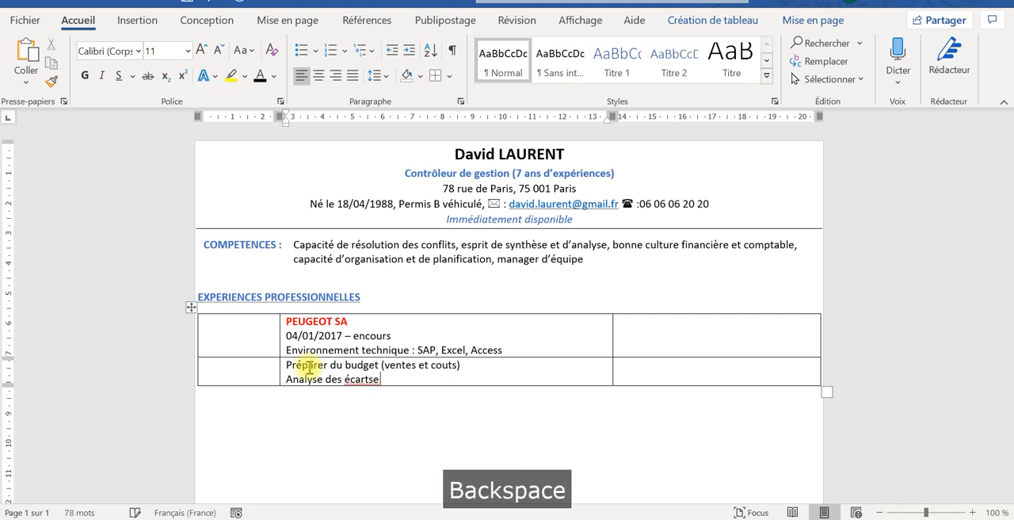
{"action": "type", "text": "ts e"}
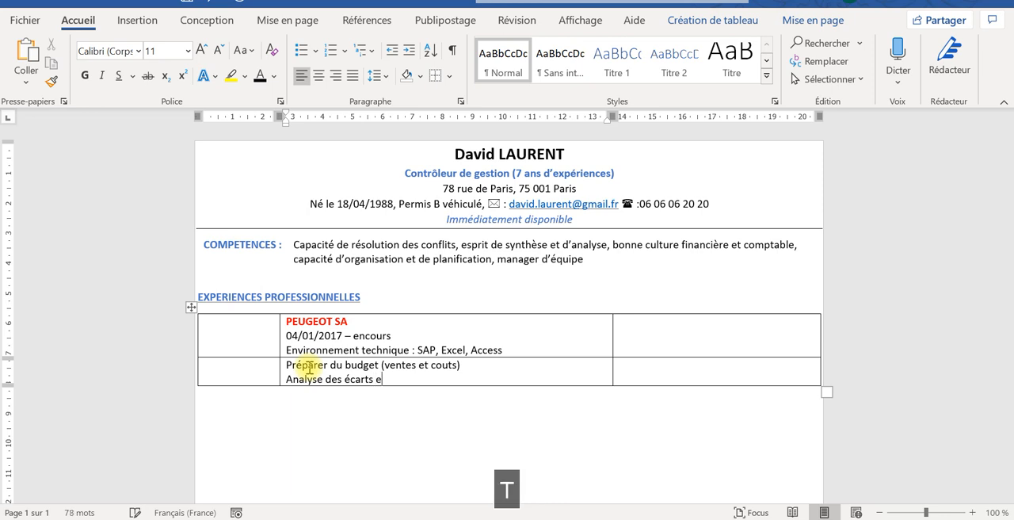
{"action": "type", "text": "t recomman"}
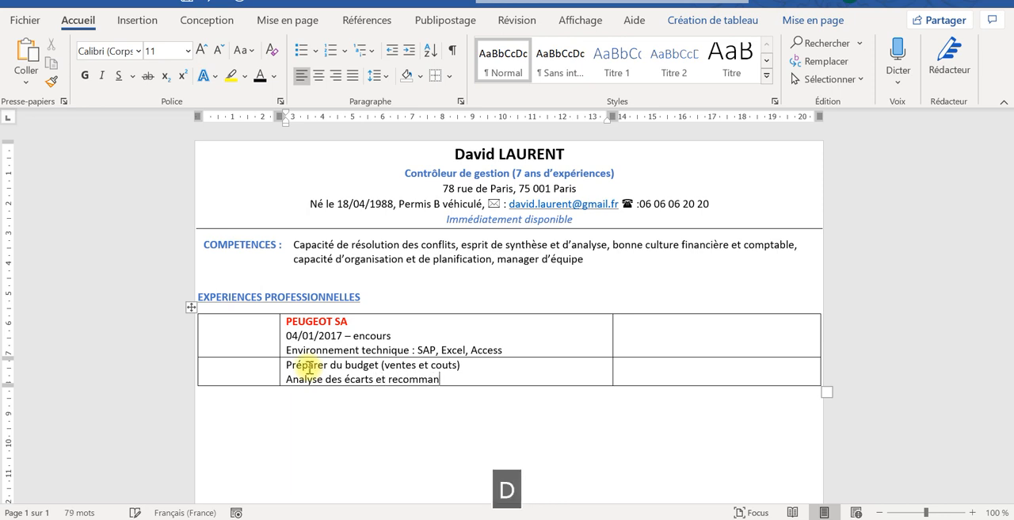
{"action": "type", "text": "dations"}
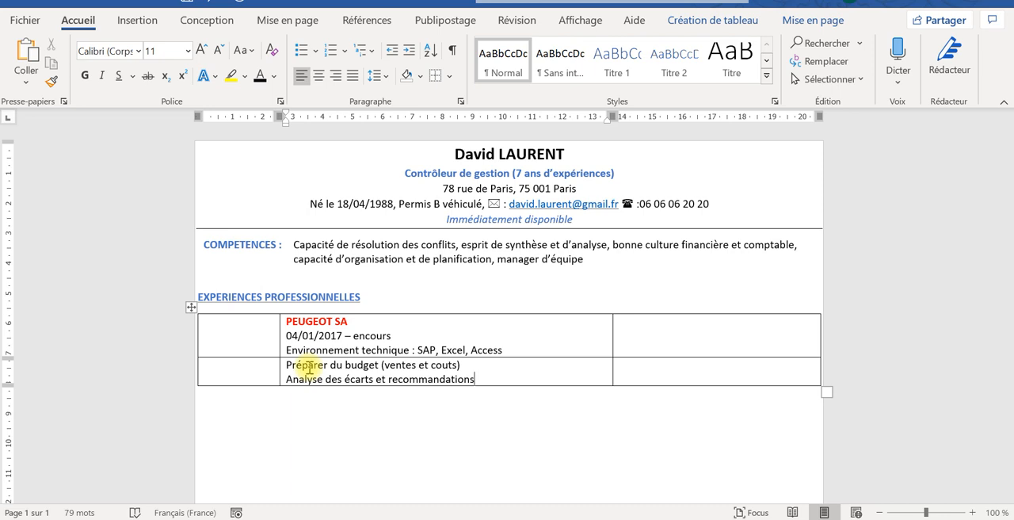
- Enter "Contrôleur" in the third cell of the PEUGEOT SA row
{"action": "left_click", "coordinate": [661, 323]}
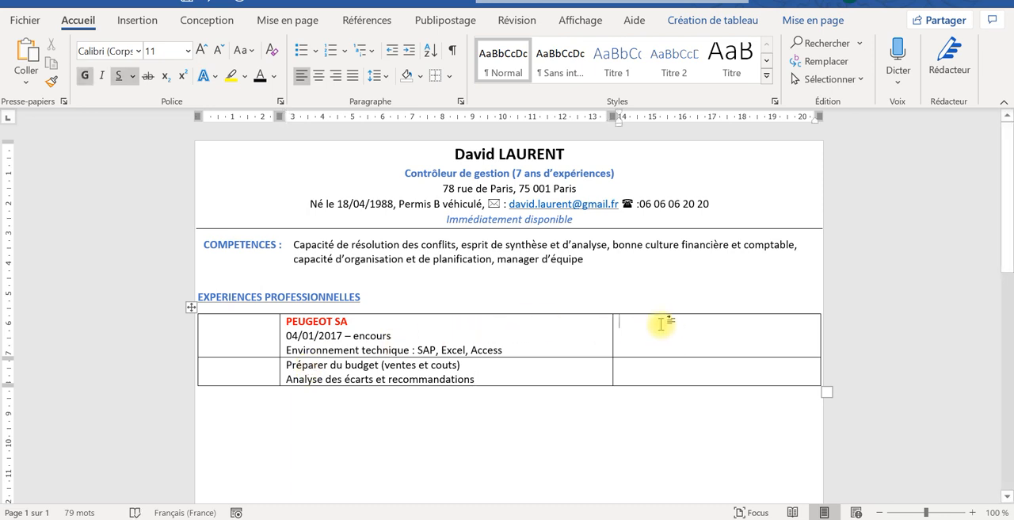
{"action": "key", "text": "Caps_Lock"}
{"action": "type", "text": "C"}
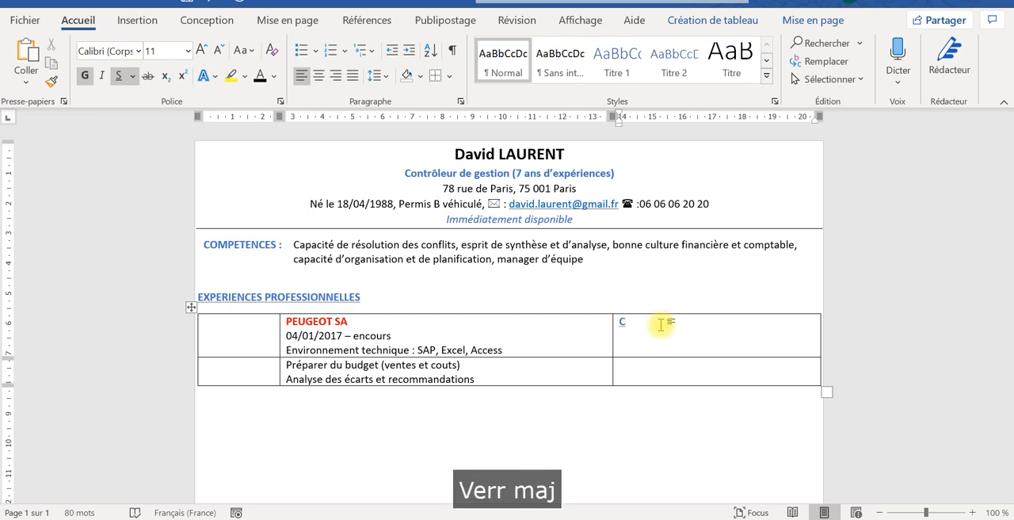
{"action": "type", "text": "ontr"}
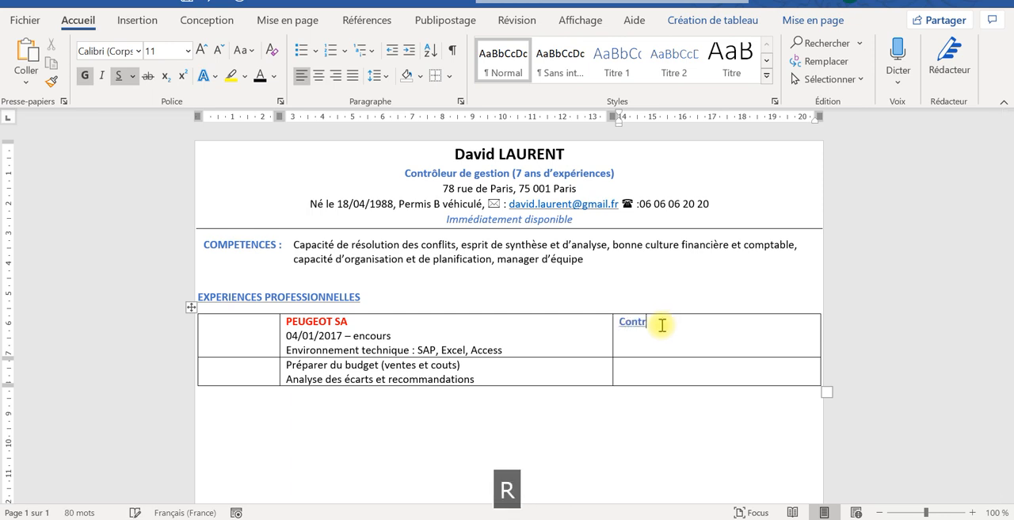
{"action": "type", "text": "ôleur"}
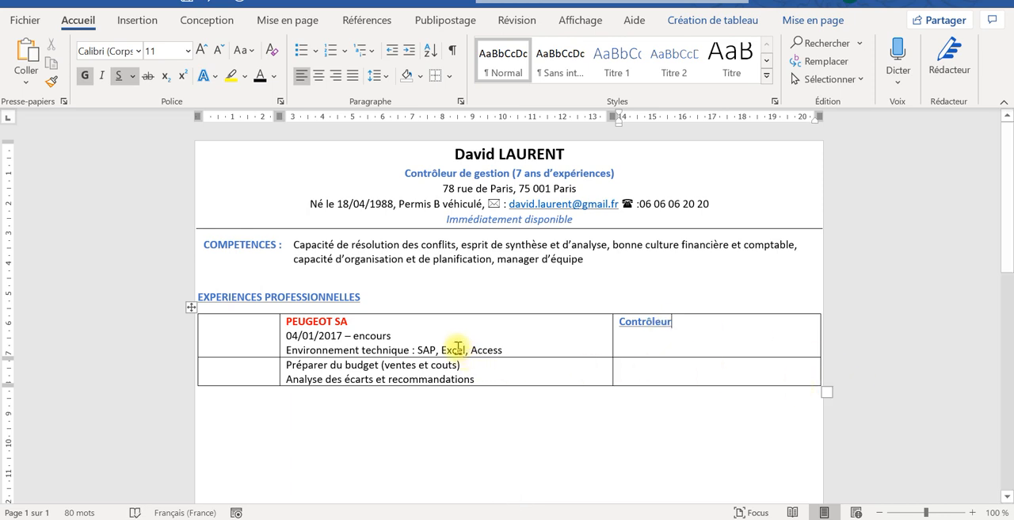
- Copy the plain formatting of "Excel, Access" onto the word "Contrôleur" in the third column with Format Painter
{"action": "left_click_drag", "start_coordinate": [457, 348], "coordinate": [477, 350]}
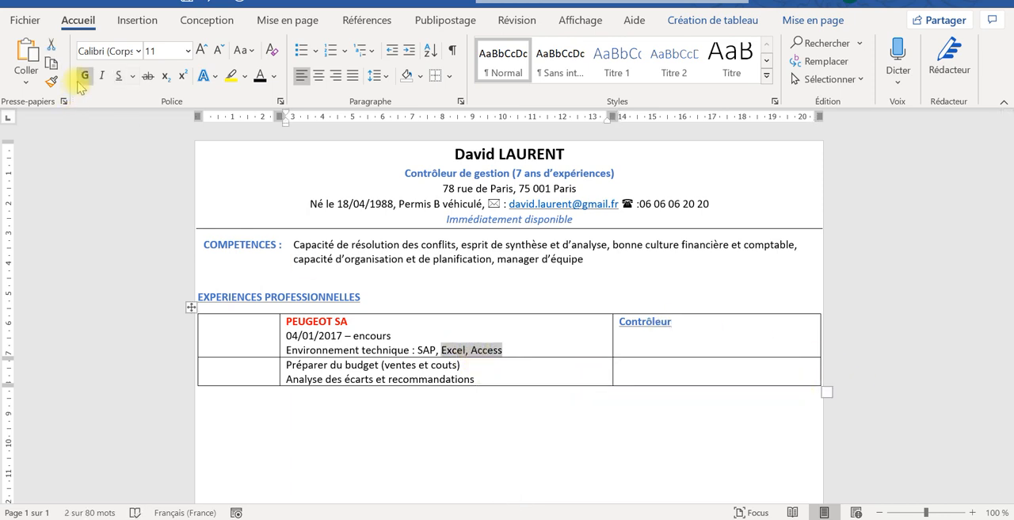
{"action": "left_click", "coordinate": [50, 82]}
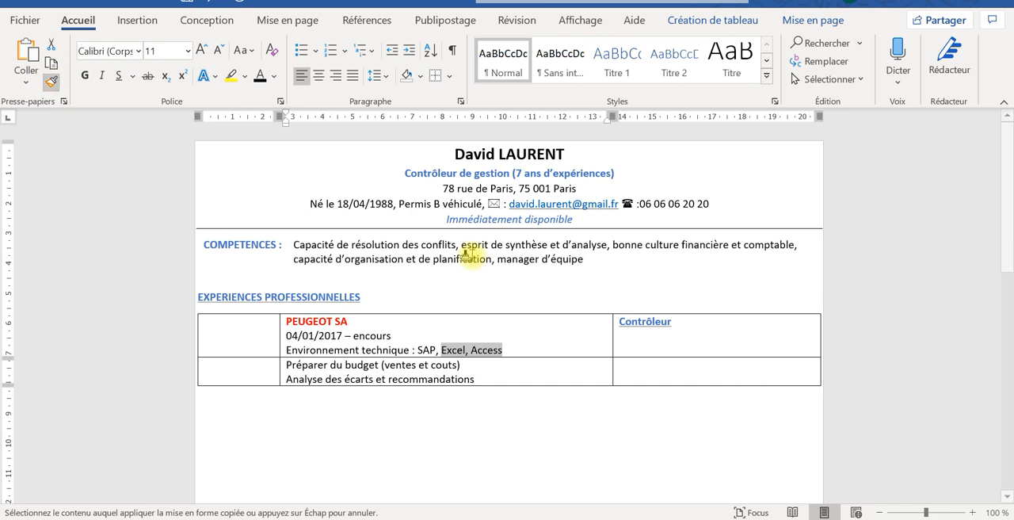
{"action": "left_click_drag", "start_coordinate": [699, 323], "coordinate": [616, 322]}
{"action": "left_click", "coordinate": [690, 324]}
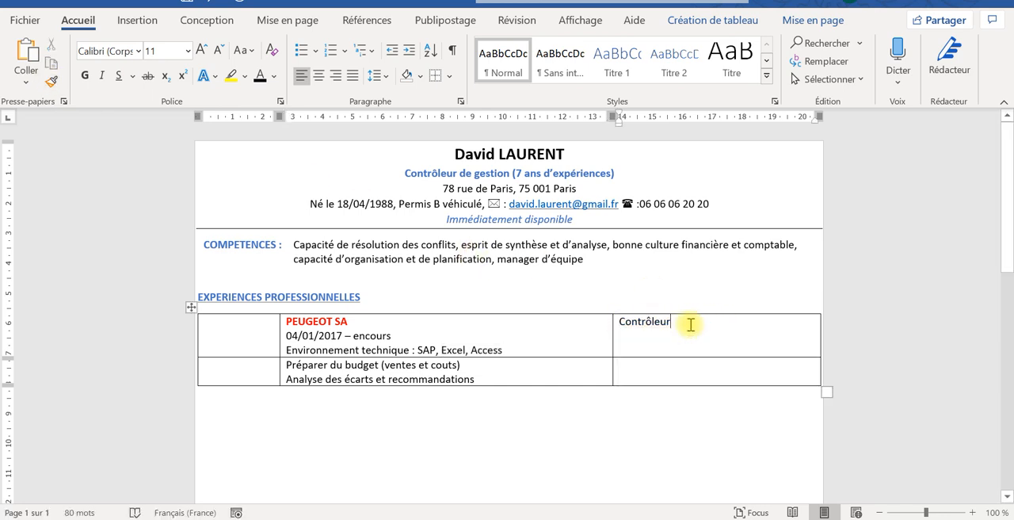
- Extend the job title in the third column to "Contrôleur gestion central"
{"action": "type", "text": "ges"}
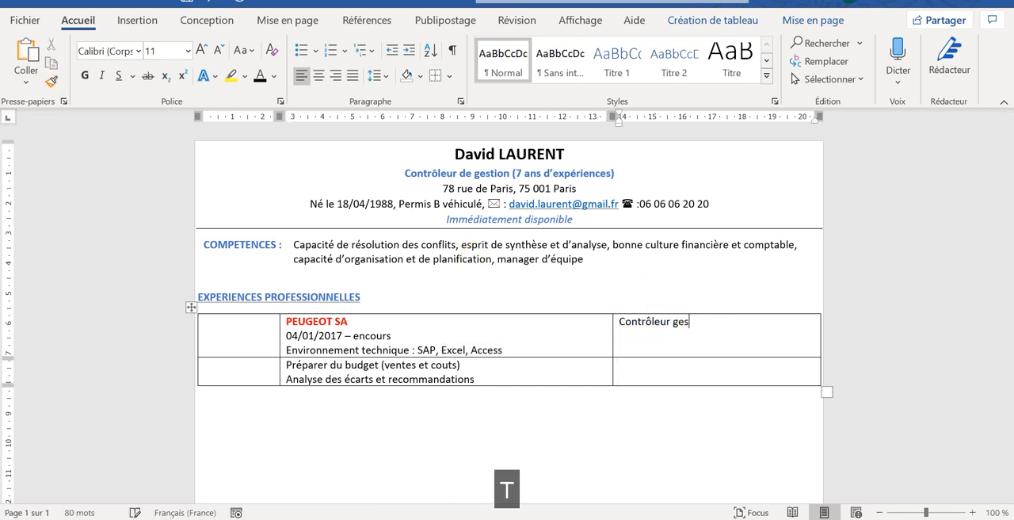
{"action": "type", "text": "tion"}
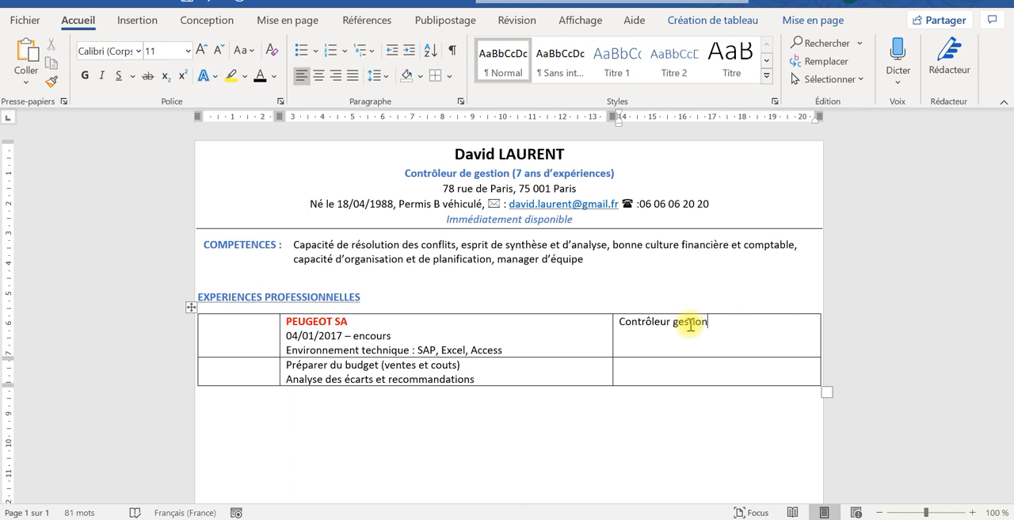
{"action": "type", "text": " central"}
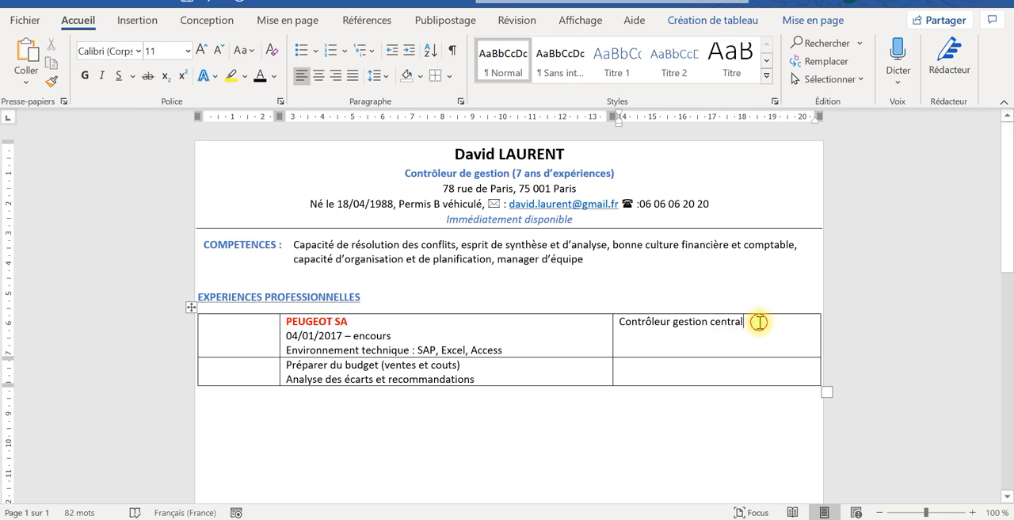
- Colour the job title "Contrôleur gestion central" with a blue-grey theme shade and align it right in its cell
{"action": "left_click_drag", "start_coordinate": [758, 320], "coordinate": [650, 327]}
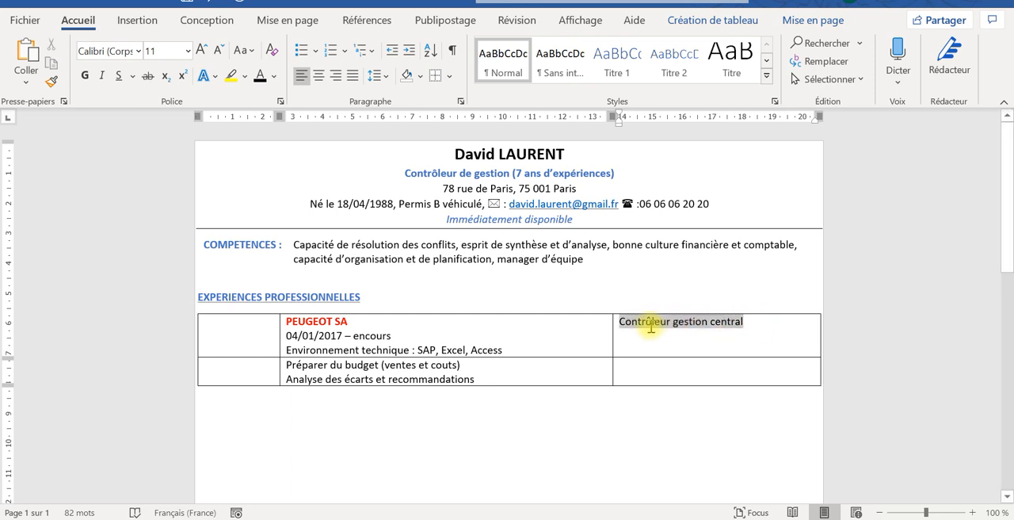
{"action": "left_click", "coordinate": [273, 77]}
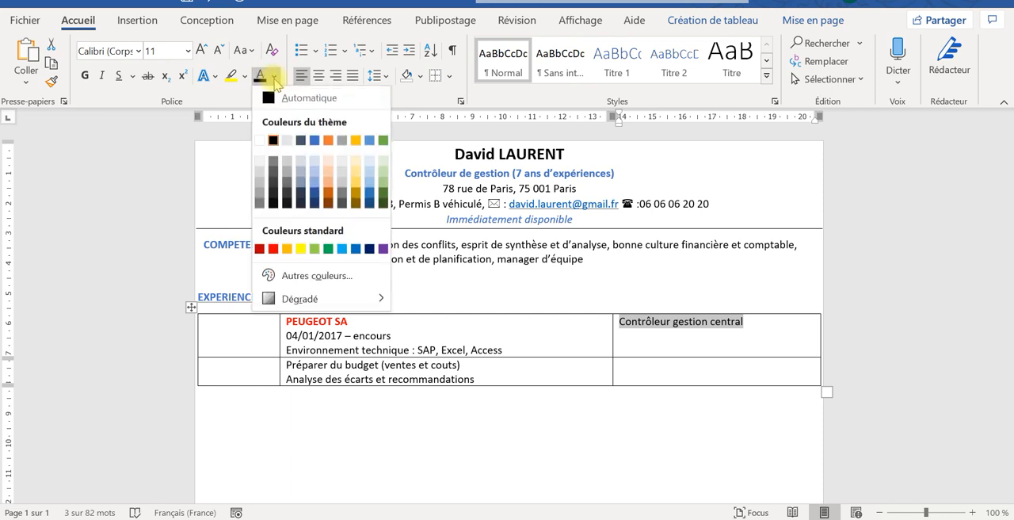
{"action": "left_click", "coordinate": [299, 182]}
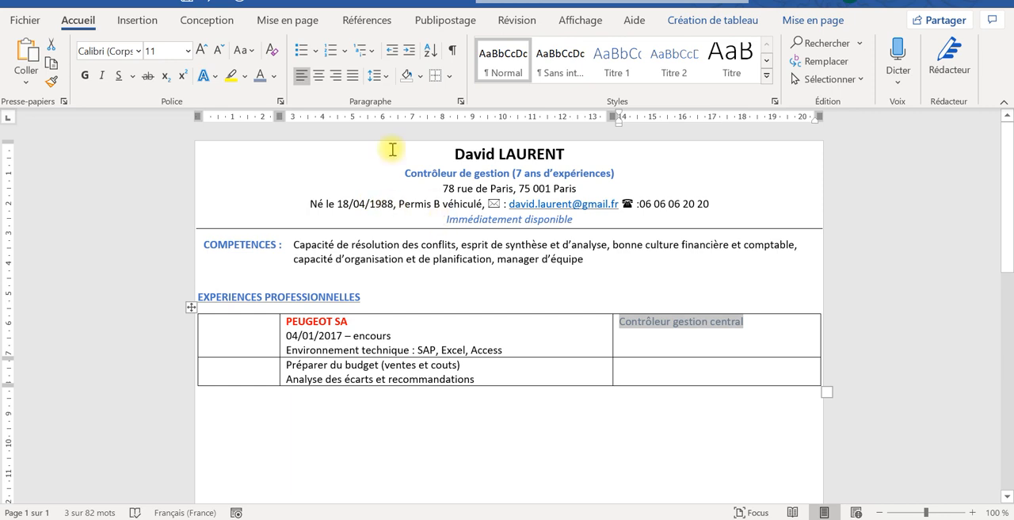
{"action": "left_click", "coordinate": [337, 76]}
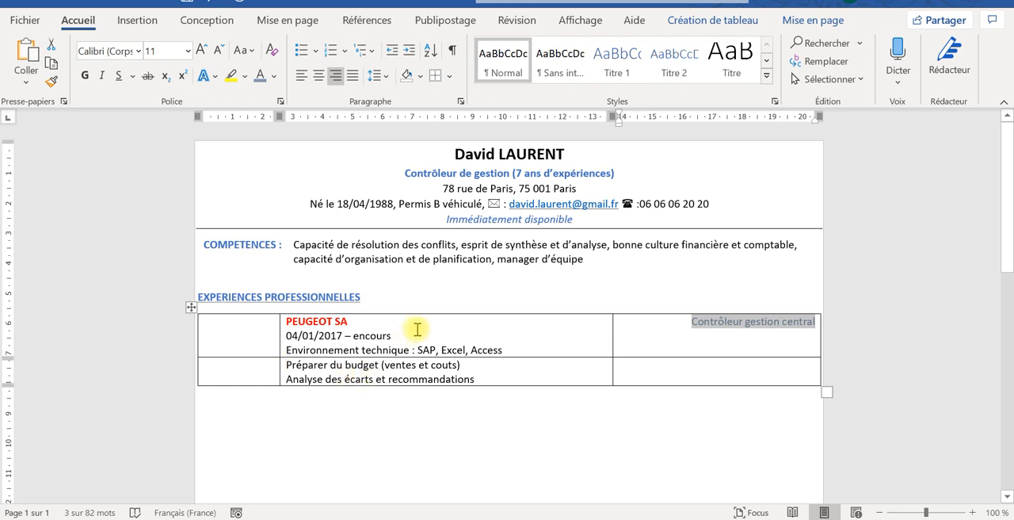
- Set the date line "04/01/2017 – encours" under PEUGEOT SA to font size 9 and bold
{"action": "left_click_drag", "start_coordinate": [389, 339], "coordinate": [287, 335]}
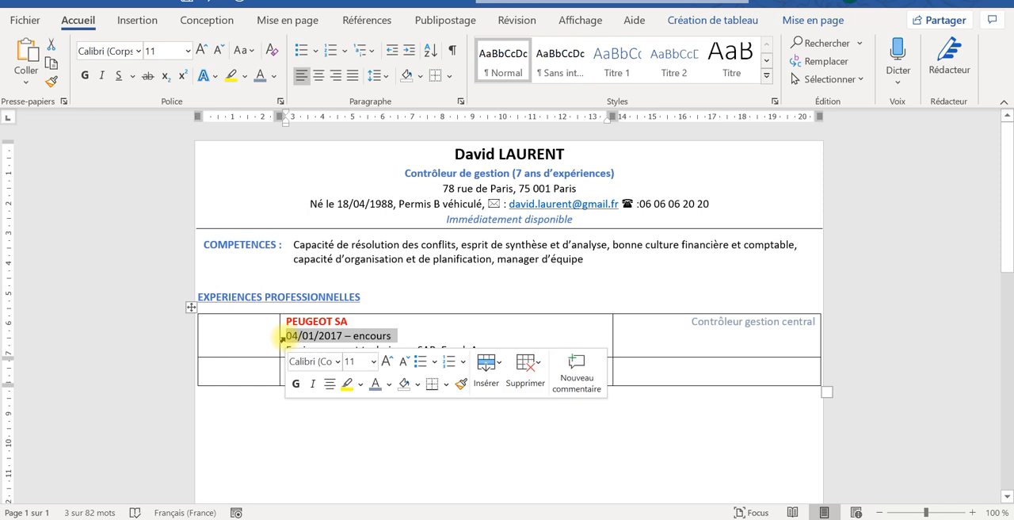
{"action": "left_click", "coordinate": [188, 51]}
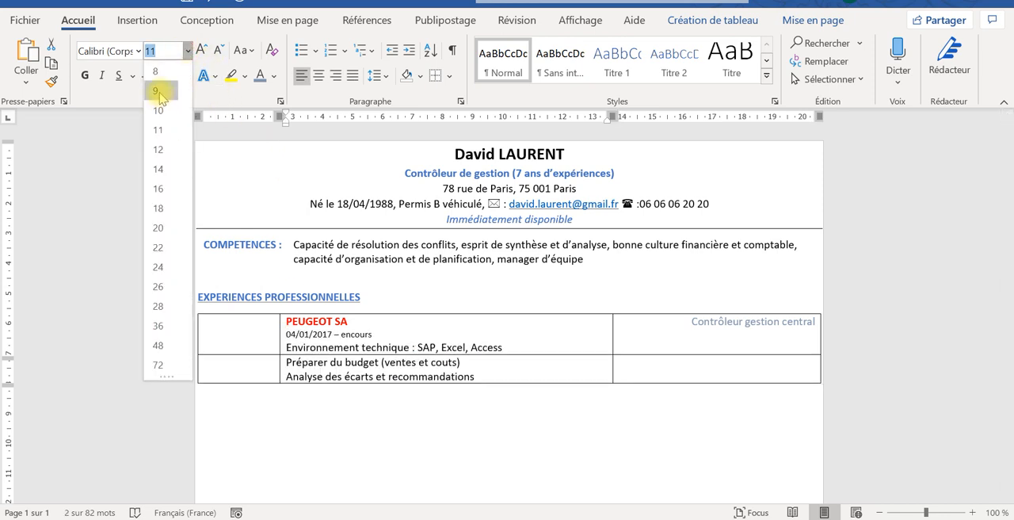
{"action": "left_click", "coordinate": [155, 90]}
{"action": "left_click", "coordinate": [86, 76]}
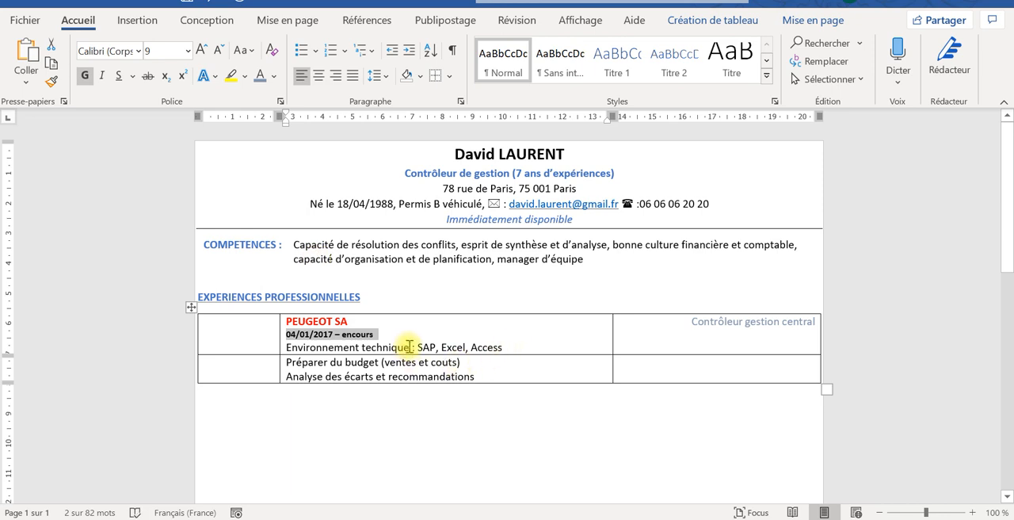
- Make the label "Environnement technique :" in the PEUGEOT SA cell bold and underlined
{"action": "left_click_drag", "start_coordinate": [413, 347], "coordinate": [334, 346]}
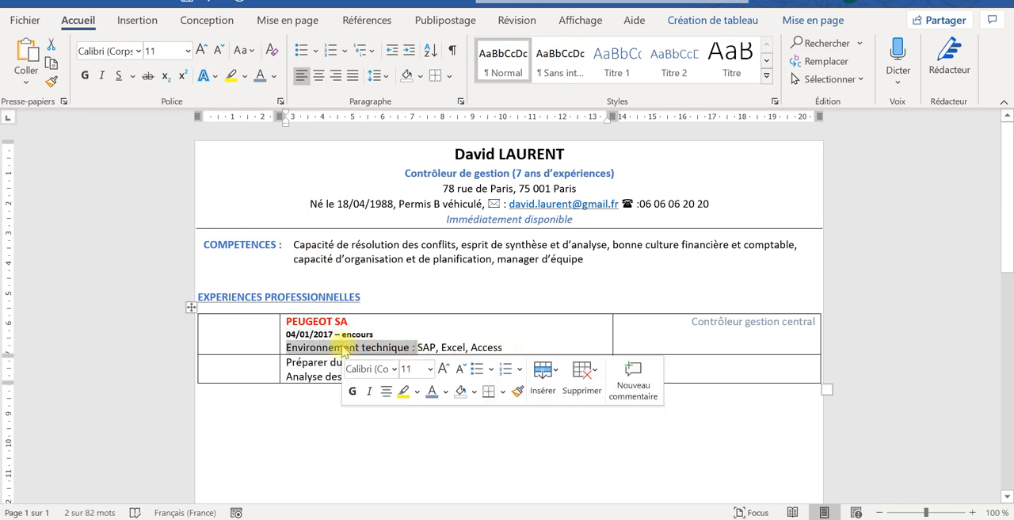
{"action": "left_click", "coordinate": [85, 75]}
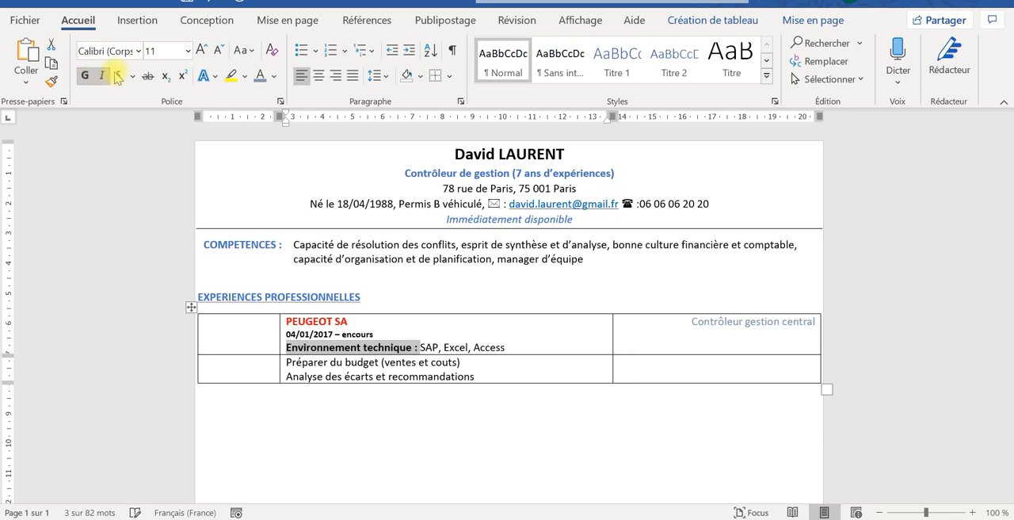
{"action": "left_click", "coordinate": [118, 75]}
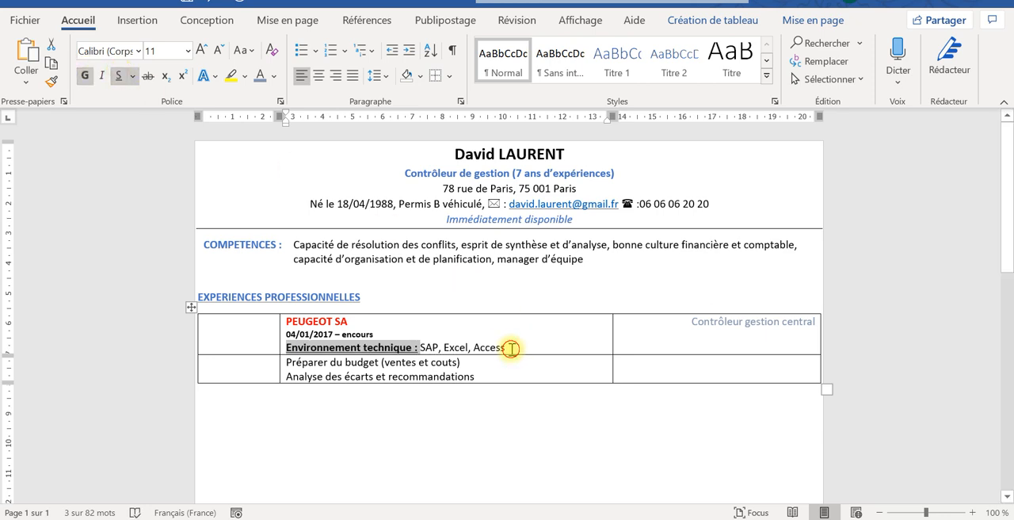
- Set the whole "Environnement technique : SAP, Excel, Access" line to font size 10
{"action": "left_click_drag", "start_coordinate": [511, 347], "coordinate": [287, 347]}
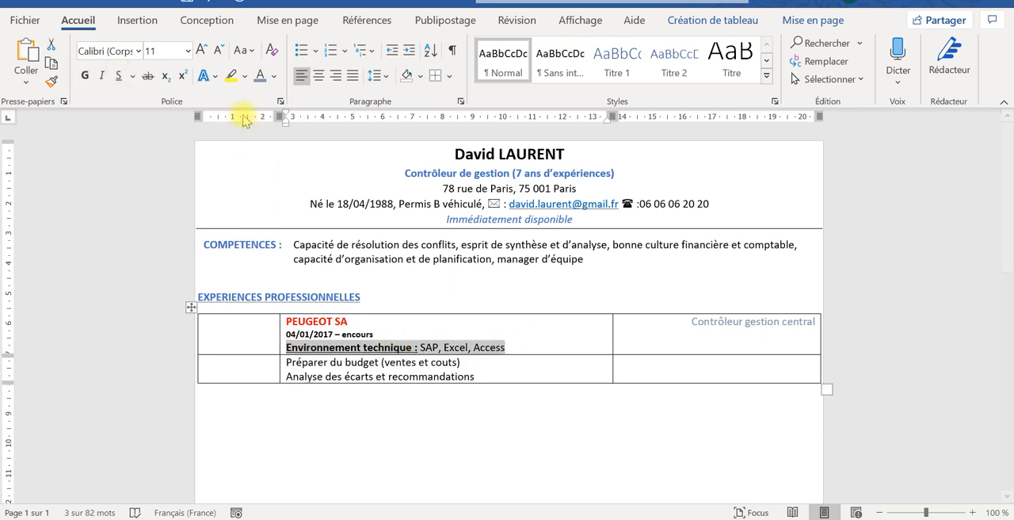
{"action": "left_click", "coordinate": [188, 51]}
{"action": "left_click", "coordinate": [176, 109]}
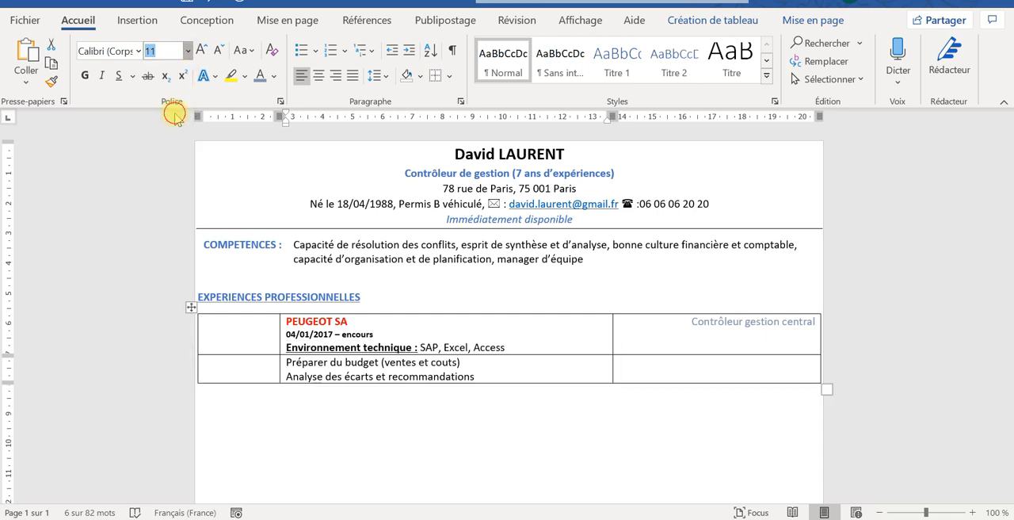
{"action": "left_click", "coordinate": [459, 352]}
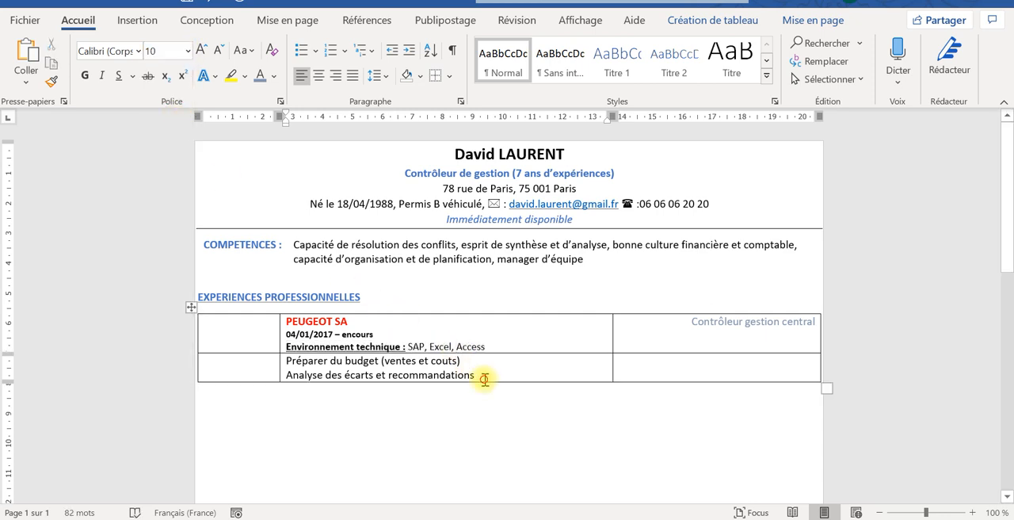
- Correct "Analyse" to "Analyses" in the second task line of the Peugeot tasks cell
{"action": "left_click", "coordinate": [484, 379]}
{"action": "left_click", "coordinate": [324, 375]}
{"action": "type", "text": "s"}
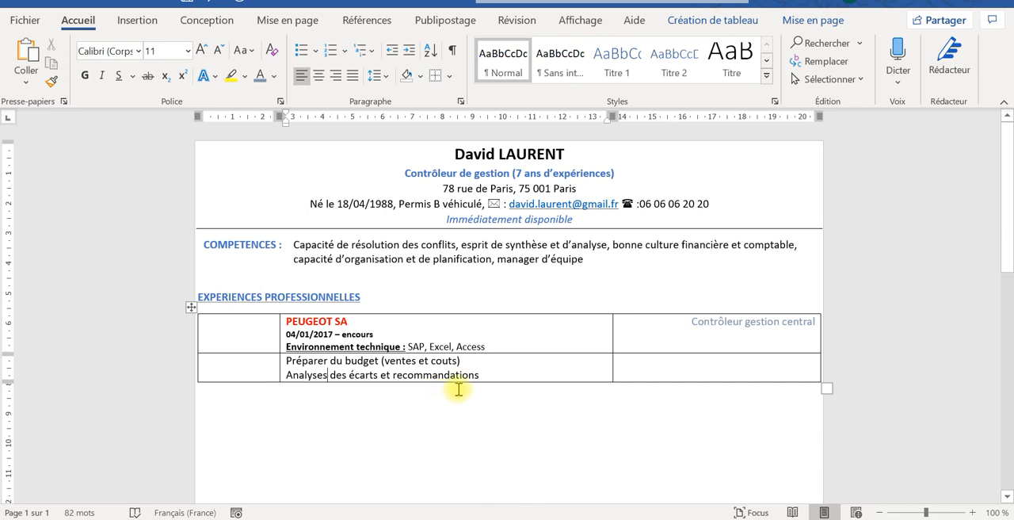
- Add a third task line "Amélioration des outils existants" below the variance analysis task
{"action": "left_click", "coordinate": [497, 377]}
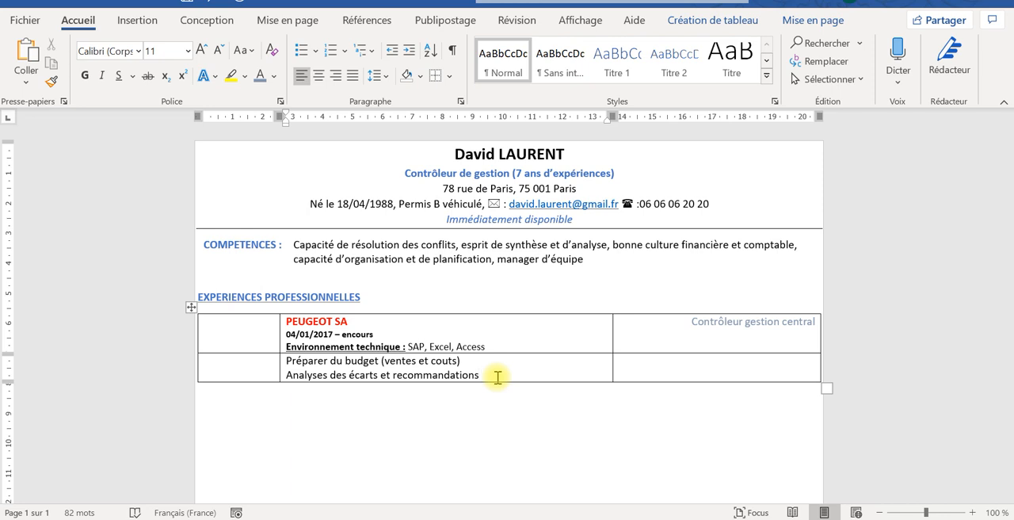
{"action": "key", "text": "Return"}
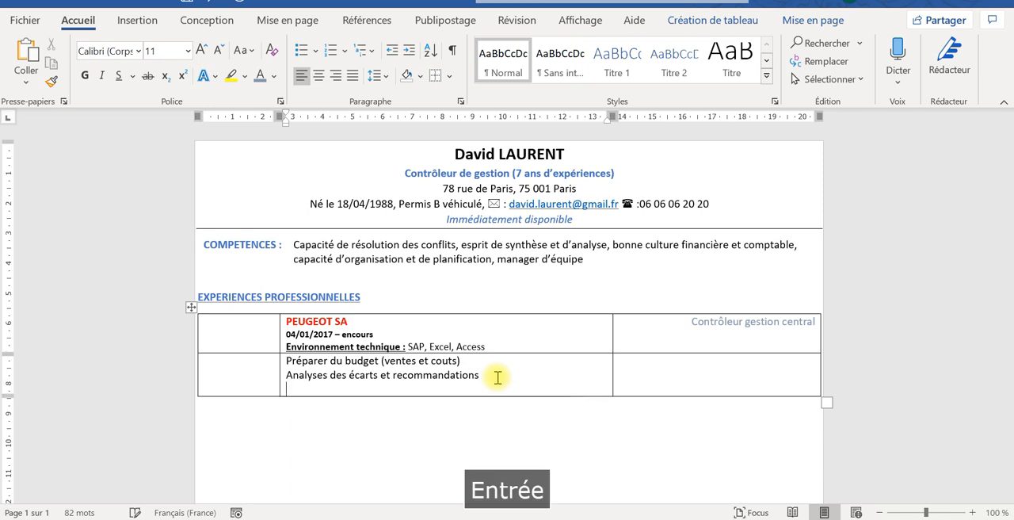
{"action": "key", "text": "Caps_Lock"}
{"action": "type", "text": "AMél"}
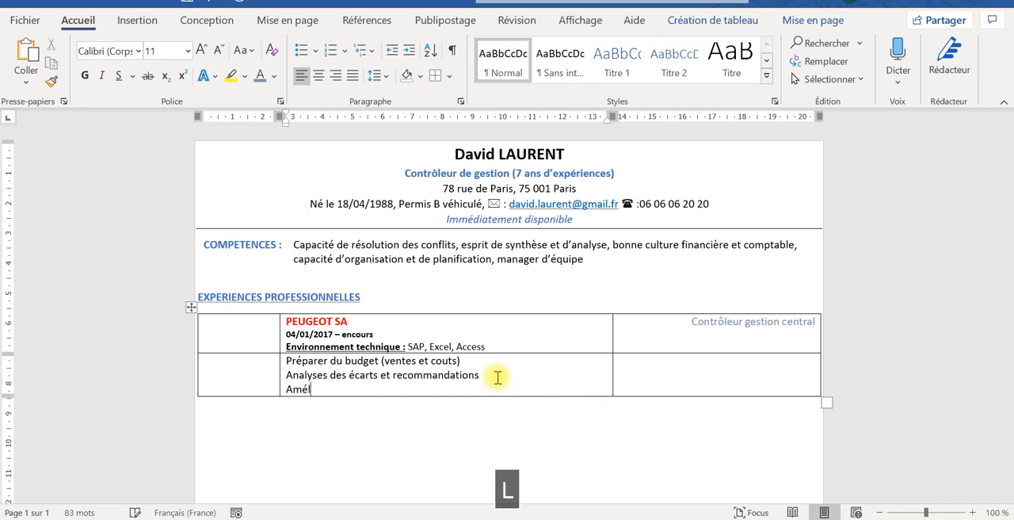
{"action": "type", "text": "ioration "}
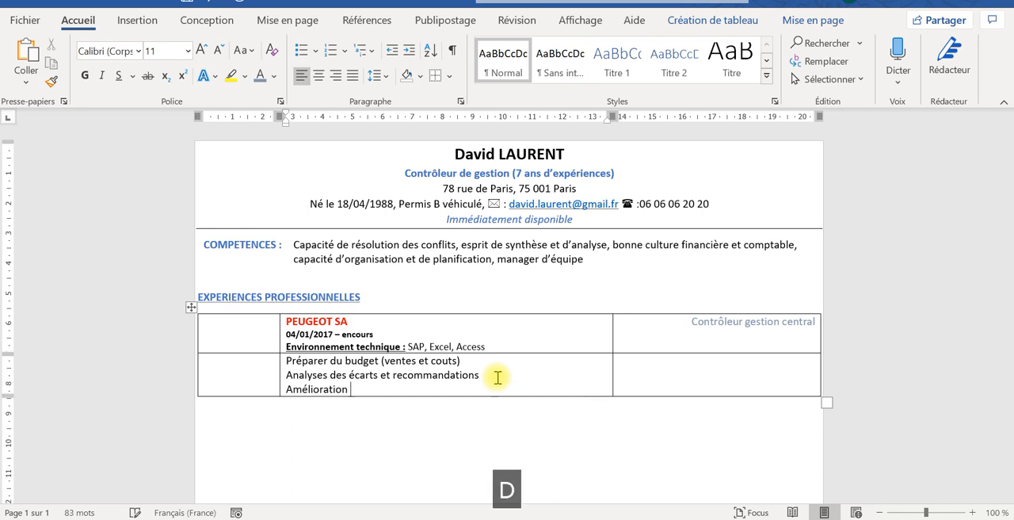
{"action": "type", "text": "des outils ex"}
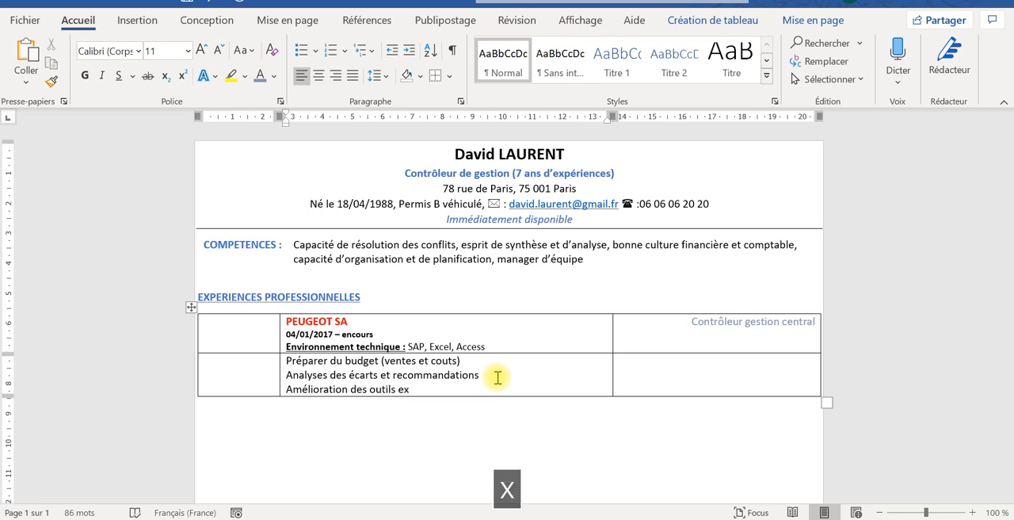
{"action": "type", "text": "istants"}
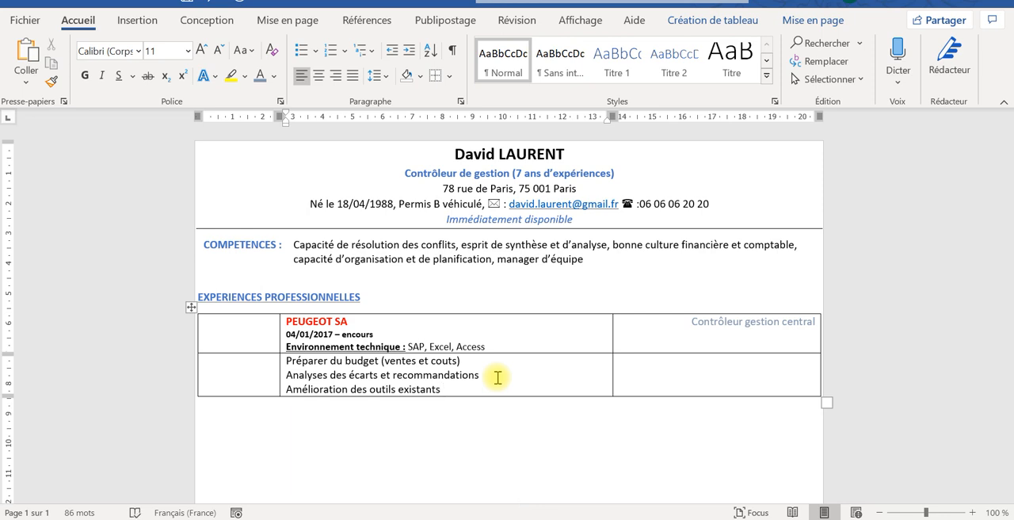
- Add a fourth task line "Contrôle des provisions" at the end of the Peugeot tasks cell
{"action": "key", "text": "Return"}
{"action": "type", "text": "C"}
{"action": "key", "text": "Caps_Lock"}
{"action": "type", "text": "on"}
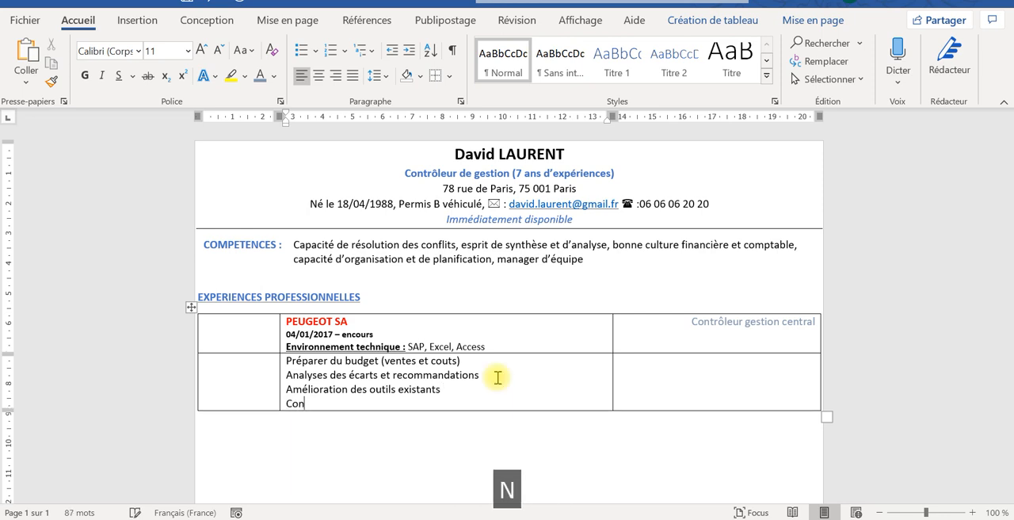
{"action": "type", "text": "trôle "}
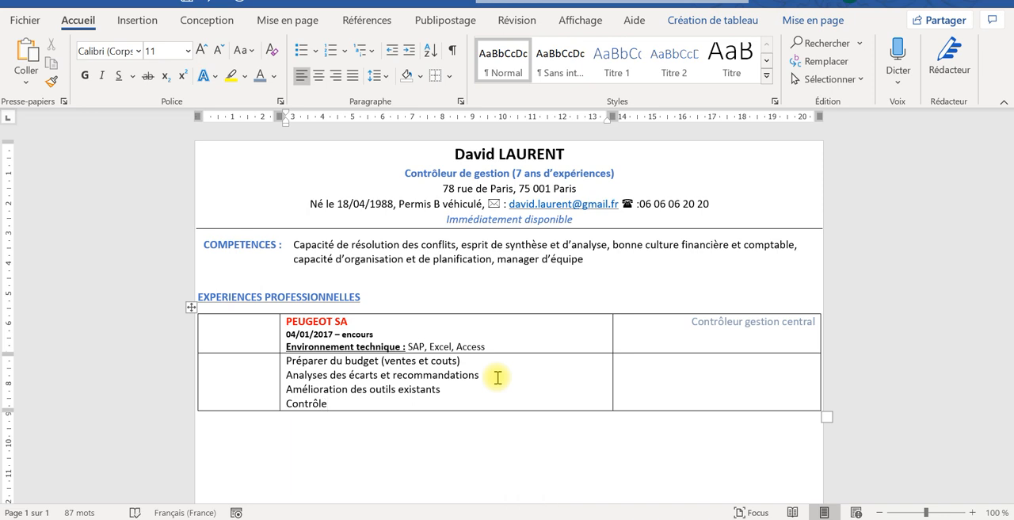
{"action": "type", "text": "des pro"}
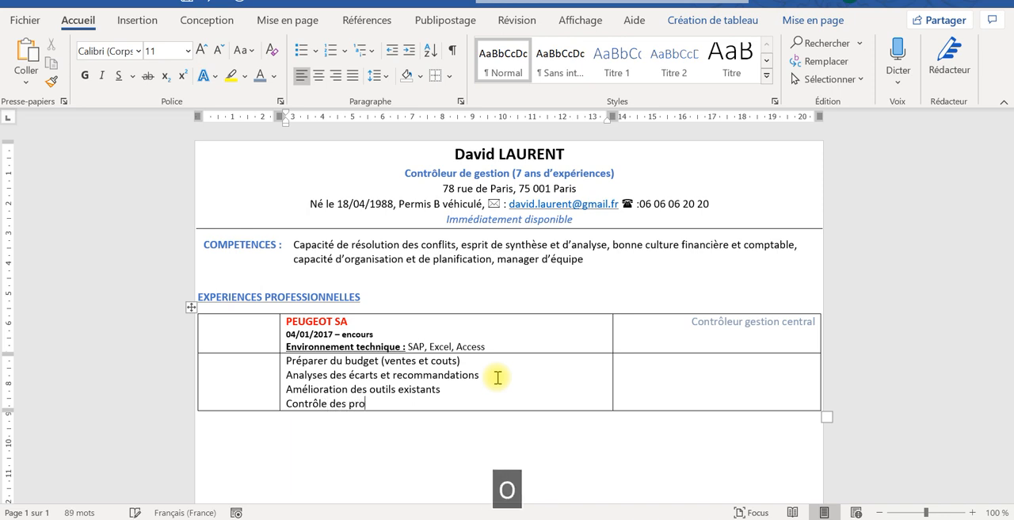
{"action": "type", "text": "visions"}
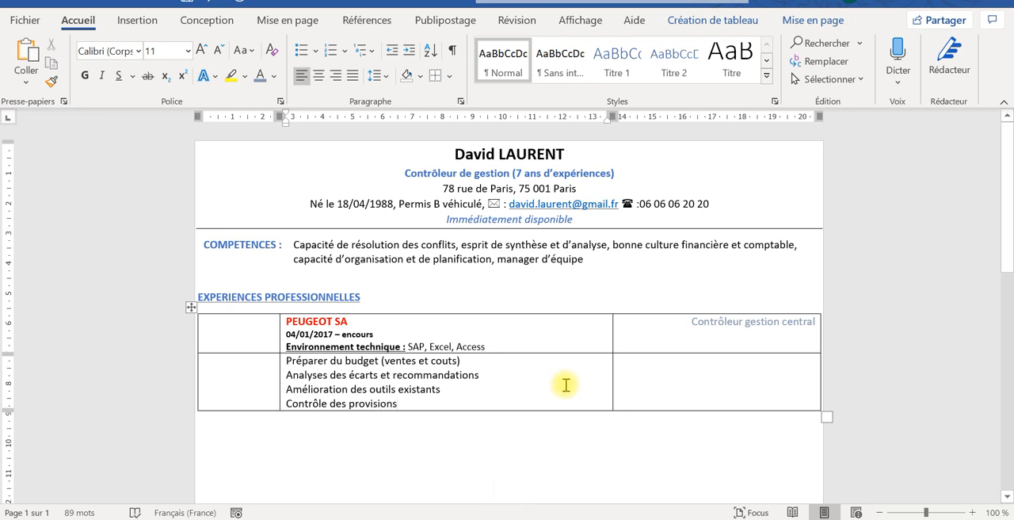
- Add a new empty row at the end of the professional experience table
{"action": "mouse_move", "coordinate": [614, 309]}
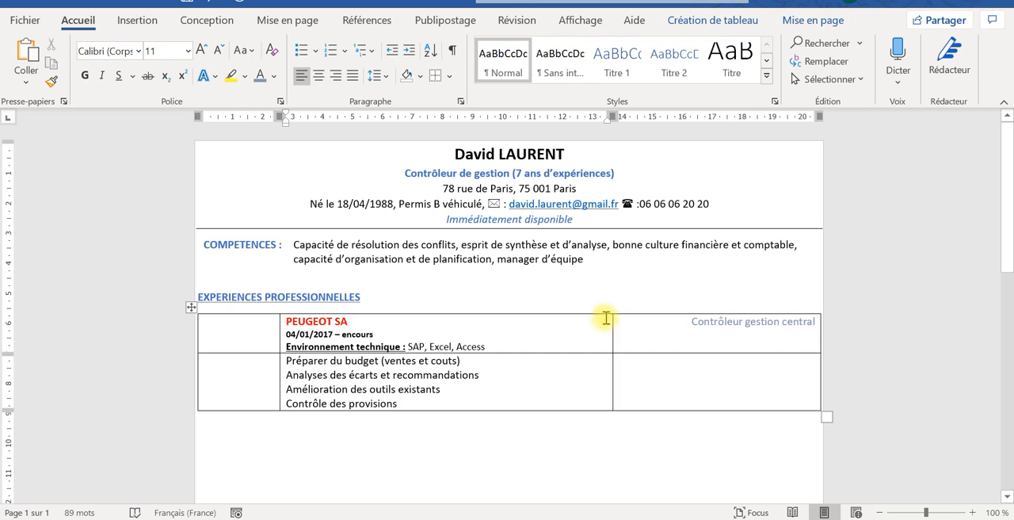
{"action": "key", "text": "Tab"}
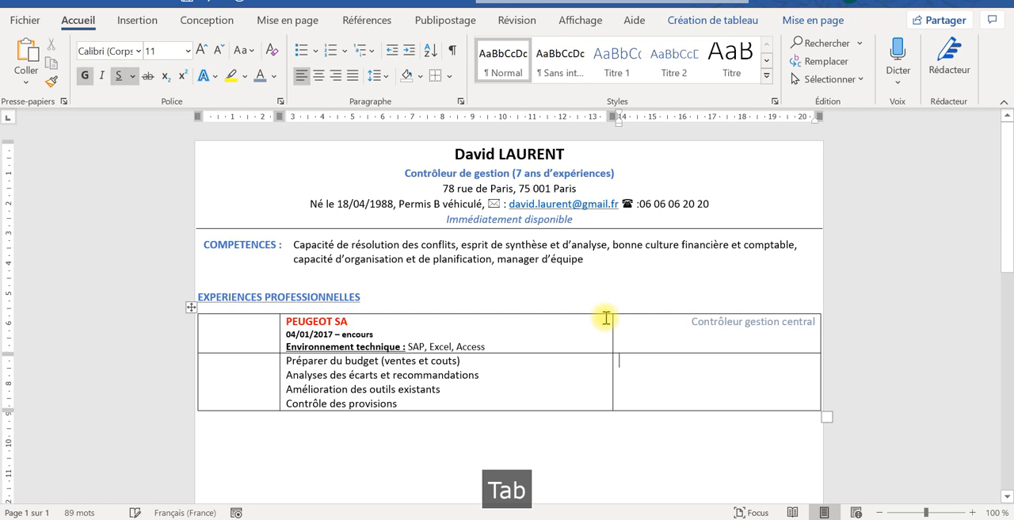
{"action": "key", "text": "Tab"}
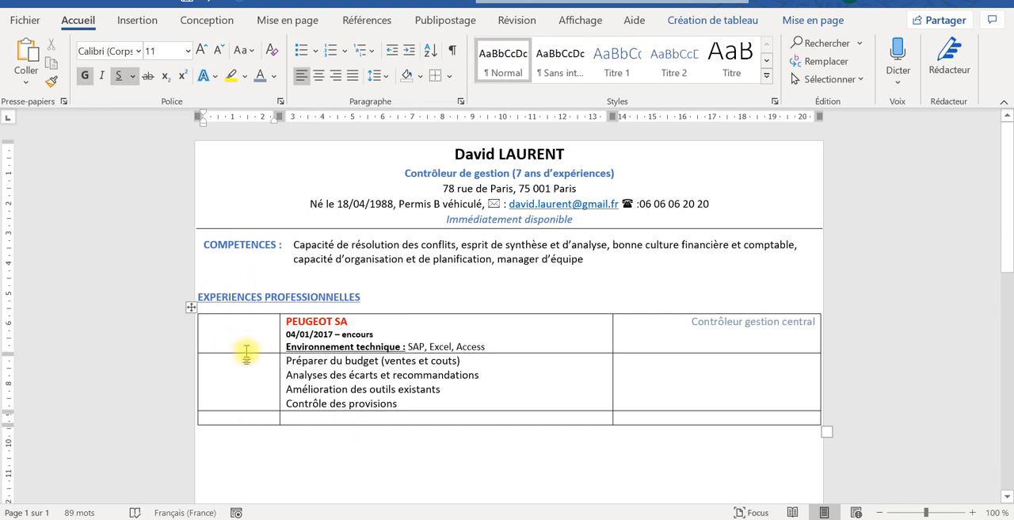
{"action": "left_click", "coordinate": [229, 335]}
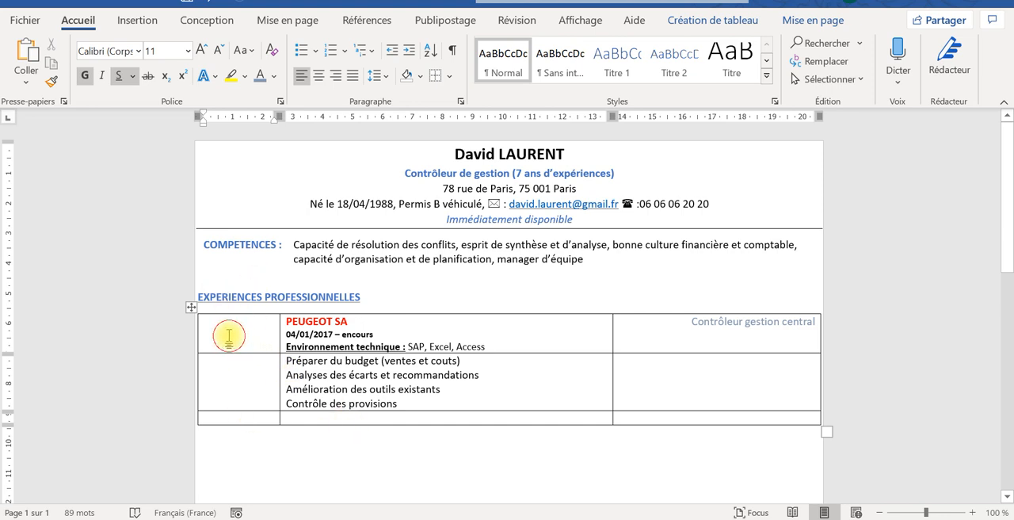
{"action": "left_click_drag", "start_coordinate": [229, 335], "coordinate": [235, 386]}
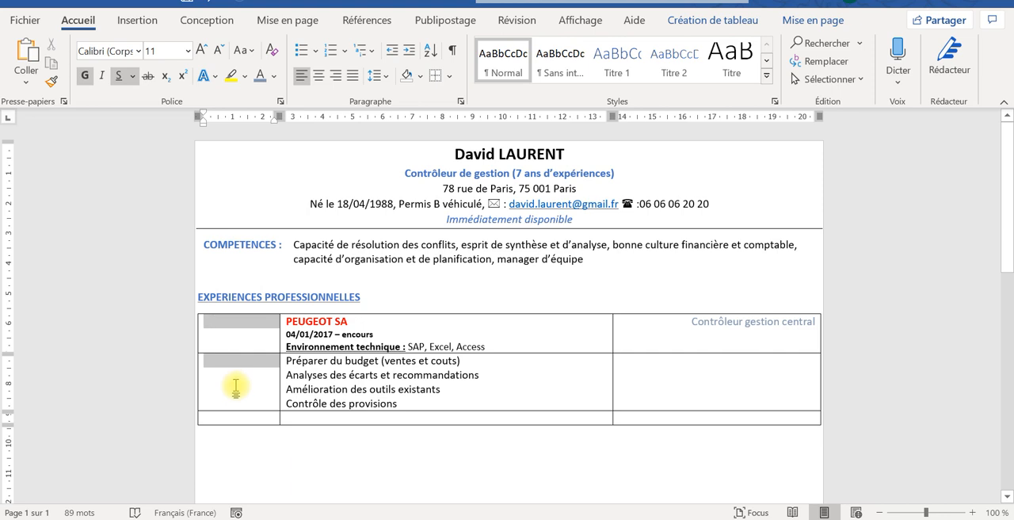
{"action": "left_click", "coordinate": [392, 301]}
{"action": "left_click_drag", "start_coordinate": [212, 336], "coordinate": [221, 383]}
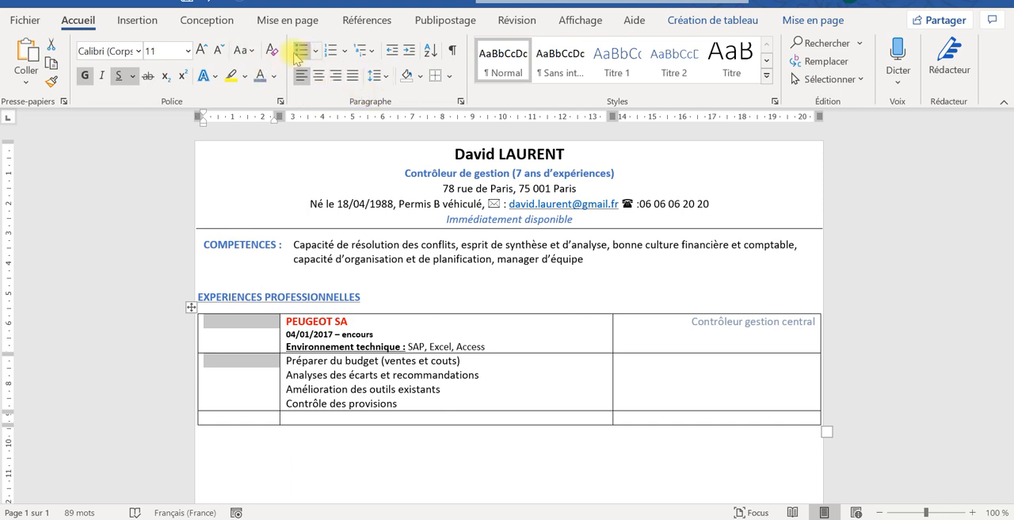
{"action": "right_click", "coordinate": [242, 357]}
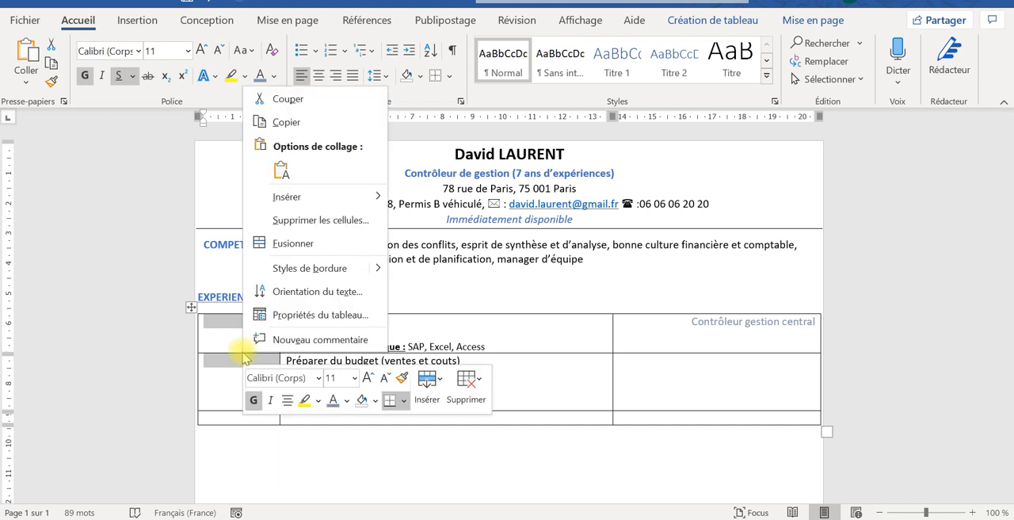
{"action": "left_click", "coordinate": [228, 469]}
- Merge the first two cells of the left column beside the Peugeot entry in the experience table
{"action": "left_click", "coordinate": [229, 331]}
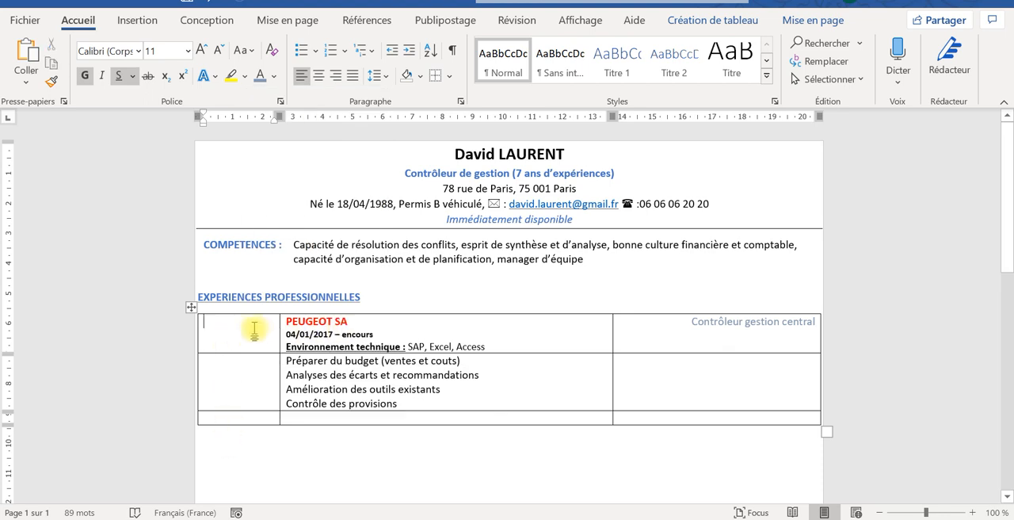
{"action": "left_click_drag", "start_coordinate": [233, 331], "coordinate": [238, 362]}
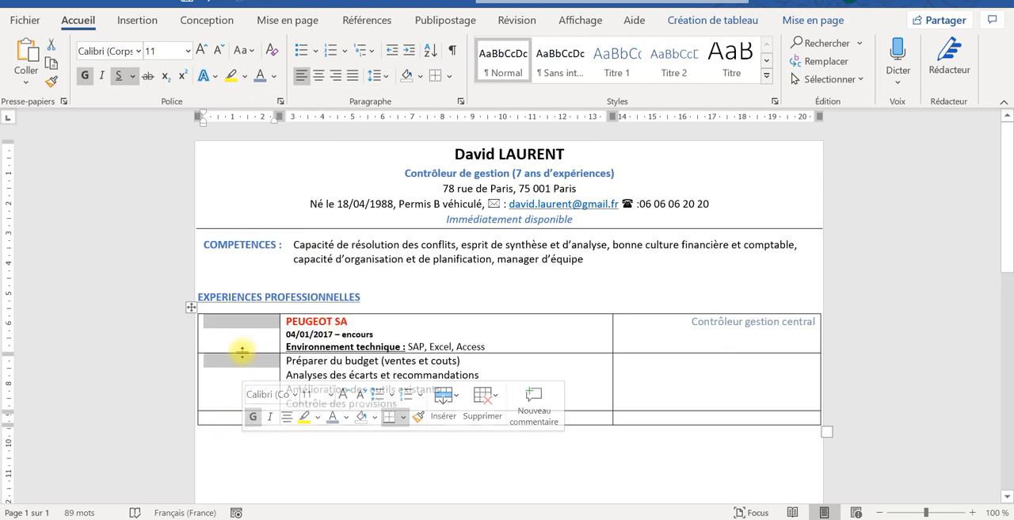
{"action": "right_click", "coordinate": [242, 347]}
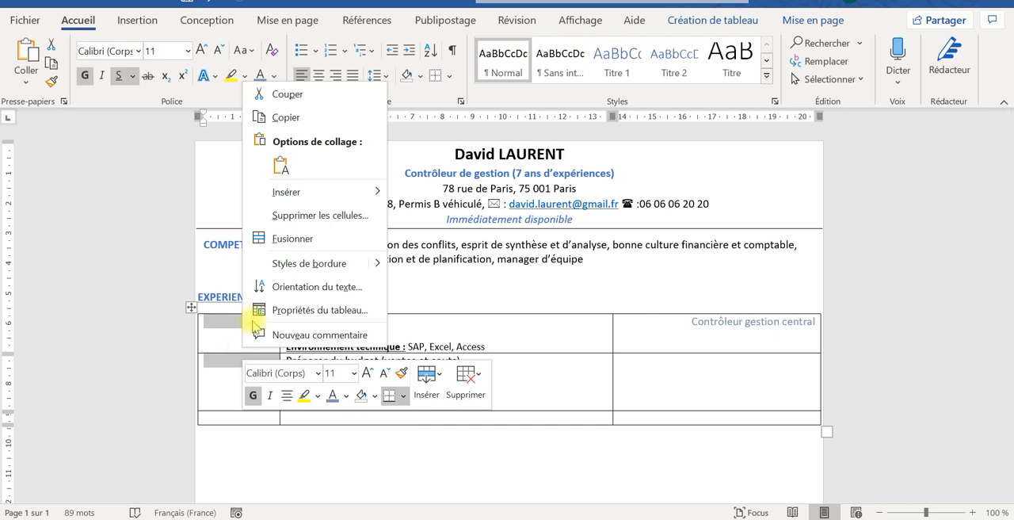
{"action": "left_click", "coordinate": [273, 243]}
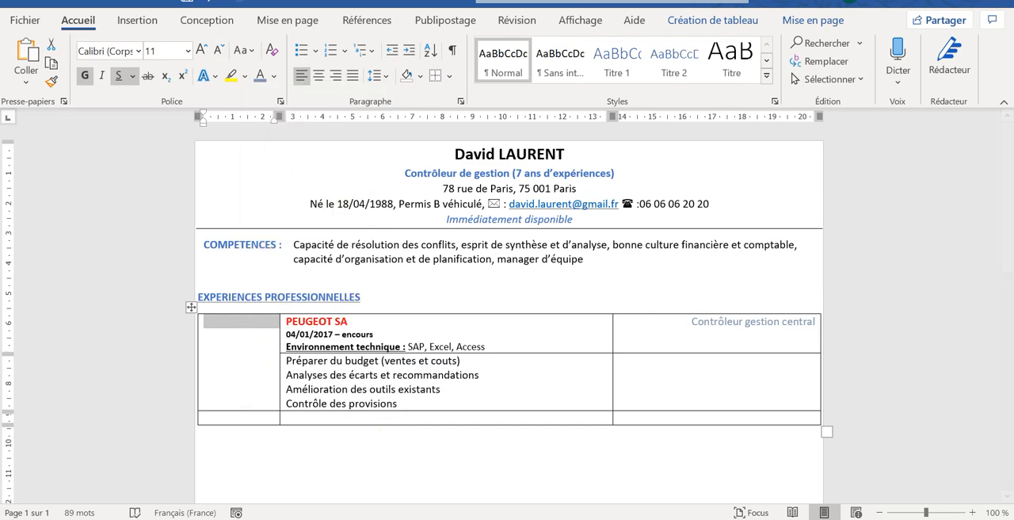
- Switch to File Explorer, copy the "peugeot" image from the cv folder, and return to the Word document
{"action": "key", "text": "alt+Tab"}
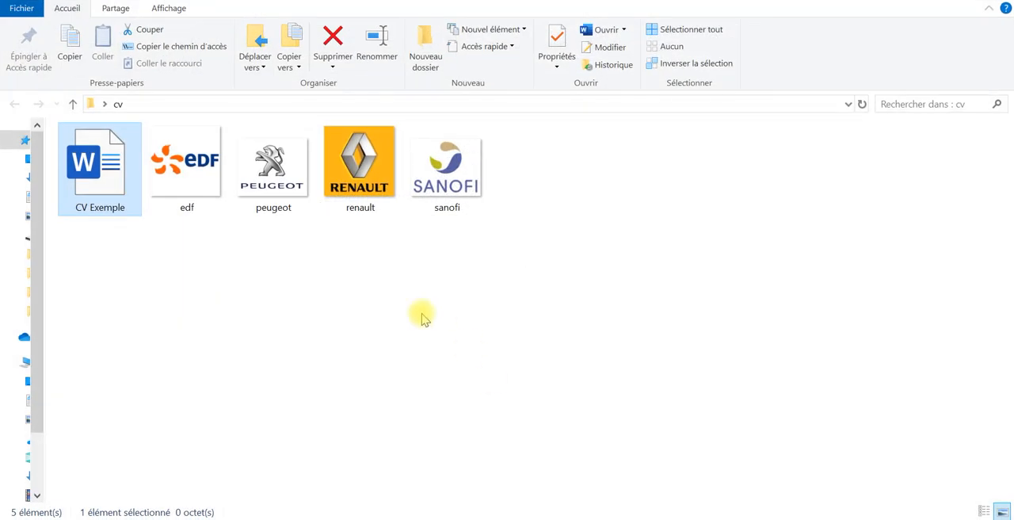
{"action": "left_click", "coordinate": [262, 164]}
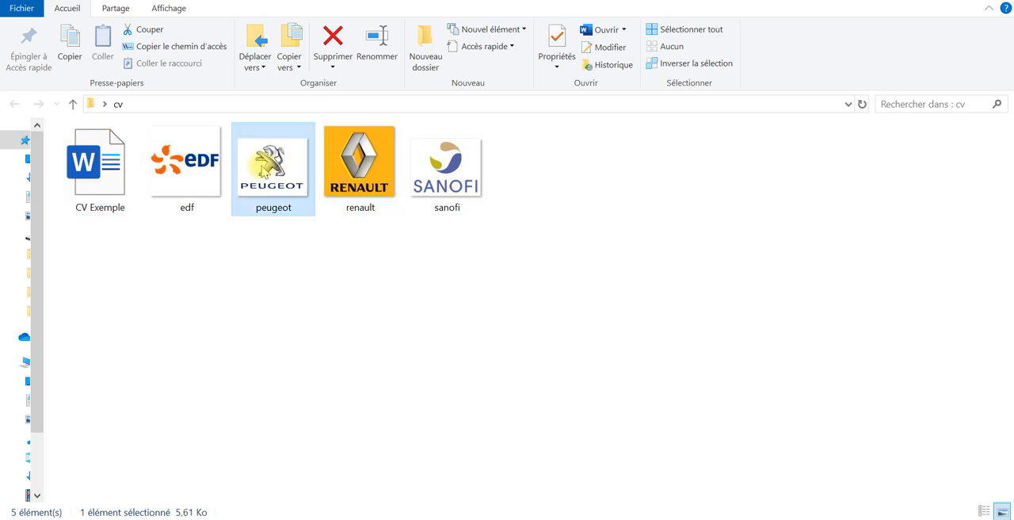
{"action": "right_click", "coordinate": [261, 164]}
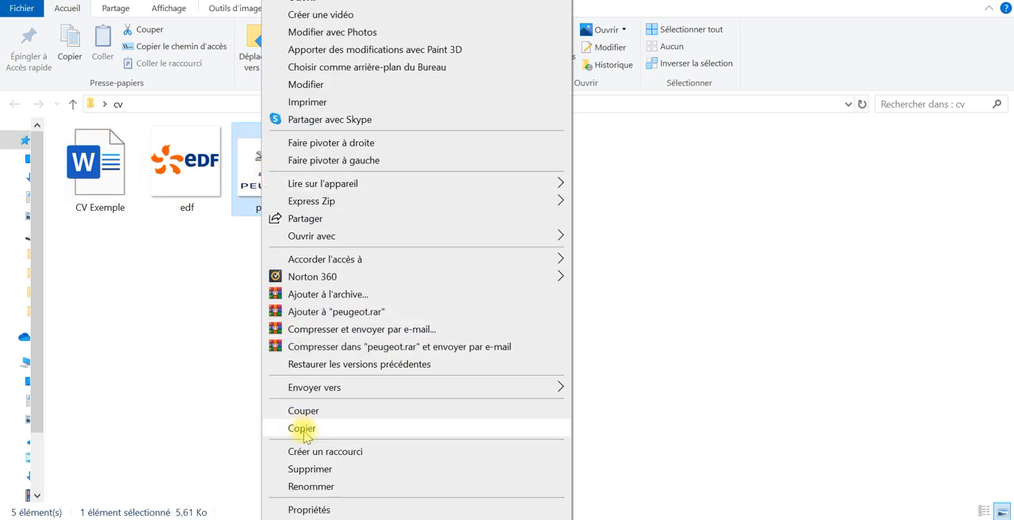
{"action": "left_click", "coordinate": [271, 427]}
{"action": "key", "text": "alt+Tab"}
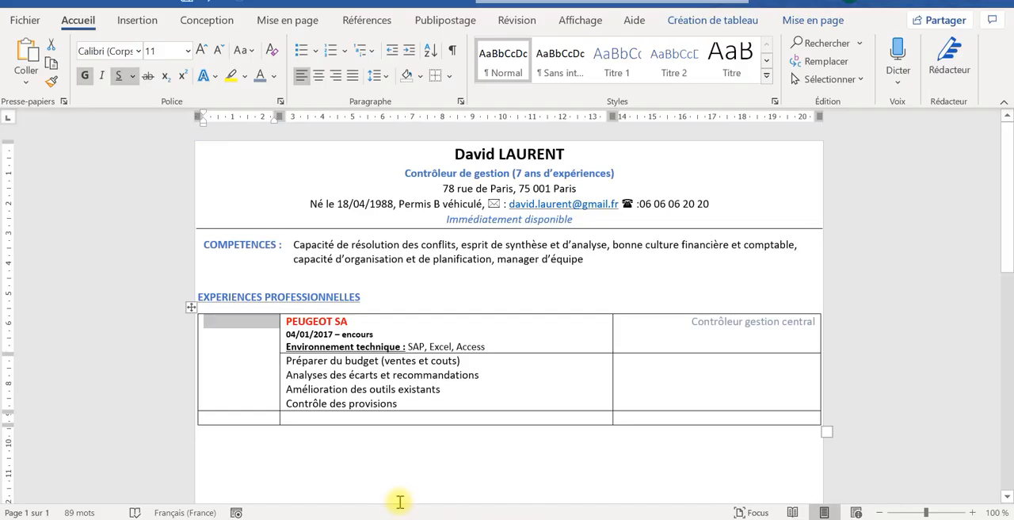
- Paste the Peugeot logo, shrink it to the width of the left column and place it in the merged cell
{"action": "key", "text": "ctrl+v"}
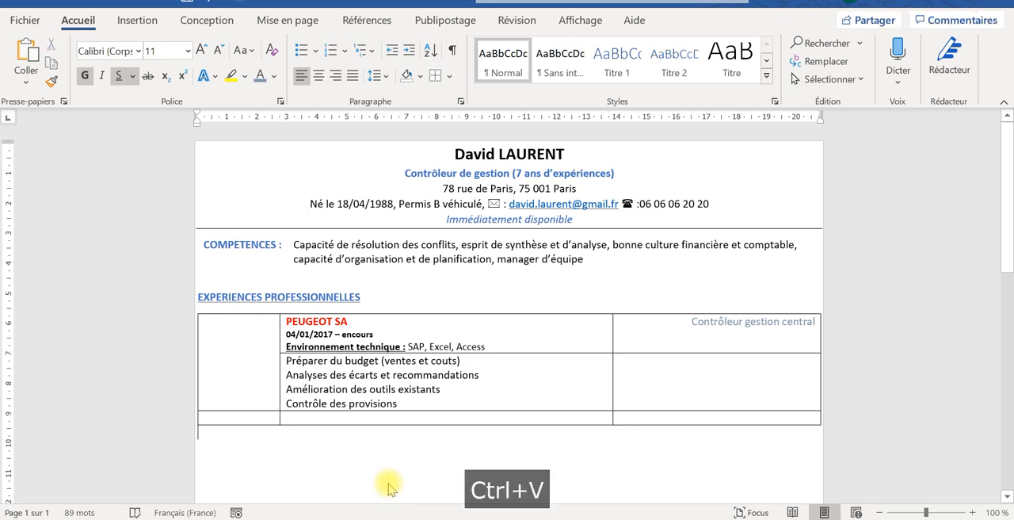
{"action": "left_click", "coordinate": [331, 440]}
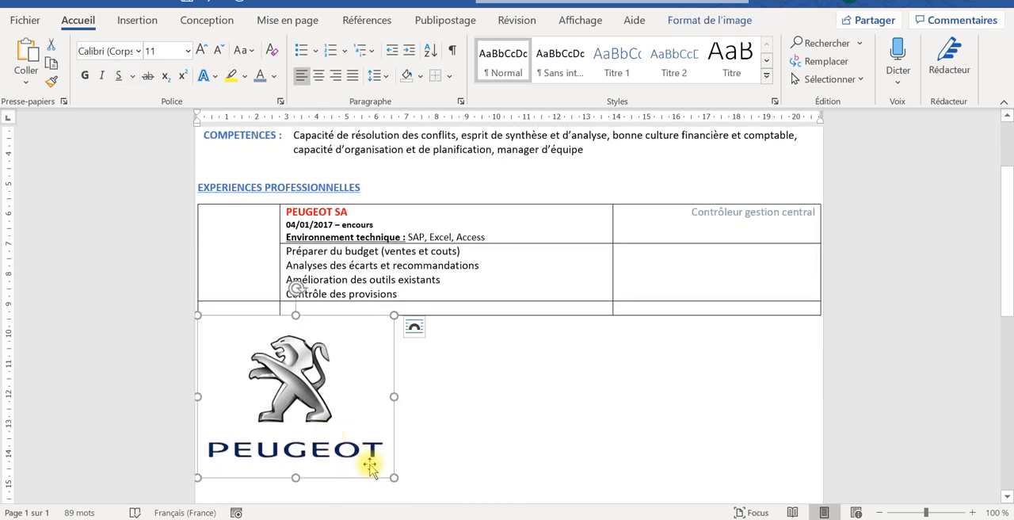
{"action": "left_click_drag", "start_coordinate": [392, 476], "coordinate": [238, 236]}
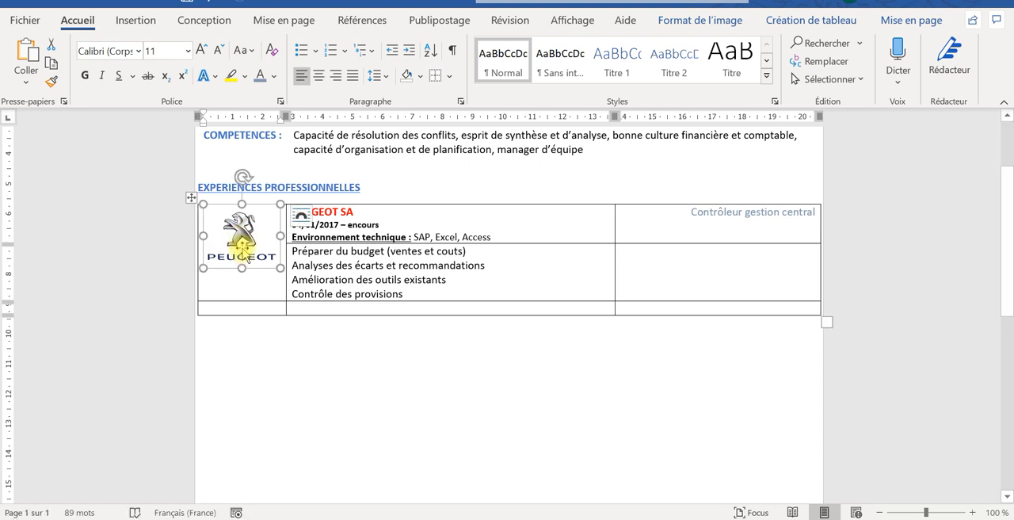
- Try to move the Peugeot logo lower within its merged cell
{"action": "key", "text": "Down"}
{"action": "left_click", "coordinate": [244, 250]}
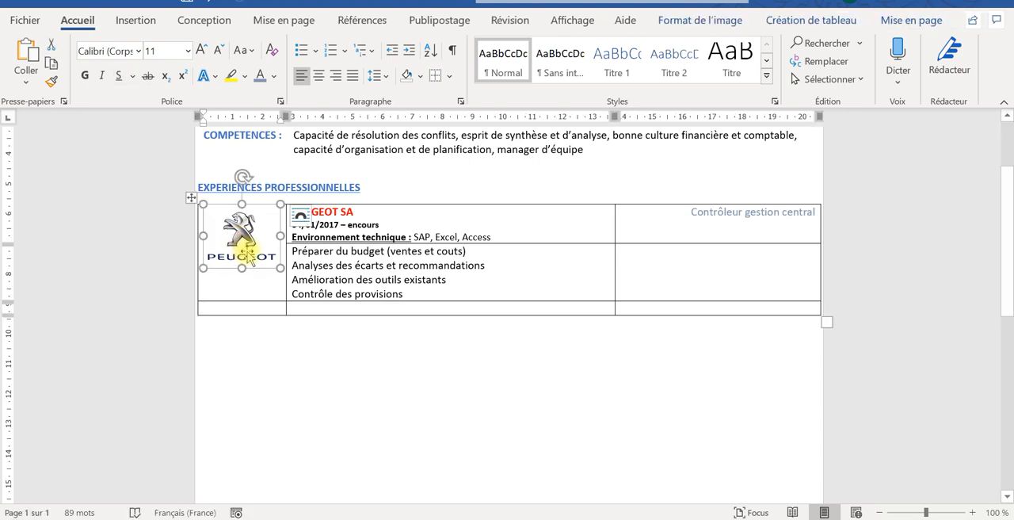
{"action": "left_click_drag", "start_coordinate": [248, 249], "coordinate": [250, 264]}
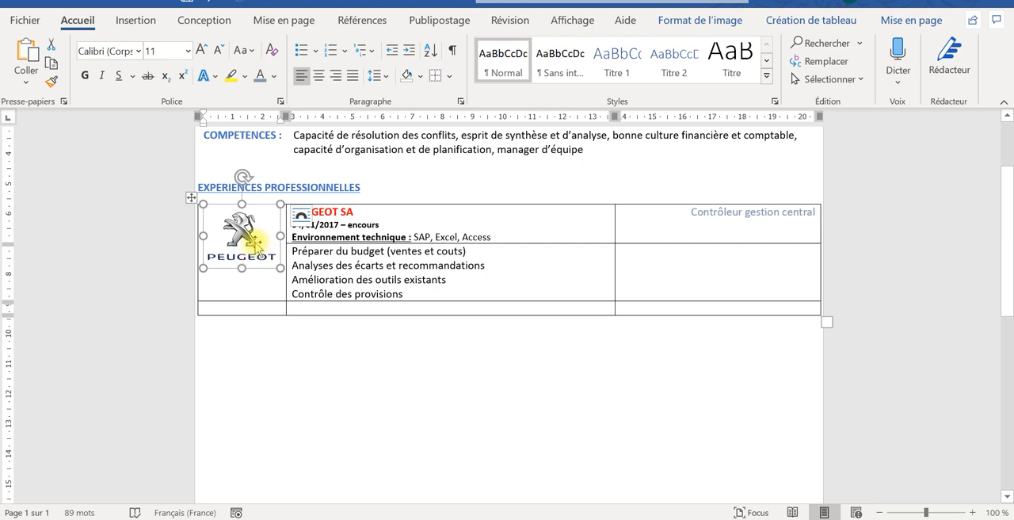
{"action": "left_click", "coordinate": [419, 418]}
{"action": "left_click", "coordinate": [256, 254]}
{"action": "right_click", "coordinate": [256, 243]}
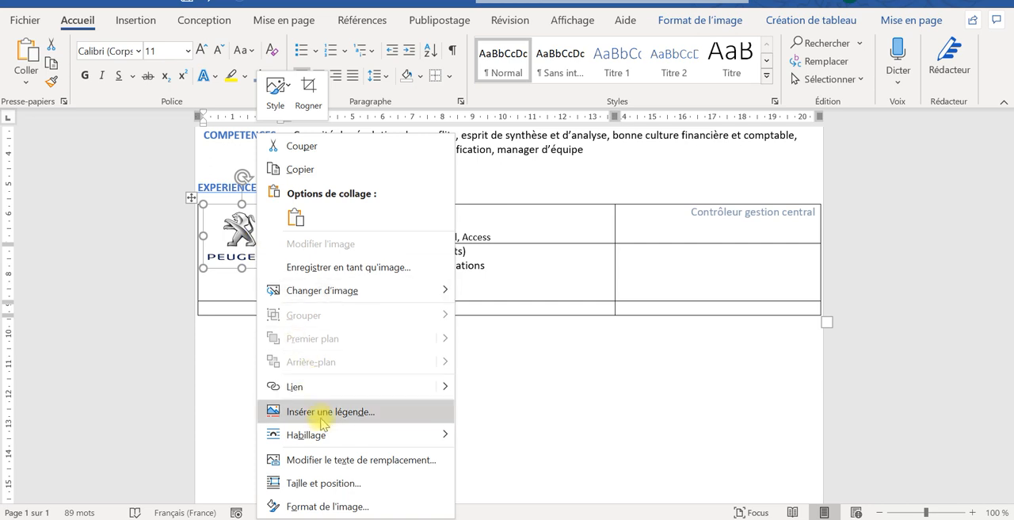
{"action": "left_click", "coordinate": [323, 459]}
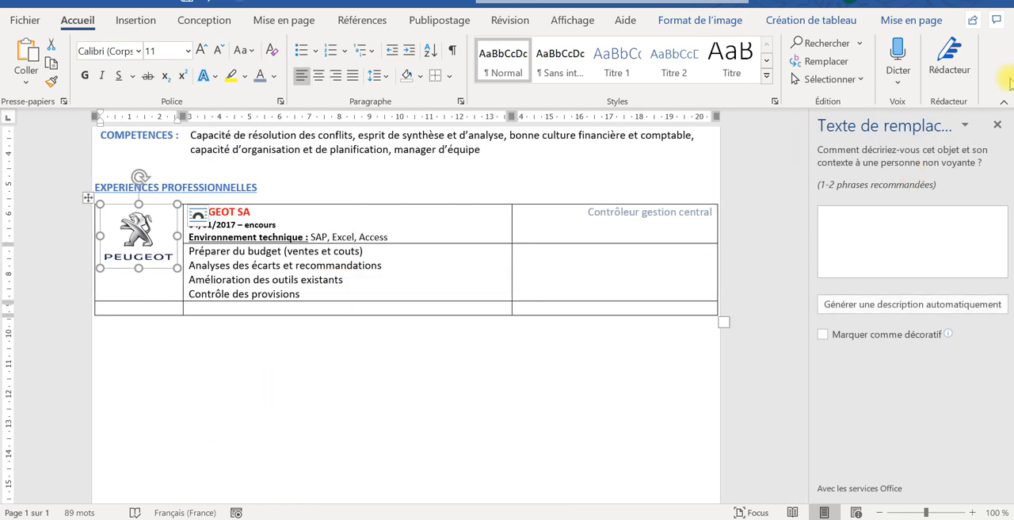
{"action": "left_click", "coordinate": [997, 124]}
{"action": "left_click", "coordinate": [338, 355]}
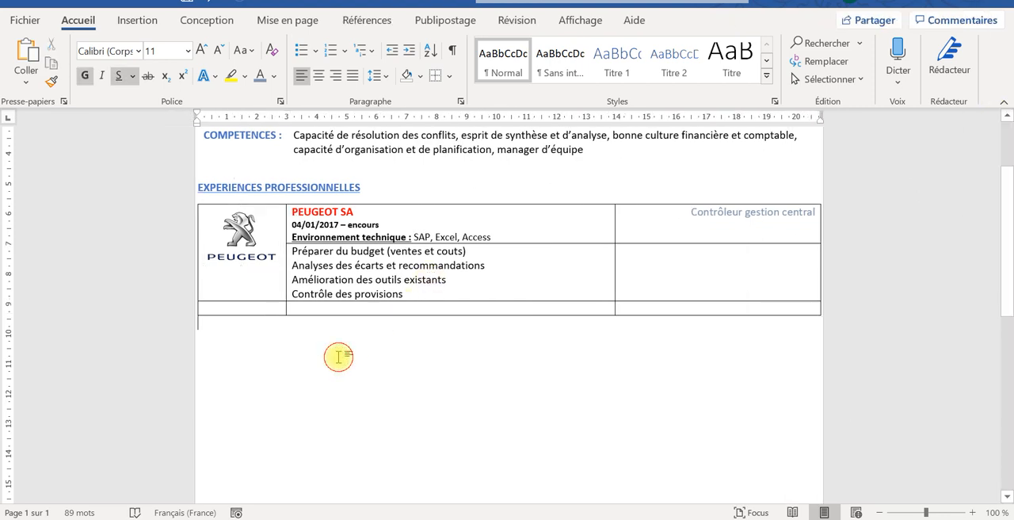
- Set the Peugeot logo's text wrapping to square and centre the logo within the merged cell
{"action": "left_click", "coordinate": [237, 245]}
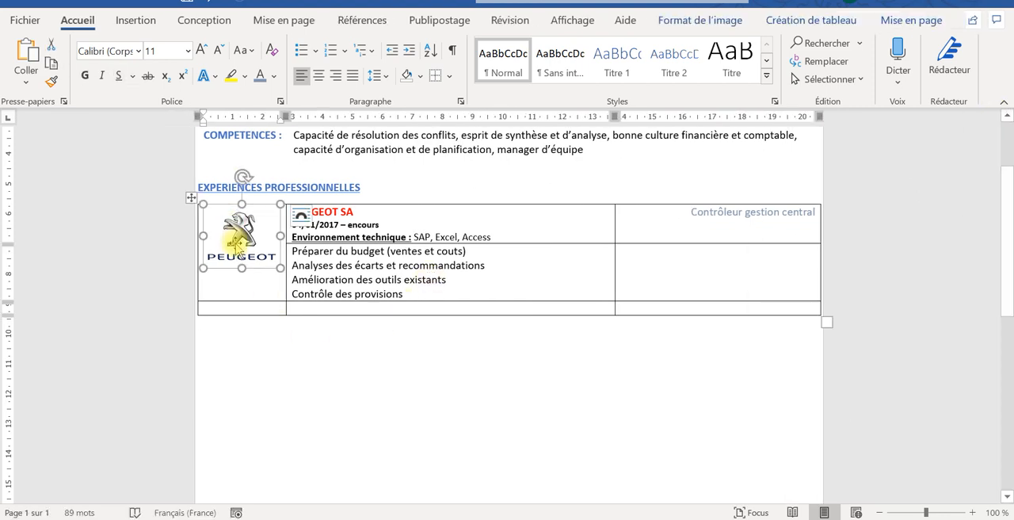
{"action": "left_click", "coordinate": [301, 218]}
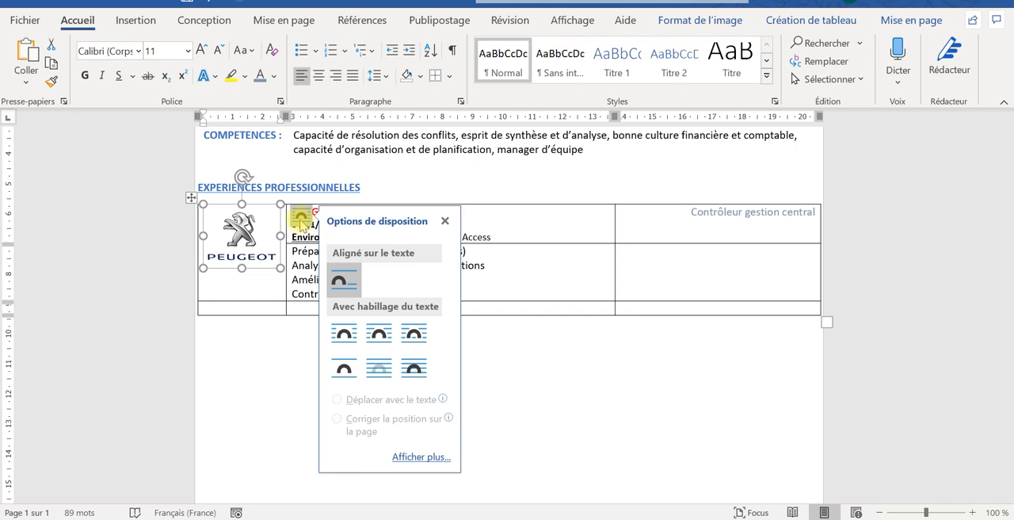
{"action": "left_click", "coordinate": [344, 334]}
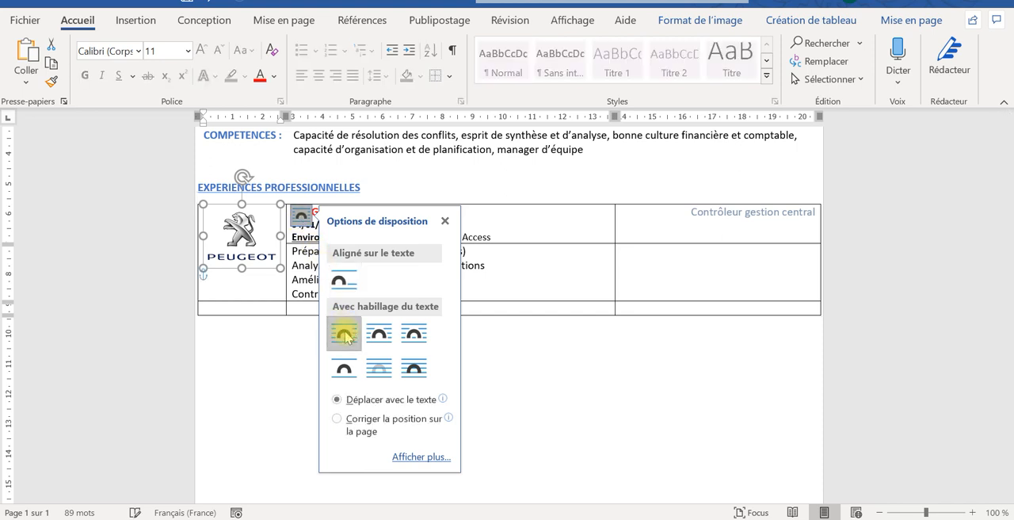
{"action": "left_click_drag", "start_coordinate": [240, 251], "coordinate": [240, 268]}
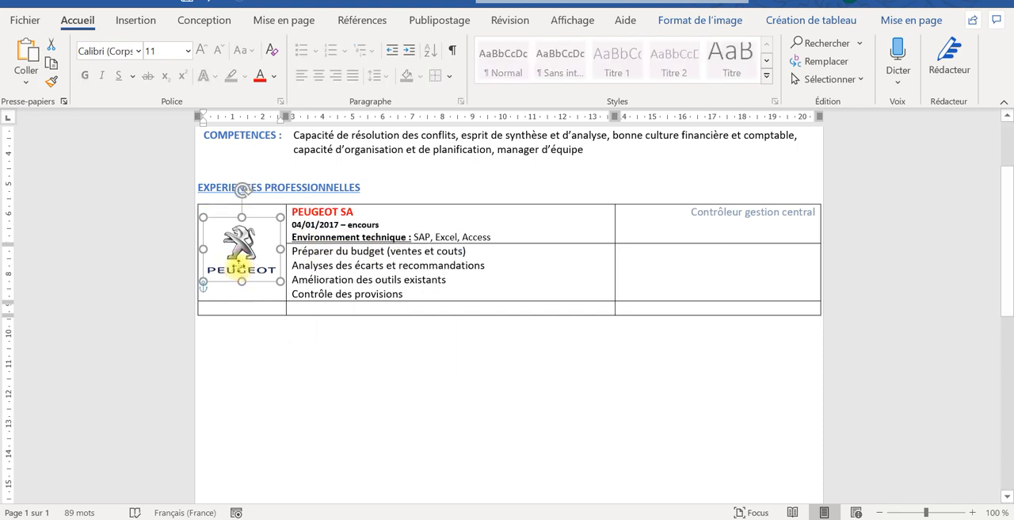
{"action": "left_click", "coordinate": [248, 351]}
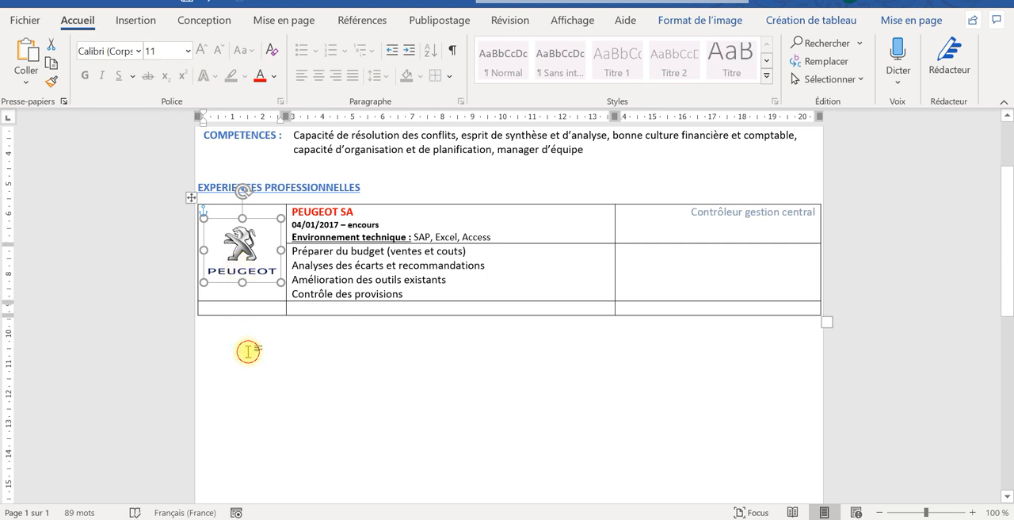
{"action": "left_click", "coordinate": [240, 251]}
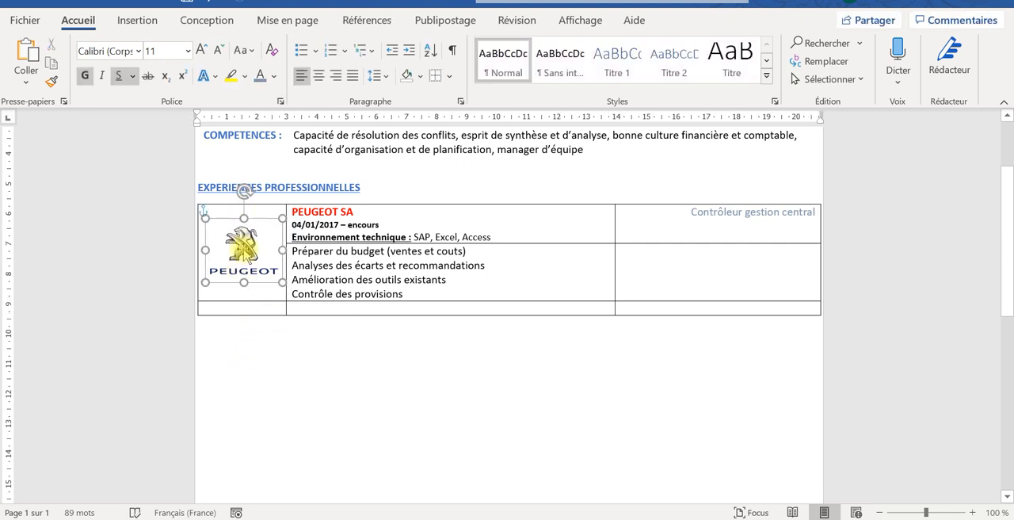
{"action": "left_click", "coordinate": [263, 376]}
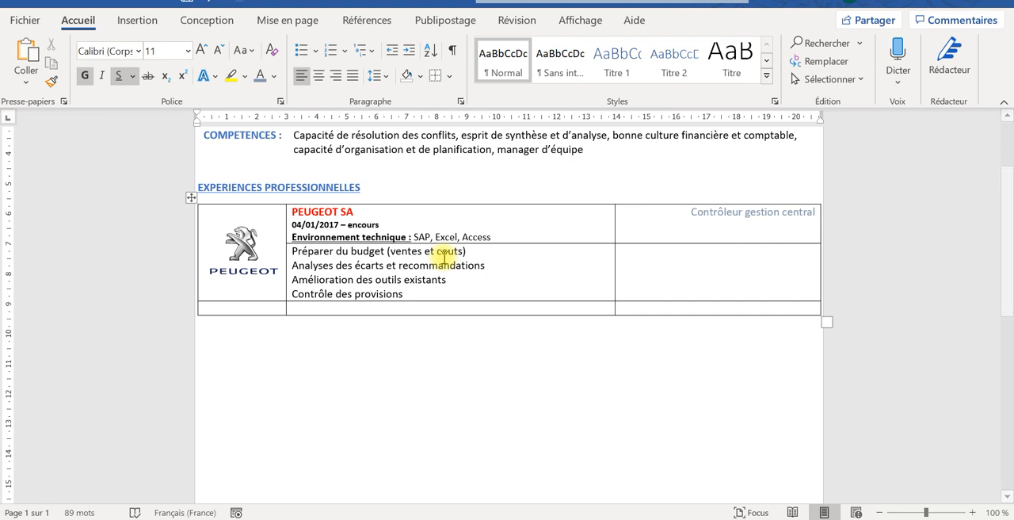
- Append "et reporting d'activité" to the second task line of the Peugeot entry
{"action": "left_click", "coordinate": [488, 267]}
{"action": "type", "text": "et rep"}
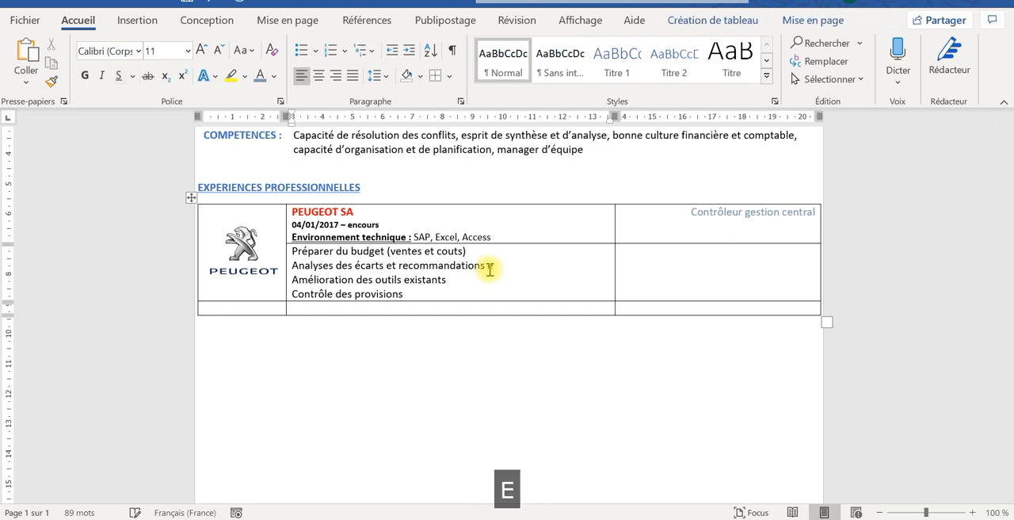
{"action": "type", "text": "o"}
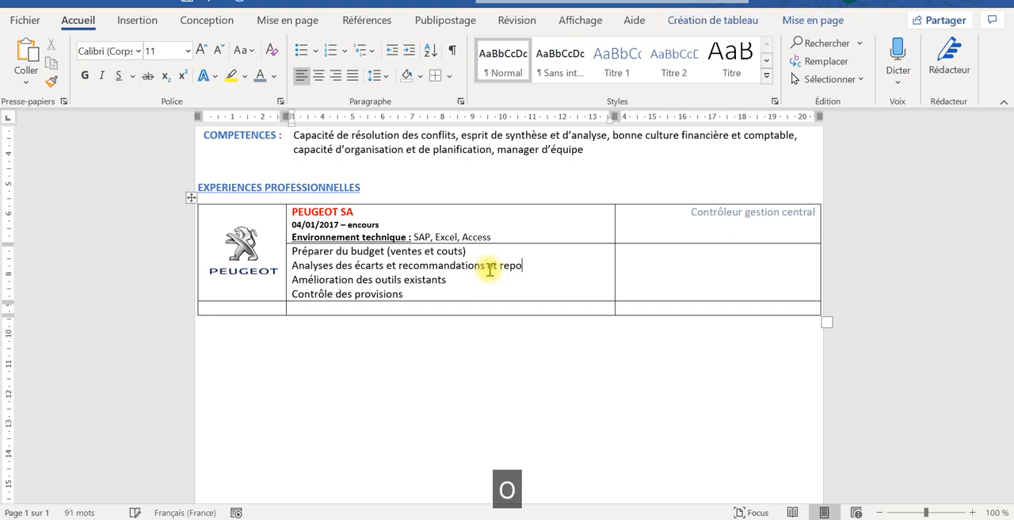
{"action": "type", "text": "rting "}
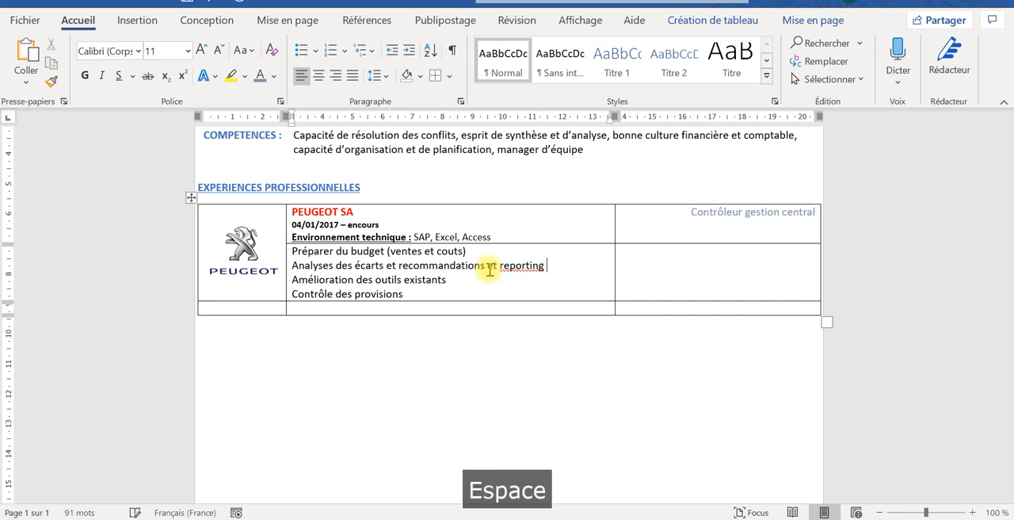
{"action": "type", "text": "d'ac"}
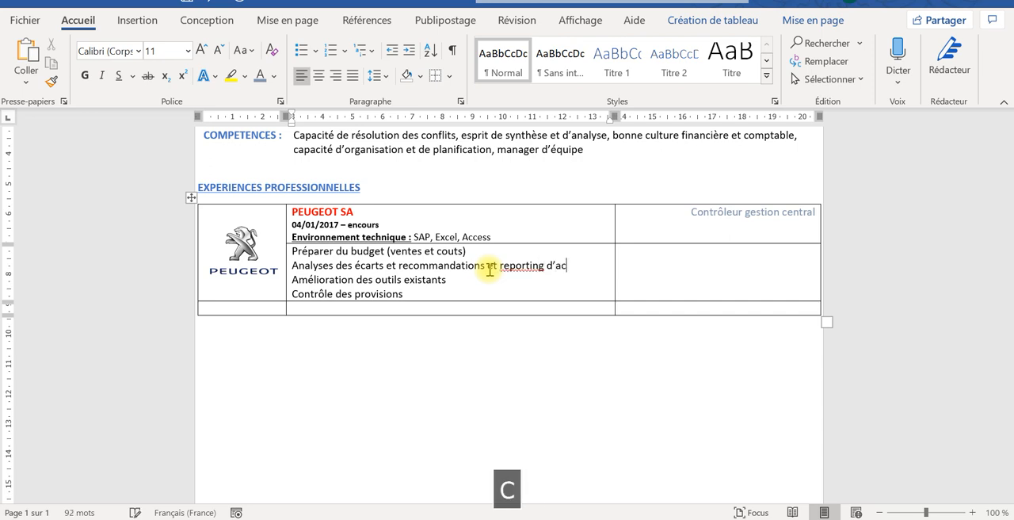
{"action": "type", "text": "tivité"}
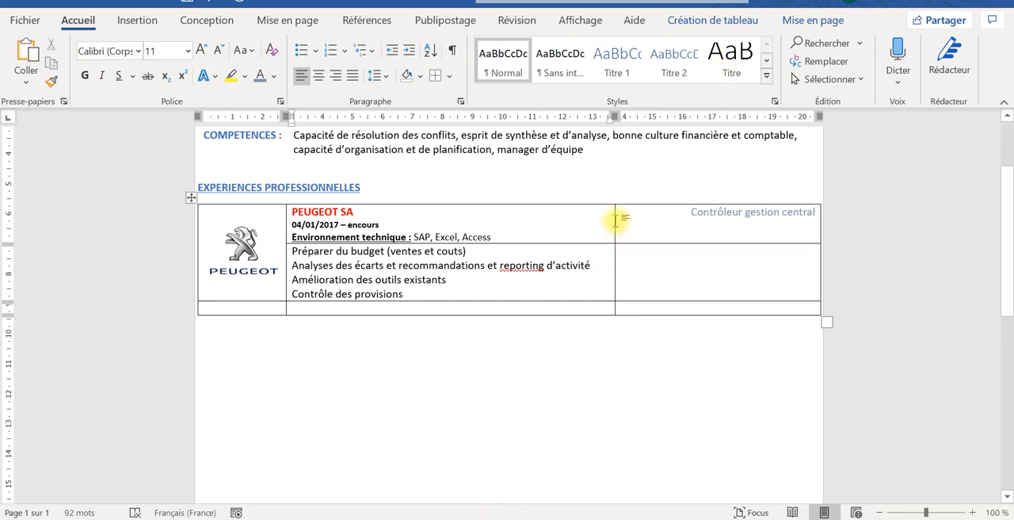
{"action": "left_click", "coordinate": [615, 222]}
{"action": "left_click", "coordinate": [614, 222]}
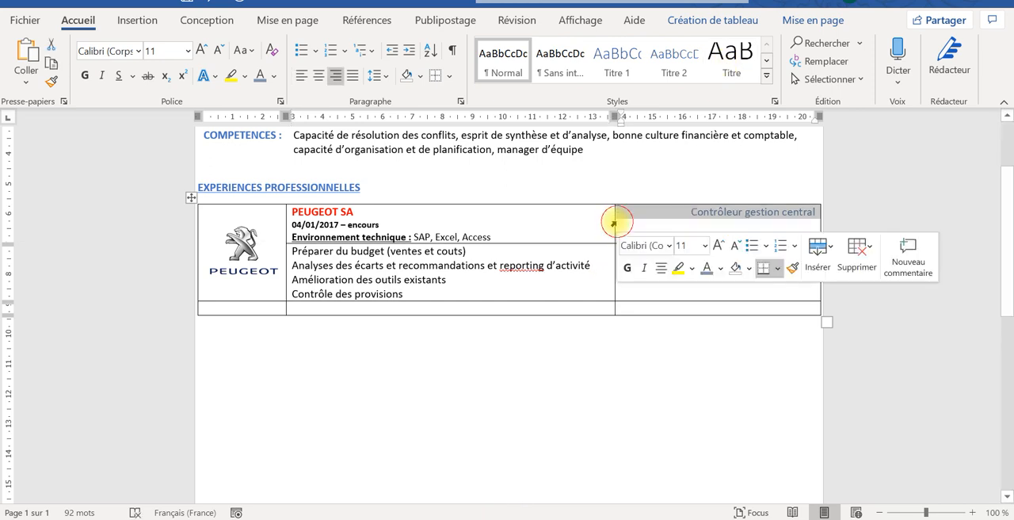
{"action": "left_click_drag", "start_coordinate": [615, 221], "coordinate": [654, 221]}
{"action": "key", "text": "ctrl+z"}
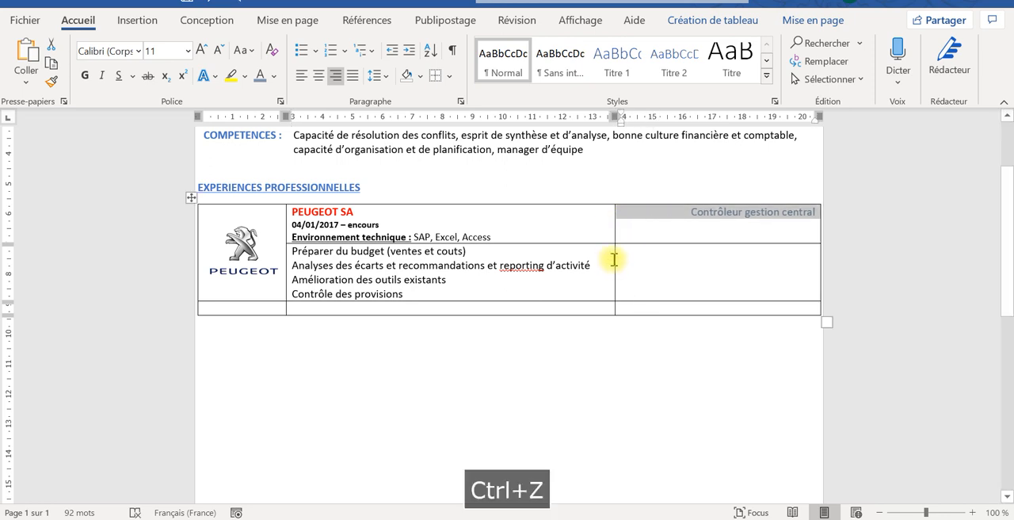
- Widen the middle column of the experience table so the job title column just fits "Contrôleur gestion central"
{"action": "left_click_drag", "start_coordinate": [619, 257], "coordinate": [684, 259]}
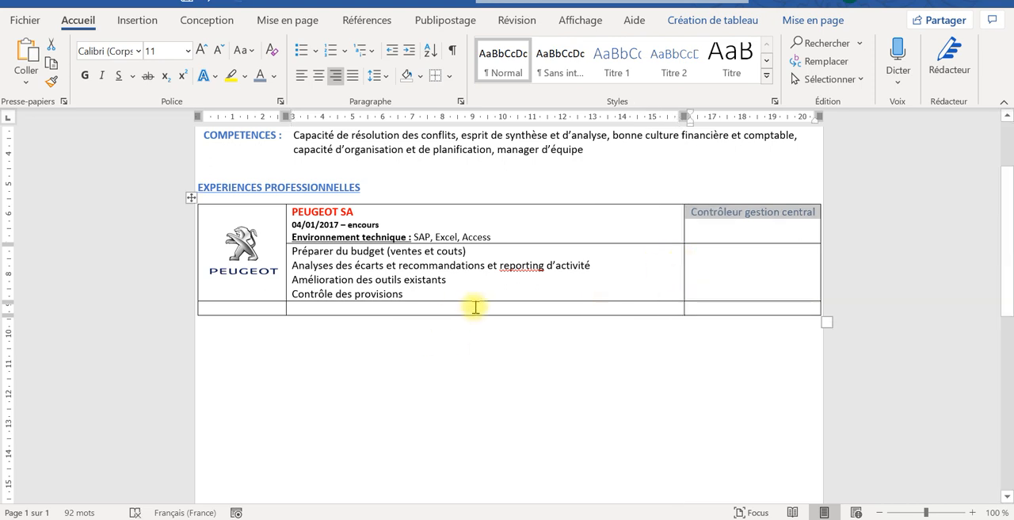
- Check the spelling suggestions for "reporting" in the second task line of the Peugeot entry
{"action": "double_click", "coordinate": [521, 269]}
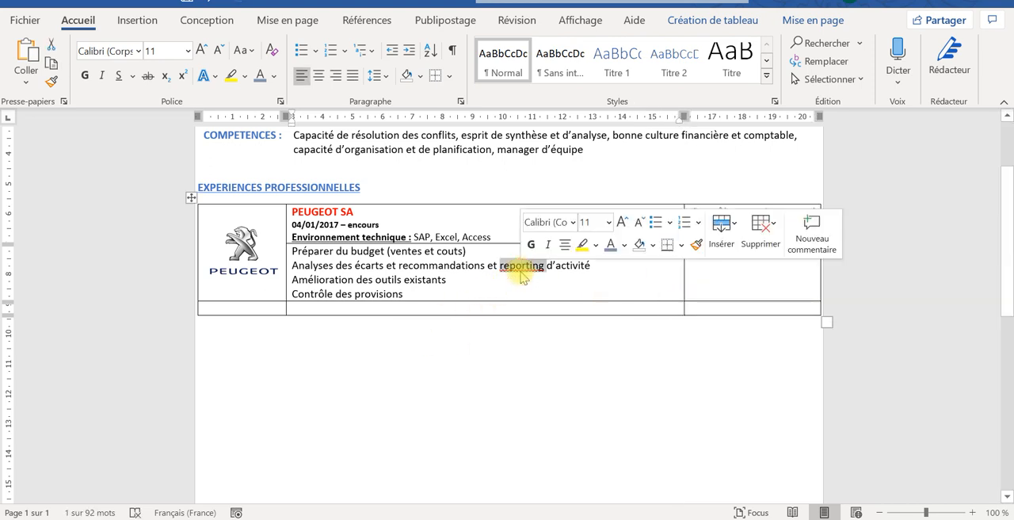
{"action": "right_click", "coordinate": [522, 270]}
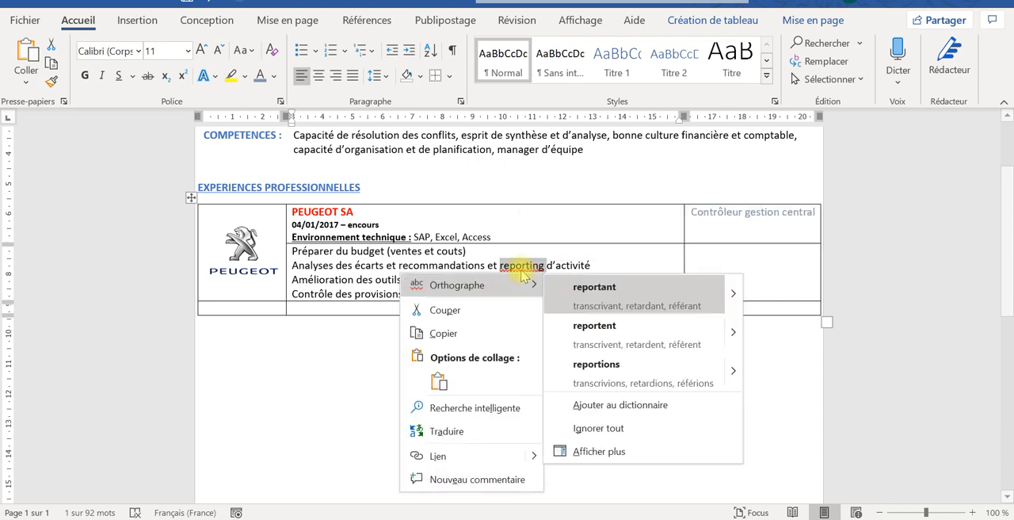
{"action": "left_click", "coordinate": [445, 264]}
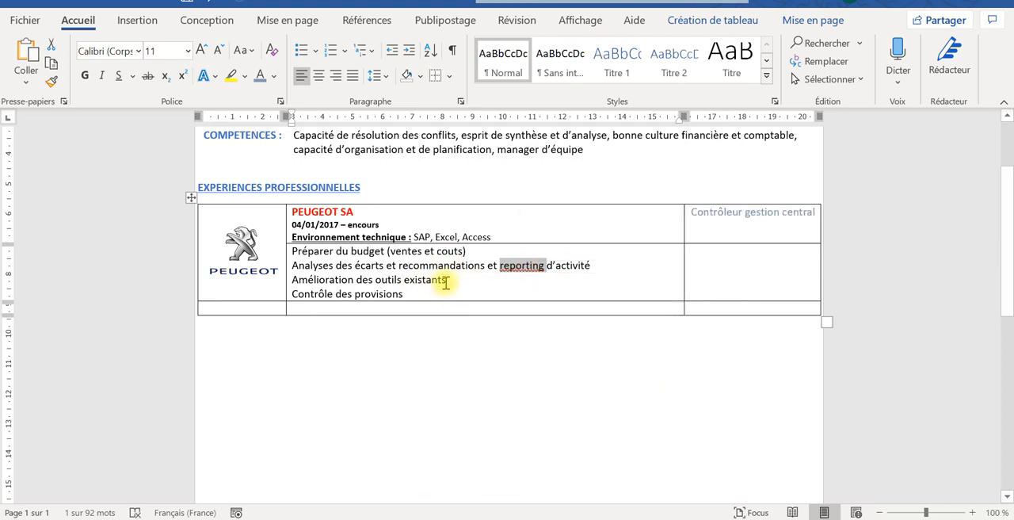
- Append "sur excel, vba, access et Business Object" to the third task line of the Peugeot entry
{"action": "left_click", "coordinate": [452, 283]}
{"action": "type", "text": "sur"}
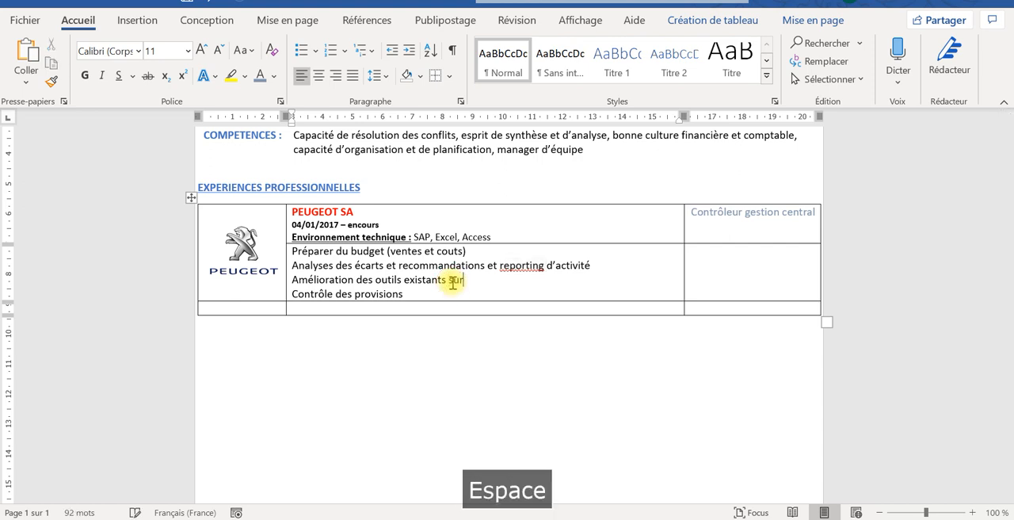
{"action": "type", "text": " excel"}
{"action": "key", "text": "BackSpace"}
{"action": "type", "text": ", vba"}
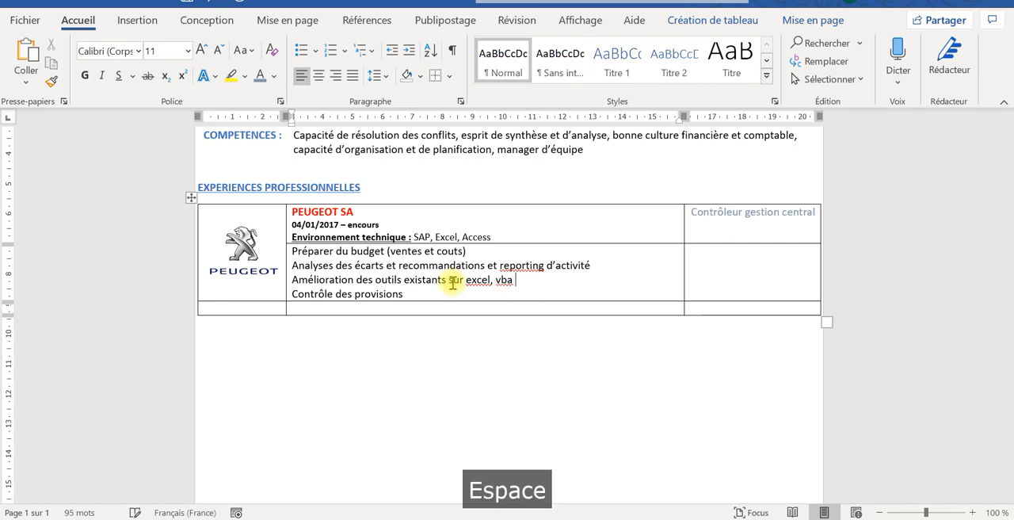
{"action": "key", "text": "BackSpace"}
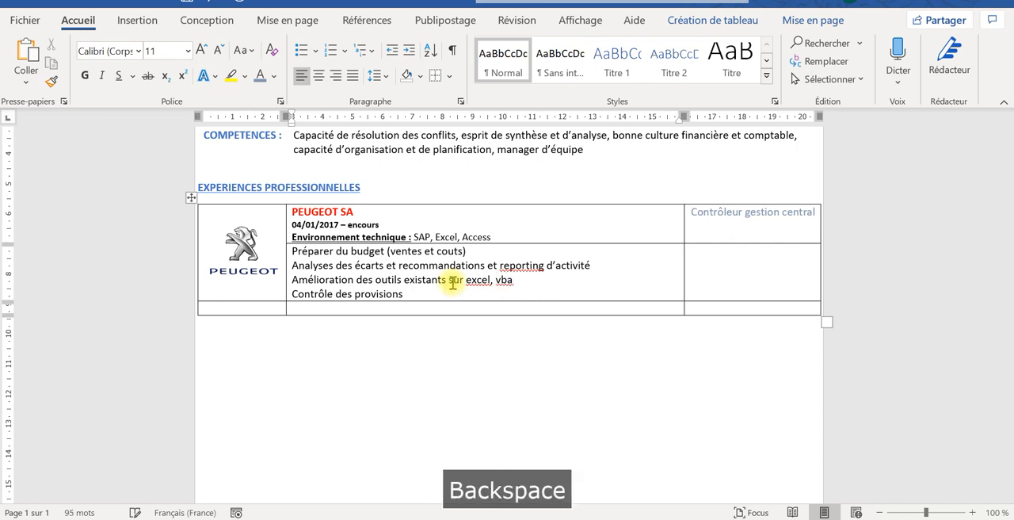
{"action": "type", "text": ", access"}
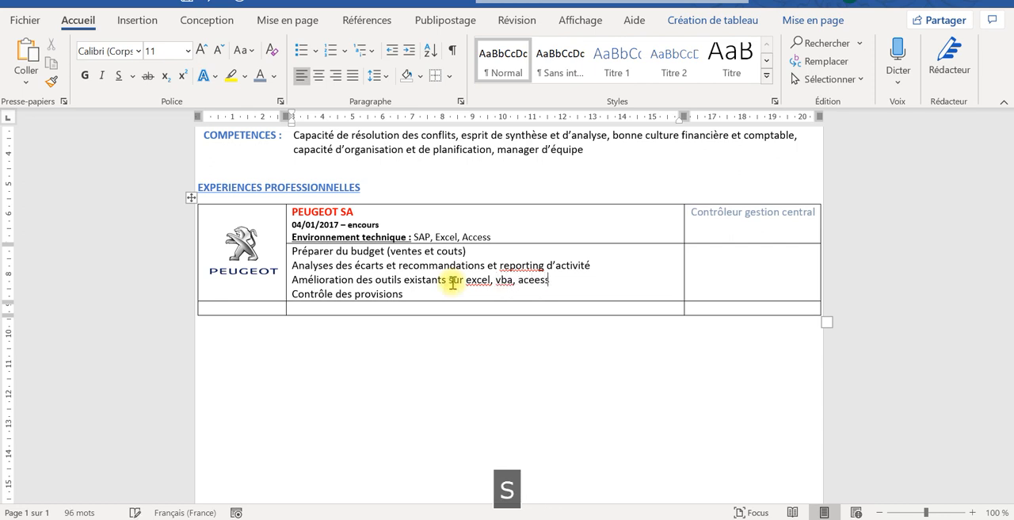
{"action": "key", "text": "BackSpace"}
{"action": "key", "text": "BackSpace"}
{"action": "type", "text": "cess et"}
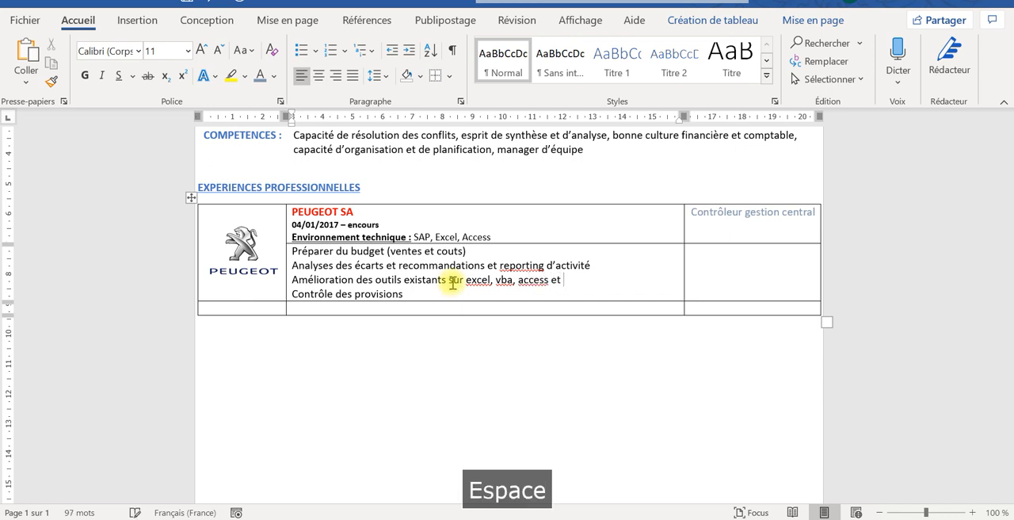
{"action": "key", "text": "Caps_Lock"}
{"action": "type", "text": "B"}
{"action": "key", "text": "Caps_Lock"}
{"action": "type", "text": "u"}
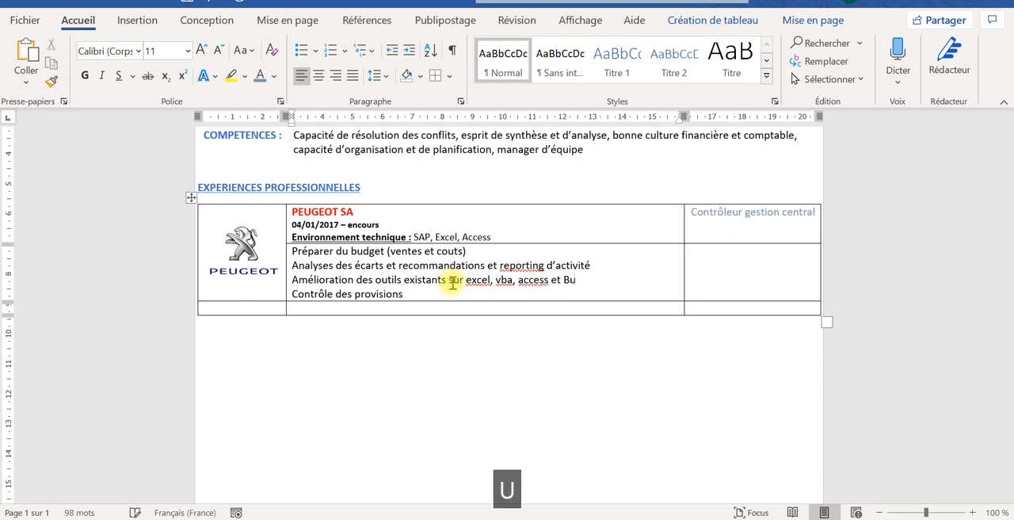
{"action": "type", "text": "siness"}
{"action": "key", "text": "Caps_Lock"}
{"action": "type", "text": "O"}
{"action": "key", "text": "Caps_Lock"}
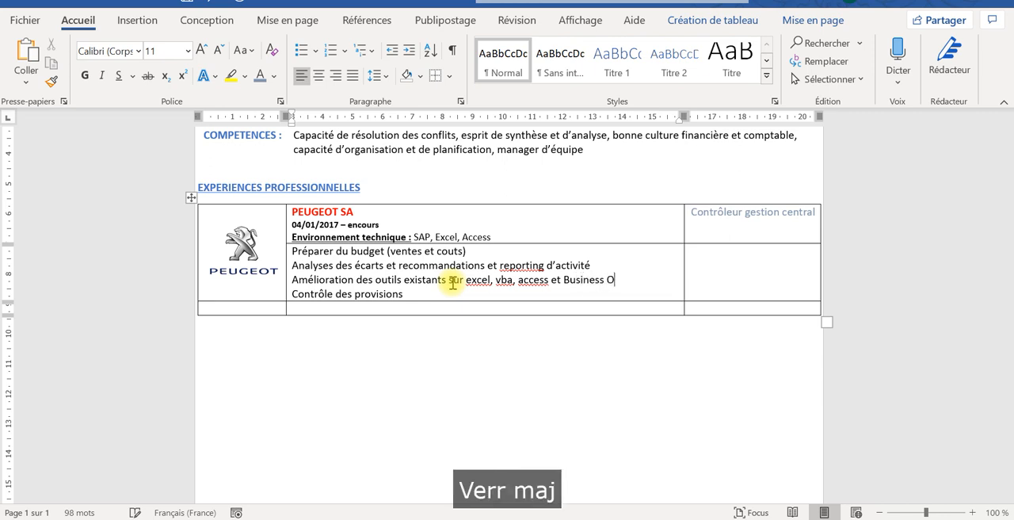
{"action": "type", "text": "bject"}
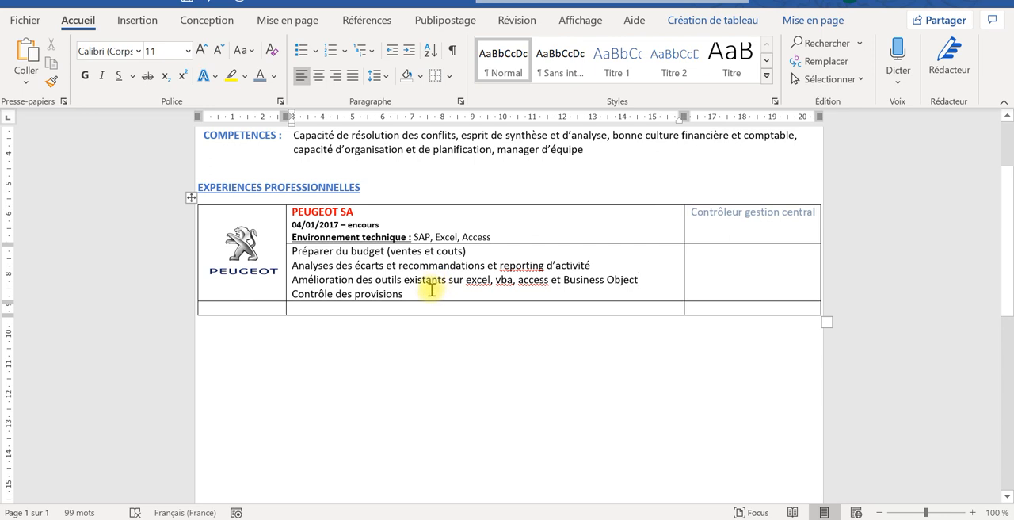
- Append "(masse salariale....)" to the "Contrôle des provisions" line of the Peugeot entry
{"action": "left_click", "coordinate": [428, 290]}
{"action": "type", "text": "("}
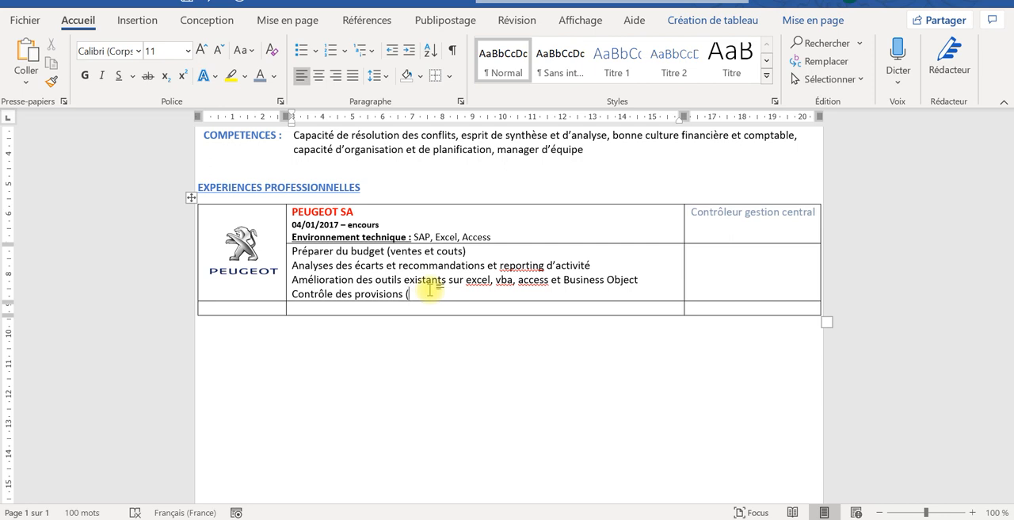
{"action": "type", "text": "masse s"}
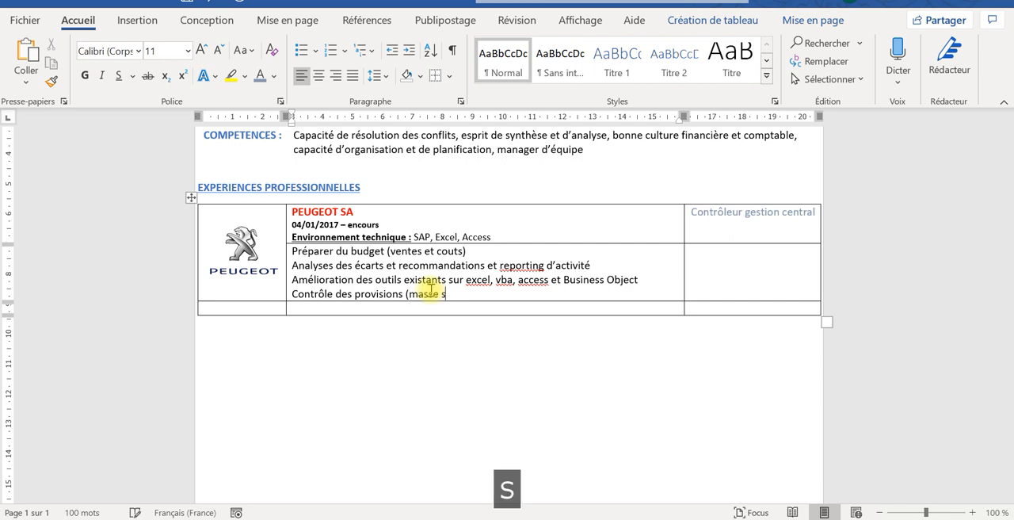
{"action": "type", "text": "alarial"}
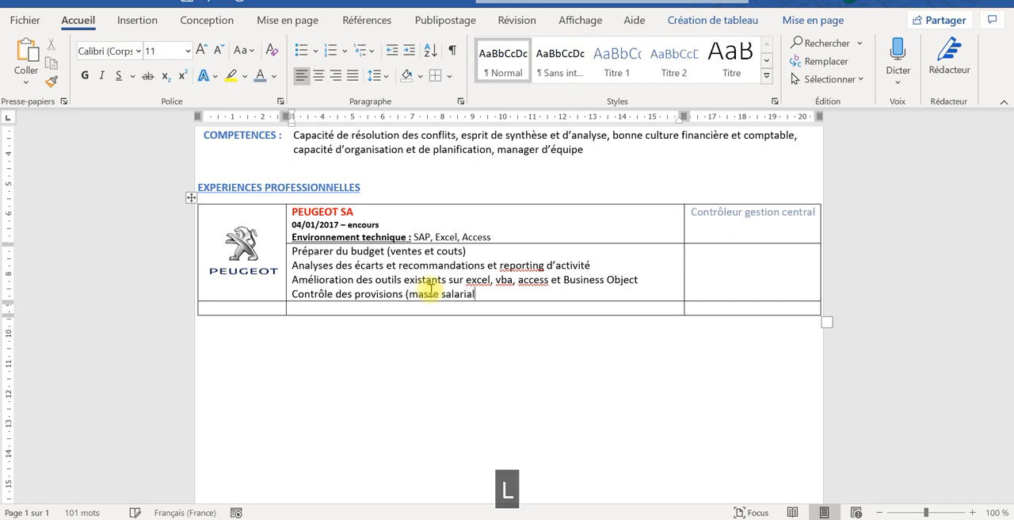
{"action": "type", "text": "e..."}
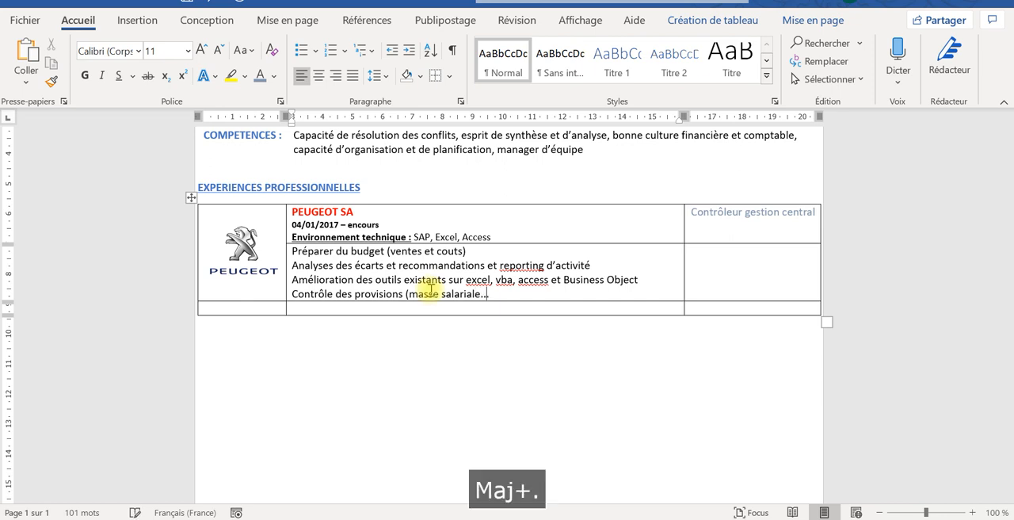
{"action": "type", "text": ")"}
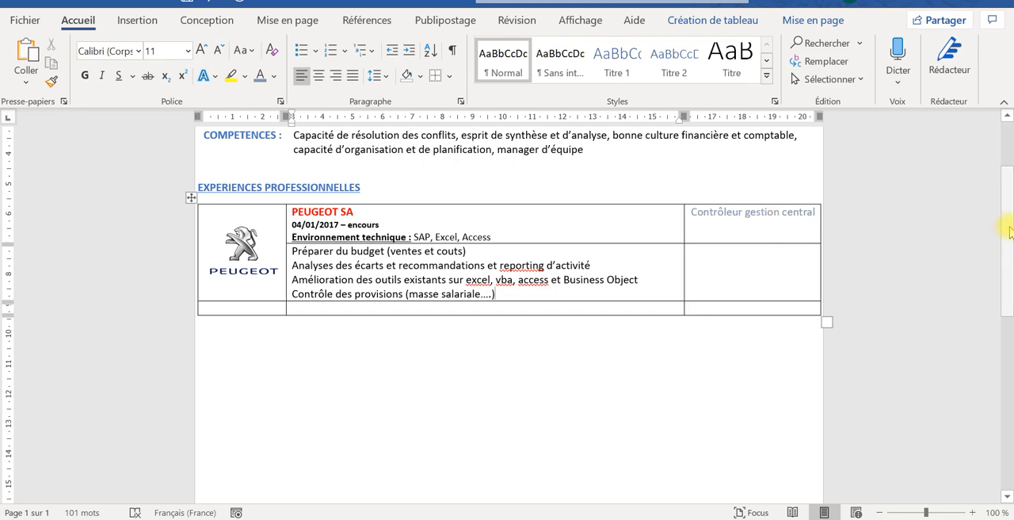
- Check the company logo files in the cv folder, and add a new row at the end of the experience table
{"action": "left_click", "coordinate": [615, 518]}
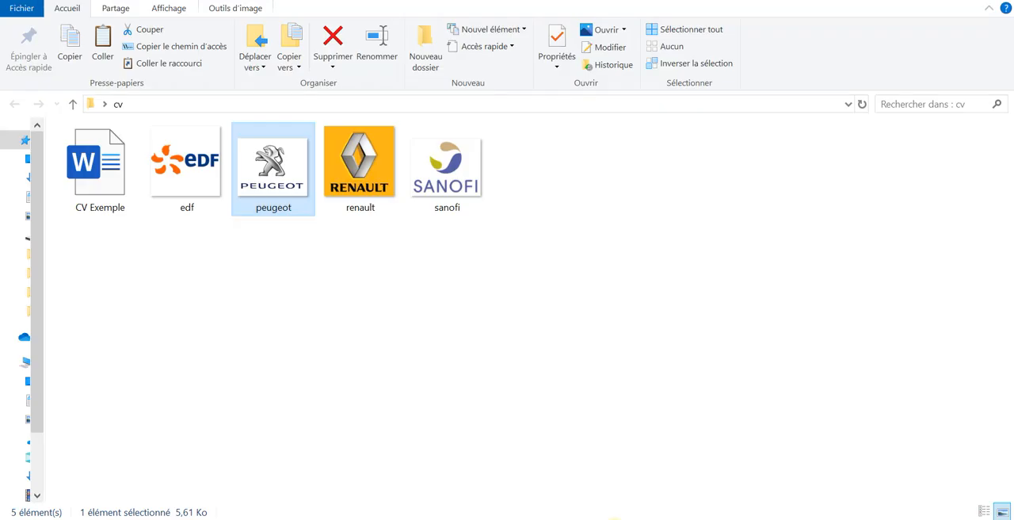
{"action": "left_click", "coordinate": [614, 519]}
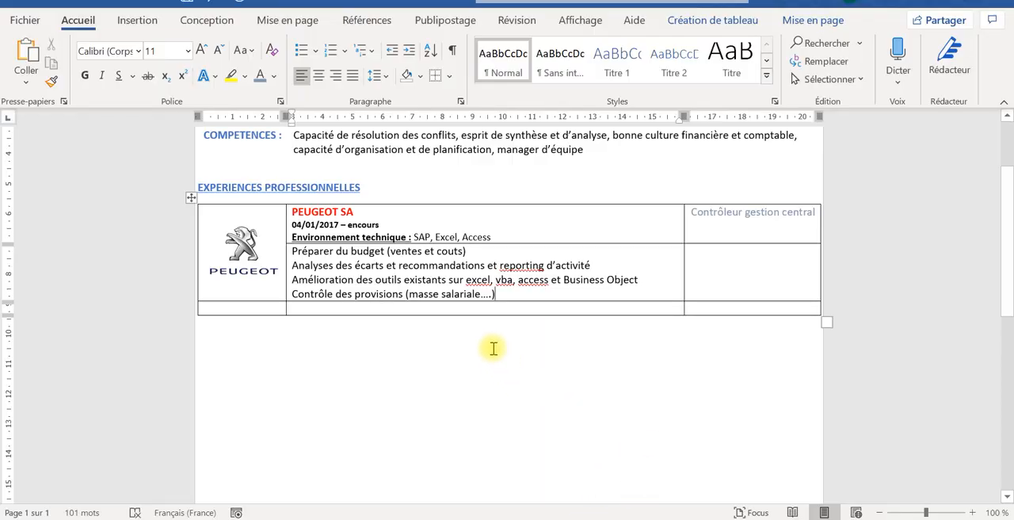
{"action": "left_click", "coordinate": [479, 308]}
{"action": "key", "text": "Tab"}
{"action": "key", "text": "Tab"}
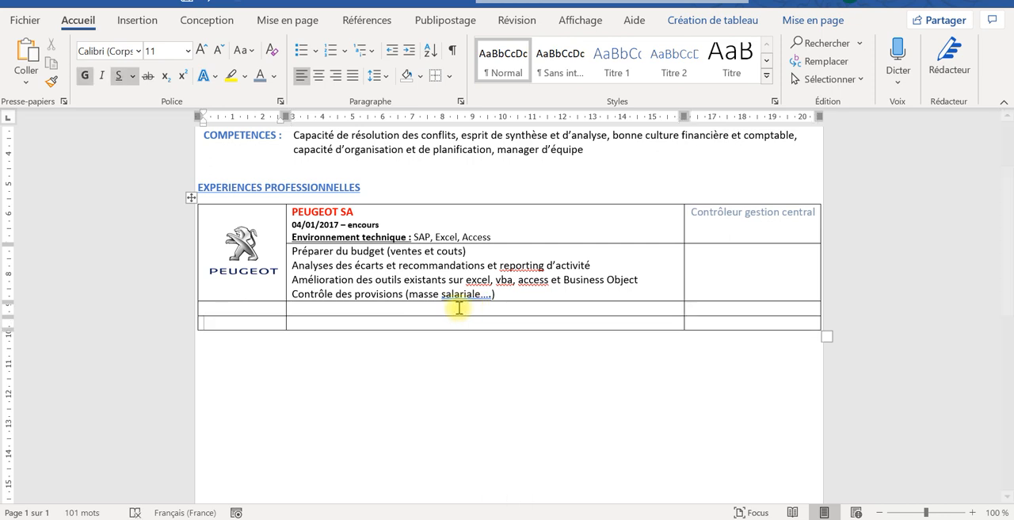
- Enter "SANOFI" as the company name in the middle column of the row below the Peugeot entry
{"action": "left_click", "coordinate": [327, 303]}
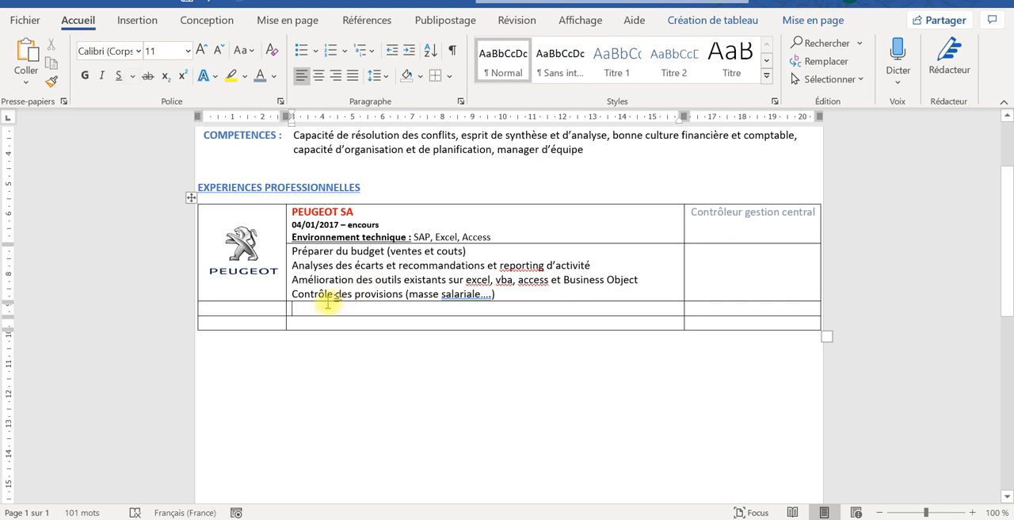
{"action": "key", "text": "Caps_Lock"}
{"action": "type", "text": "S"}
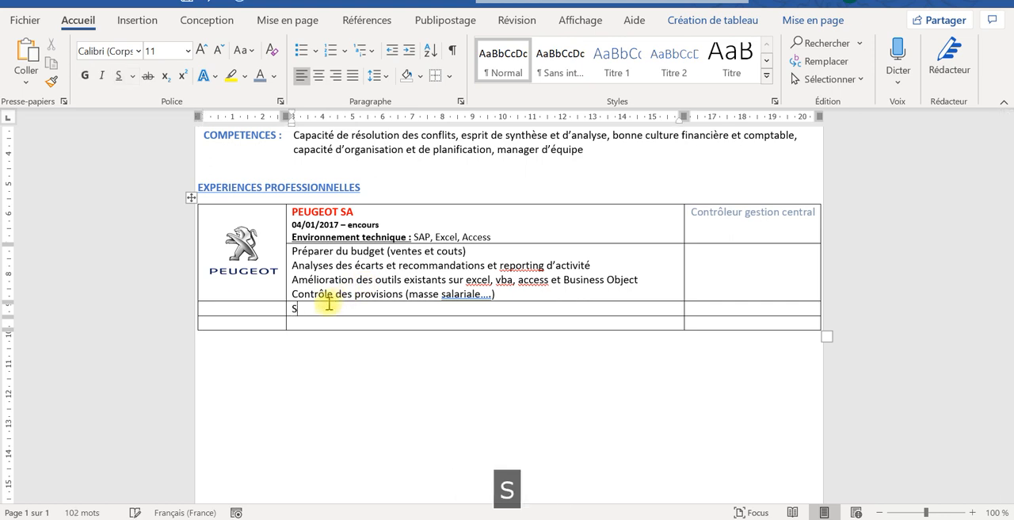
{"action": "type", "text": "ANO"}
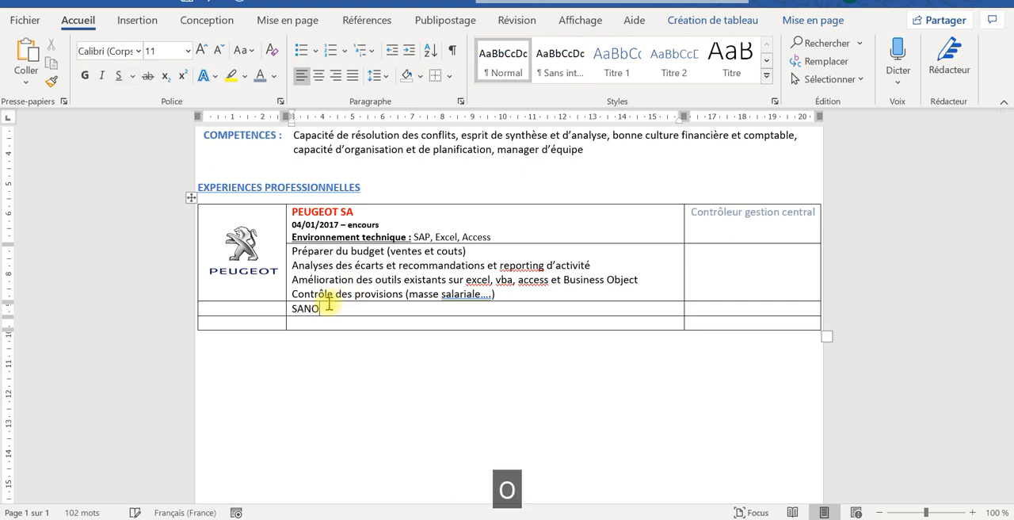
{"action": "type", "text": "FI"}
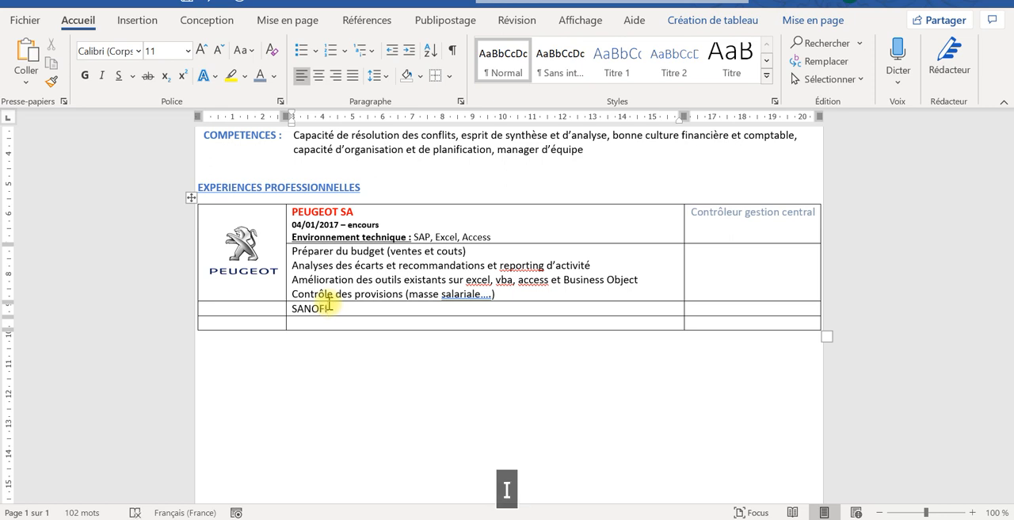
- Add the employment period "01/12/2014- 30/11/2016" on a new line under SANOFI
{"action": "key", "text": "Return"}
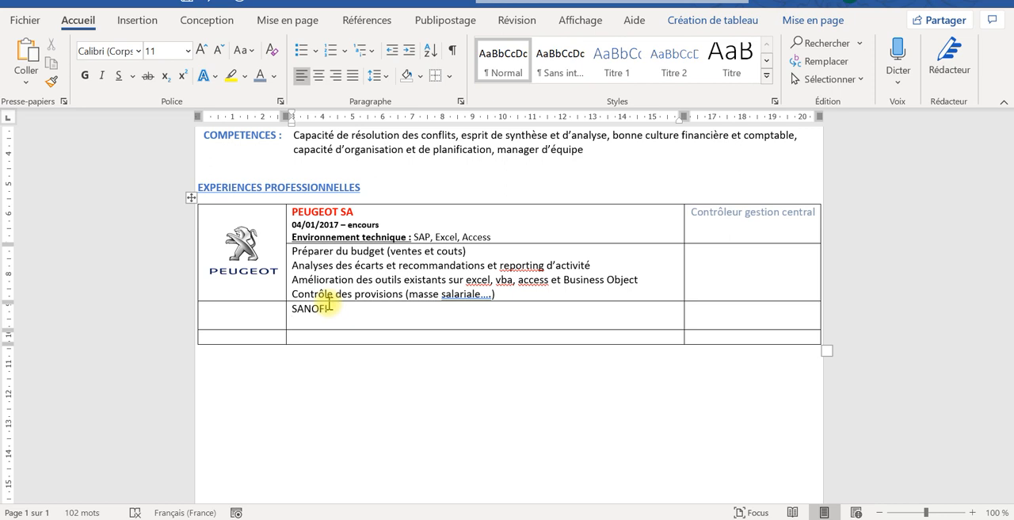
{"action": "type", "text": "01"}
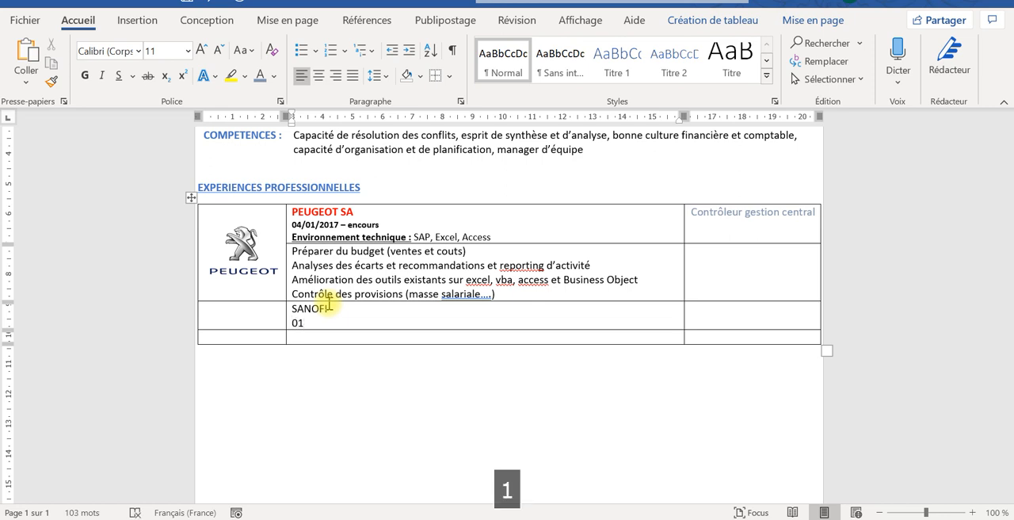
{"action": "type", "text": "/"}
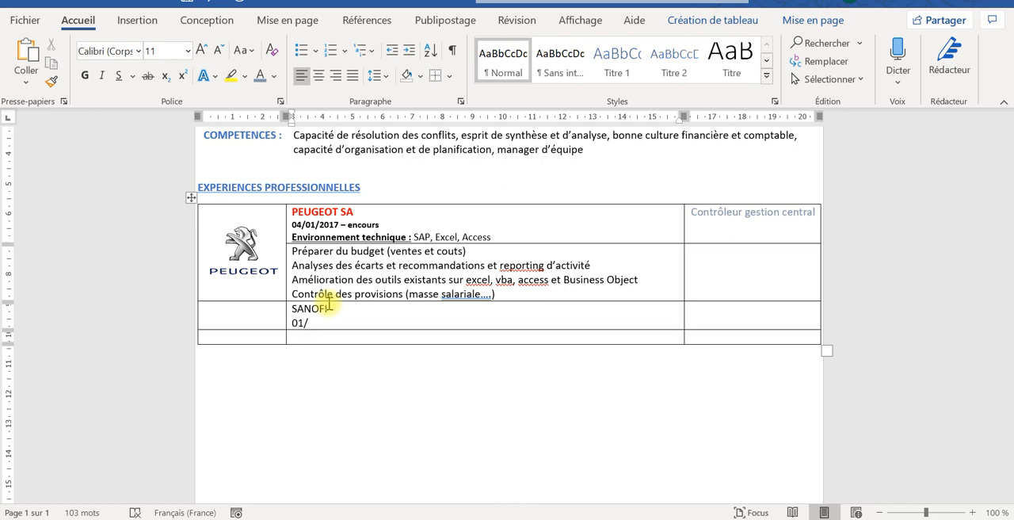
{"action": "type", "text": "12"}
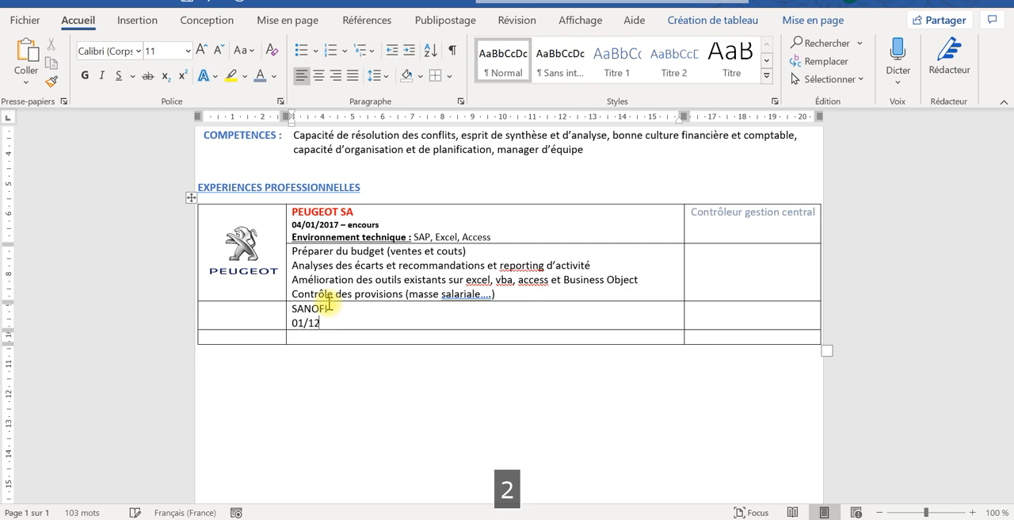
{"action": "type", "text": "/20"}
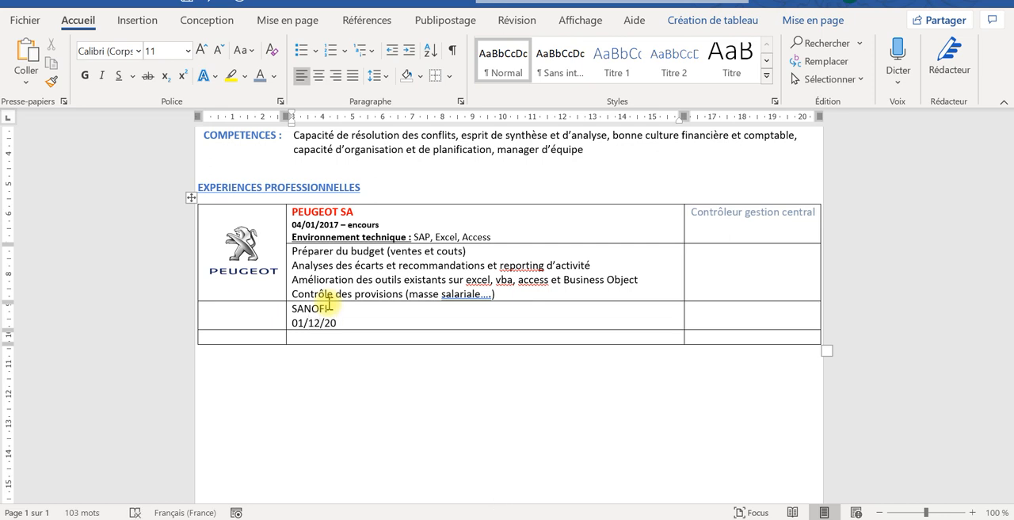
{"action": "type", "text": "14"}
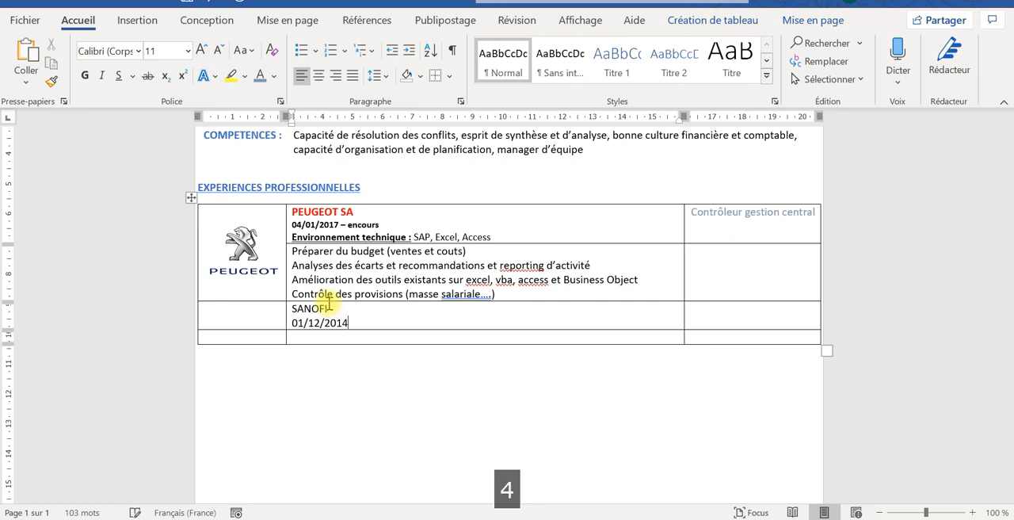
{"action": "key", "text": "Caps_Lock"}
{"action": "type", "text": "4- "}
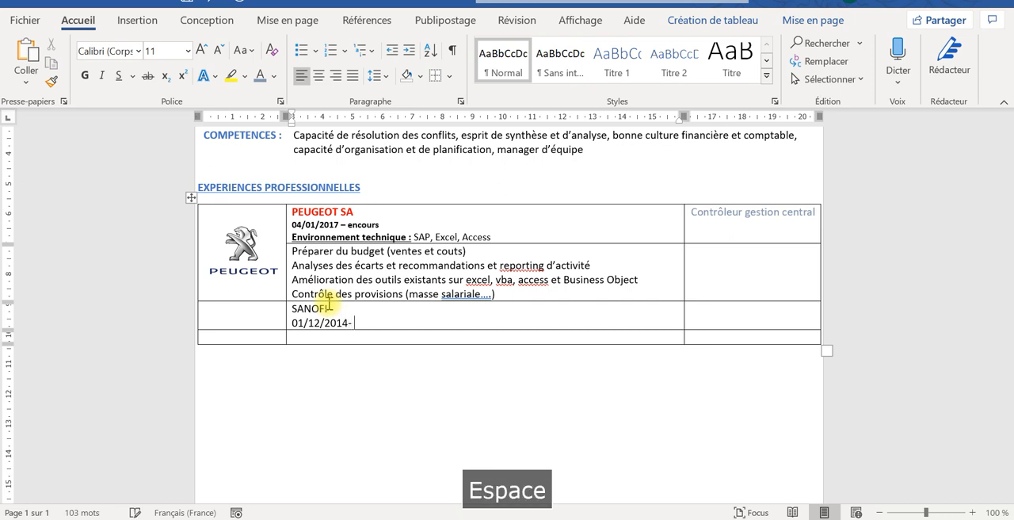
{"action": "type", "text": "30"}
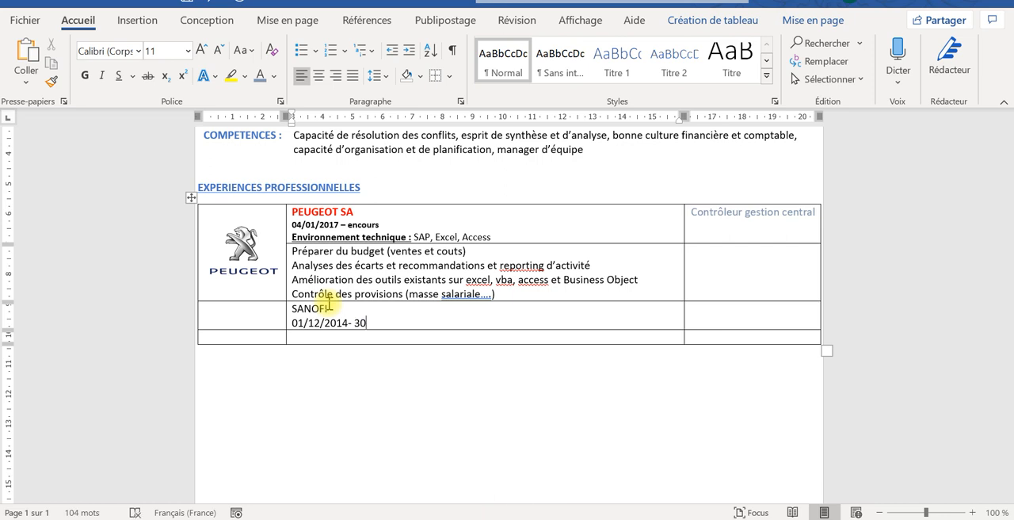
{"action": "type", "text": "/"}
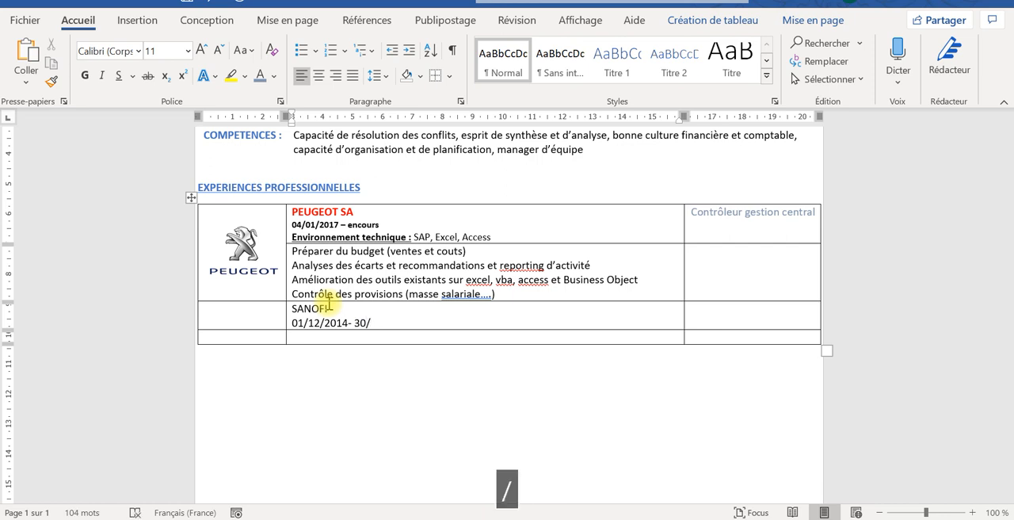
{"action": "type", "text": "11/201"}
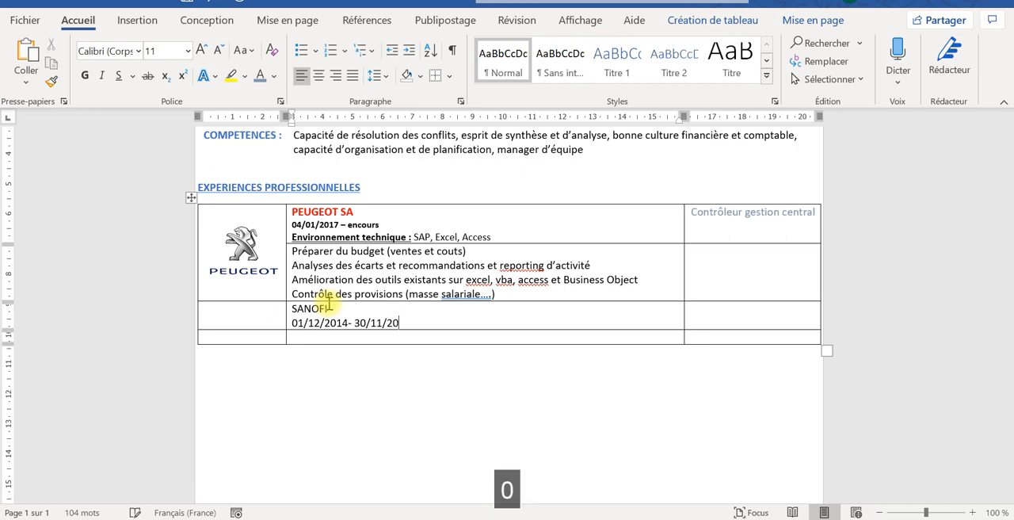
{"action": "type", "text": "6"}
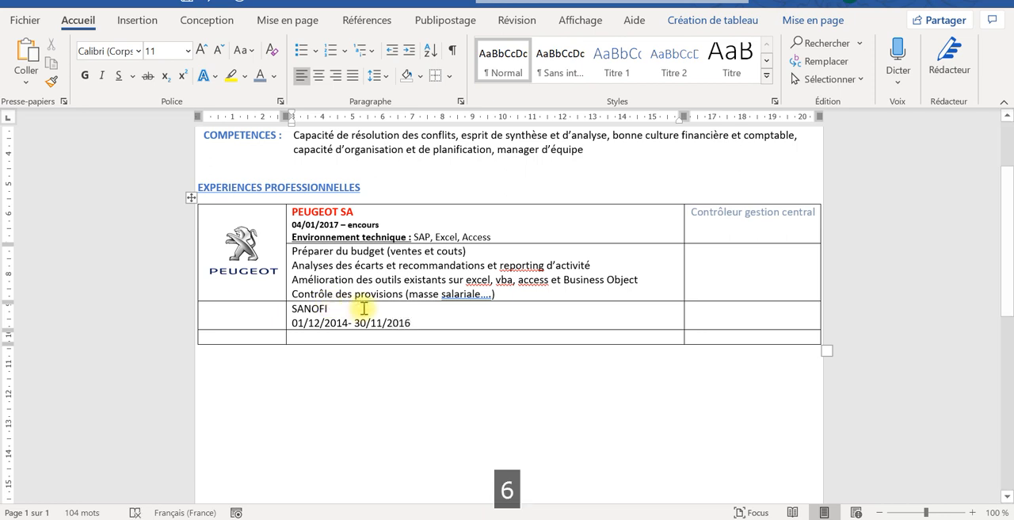
- Add the label "Environnement technique :" on a new line under the SANOFI dates
{"action": "key", "text": "Return"}
{"action": "type", "text": "e"}
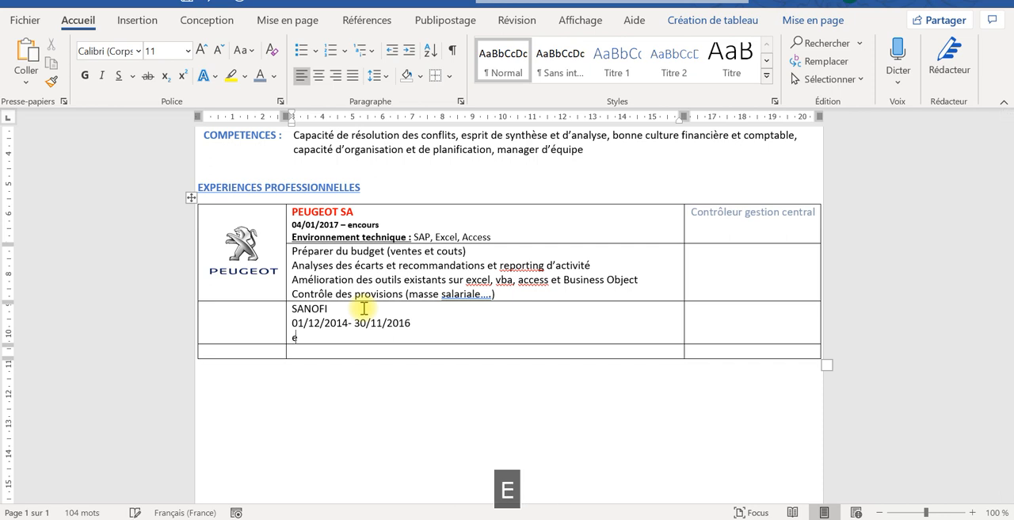
{"action": "key", "text": "BackSpace"}
{"action": "type", "text": "Z"}
{"action": "key", "text": "BackSpace"}
{"action": "key", "text": "Caps_Lock"}
{"action": "type", "text": "E"}
{"action": "key", "text": "Caps_Lock"}
{"action": "type", "text": "nvironnement"}
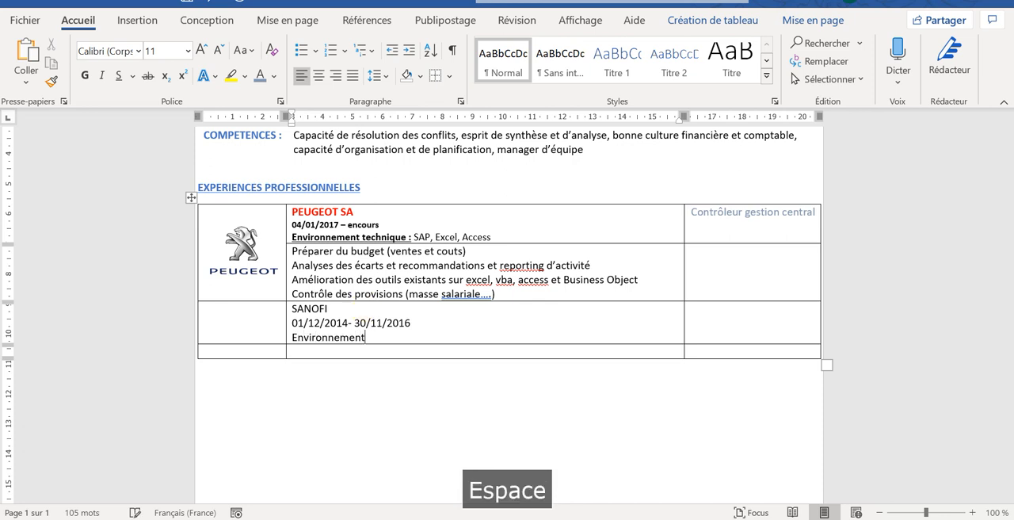
{"action": "type", "text": " technique"}
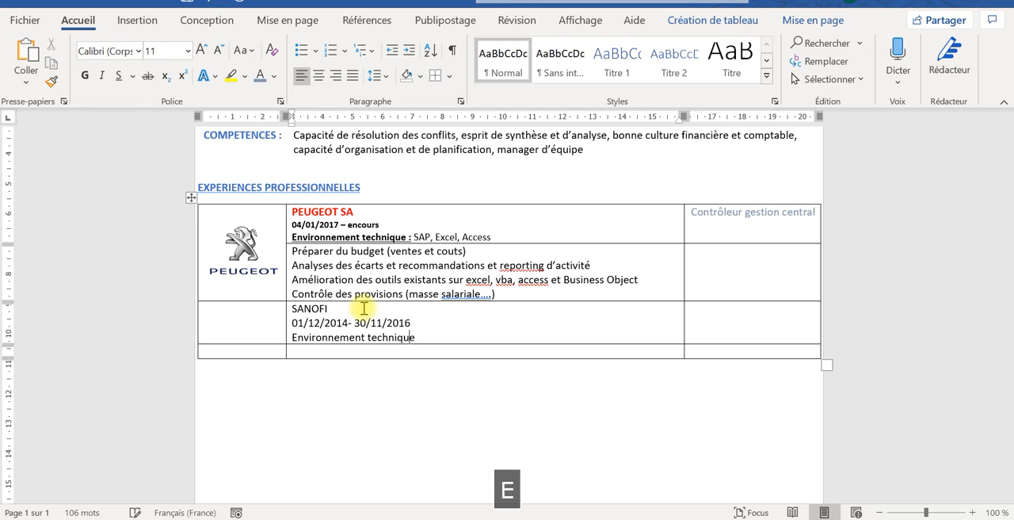
{"action": "type", "text": " : "}
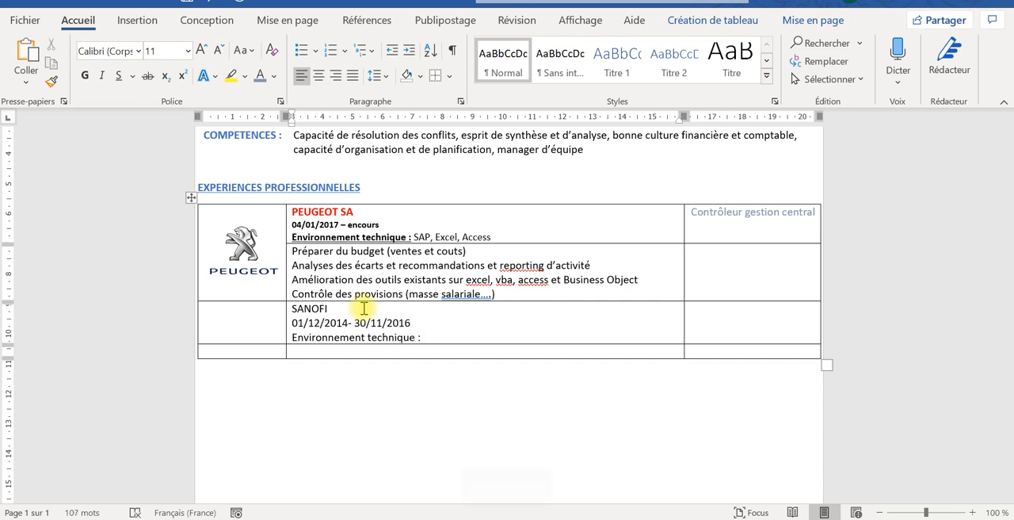
{"action": "type", "text": "SAP"}
- Complete the SANOFI "Environnement technique :" line with the tools "SAP, Excel, SQL"
{"action": "key", "text": "Caps_Lock"}
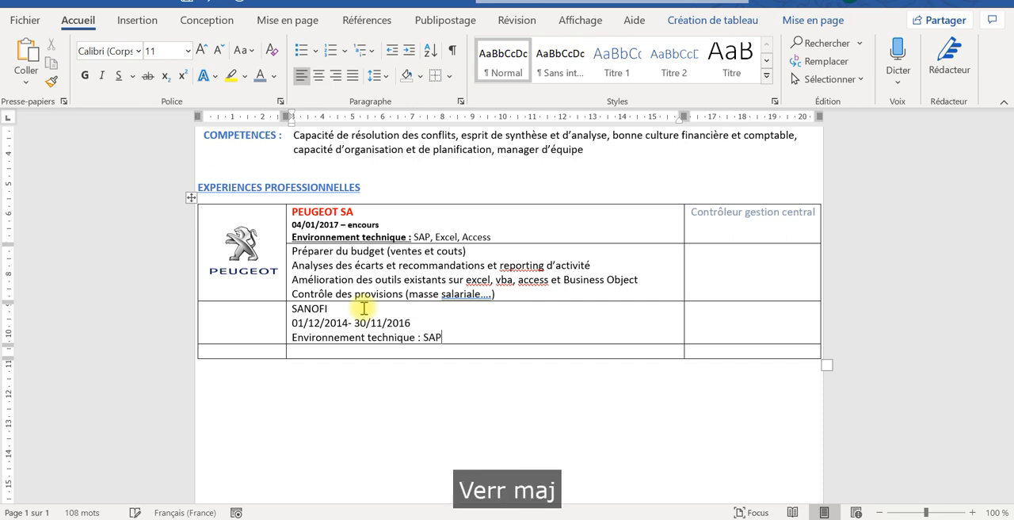
{"action": "type", "text": ","}
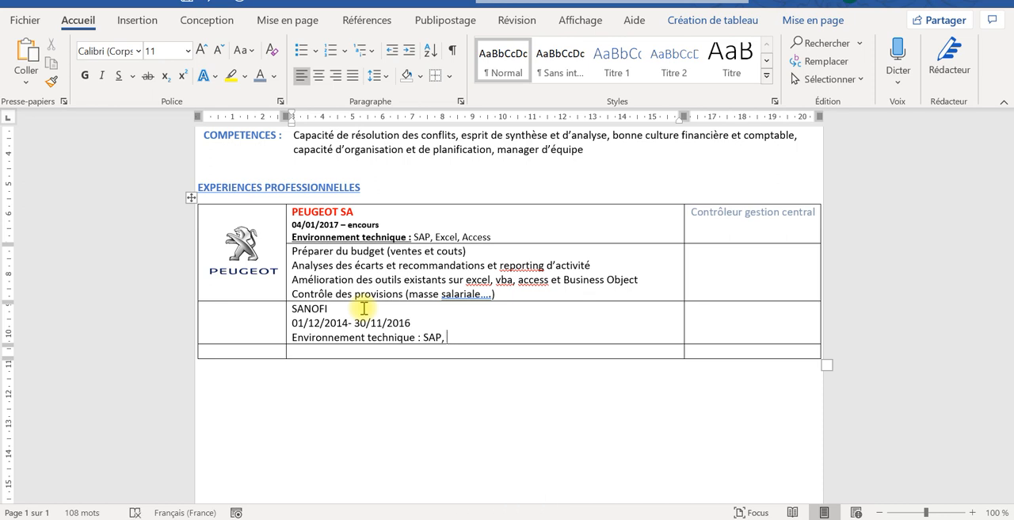
{"action": "key", "text": "Caps_Lock"}
{"action": "type", "text": "Excel"}
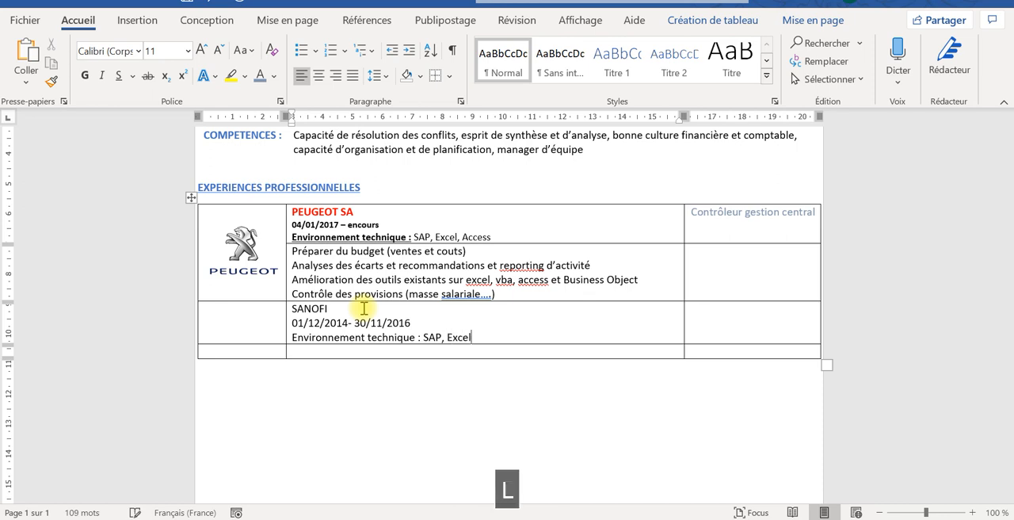
{"action": "type", "text": ", "}
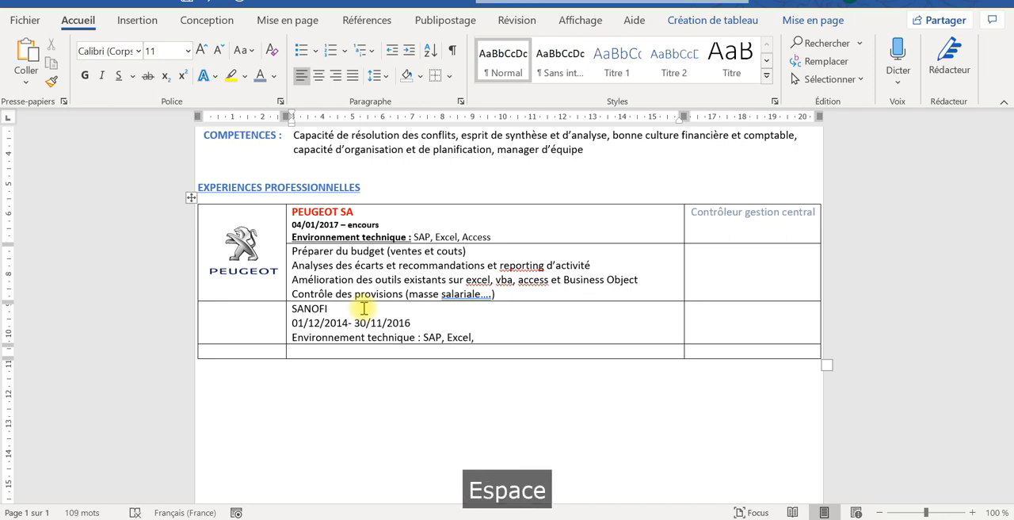
{"action": "type", "text": "SQ"}
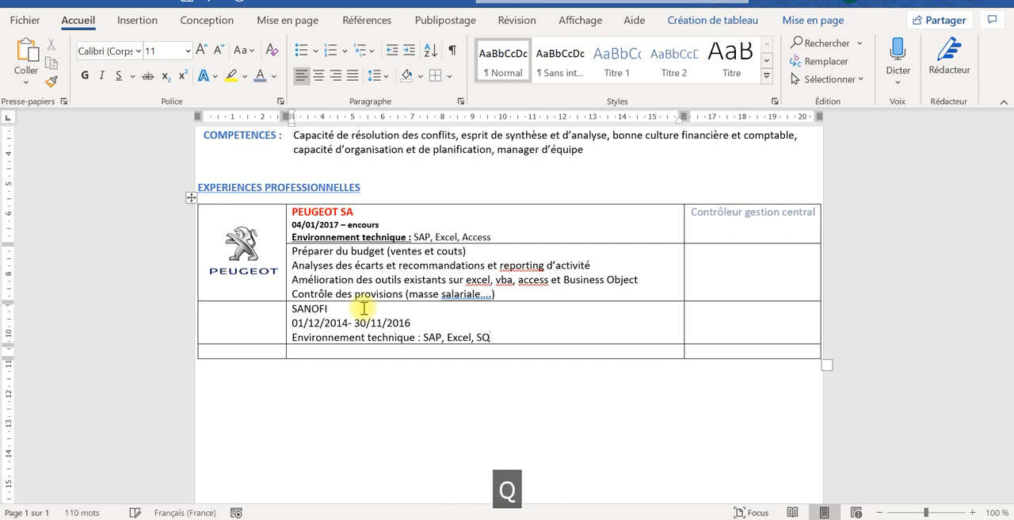
{"action": "type", "text": "L"}
{"action": "key", "text": "Caps_Lock"}
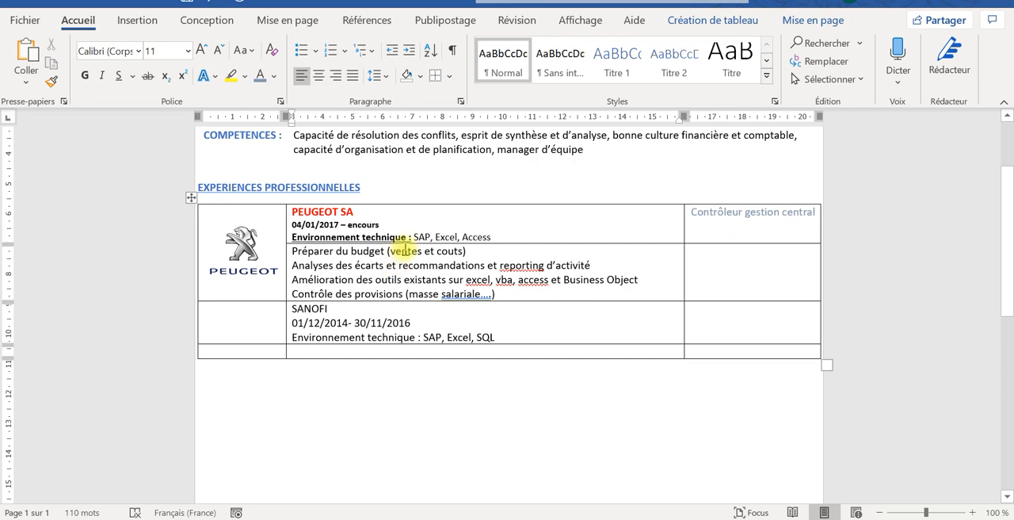
- Copy the formatting of the three PEUGEOT SA heading lines onto the three SANOFI lines with the Format Painter
{"action": "left_click_drag", "start_coordinate": [495, 235], "coordinate": [293, 220]}
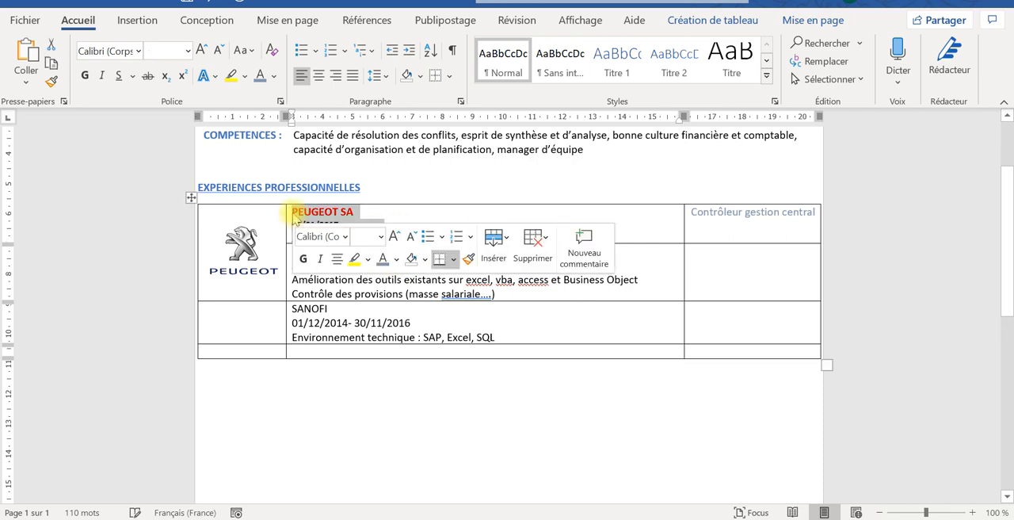
{"action": "left_click", "coordinate": [51, 80]}
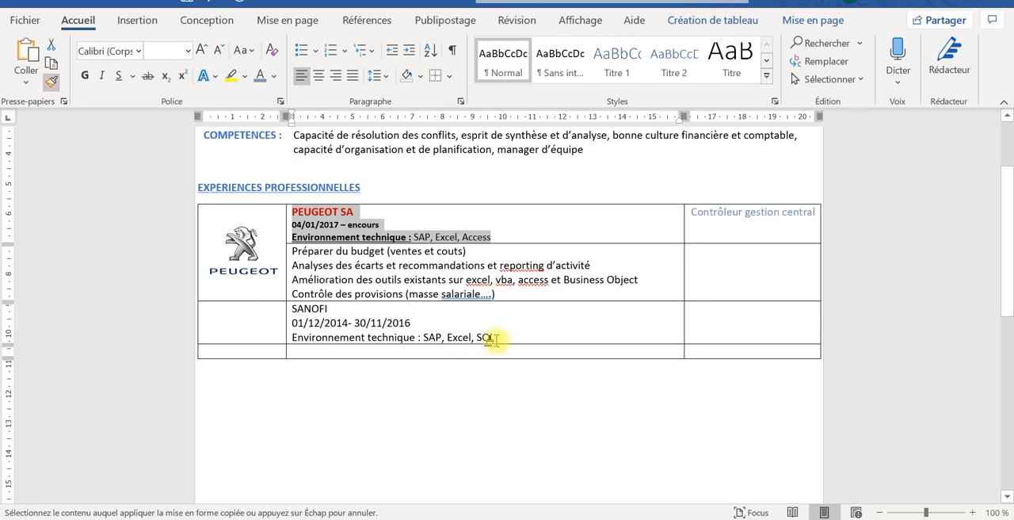
{"action": "mouse_move", "coordinate": [503, 335]}
{"action": "left_mouse_down"}
{"action": "mouse_move", "coordinate": [368, 311]}
{"action": "mouse_move", "coordinate": [301, 311]}
{"action": "left_mouse_up"}
- Copy the formatting of the Peugeot date line onto the SANOFI dates "01/12/2014- 30/11/2016"
{"action": "left_click", "coordinate": [396, 226]}
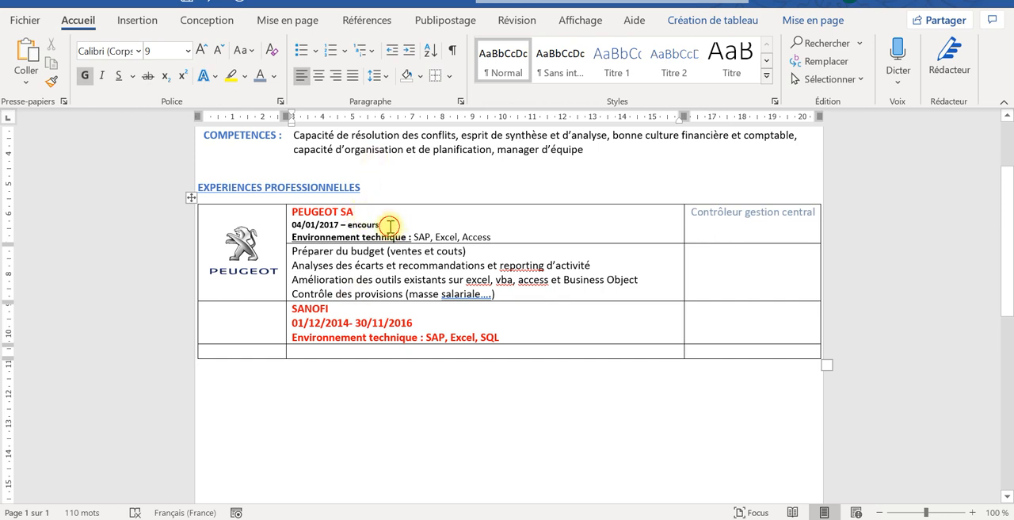
{"action": "left_click_drag", "start_coordinate": [390, 227], "coordinate": [289, 225]}
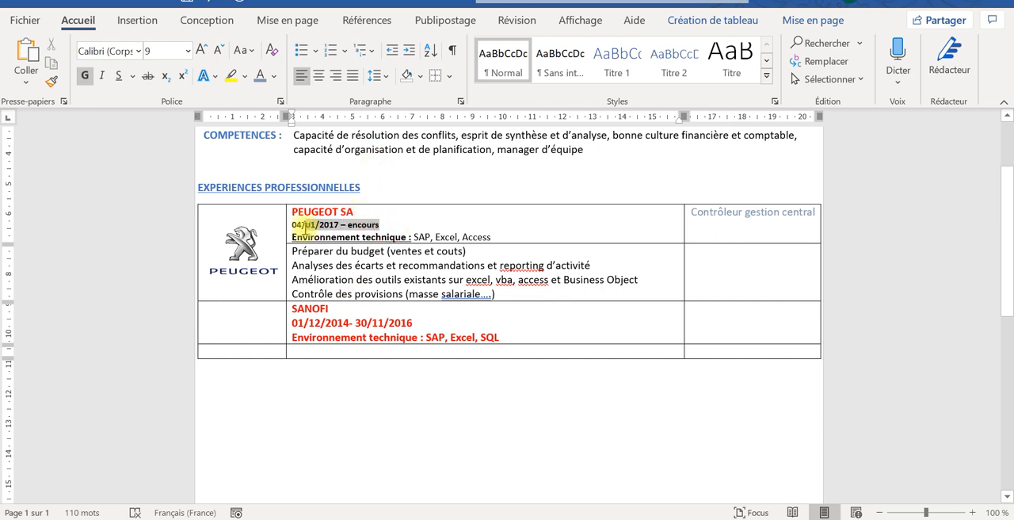
{"action": "left_click", "coordinate": [53, 84]}
{"action": "left_click_drag", "start_coordinate": [418, 322], "coordinate": [290, 323]}
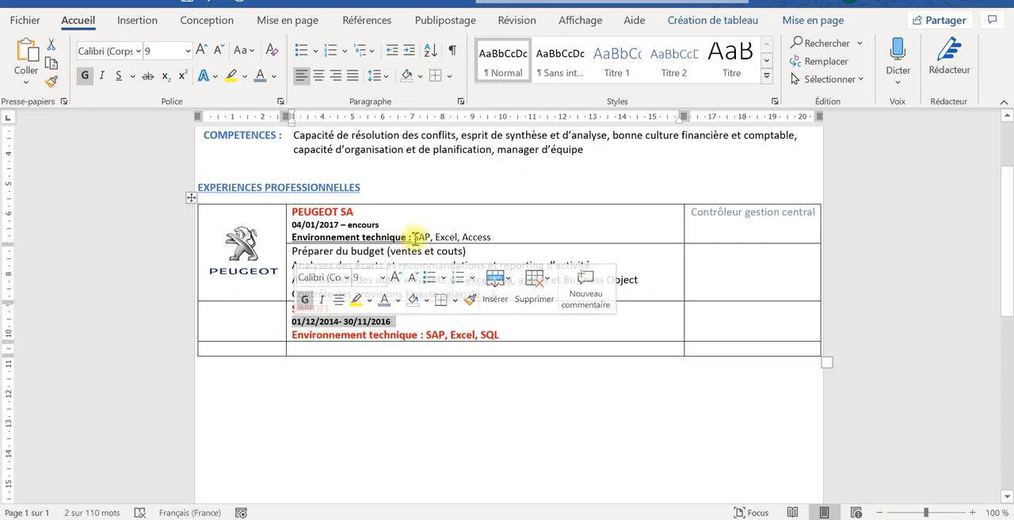
- Copy the formatting of Peugeot's "Environnement technique" line onto the same line of the SANOFI entry
{"action": "left_click_drag", "start_coordinate": [490, 236], "coordinate": [302, 240]}
{"action": "left_click", "coordinate": [503, 219]}
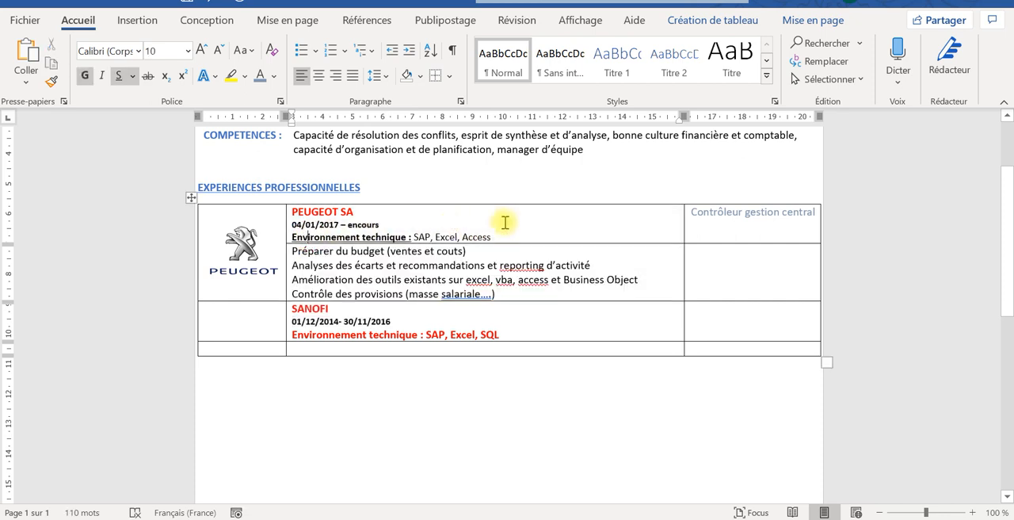
{"action": "left_click_drag", "start_coordinate": [490, 236], "coordinate": [290, 238]}
{"action": "left_click", "coordinate": [52, 81]}
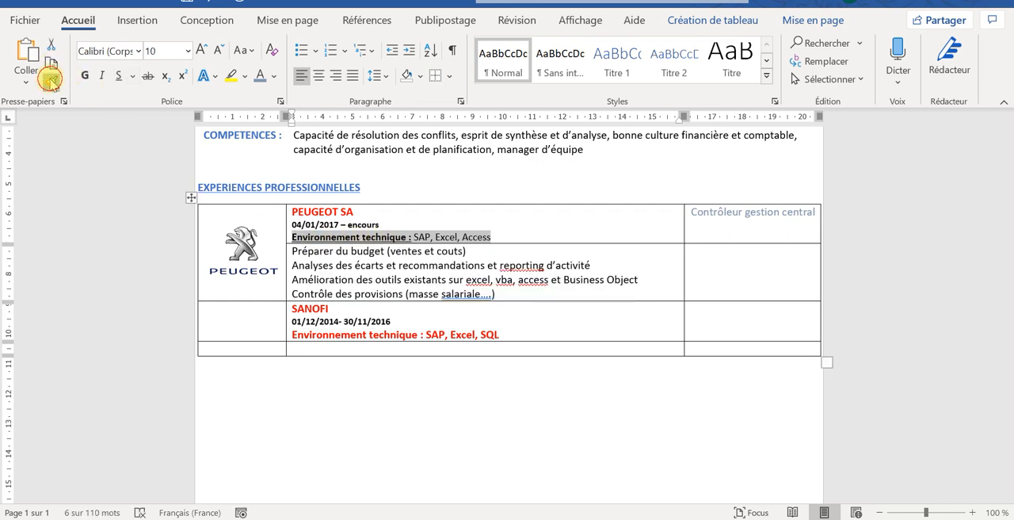
{"action": "left_click_drag", "start_coordinate": [499, 335], "coordinate": [354, 339]}
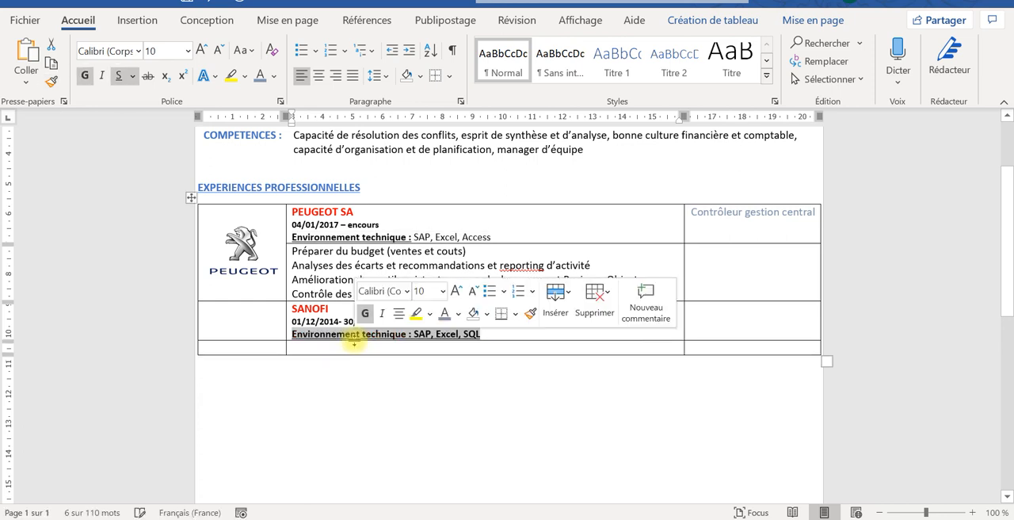
{"action": "left_click", "coordinate": [481, 335]}
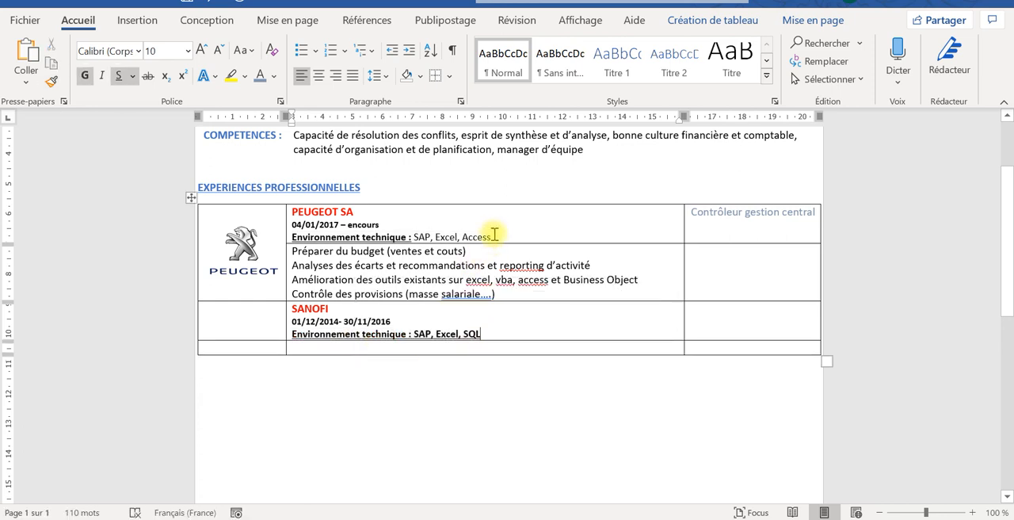
- Copy the plain formatting of Peugeot's "SAP, Excel, Access" onto SANOFI's "SAP, Excel, SQL"
{"action": "left_click_drag", "start_coordinate": [491, 236], "coordinate": [413, 236]}
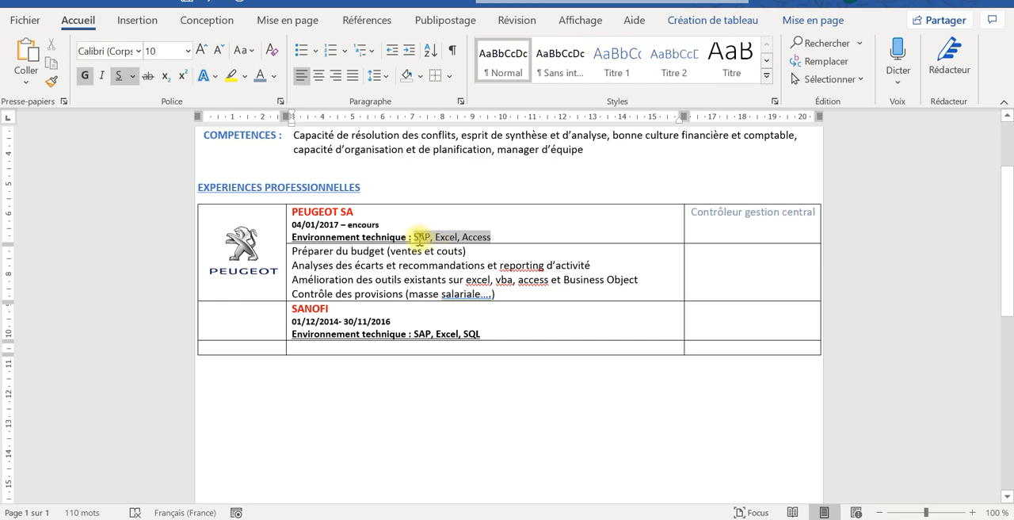
{"action": "left_click", "coordinate": [51, 82]}
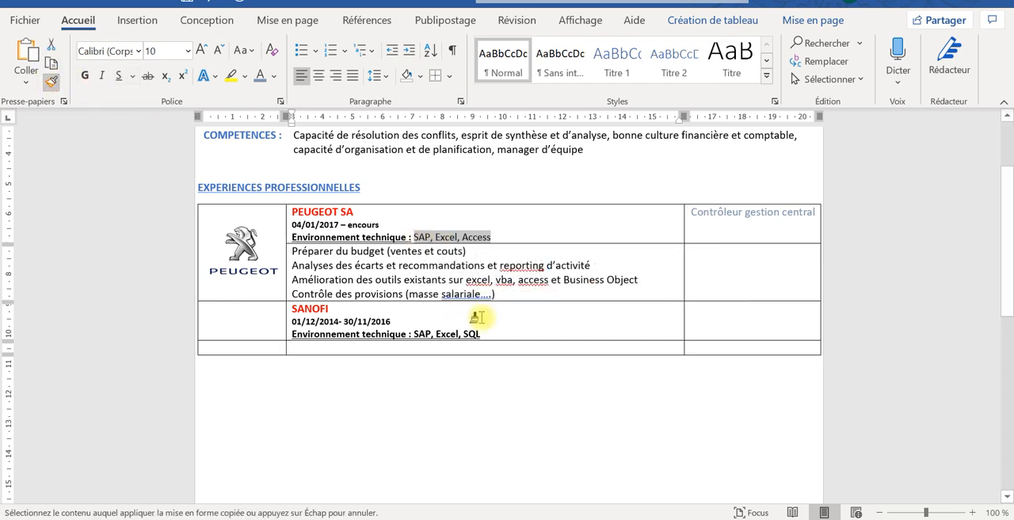
{"action": "left_click_drag", "start_coordinate": [483, 333], "coordinate": [411, 335]}
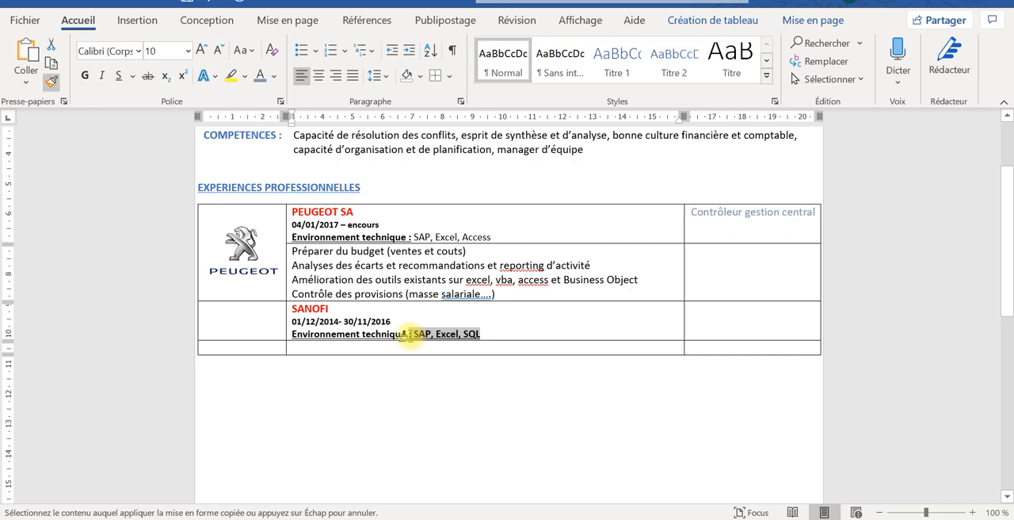
{"action": "left_click_drag", "start_coordinate": [406, 335], "coordinate": [407, 333]}
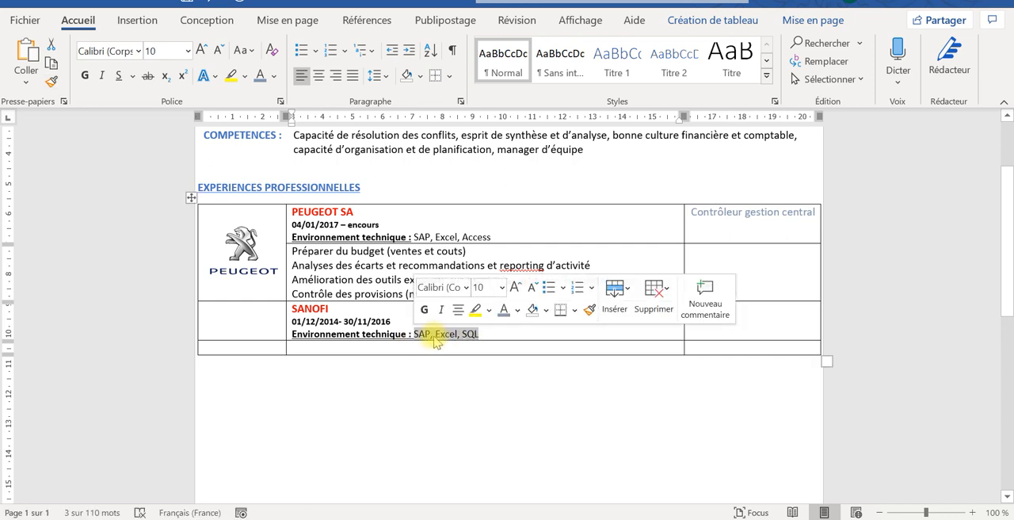
{"action": "left_click", "coordinate": [441, 334]}
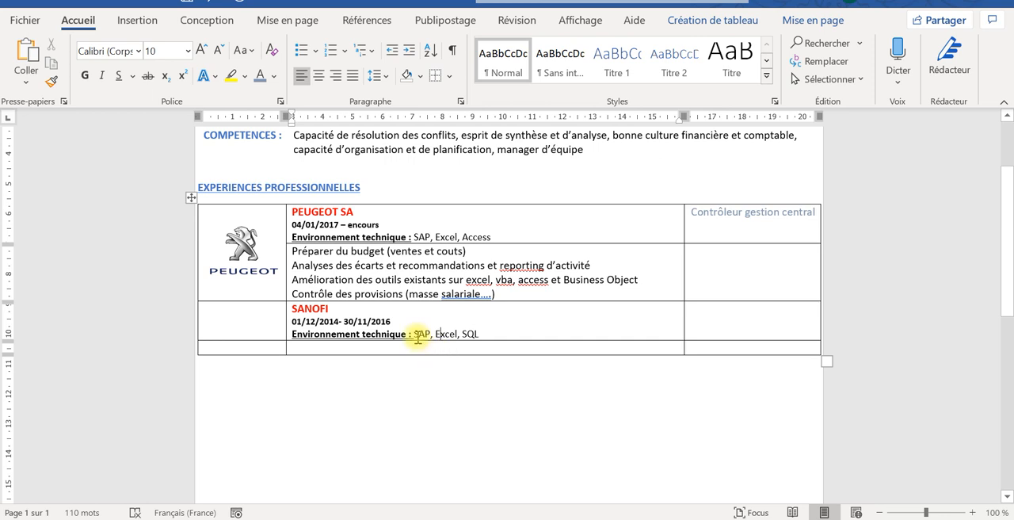
- Remove the underline from SANOFI's "Environnement technique :" label and underline only the words "Environnement technique" without the colon
{"action": "left_click_drag", "start_coordinate": [415, 334], "coordinate": [335, 337]}
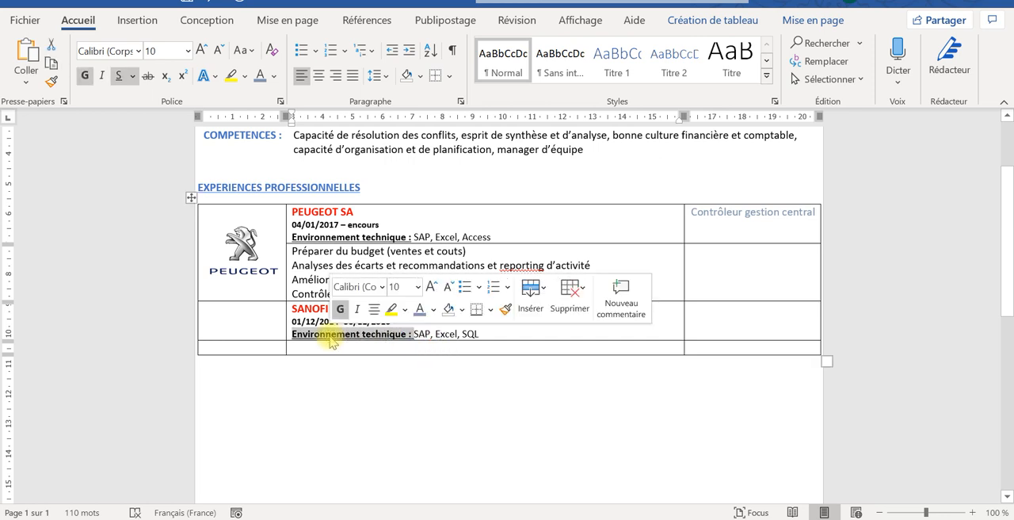
{"action": "left_click", "coordinate": [118, 75]}
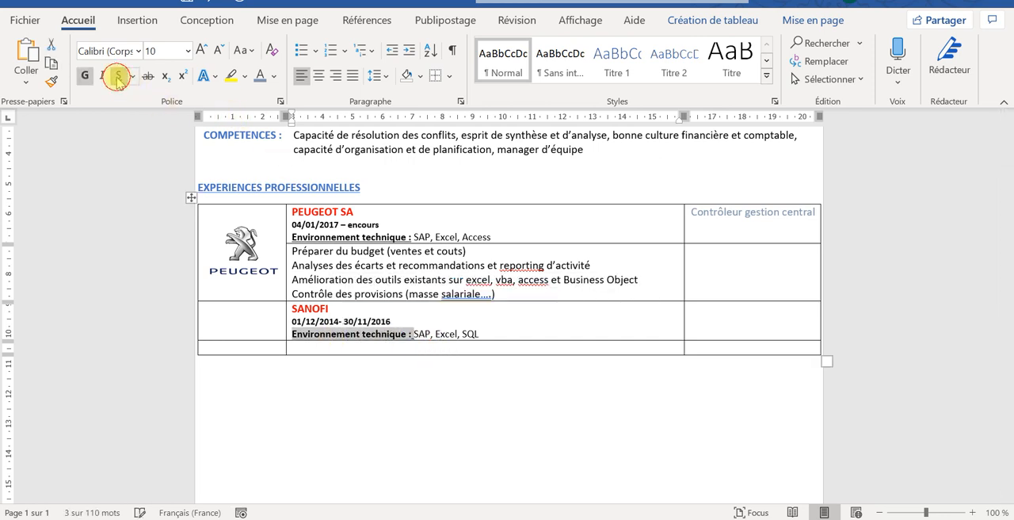
{"action": "left_click", "coordinate": [410, 335]}
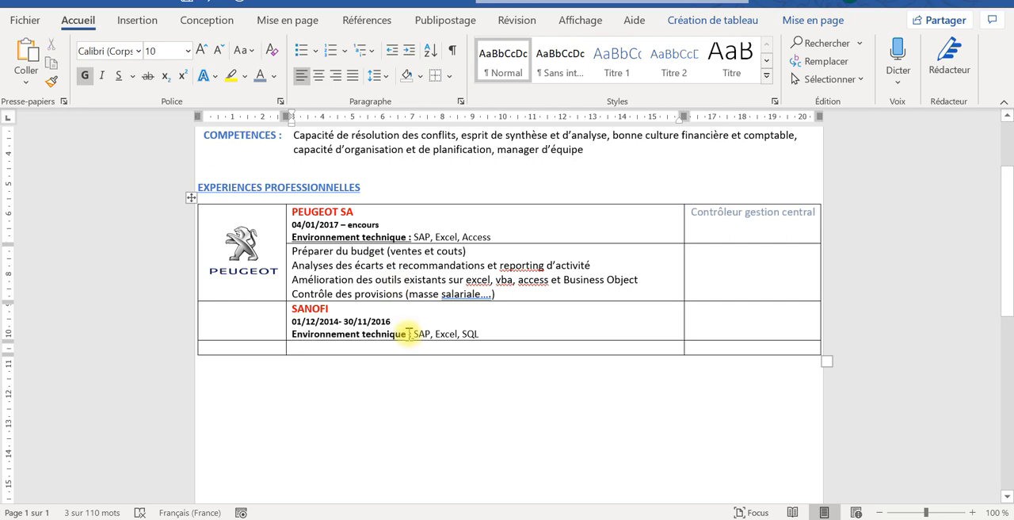
{"action": "left_click_drag", "start_coordinate": [408, 334], "coordinate": [339, 333]}
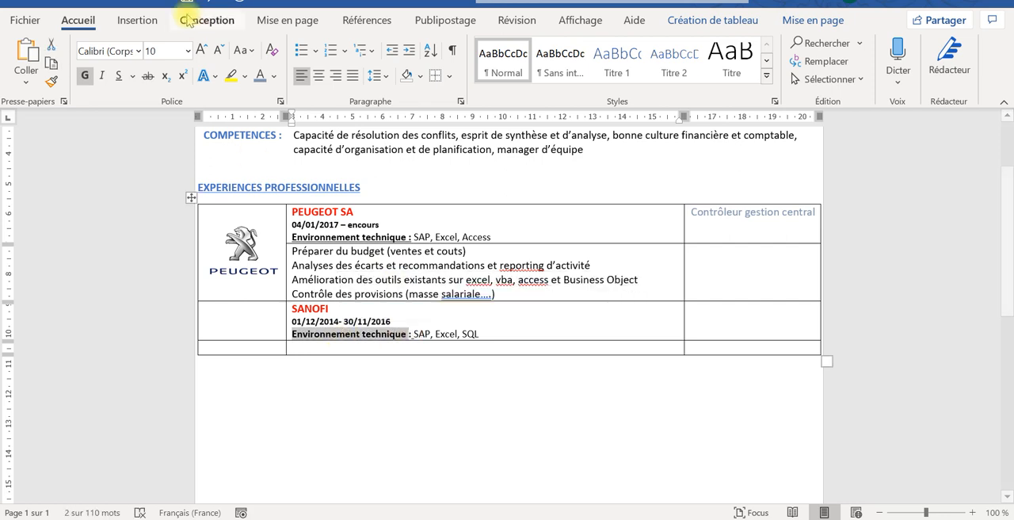
{"action": "left_click", "coordinate": [118, 75]}
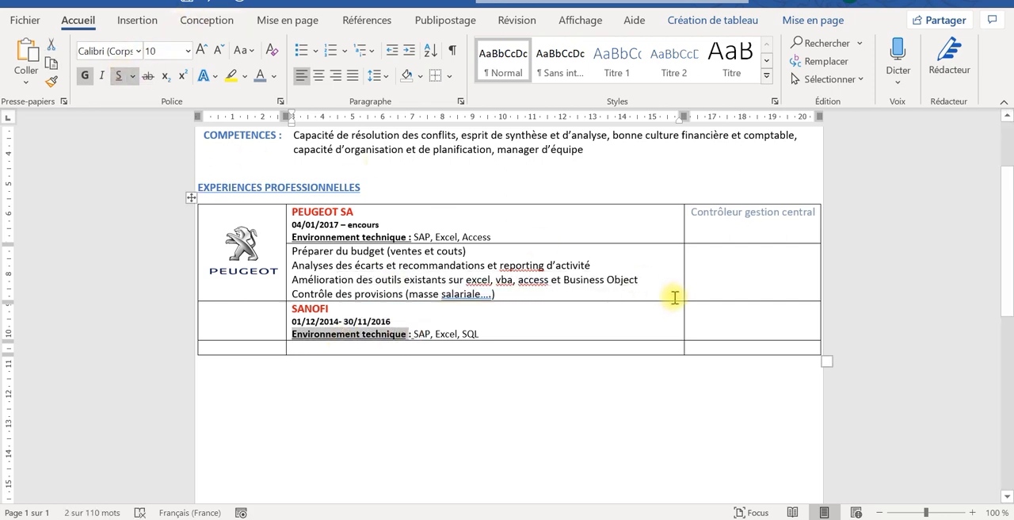
- Enter the job title "CDG commercial" in the last column of the SANOFI row
{"action": "left_click", "coordinate": [711, 313]}
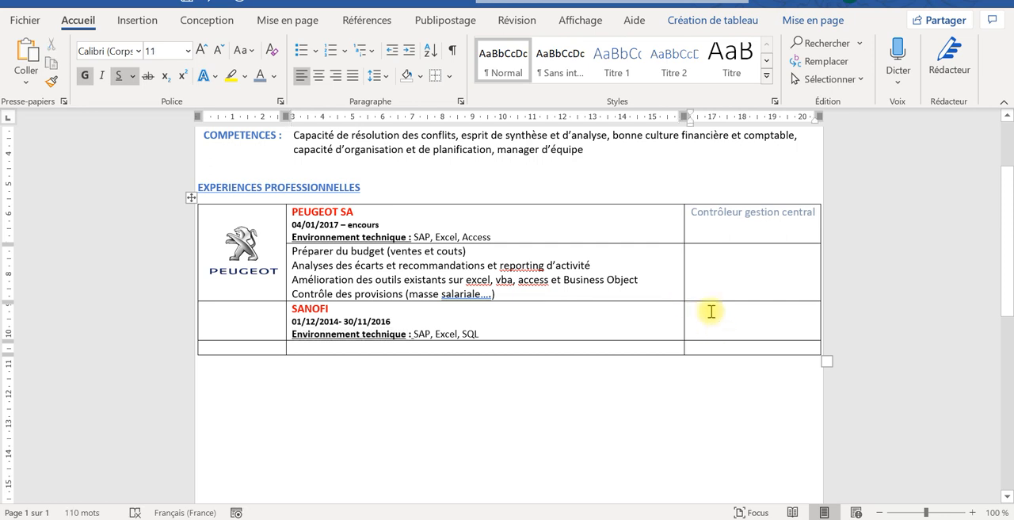
{"action": "type", "text": "C"}
{"action": "key", "text": "Caps_Lock"}
{"action": "type", "text": "o"}
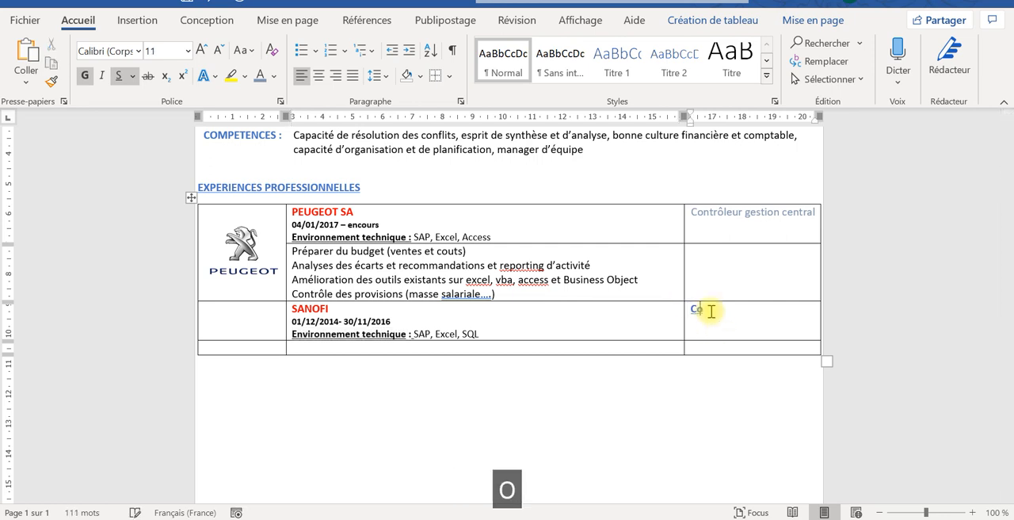
{"action": "type", "text": "nte"}
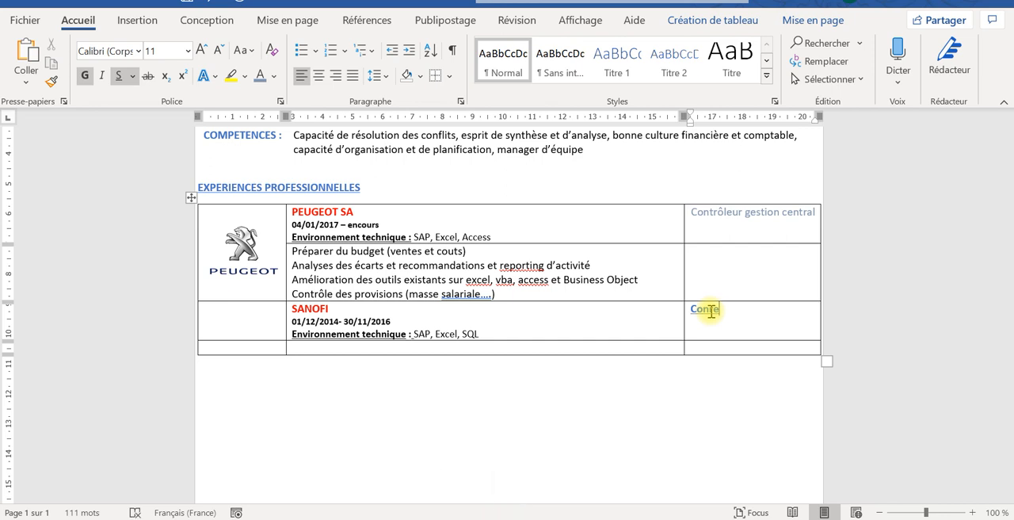
{"action": "key", "text": "BackSpace"}
{"action": "type", "text": "r"}
{"action": "key", "text": "BackSpace"}
{"action": "key", "text": "BackSpace"}
{"action": "key", "text": "BackSpace"}
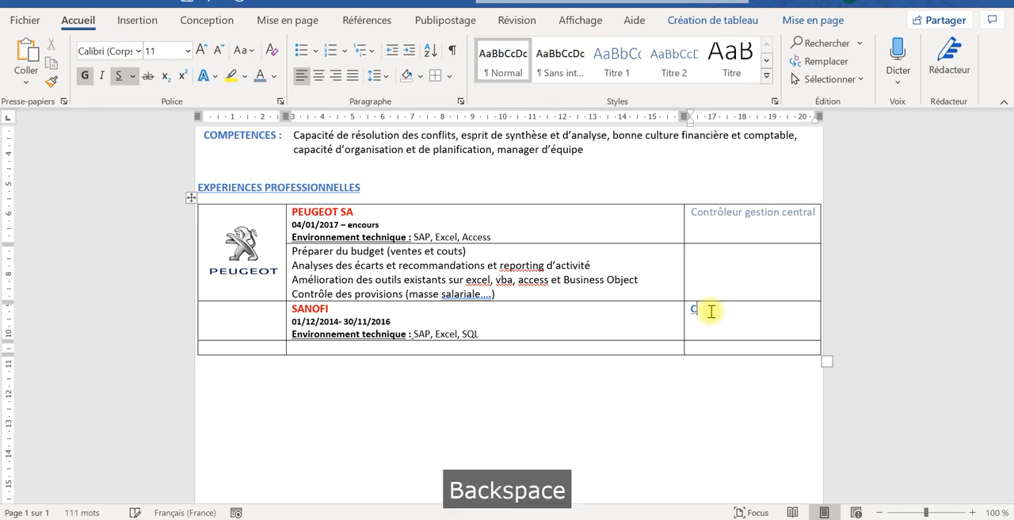
{"action": "key", "text": "BackSpace"}
{"action": "type", "text": "CDG "}
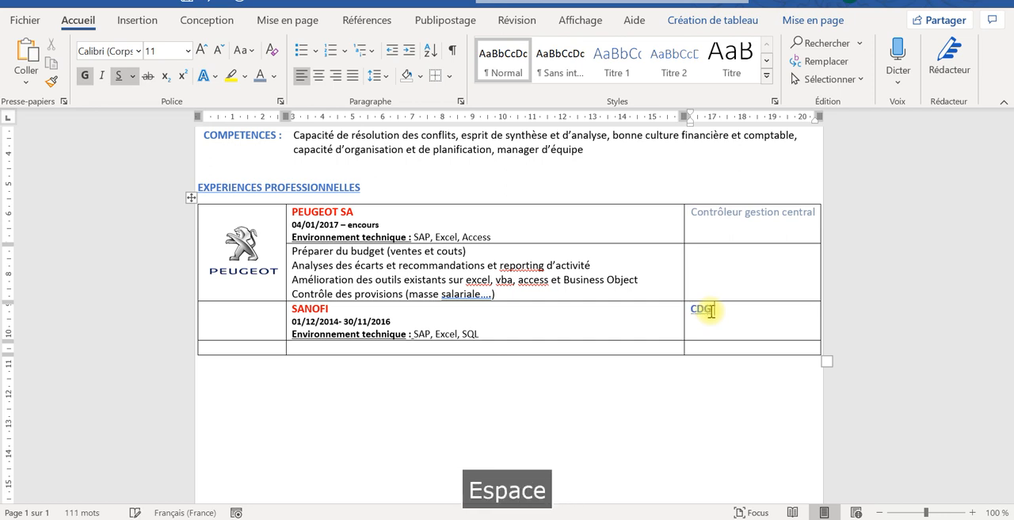
{"action": "type", "text": "commercia"}
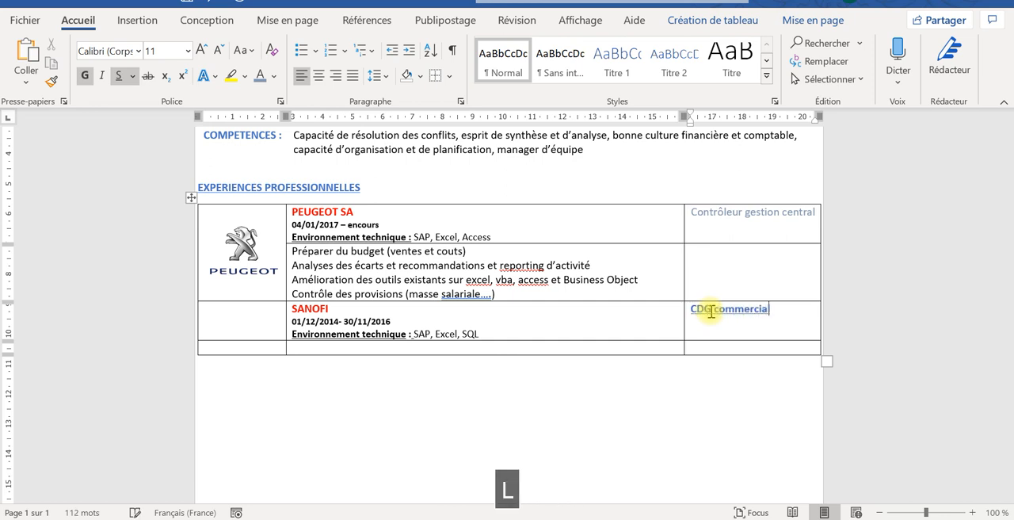
{"action": "type", "text": "l"}
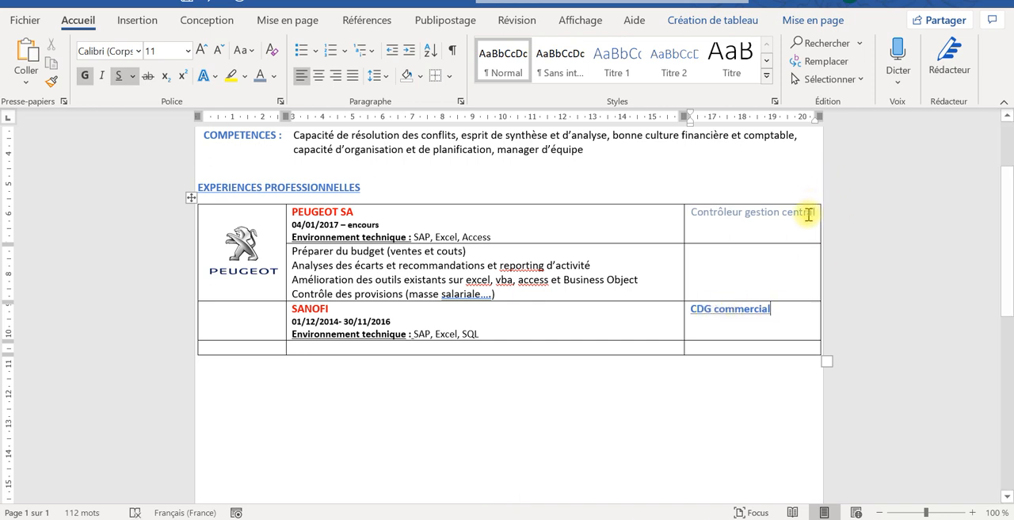
- Copy the formatting of the "Contrôleur gestion central" job title onto "CDG commercial" in the SANOFI row
{"action": "left_click_drag", "start_coordinate": [811, 212], "coordinate": [751, 207]}
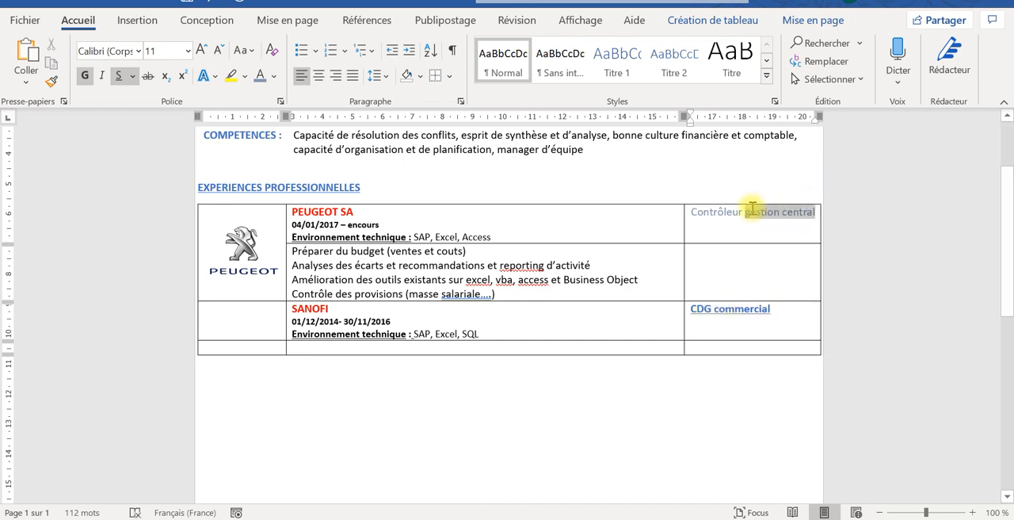
{"action": "left_click", "coordinate": [50, 82]}
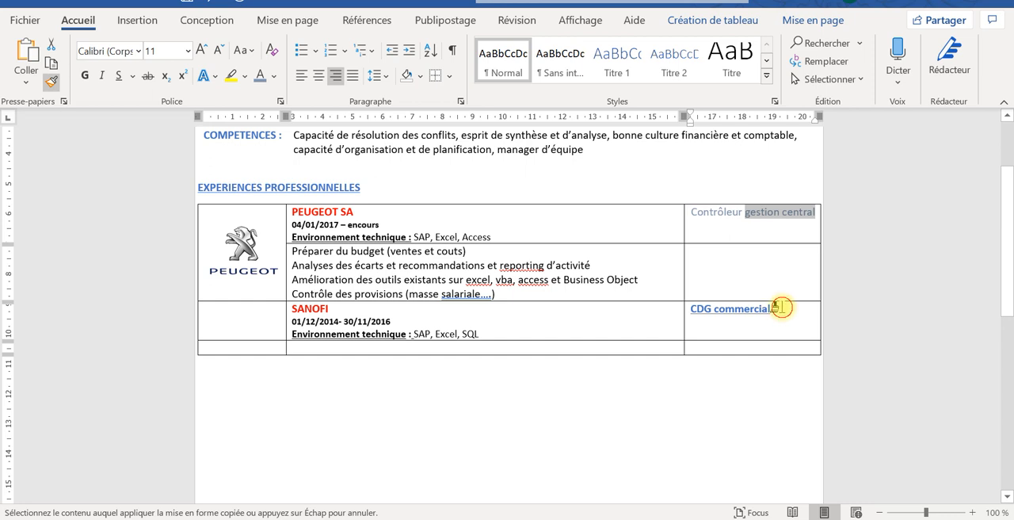
{"action": "left_click_drag", "start_coordinate": [778, 307], "coordinate": [694, 309]}
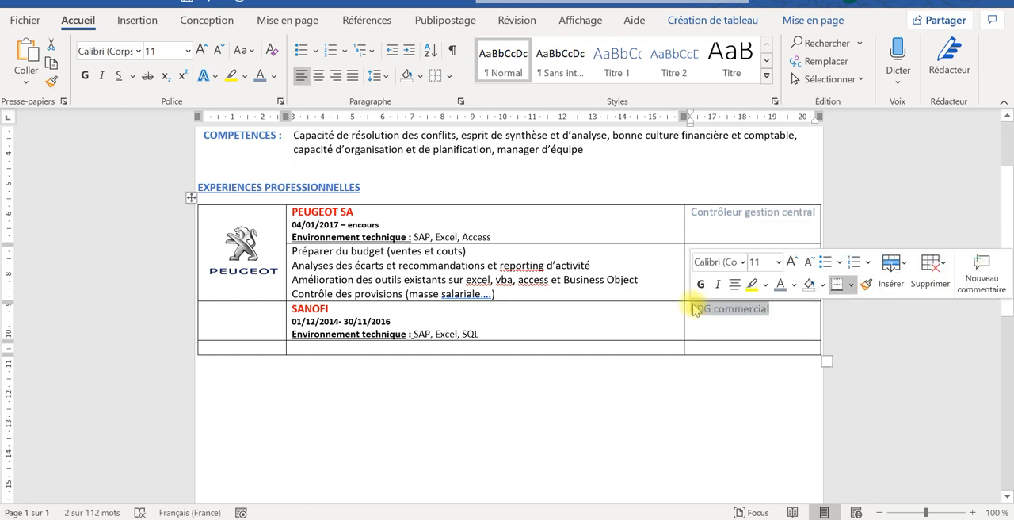
- Right-align the job title "CDG commercial" in the last column of the SANOFI row
{"action": "left_click", "coordinate": [339, 75]}
{"action": "left_click", "coordinate": [347, 379]}
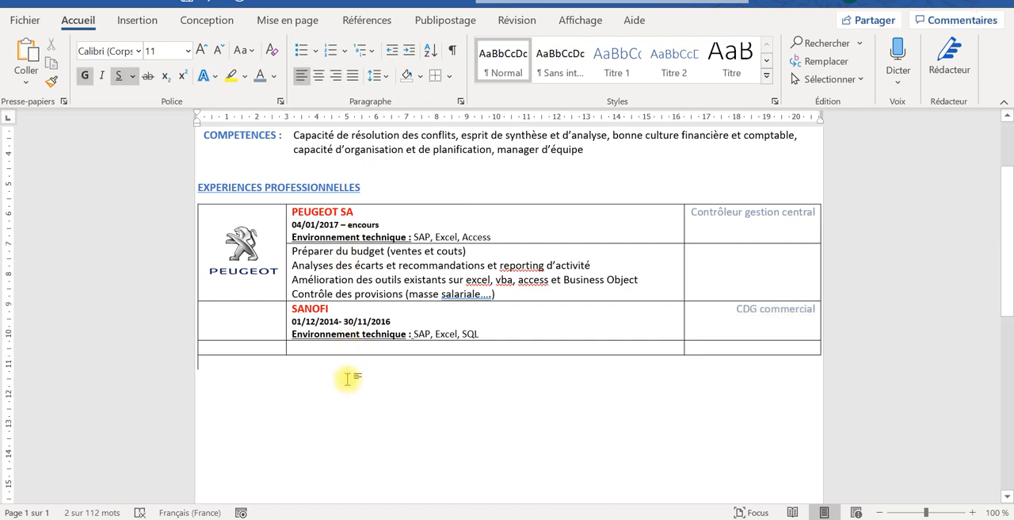
- Enter "Elaboration des budgets des ventes, analyses des écarts" as the first duty in the middle cell below the SANOFI details
{"action": "left_click", "coordinate": [347, 346]}
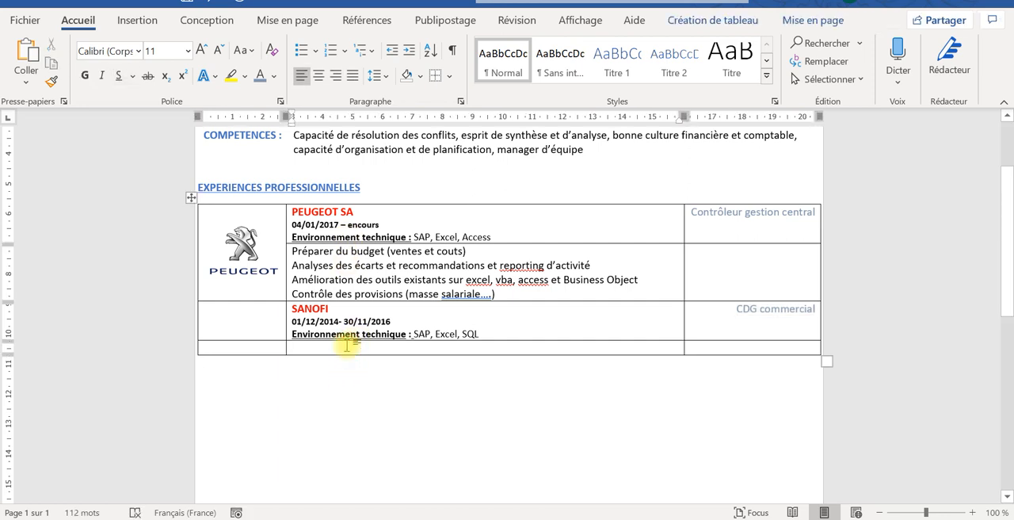
{"action": "key", "text": "Caps_Lock"}
{"action": "type", "text": "A"}
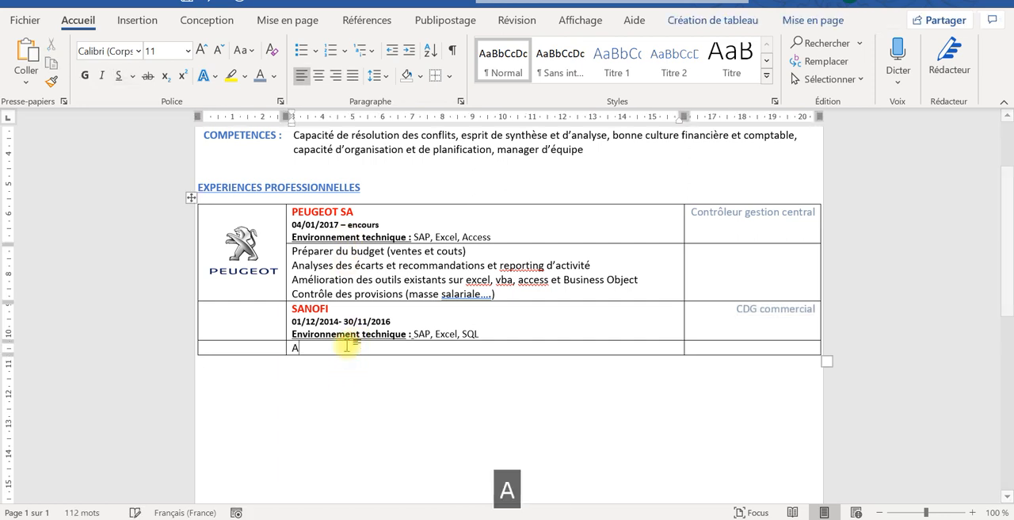
{"action": "key", "text": "BackSpace"}
{"action": "type", "text": "E"}
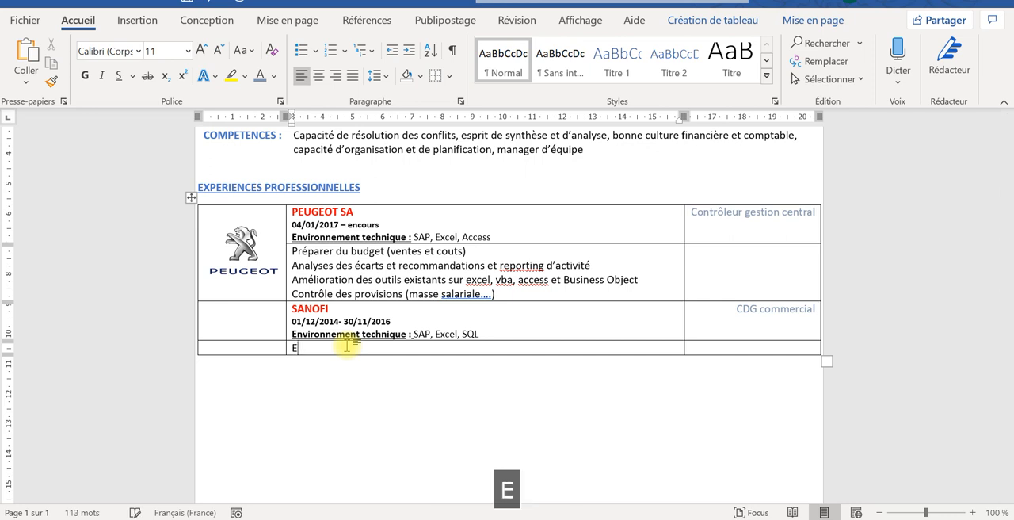
{"action": "type", "text": "laborat"}
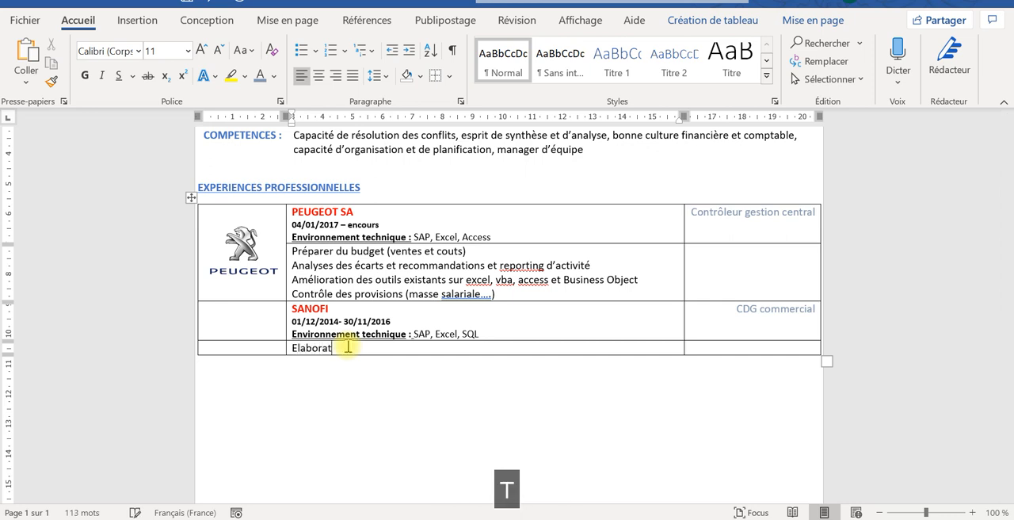
{"action": "type", "text": "ion des bu"}
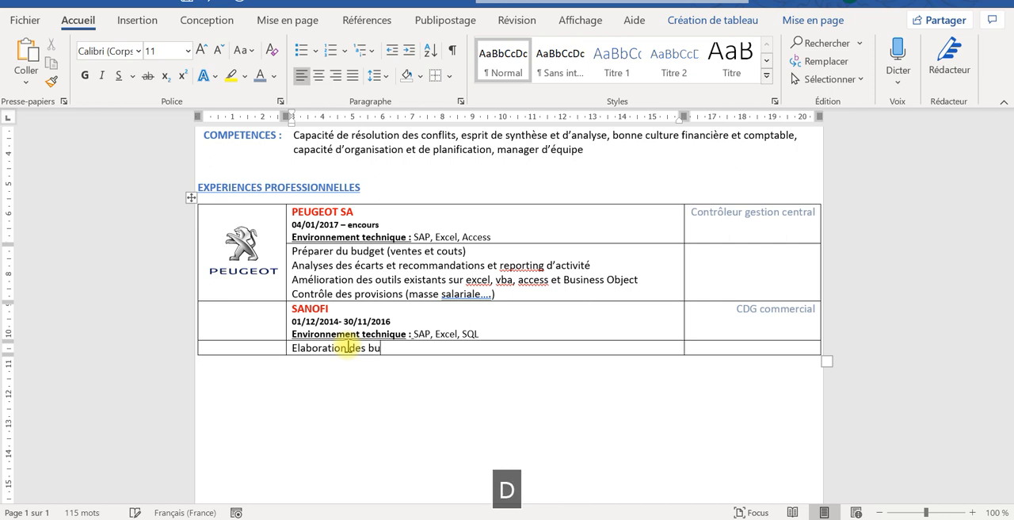
{"action": "type", "text": "dh"}
{"action": "key", "text": "BackSpace"}
{"action": "type", "text": "gets de"}
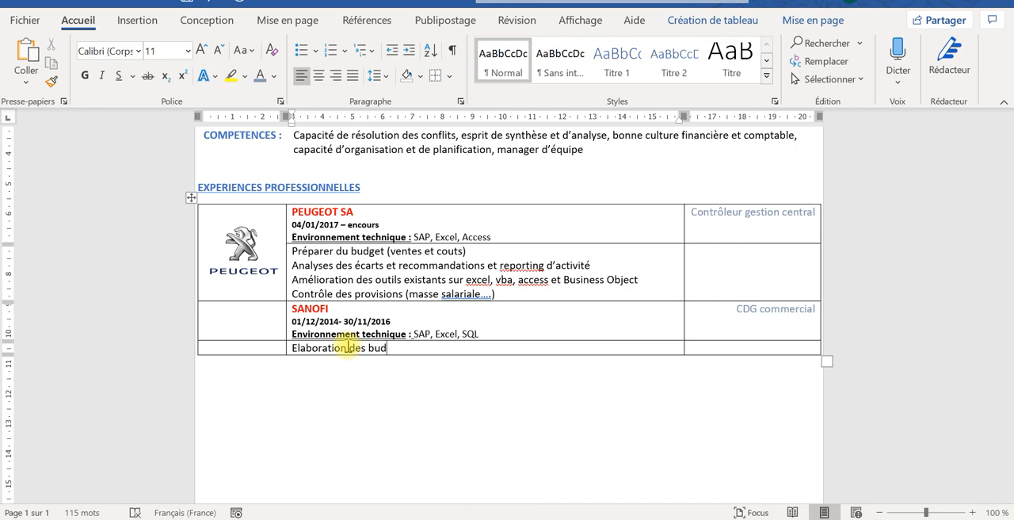
{"action": "type", "text": "s ventes"}
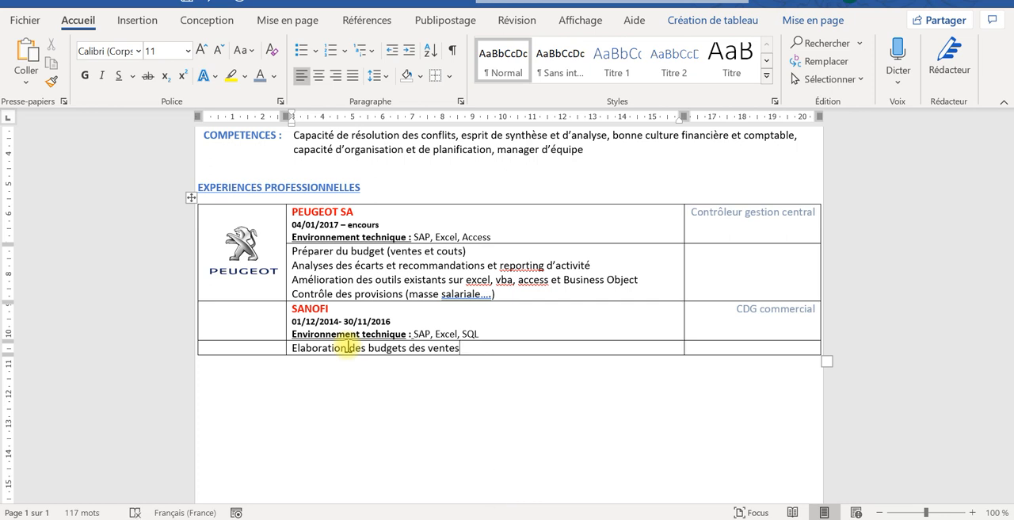
{"action": "type", "text": ", anal"}
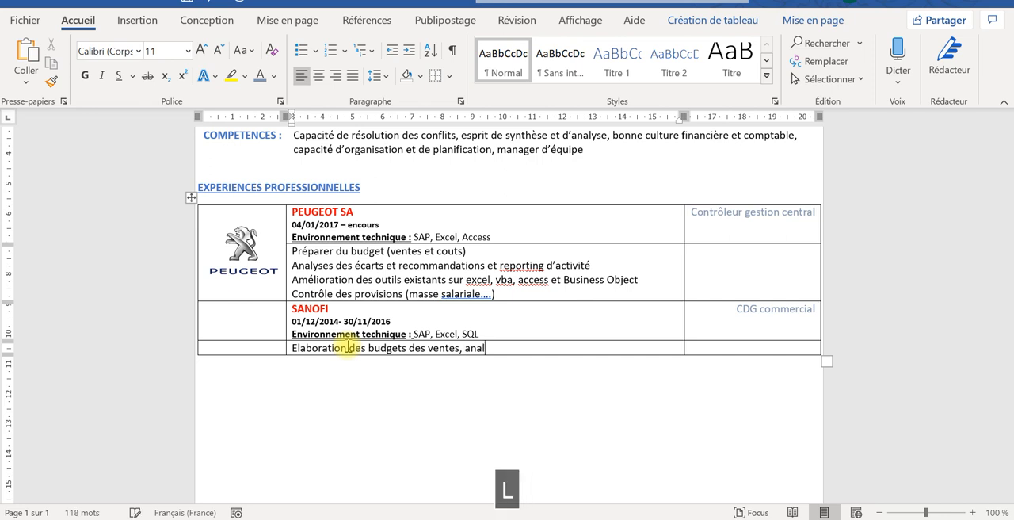
{"action": "type", "text": "yses de"}
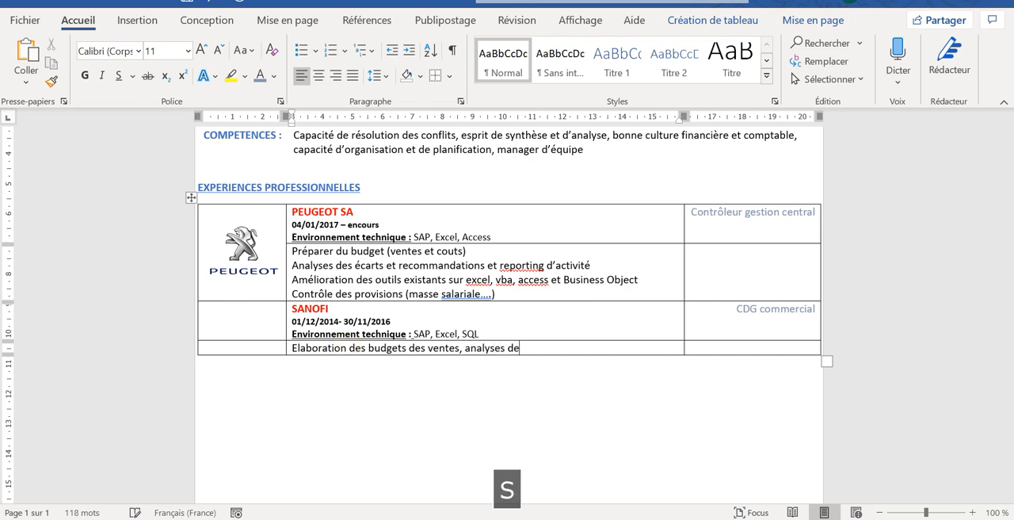
{"action": "type", "text": "s écarts"}
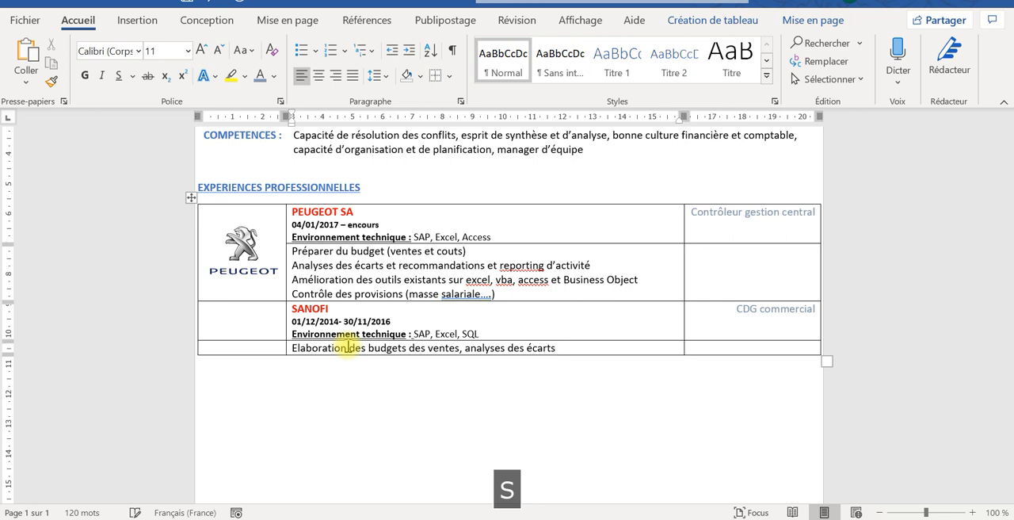
- Add a second SANOFI duty line reading "Reporting hebdomadaire des ventes et calcul des commissions des commerciaux"
{"action": "key", "text": "Return"}
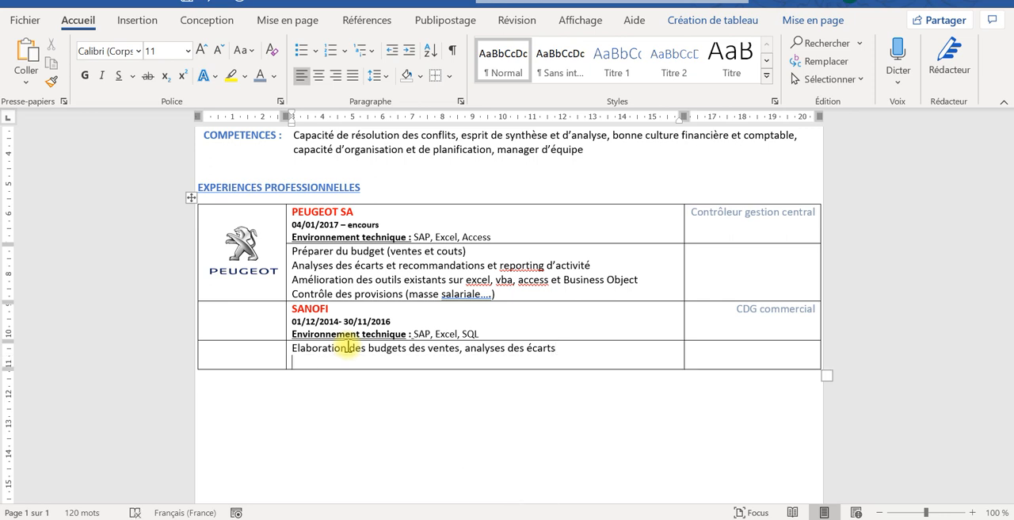
{"action": "type", "text": "R"}
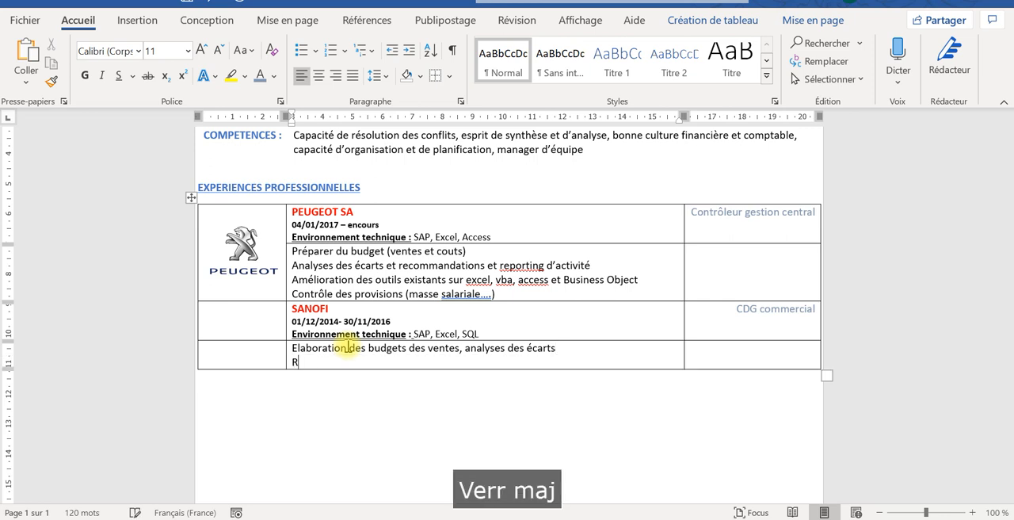
{"action": "type", "text": "eport"}
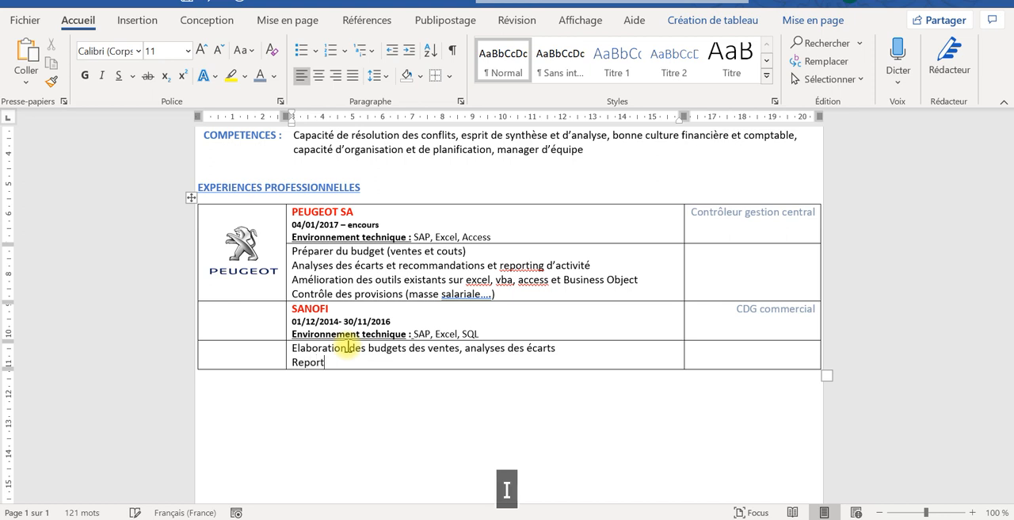
{"action": "type", "text": "ing heb"}
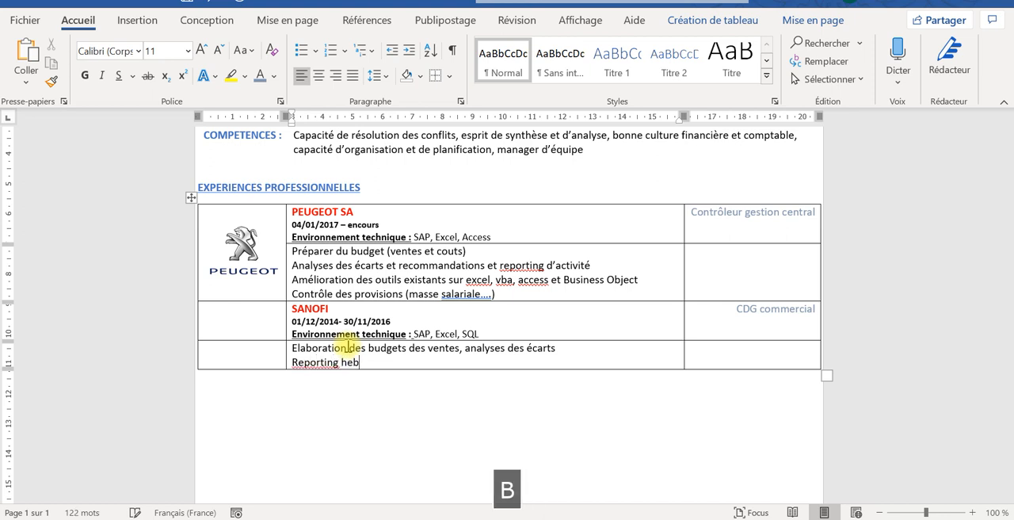
{"action": "type", "text": "domadaire "}
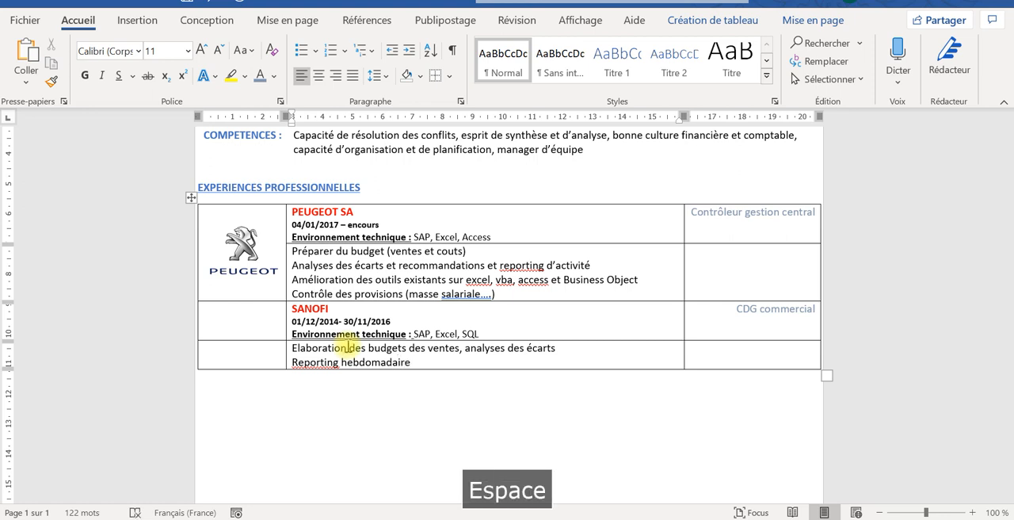
{"action": "type", "text": "des vente"}
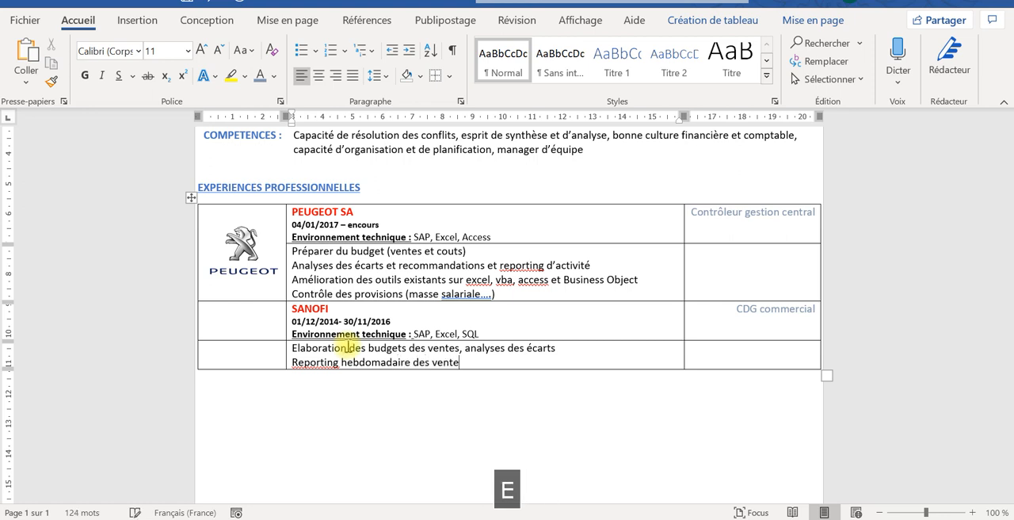
{"action": "type", "text": "s "}
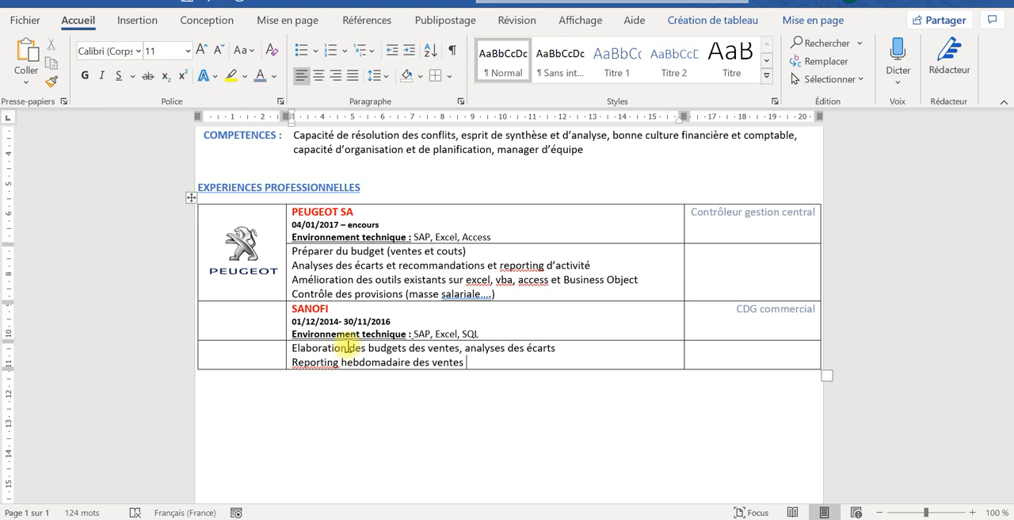
{"action": "type", "text": "et ca"}
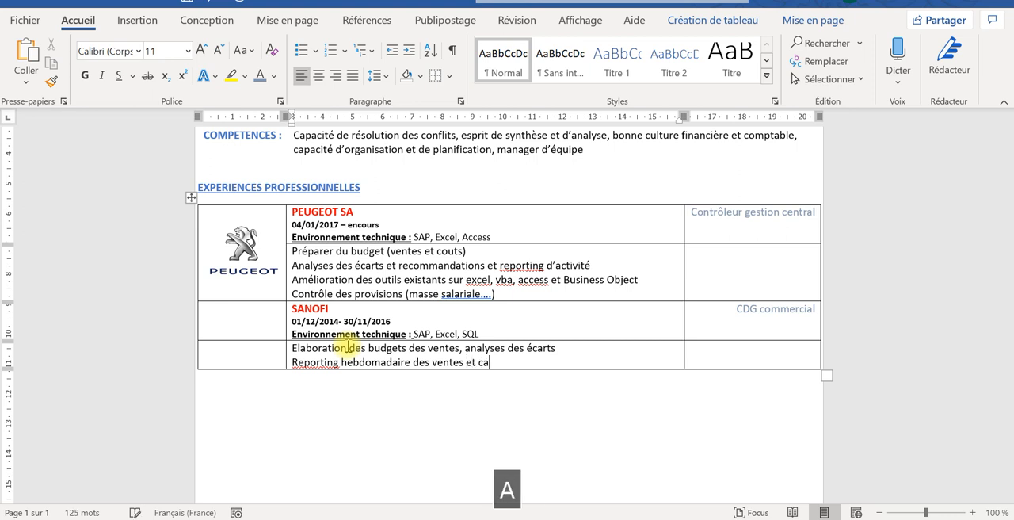
{"action": "type", "text": "lcul des"}
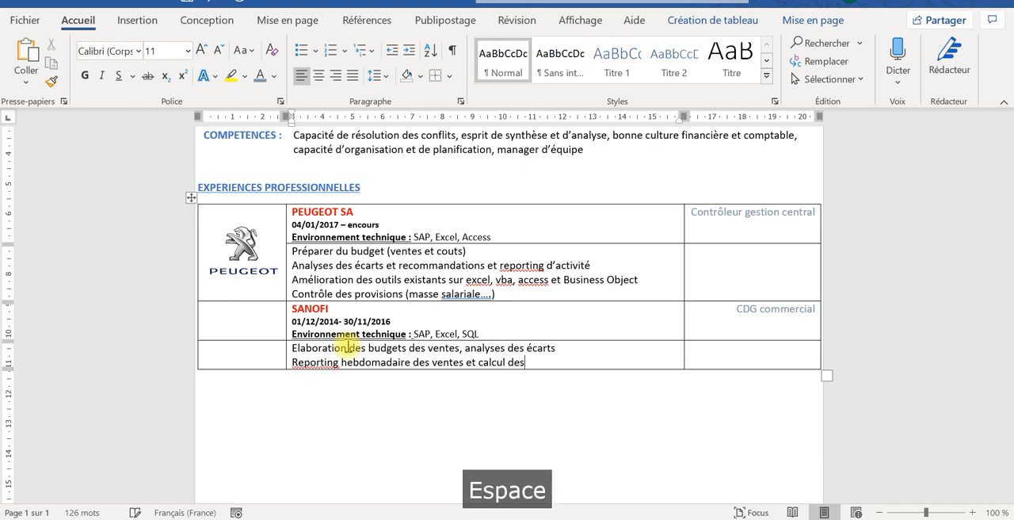
{"action": "type", "text": " commsi"}
{"action": "key", "text": "BackSpace"}
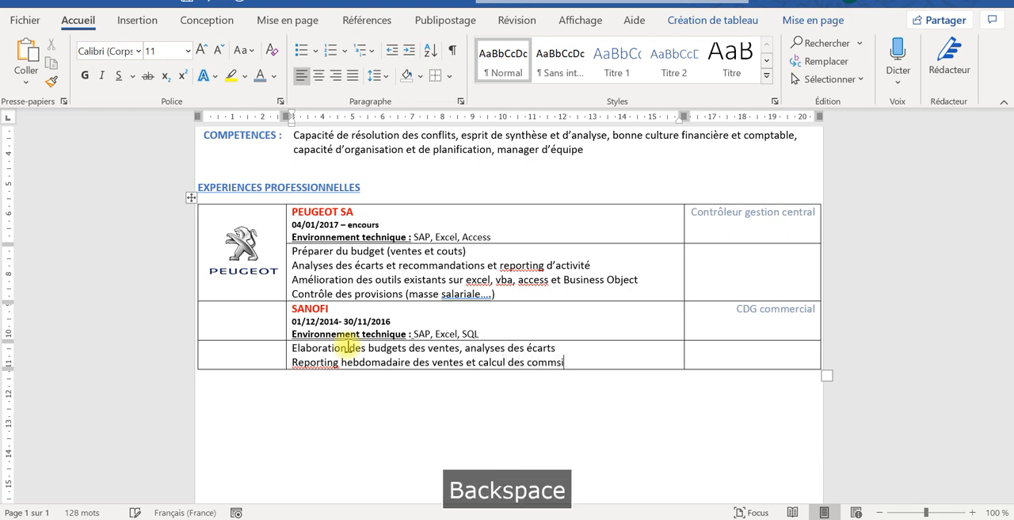
{"action": "type", "text": "i"}
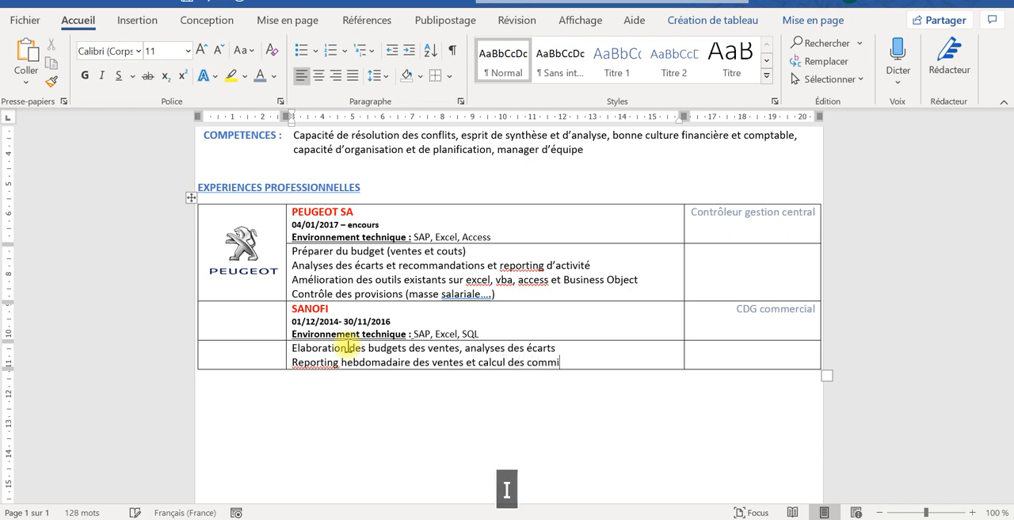
{"action": "type", "text": "ssions des "}
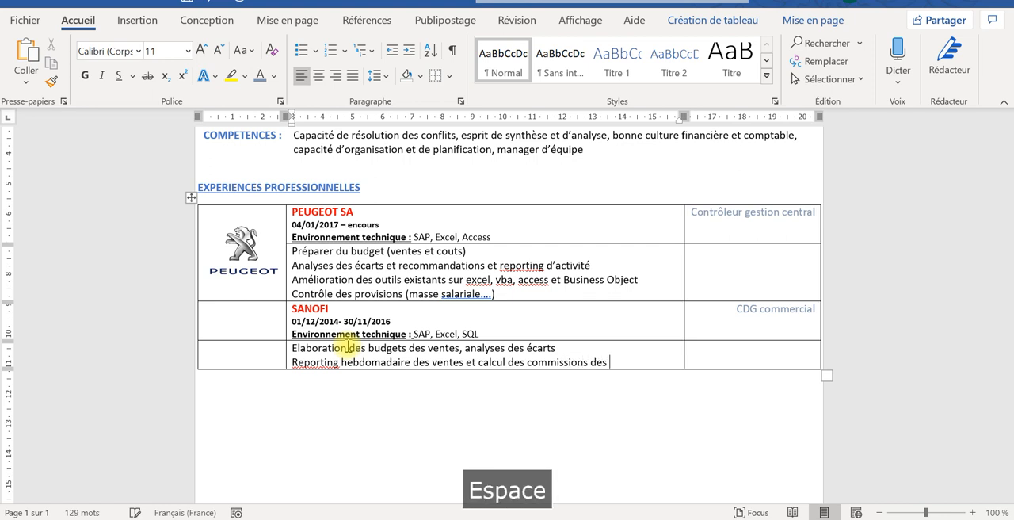
{"action": "type", "text": "commerciaux"}
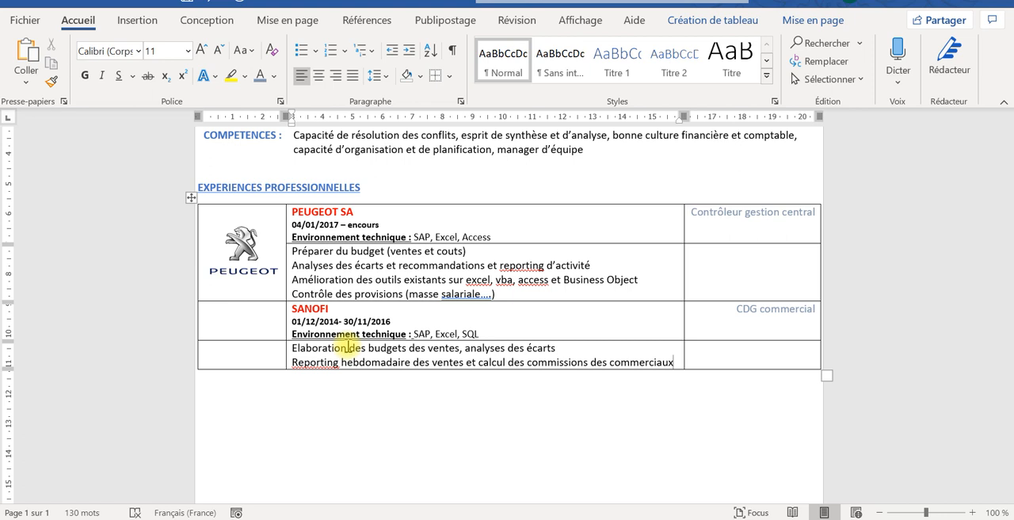
- Add a third SANOFI duty line beginning with "Amélioration des out"
{"action": "key", "text": "Return"}
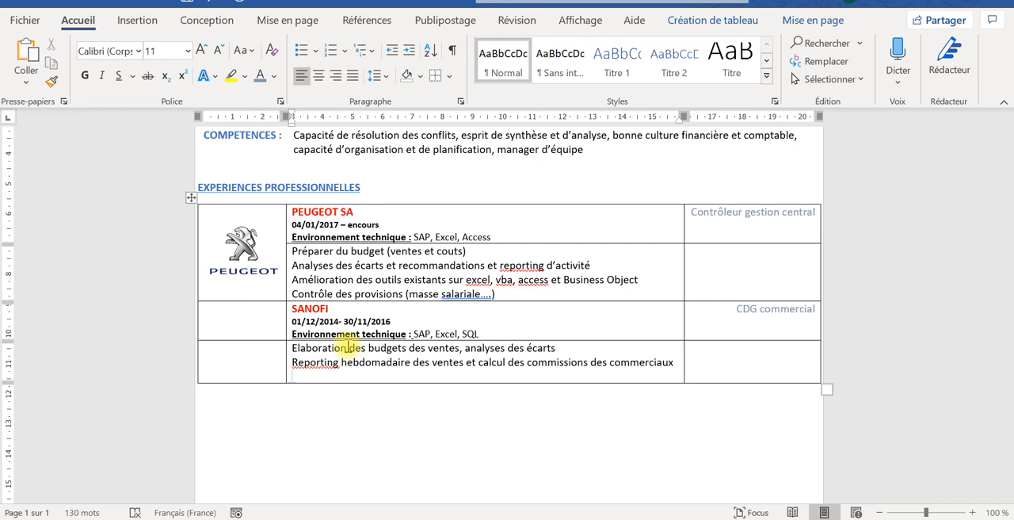
{"action": "key", "text": "Caps_Lock"}
{"action": "type", "text": "A"}
{"action": "key", "text": "Caps_Lock"}
{"action": "type", "text": "m"}
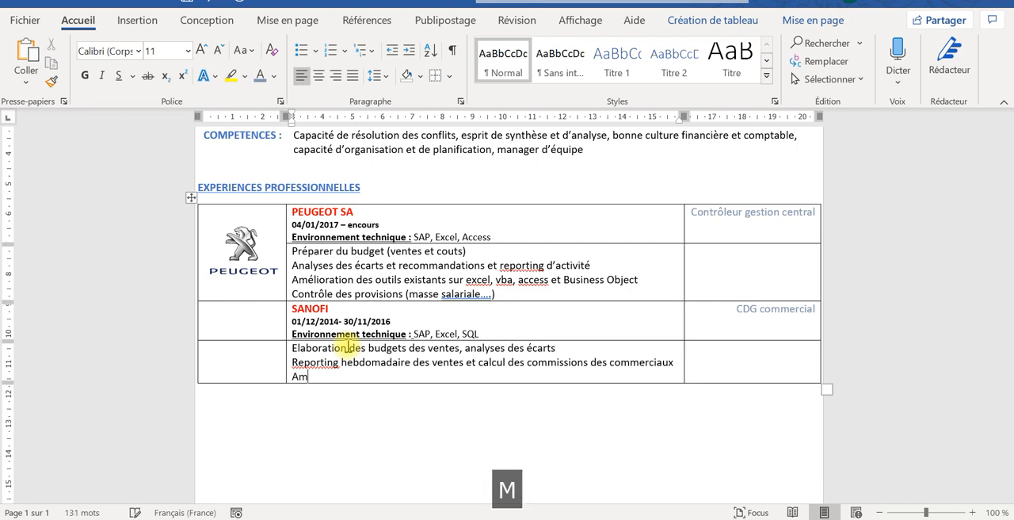
{"action": "type", "text": "éliorat"}
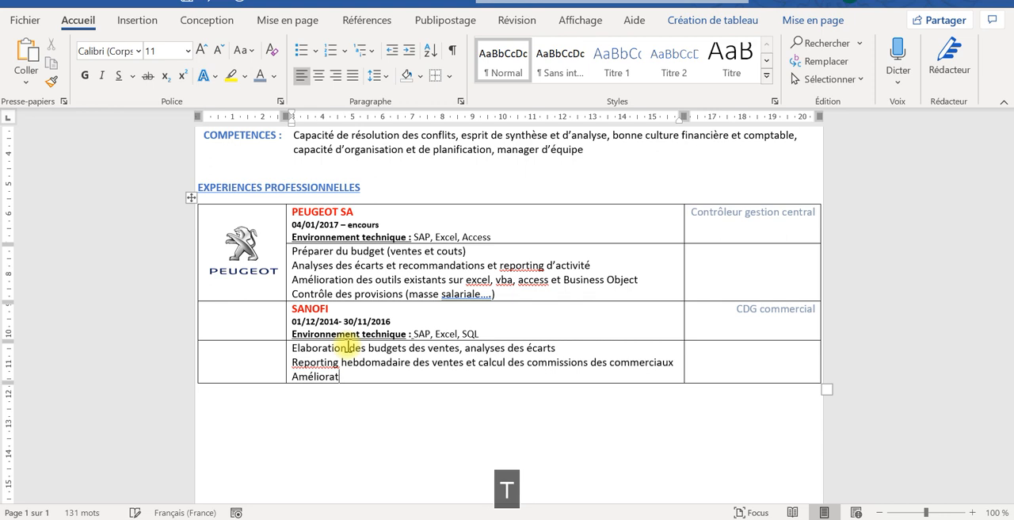
{"action": "type", "text": "ion des out"}
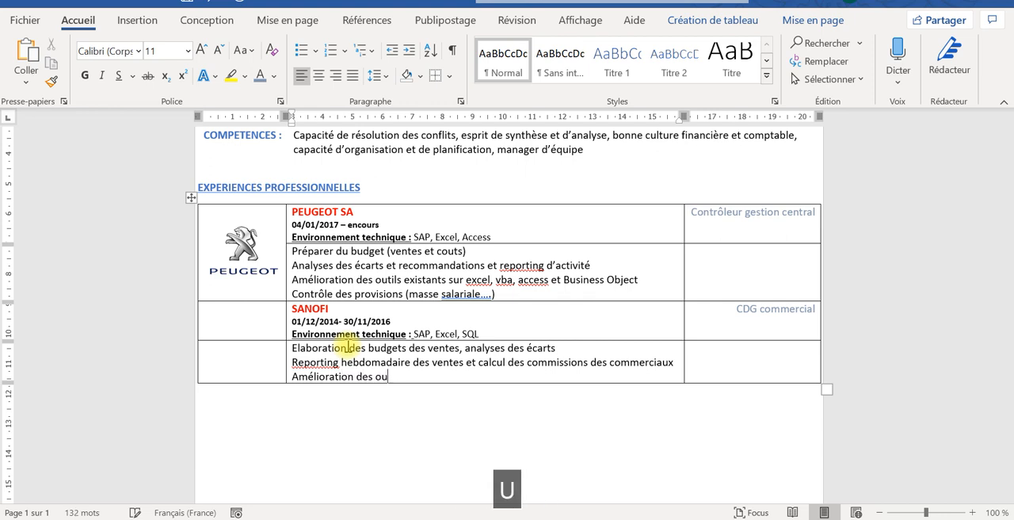
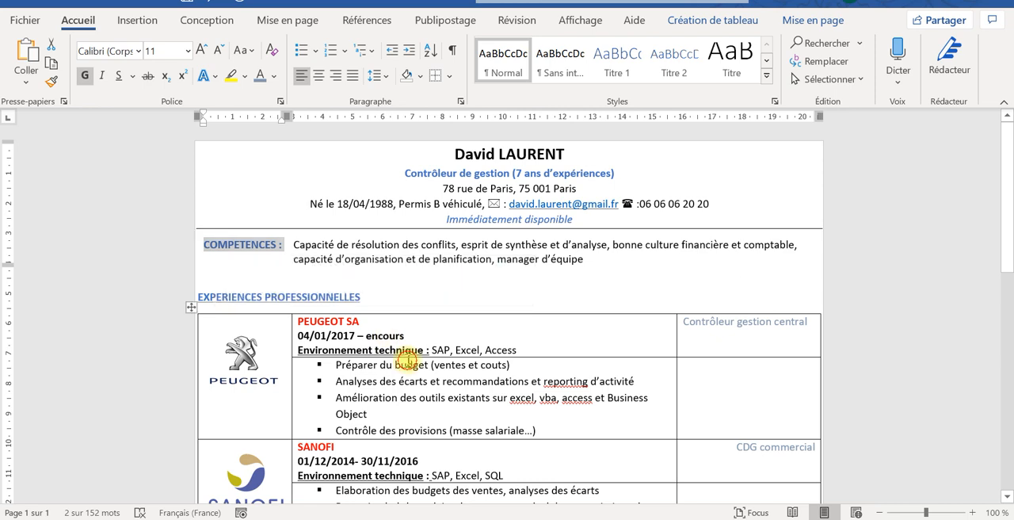
- Set the font size of the "EXPERIENCES PROFESSIONNELLES" heading to 16
{"action": "left_click_drag", "start_coordinate": [363, 296], "coordinate": [209, 297]}
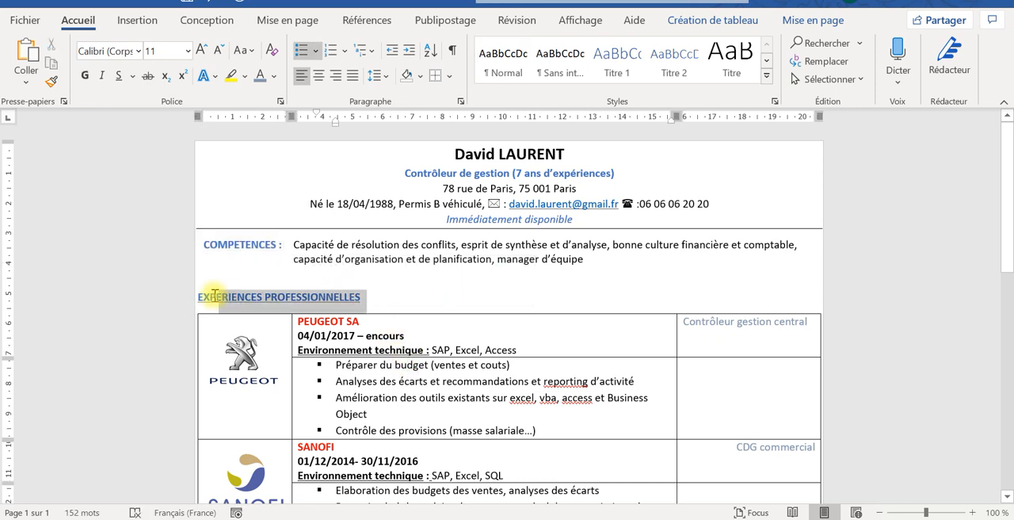
{"action": "left_click", "coordinate": [187, 51]}
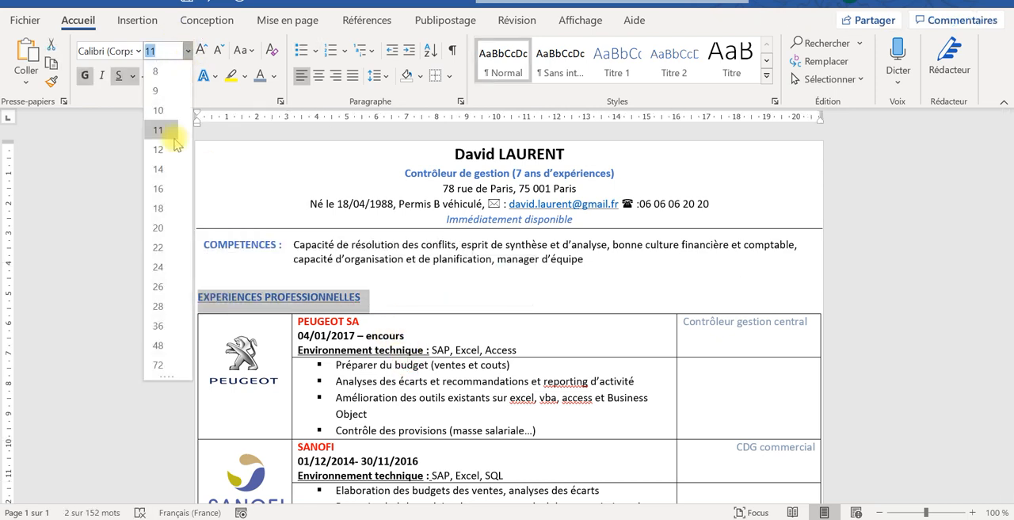
{"action": "left_click", "coordinate": [161, 187]}
- Add an empty line below the professional experience table
{"action": "left_click_drag", "start_coordinate": [1009, 225], "coordinate": [1008, 270]}
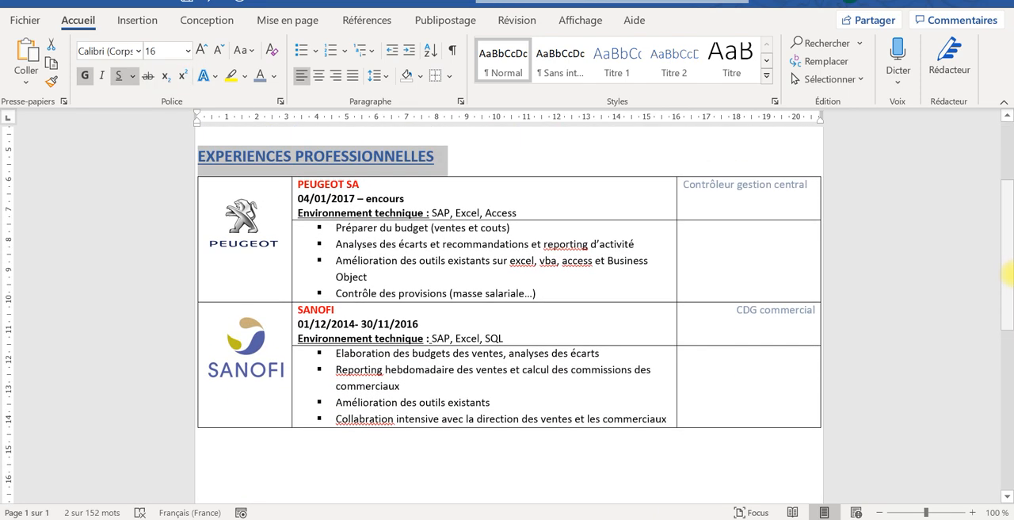
{"action": "left_click", "coordinate": [357, 463]}
{"action": "key", "text": "Return"}
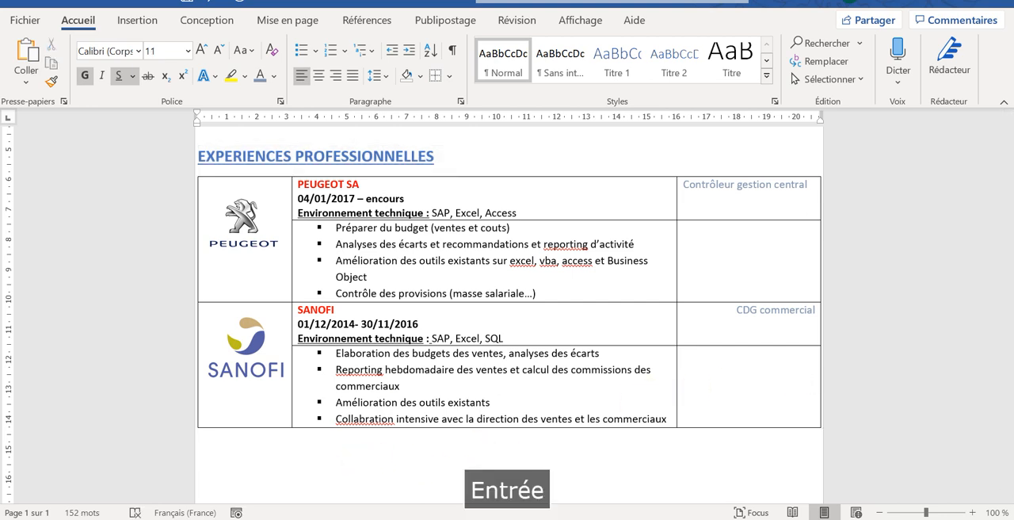
{"action": "type", "text": "EX"}
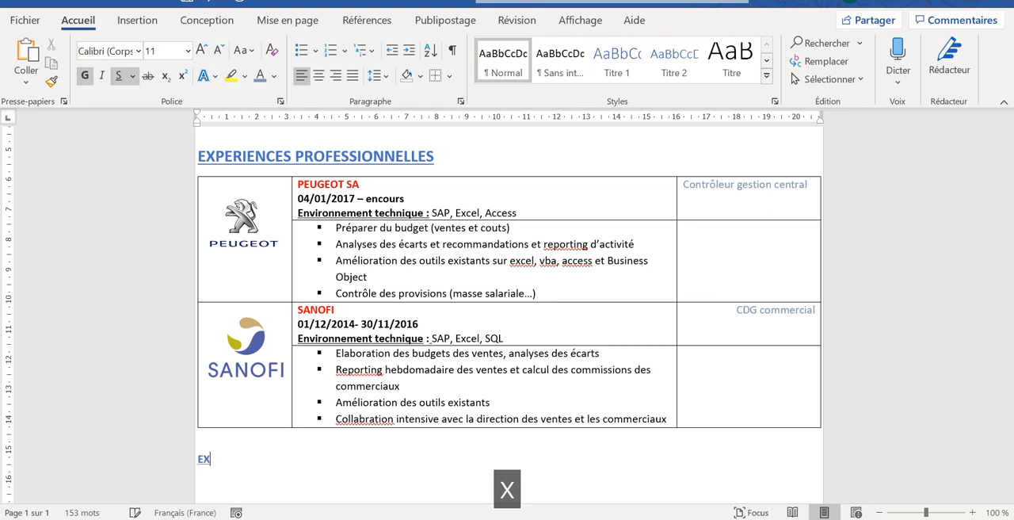
{"action": "key", "text": "BackSpace"}
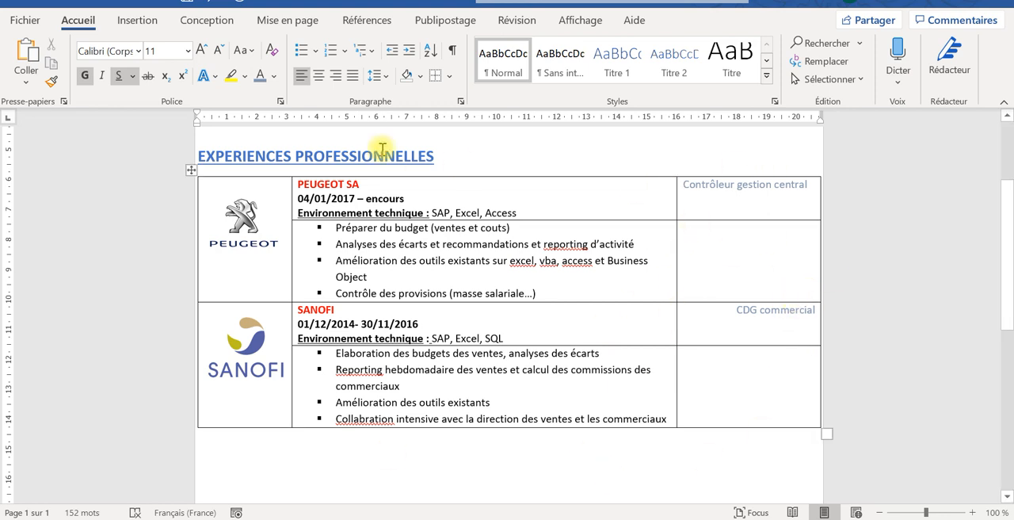
- Remove all borders from the whole professional experience table
{"action": "left_click", "coordinate": [191, 168]}
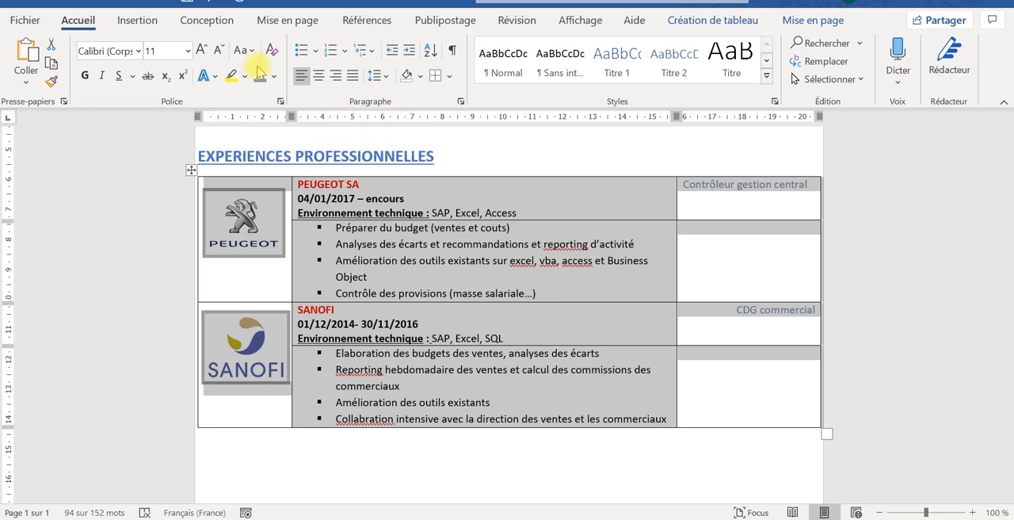
{"action": "left_click", "coordinate": [436, 76]}
{"action": "left_click", "coordinate": [449, 76]}
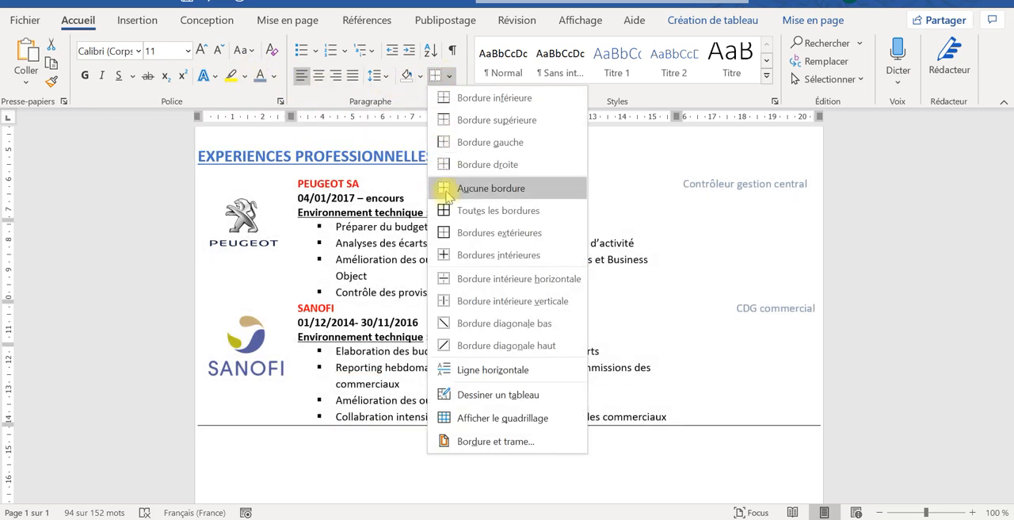
{"action": "left_click", "coordinate": [453, 192]}
{"action": "left_click", "coordinate": [572, 444]}
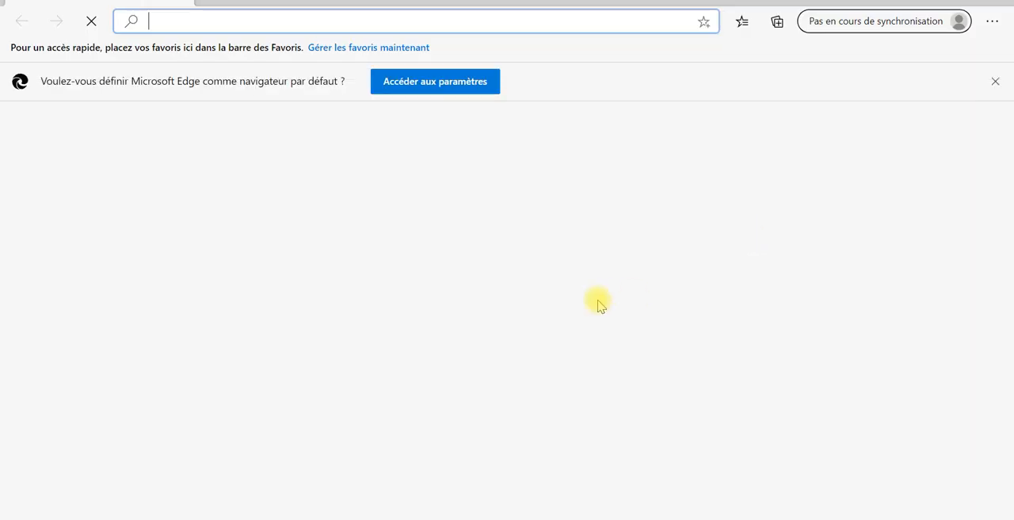
{"action": "left_click", "coordinate": [997, 2]}
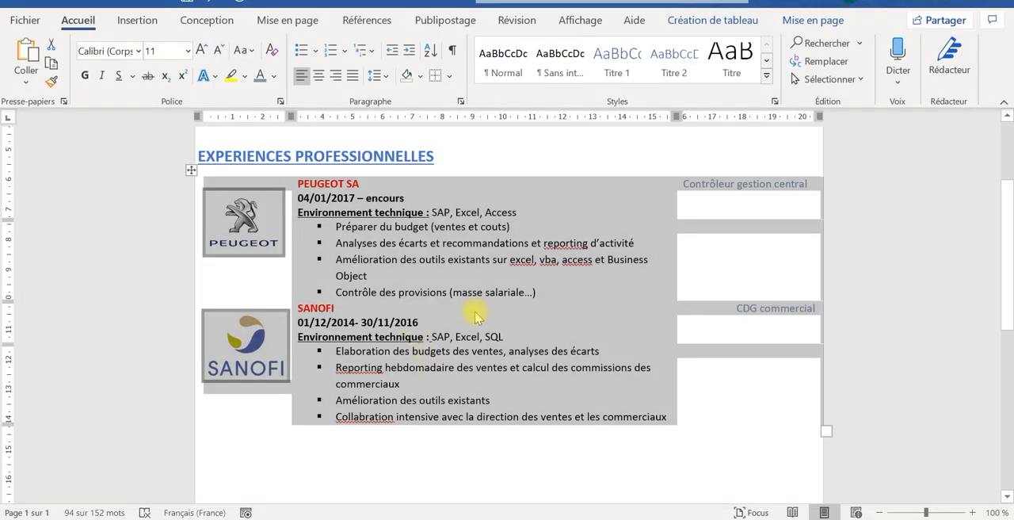
- Enter the section heading "FORMATIONS" in capitals on the empty line below the experience table
{"action": "left_click", "coordinate": [399, 464]}
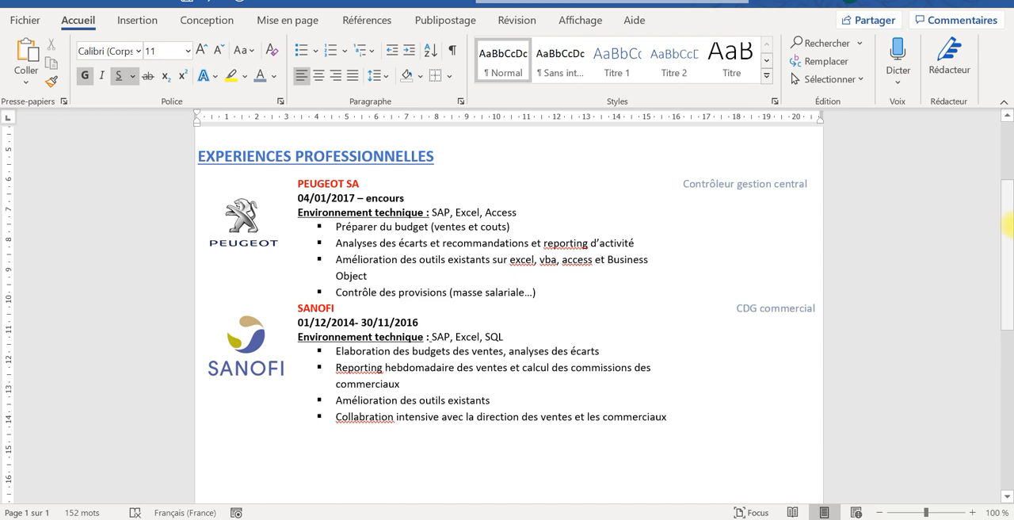
{"action": "mouse_move", "coordinate": [1004, 229]}
{"action": "left_mouse_down"}
{"action": "mouse_move", "coordinate": [1008, 162]}
{"action": "mouse_move", "coordinate": [1007, 295]}
{"action": "mouse_move", "coordinate": [1004, 158]}
{"action": "mouse_move", "coordinate": [1008, 235]}
{"action": "left_mouse_up"}
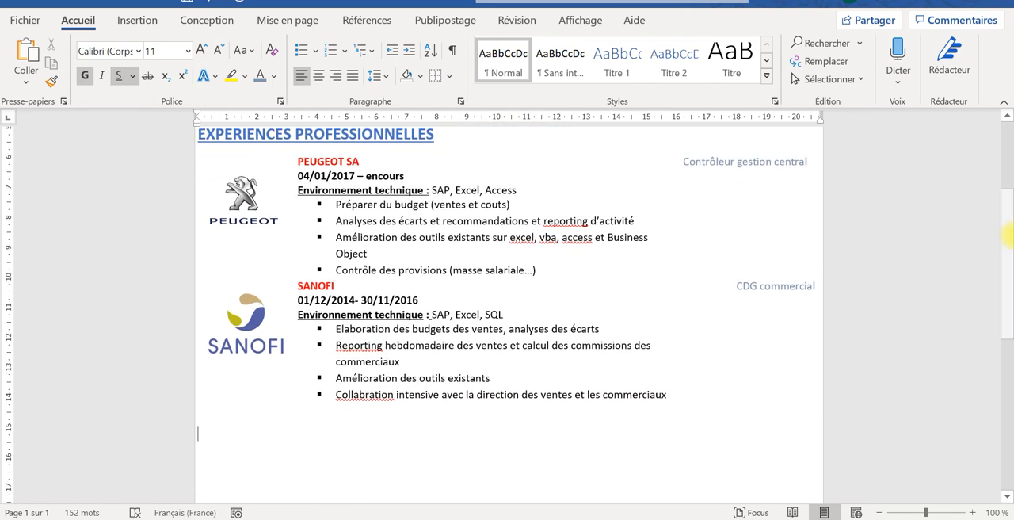
{"action": "key", "text": "Caps_Lock"}
{"action": "type", "text": "f"}
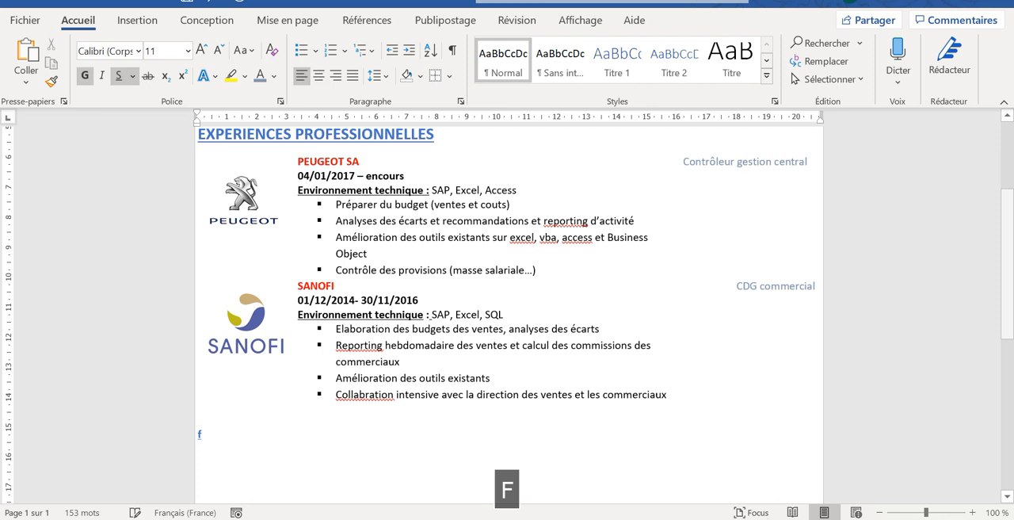
{"action": "key", "text": "BackSpace"}
{"action": "type", "text": "F"}
{"action": "key", "text": "Caps_Lock"}
{"action": "type", "text": "o"}
{"action": "key", "text": "BackSpace"}
{"action": "key", "text": "Caps_Lock"}
{"action": "type", "text": "OR"}
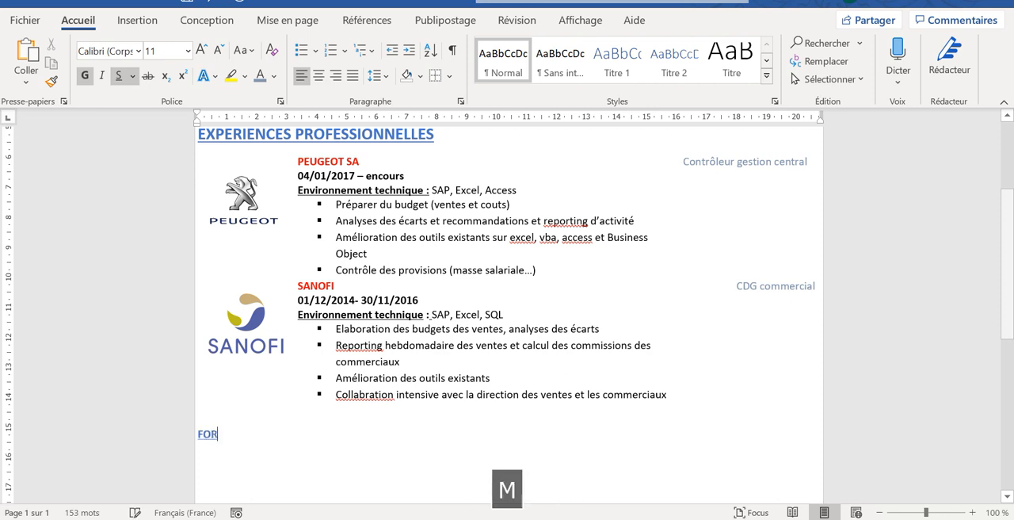
{"action": "type", "text": "MATIONS"}
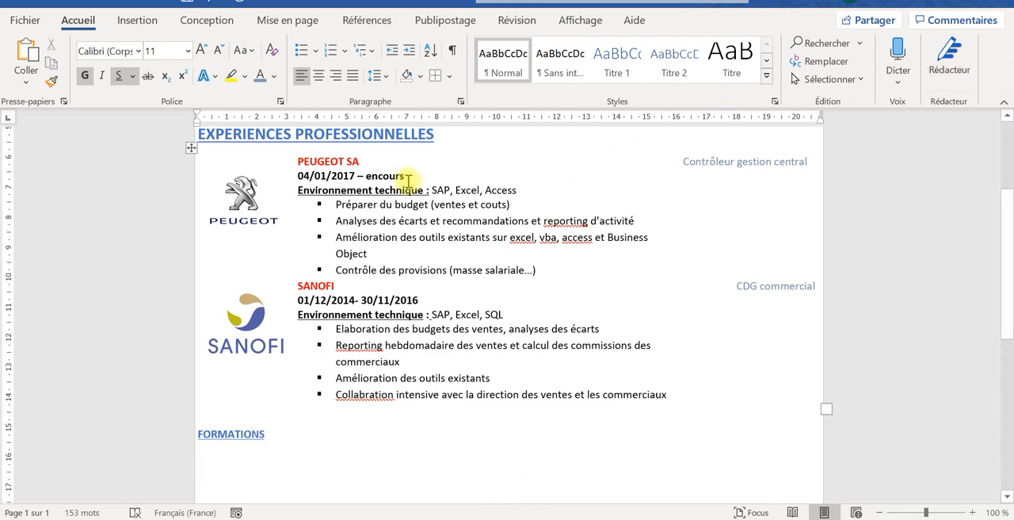
- Copy the formatting of the "EXPERIENCES PROFESSIONNELLES" heading onto the "FORMATIONS" heading
{"action": "left_click_drag", "start_coordinate": [388, 132], "coordinate": [358, 133]}
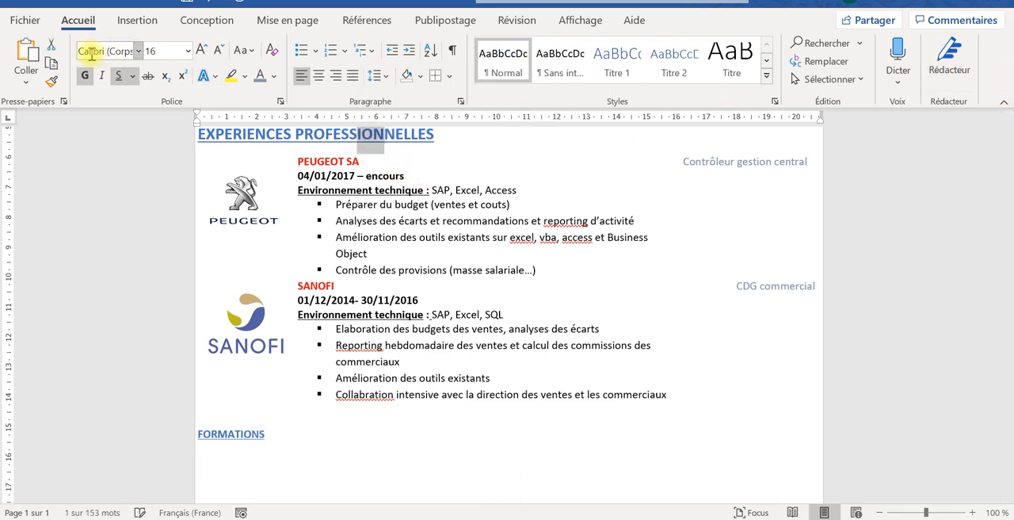
{"action": "left_click", "coordinate": [51, 81]}
{"action": "left_click_drag", "start_coordinate": [273, 432], "coordinate": [190, 438]}
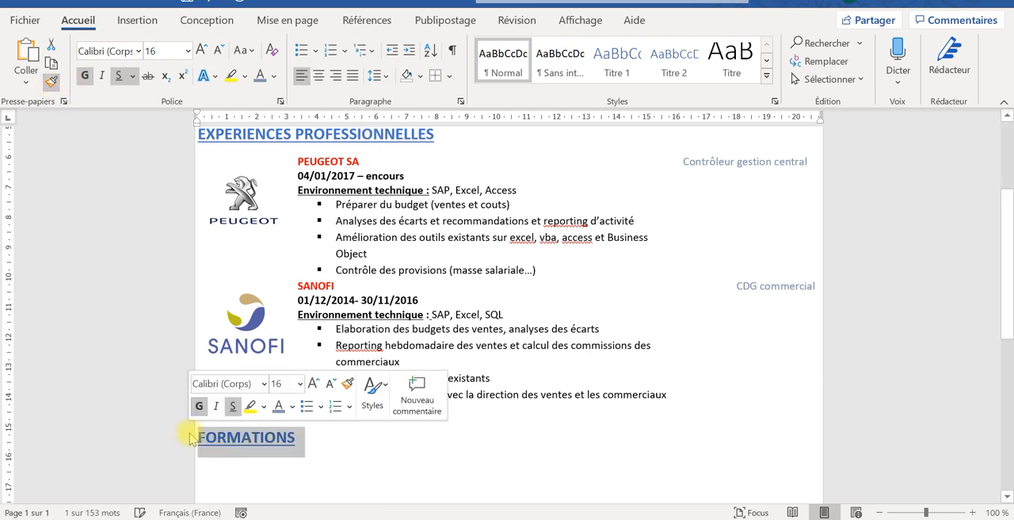
- Start a new line below "FORMATIONS" with plain black text at size 11, without bold or underline
{"action": "left_click", "coordinate": [266, 460]}
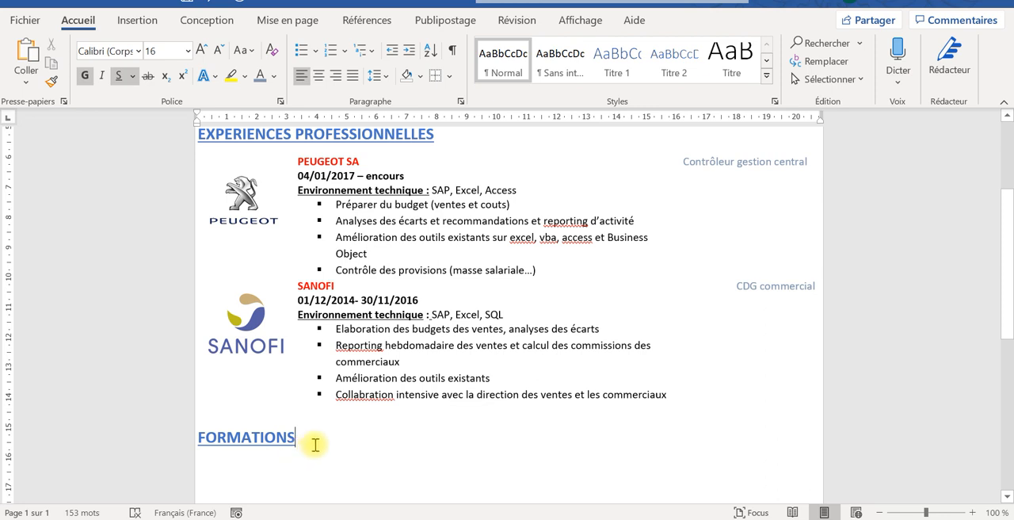
{"action": "key", "text": "Return"}
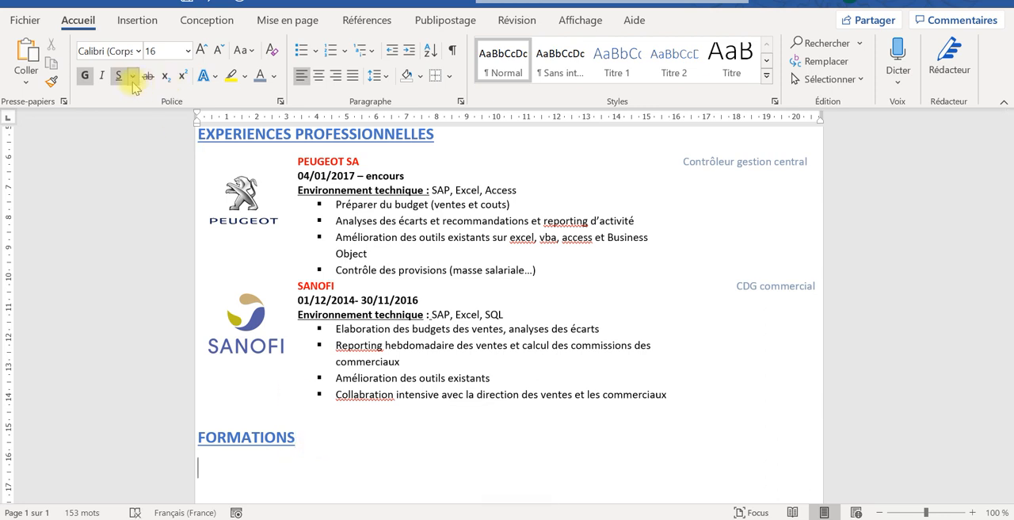
{"action": "left_click", "coordinate": [188, 51]}
{"action": "left_click", "coordinate": [159, 130]}
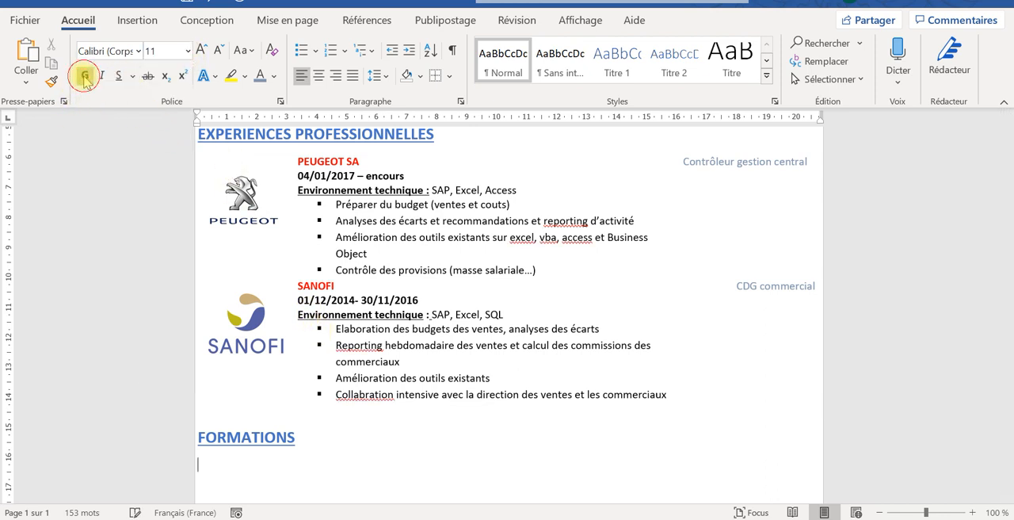
{"action": "left_click", "coordinate": [272, 77]}
{"action": "left_click", "coordinate": [273, 140]}
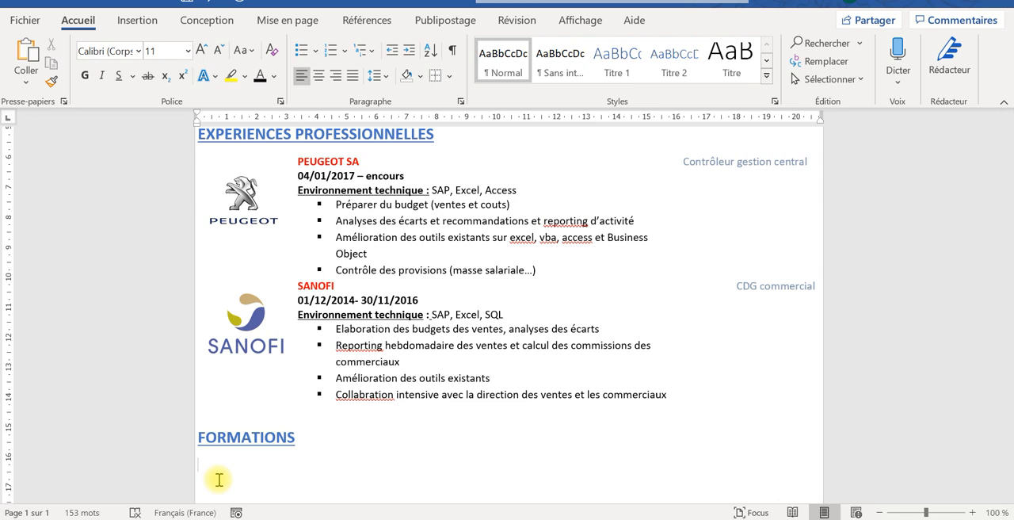
- Enter the education line "Master 2 Contrôle......." under the "FORMATIONS" heading
{"action": "type", "text": "M"}
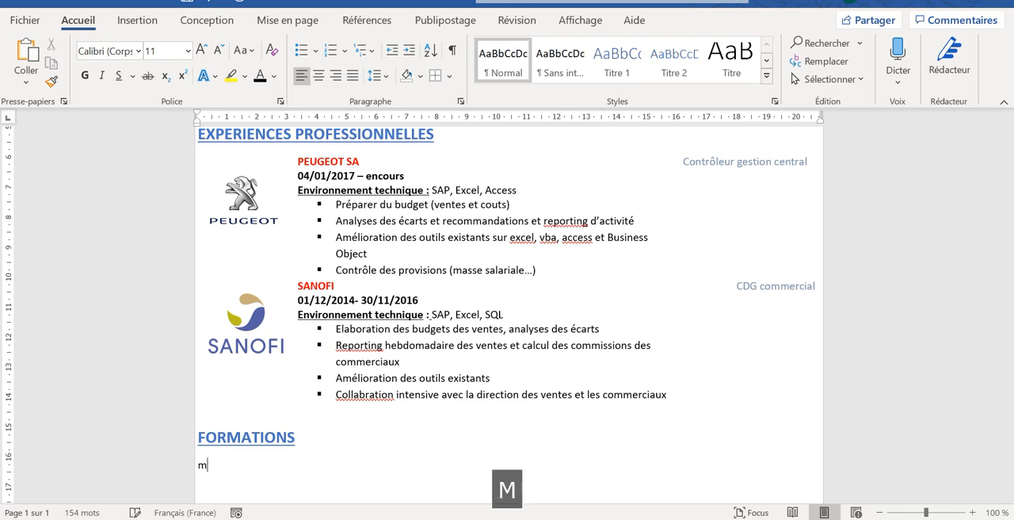
{"action": "key", "text": "BackSpace"}
{"action": "key", "text": "Caps_Lock"}
{"action": "type", "text": "Mast"}
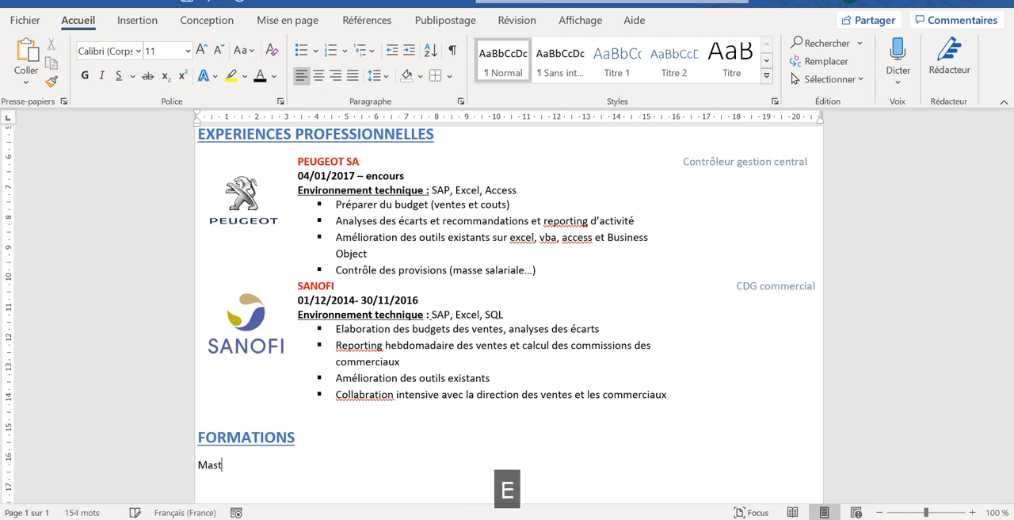
{"action": "type", "text": "er"}
{"action": "key", "text": "Caps_Lock"}
{"action": "type", "text": "2"}
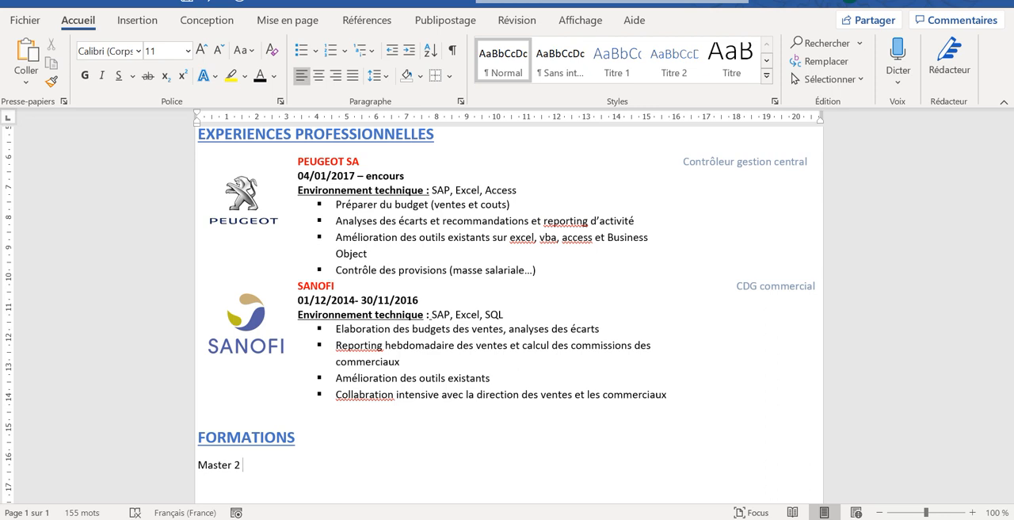
{"action": "key", "text": "Caps_Lock"}
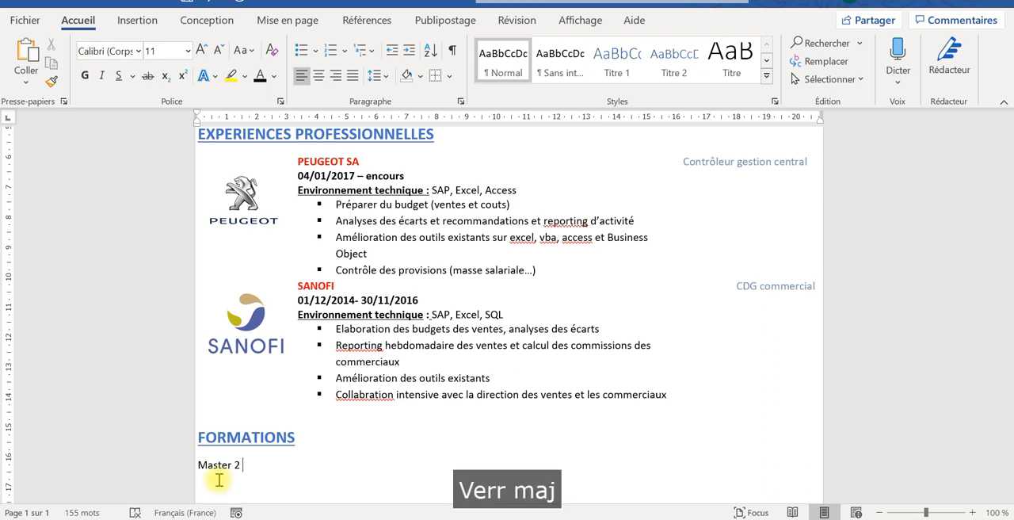
{"action": "type", "text": "Contr"}
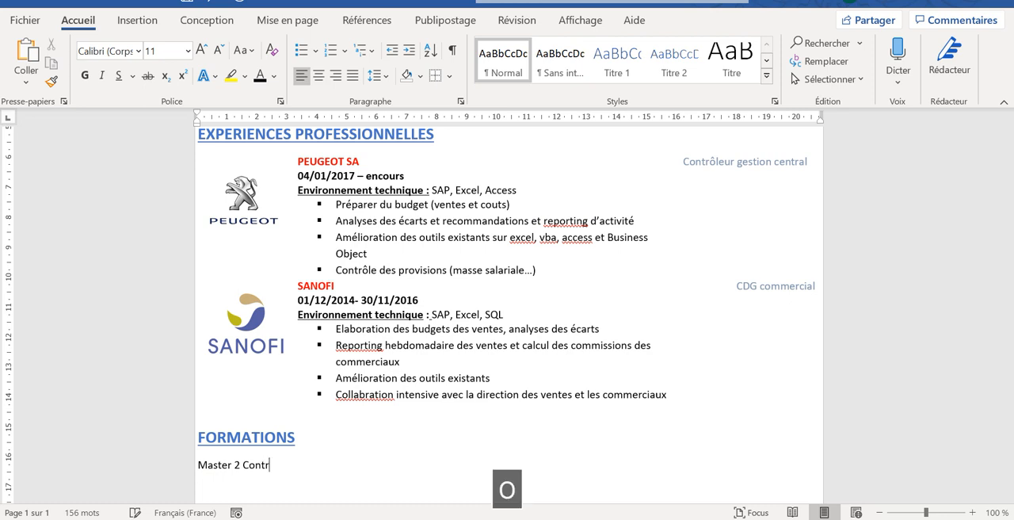
{"action": "type", "text": "ole"}
{"action": "key", "text": "Caps_Lock"}
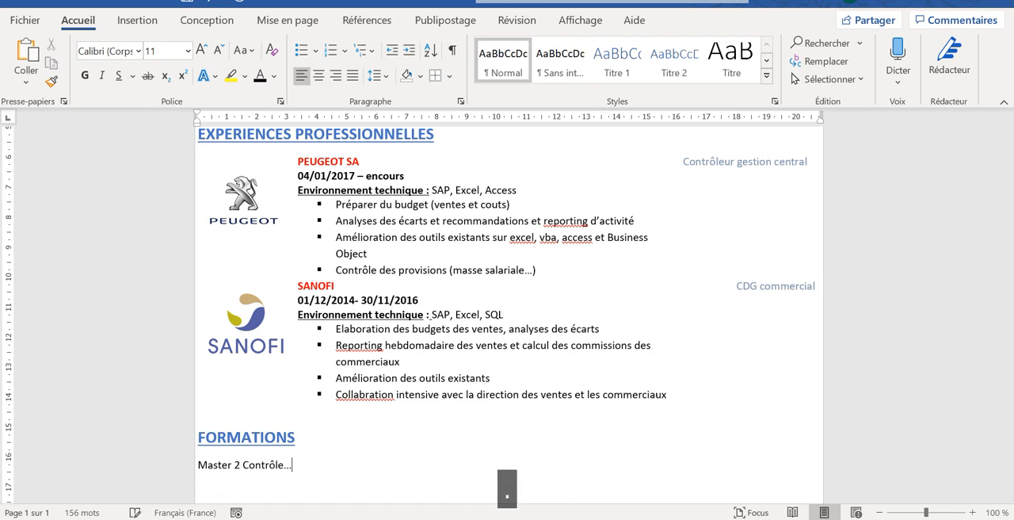
{"action": "type", "text": "......."}
{"action": "key", "text": "Caps_Lock"}
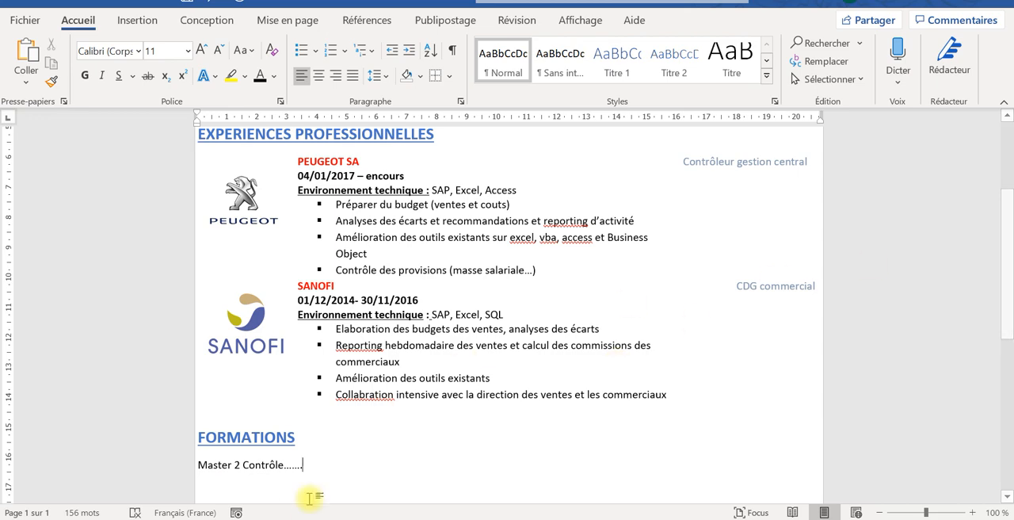
- Review the CV from the header to the "FORMATIONS" section, including the full page in the print preview
{"action": "left_click_drag", "start_coordinate": [1005, 247], "coordinate": [1002, 172]}
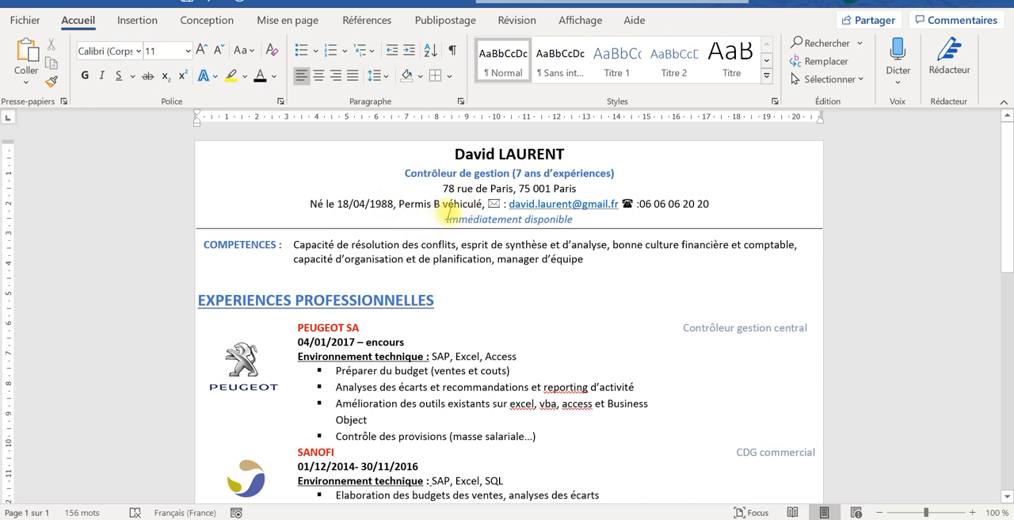
{"action": "left_click_drag", "start_coordinate": [278, 246], "coordinate": [202, 244]}
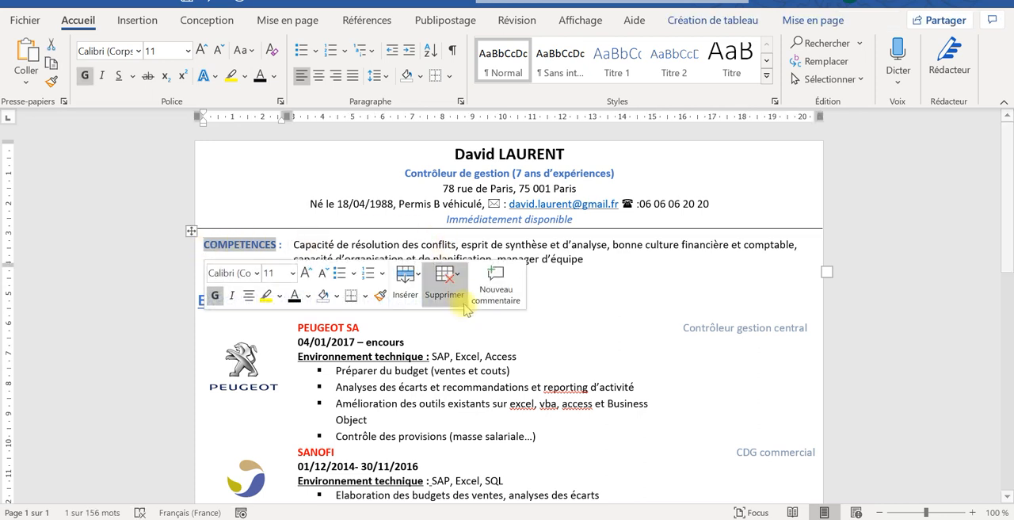
{"action": "left_click", "coordinate": [564, 317]}
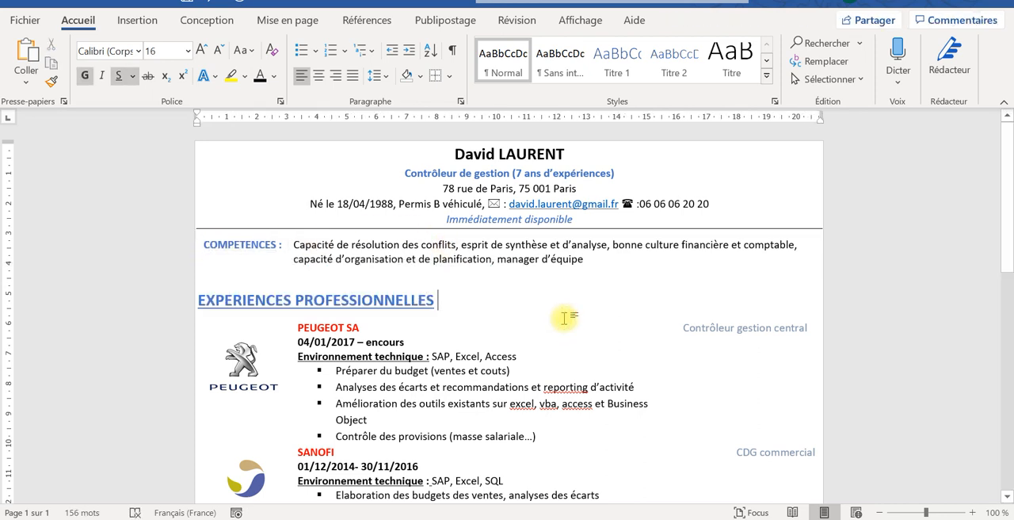
{"action": "key", "text": "ctrl+p"}
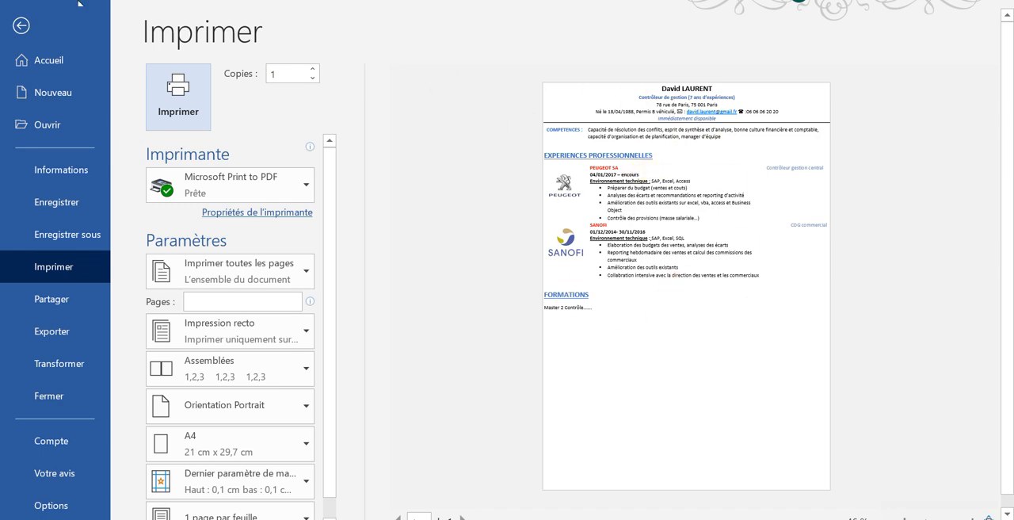
{"action": "left_click", "coordinate": [21, 25]}
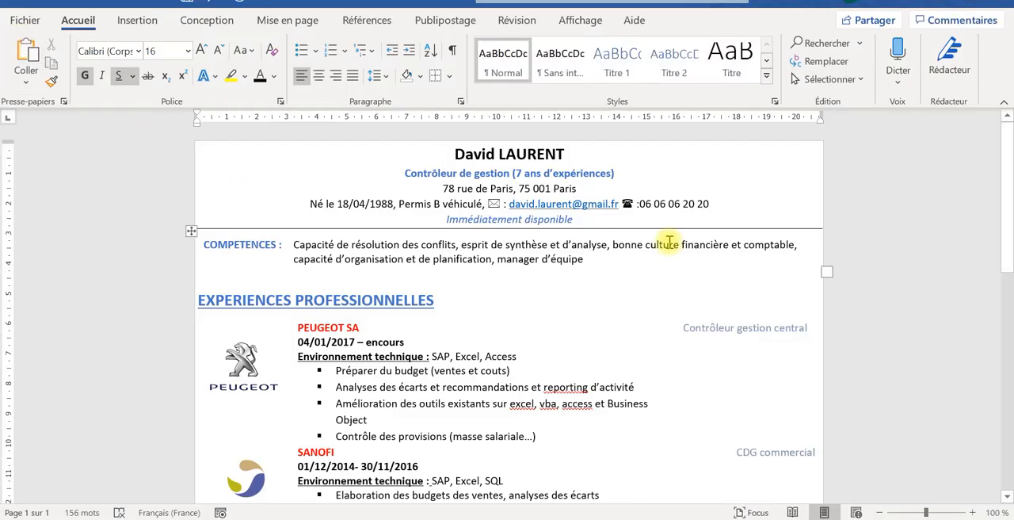
{"action": "left_click_drag", "start_coordinate": [1010, 165], "coordinate": [1008, 202]}
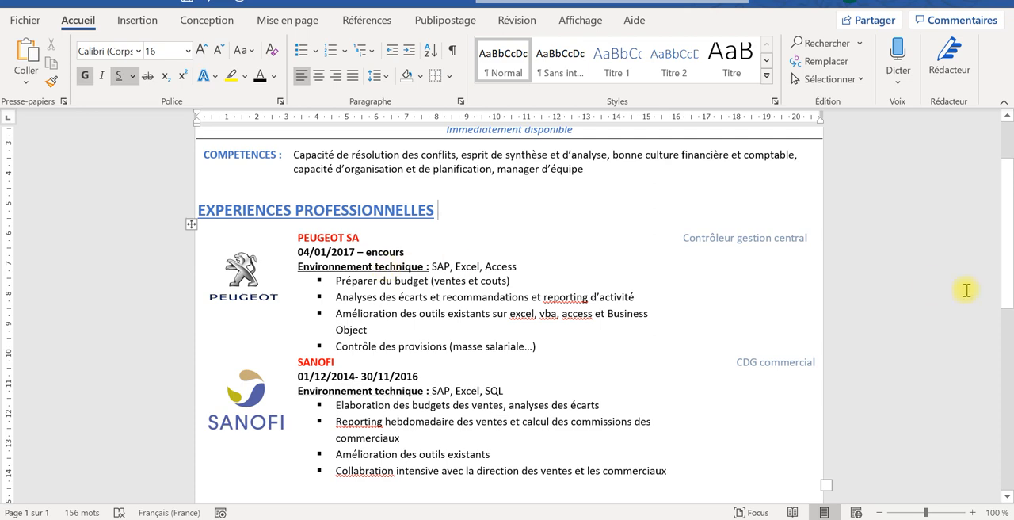
{"action": "left_click_drag", "start_coordinate": [1008, 269], "coordinate": [1008, 317]}
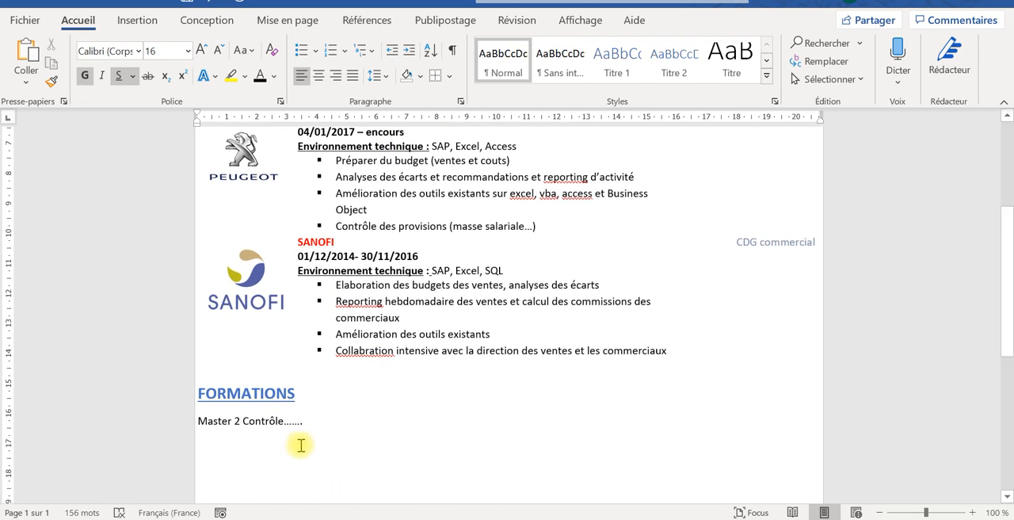
- Apply all borders to the whole "COMPETENCES" table below the CV header
{"action": "left_click", "coordinate": [314, 424]}
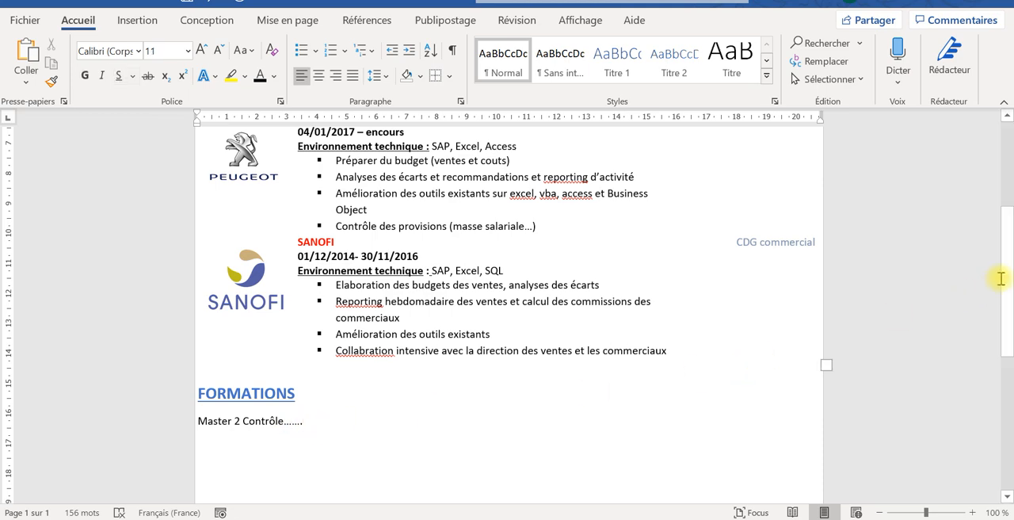
{"action": "left_click_drag", "start_coordinate": [1008, 278], "coordinate": [1009, 200]}
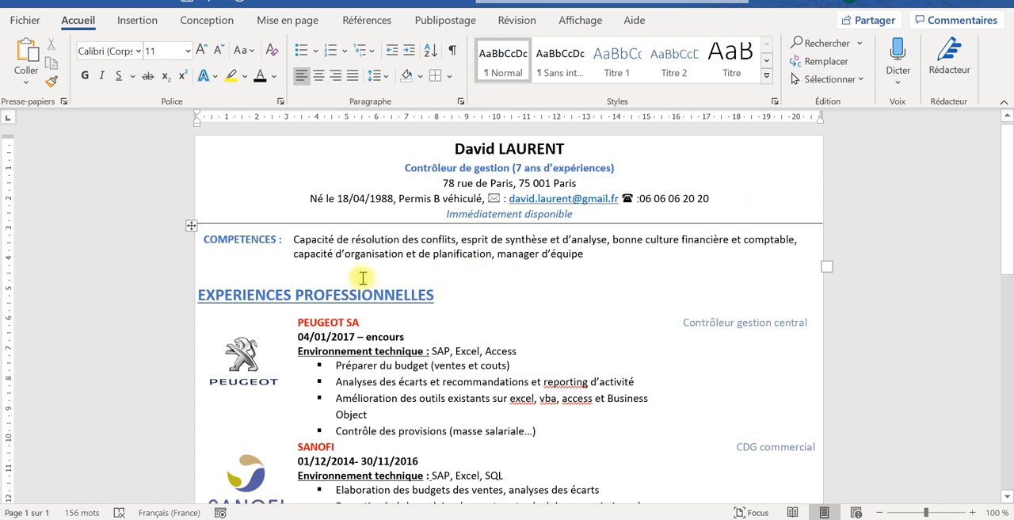
{"action": "left_click", "coordinate": [188, 225]}
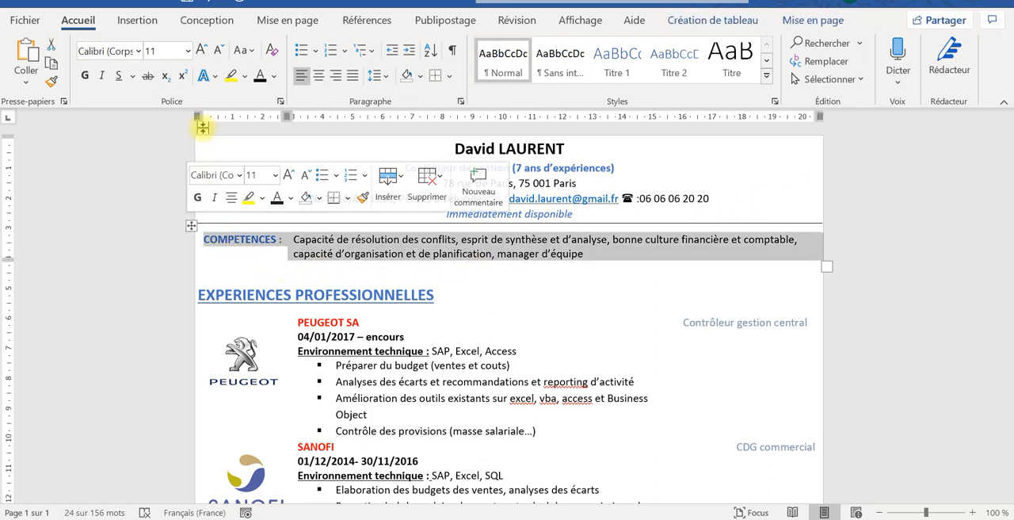
{"action": "left_click", "coordinate": [449, 75]}
{"action": "left_click", "coordinate": [444, 210]}
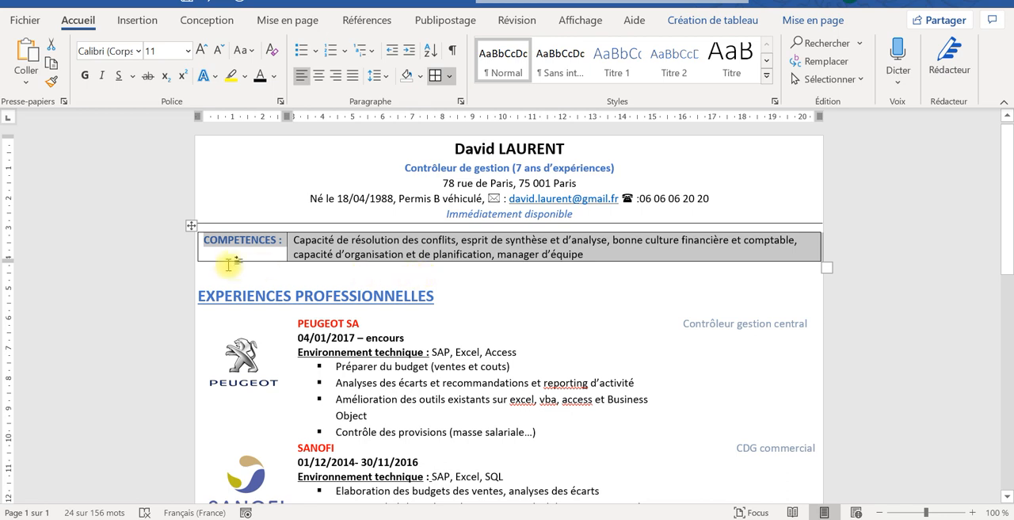
- Remove all borders from the "COMPETENCES" table
{"action": "left_click", "coordinate": [193, 226]}
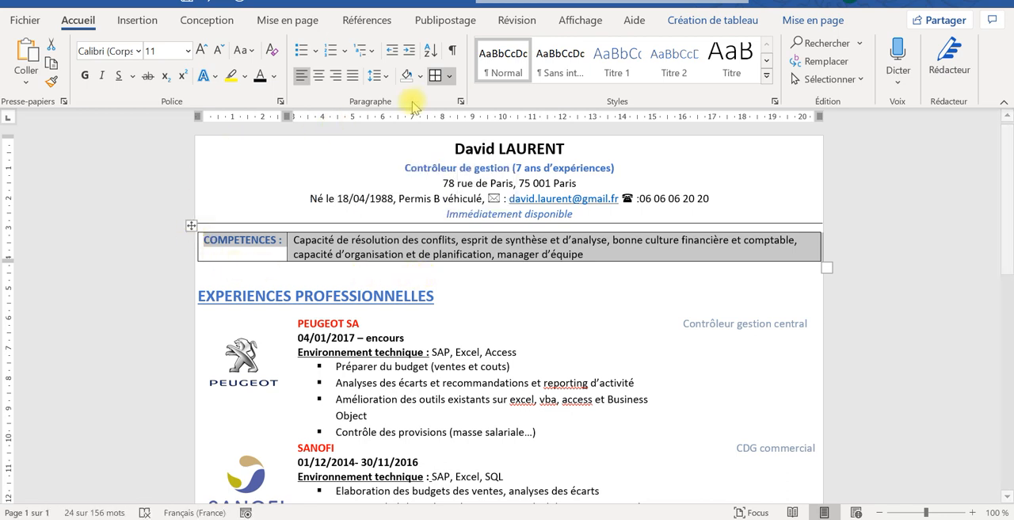
{"action": "left_click", "coordinate": [450, 76]}
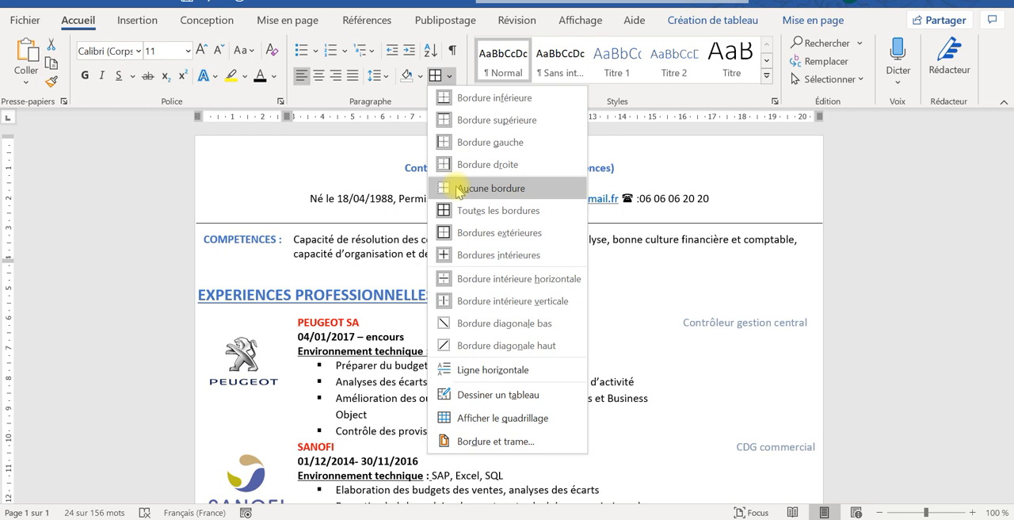
{"action": "left_click", "coordinate": [459, 190]}
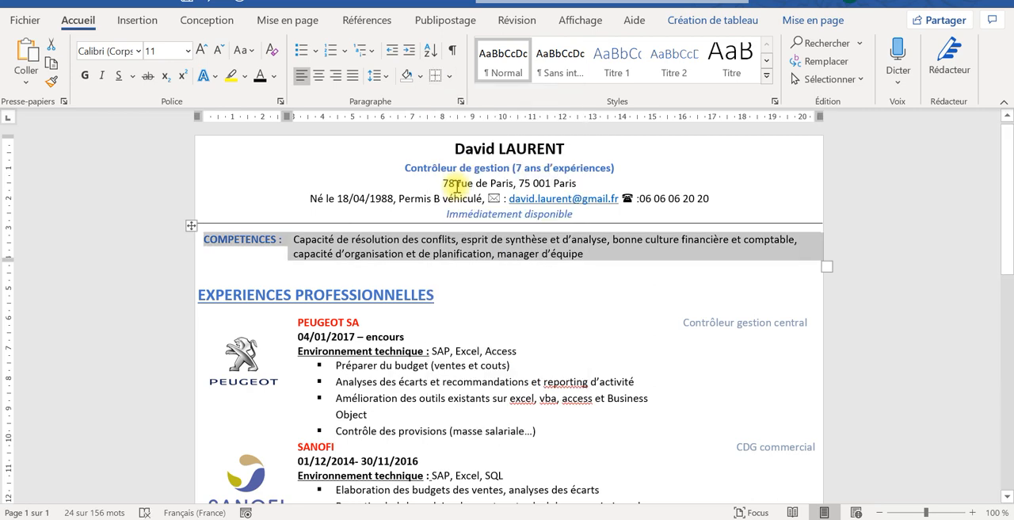
- Apply all borders to the whole table under "EXPERIENCES PROFESSIONNELLES", including the PEUGEOT and SANOFI rows
{"action": "left_click_drag", "start_coordinate": [1010, 231], "coordinate": [1006, 279]}
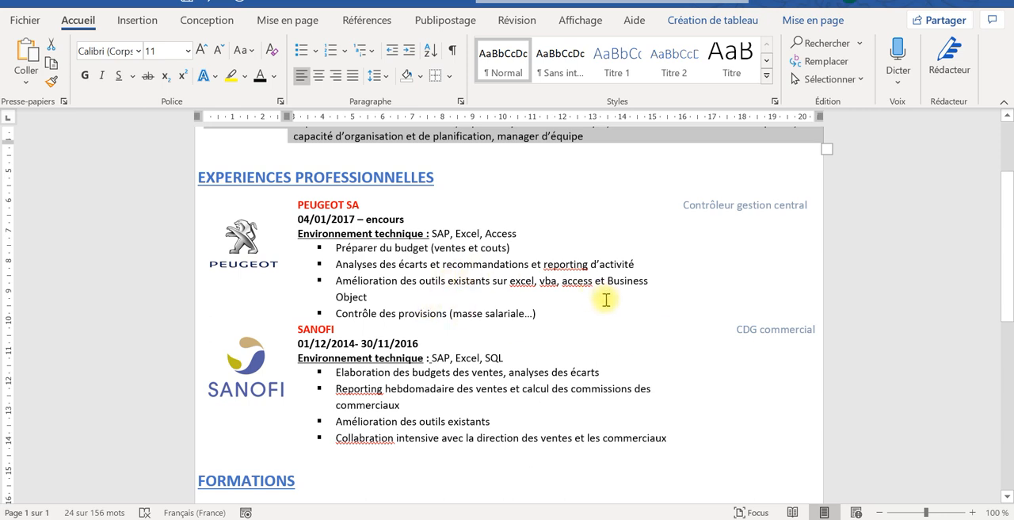
{"action": "left_click", "coordinate": [577, 300]}
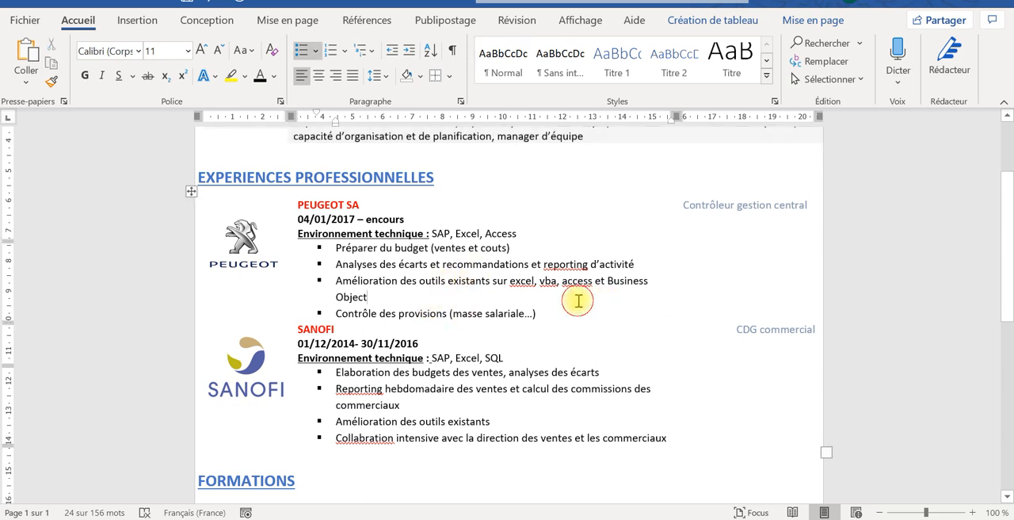
{"action": "left_click", "coordinate": [195, 179]}
{"action": "left_click", "coordinate": [224, 213]}
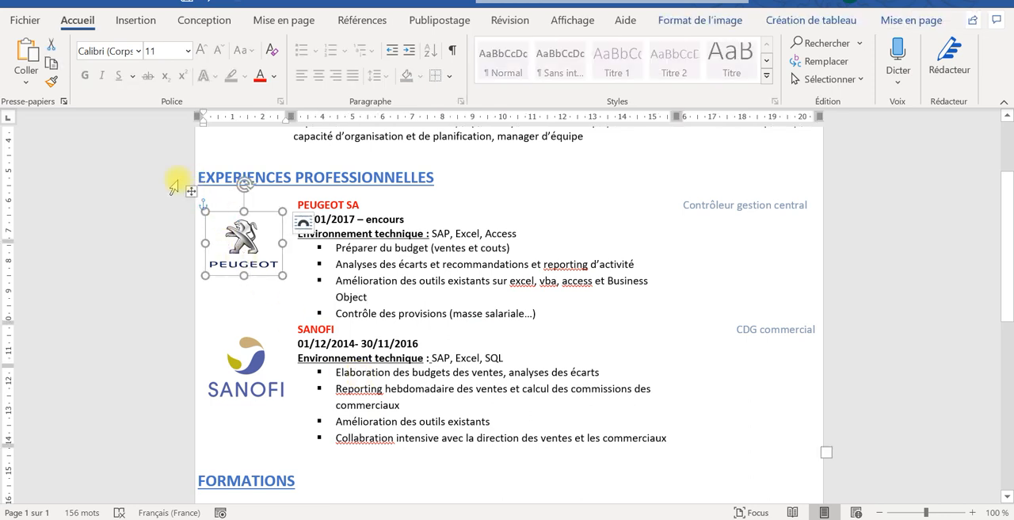
{"action": "left_click", "coordinate": [191, 193]}
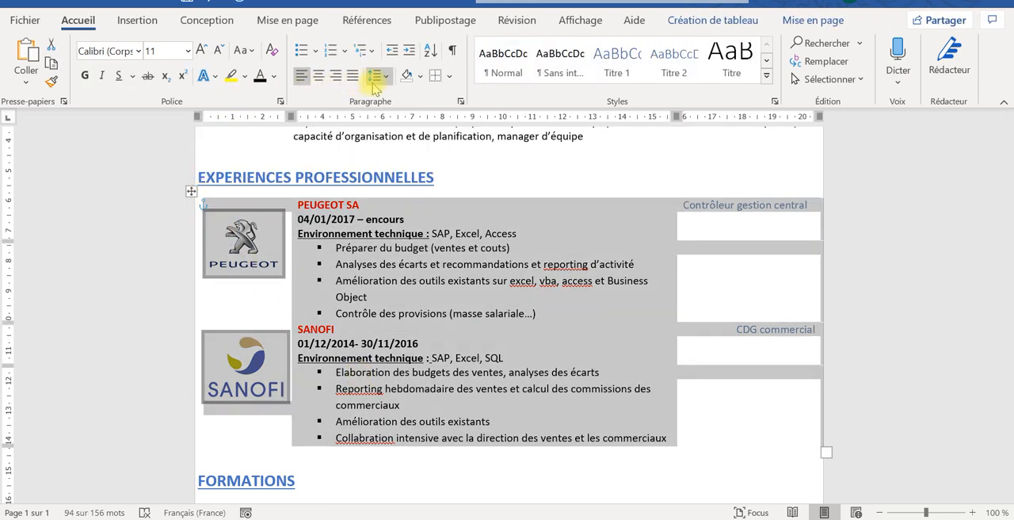
{"action": "left_click", "coordinate": [449, 76]}
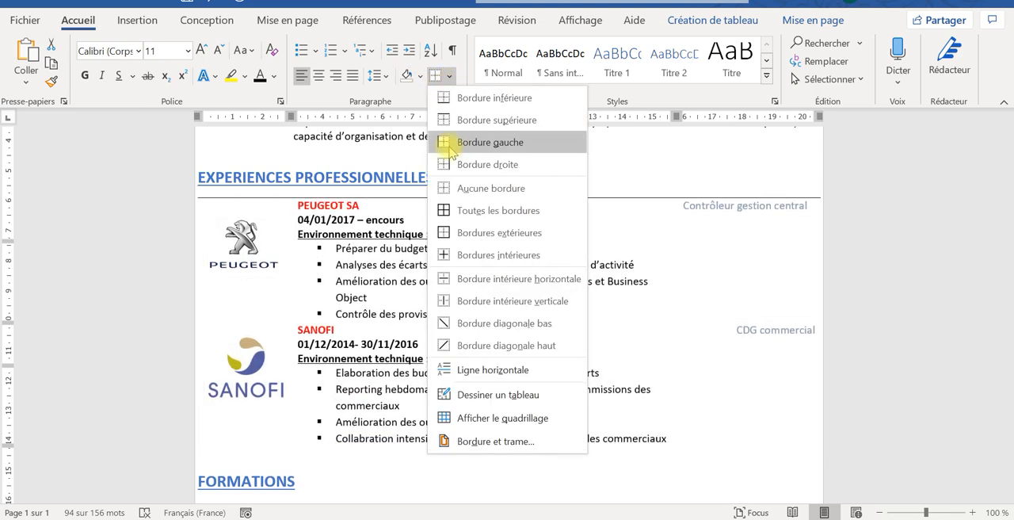
{"action": "left_click", "coordinate": [451, 211]}
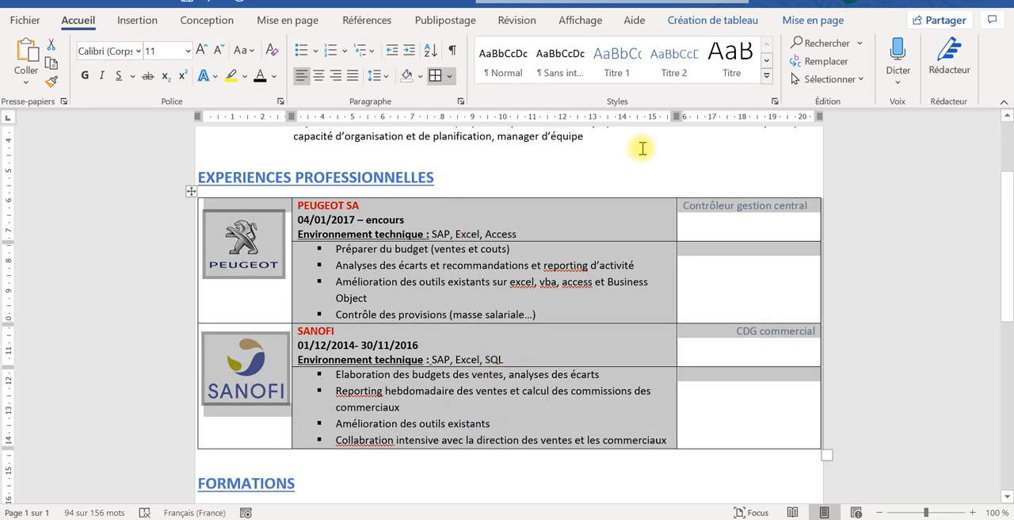
{"action": "left_click", "coordinate": [632, 171]}
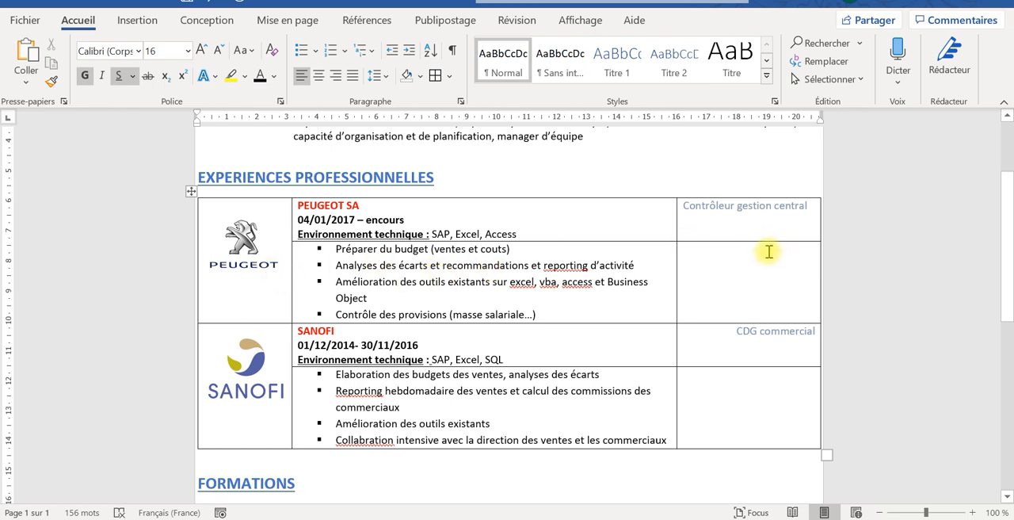
- Remove all borders from the table under "EXPERIENCES PROFESSIONNELLES"
{"action": "left_click", "coordinate": [191, 192]}
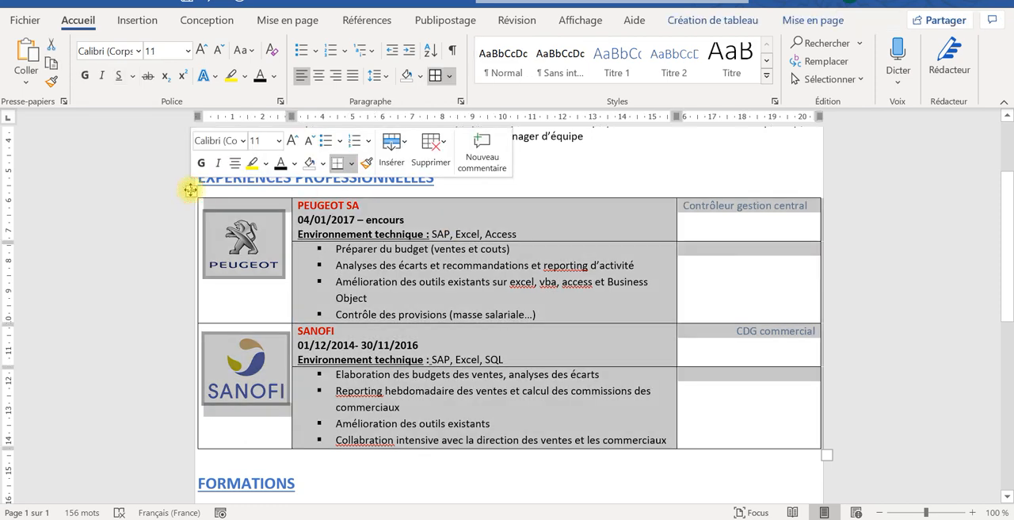
{"action": "left_click", "coordinate": [451, 76]}
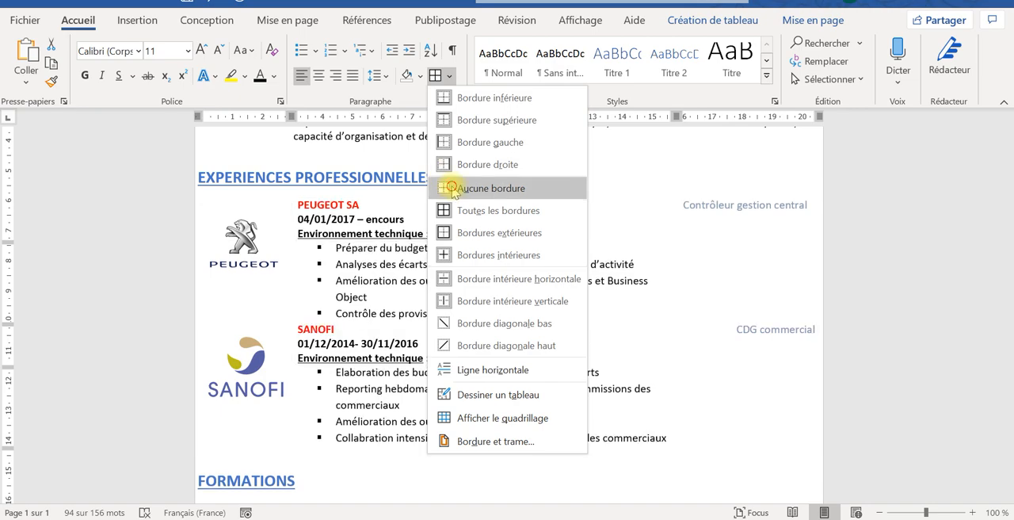